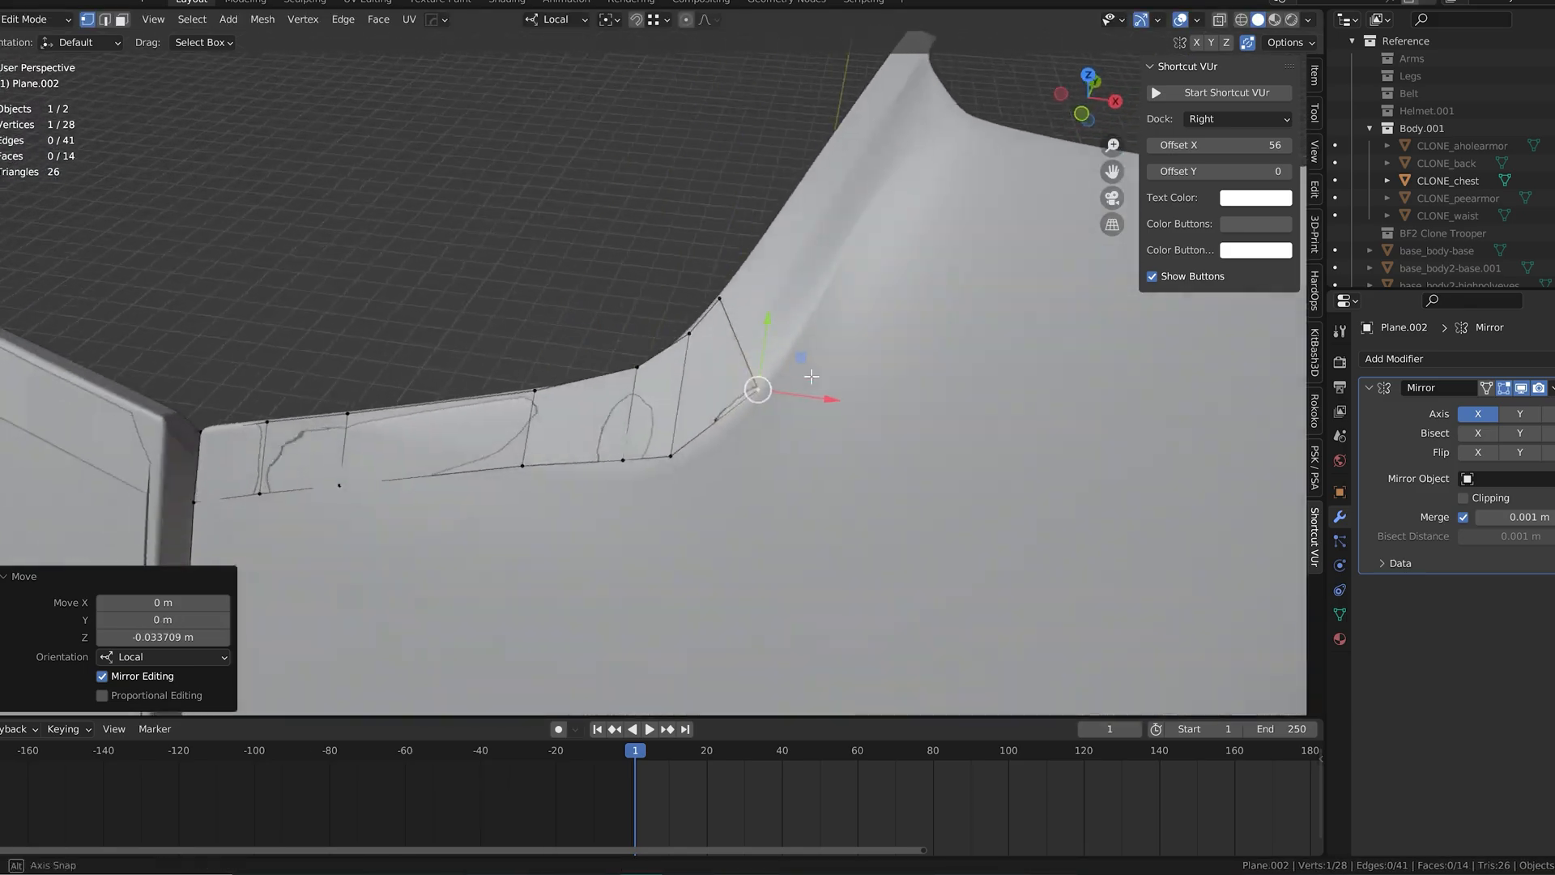
Step: Move the neckline-edge vertex next to the strip's end about -0.2 m along local Z onto the chest armor
left_click_drag(783, 340, 787, 330)
middle_click_drag(797, 341, 875, 361)
left_click_drag(897, 358, 891, 354)
middle_click_drag(867, 341, 885, 252)
left_click_drag(885, 252, 883, 253)
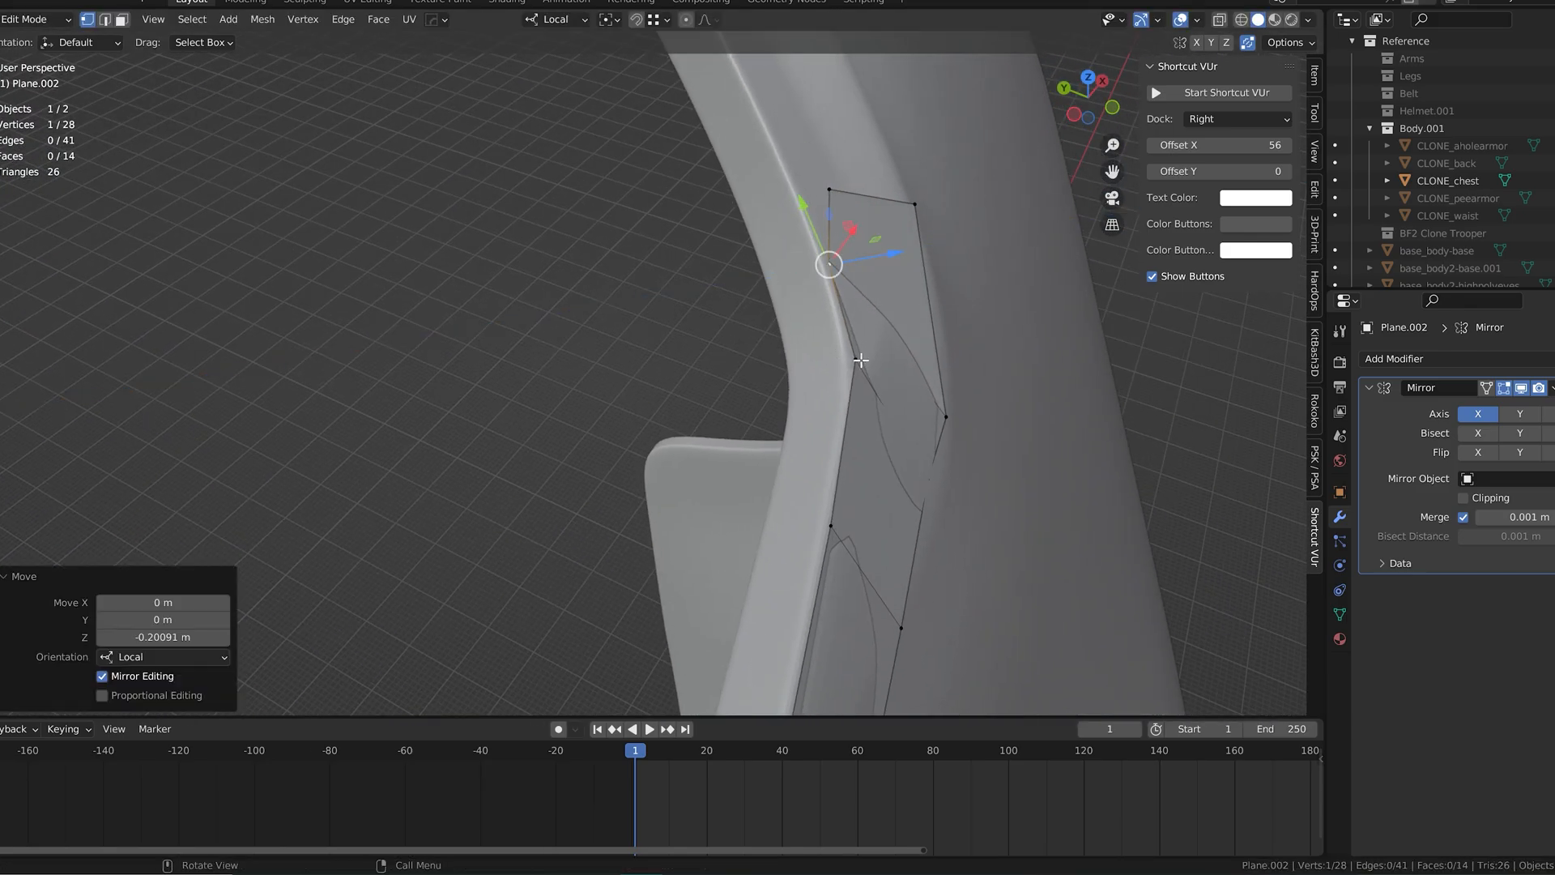
Step: Adjust the vertices of the strip's last two segments so they sit on the chest armor's surface
middle_click_drag(879, 264, 807, 302)
left_click(805, 299)
left_click_drag(855, 303, 834, 295)
middle_click_drag(831, 295, 754, 292)
left_click_drag(772, 283, 769, 279)
middle_click_drag(769, 281, 829, 285)
left_click_drag(815, 304, 817, 306)
left_click(775, 368)
middle_click_drag(817, 347, 757, 352)
left_click_drag(757, 351, 751, 352)
left_click(888, 365)
left_click_drag(924, 368, 917, 365)
middle_click_drag(917, 365, 732, 423)
left_click(666, 439, "shift")
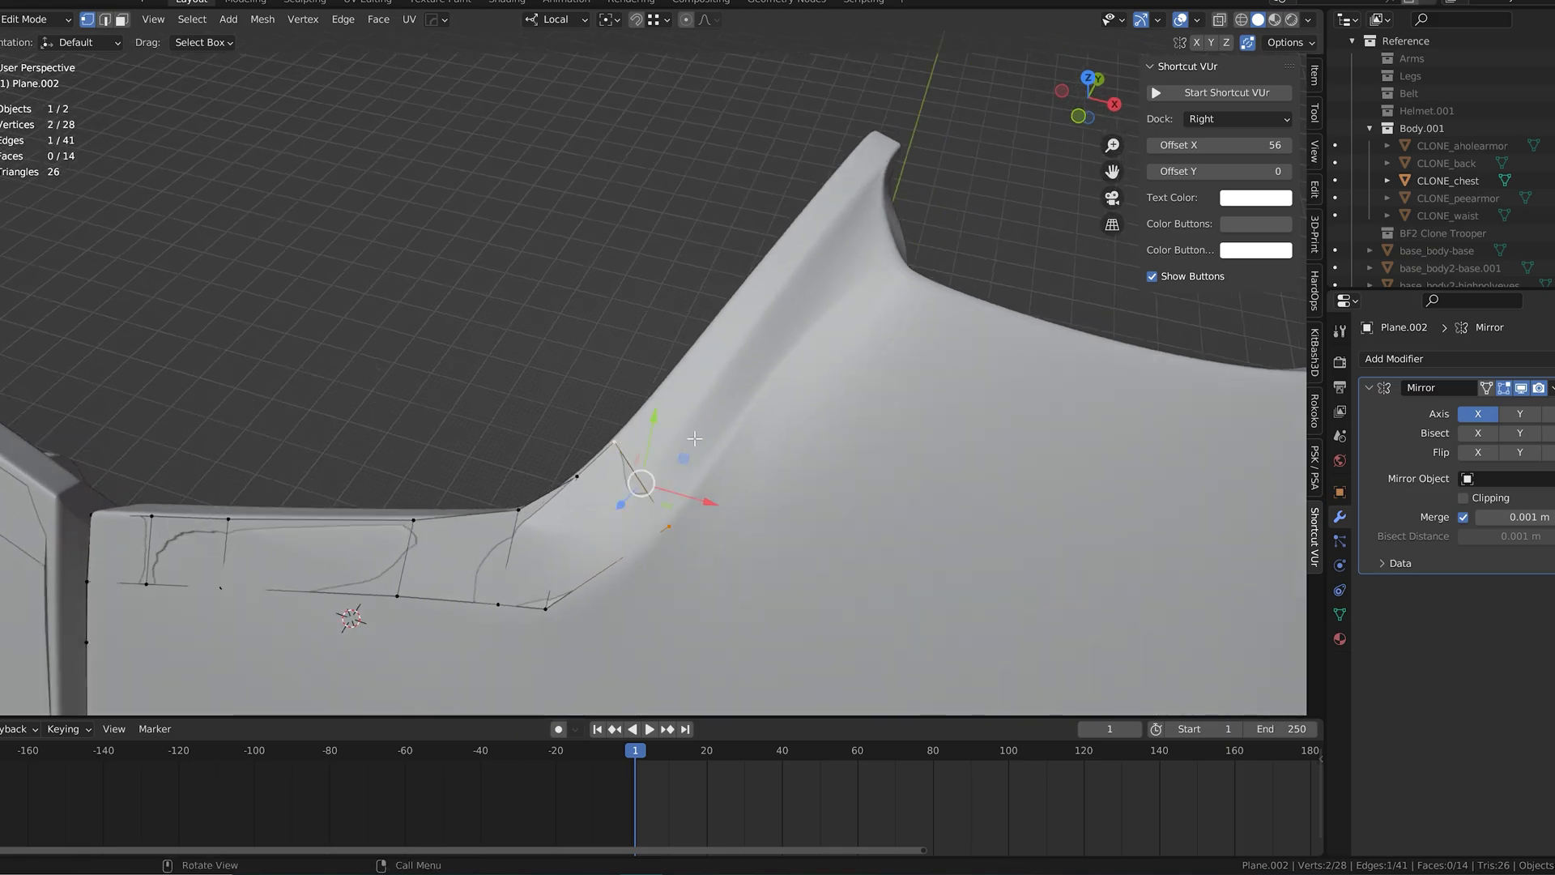
left_click(789, 329)
middle_click_drag(790, 327, 909, 343)
left_click_drag(825, 330, 846, 301)
middle_click_drag(847, 302, 750, 344)
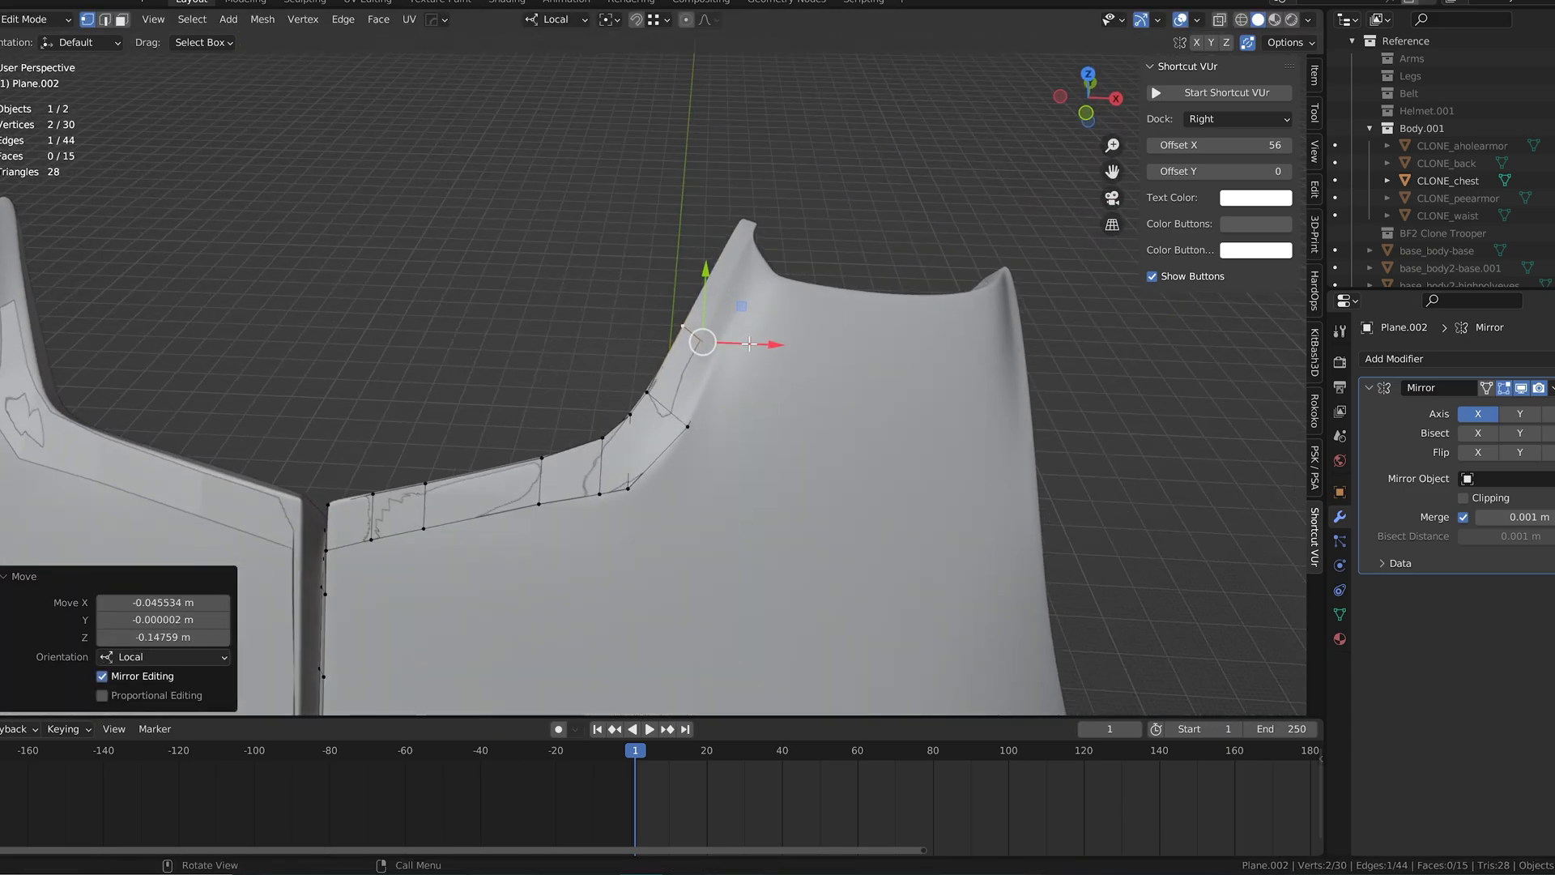
key("ctrl+z")
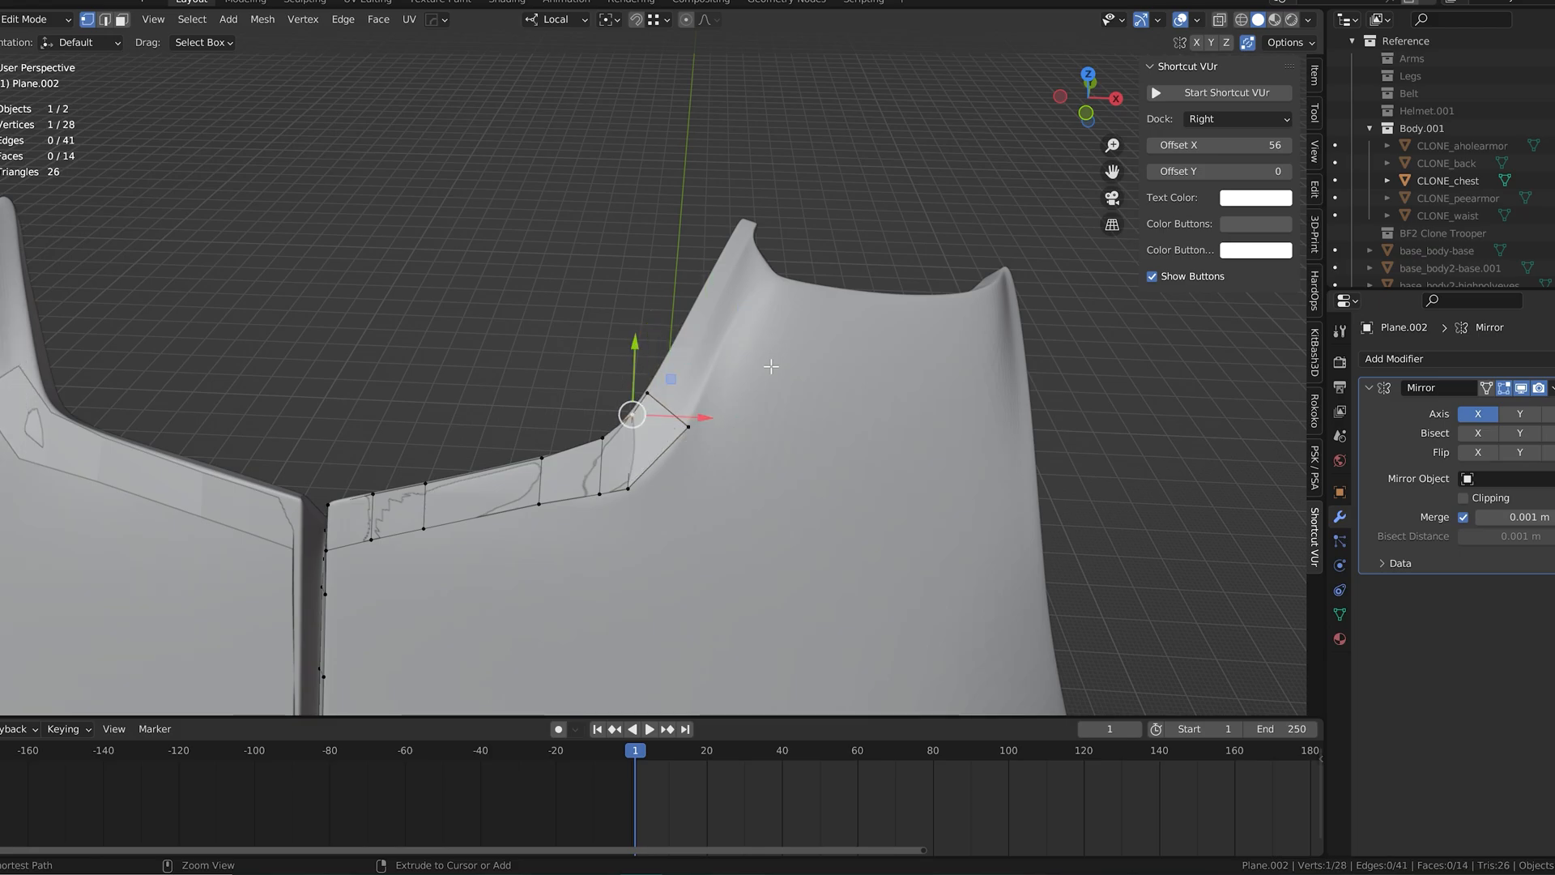
Step: Delete the two end faces of the neckline strip
left_click(123, 19)
left_click(617, 457)
left_click(662, 452, "shift")
key("x")
left_click(667, 460)
key("ctrl+z")
key("x")
left_click(645, 492)
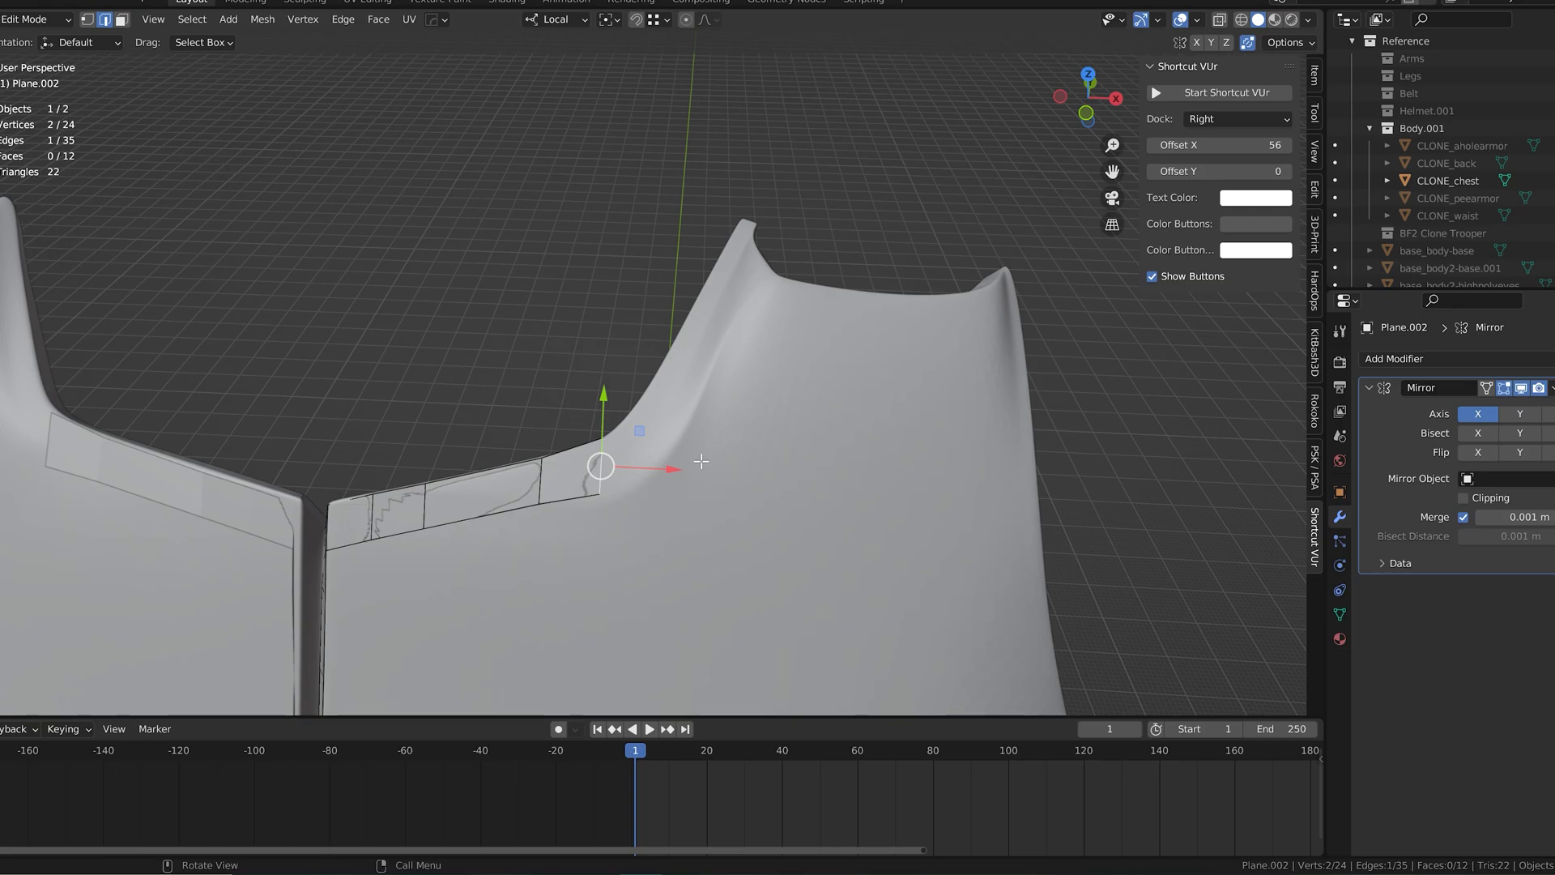
Step: Extrude the strip's open end edge outward and shift the new edge along the chest armor
left_click(771, 457)
left_click_drag(671, 420, 669, 409)
scroll(656, 401, "up", 5)
left_click(88, 20)
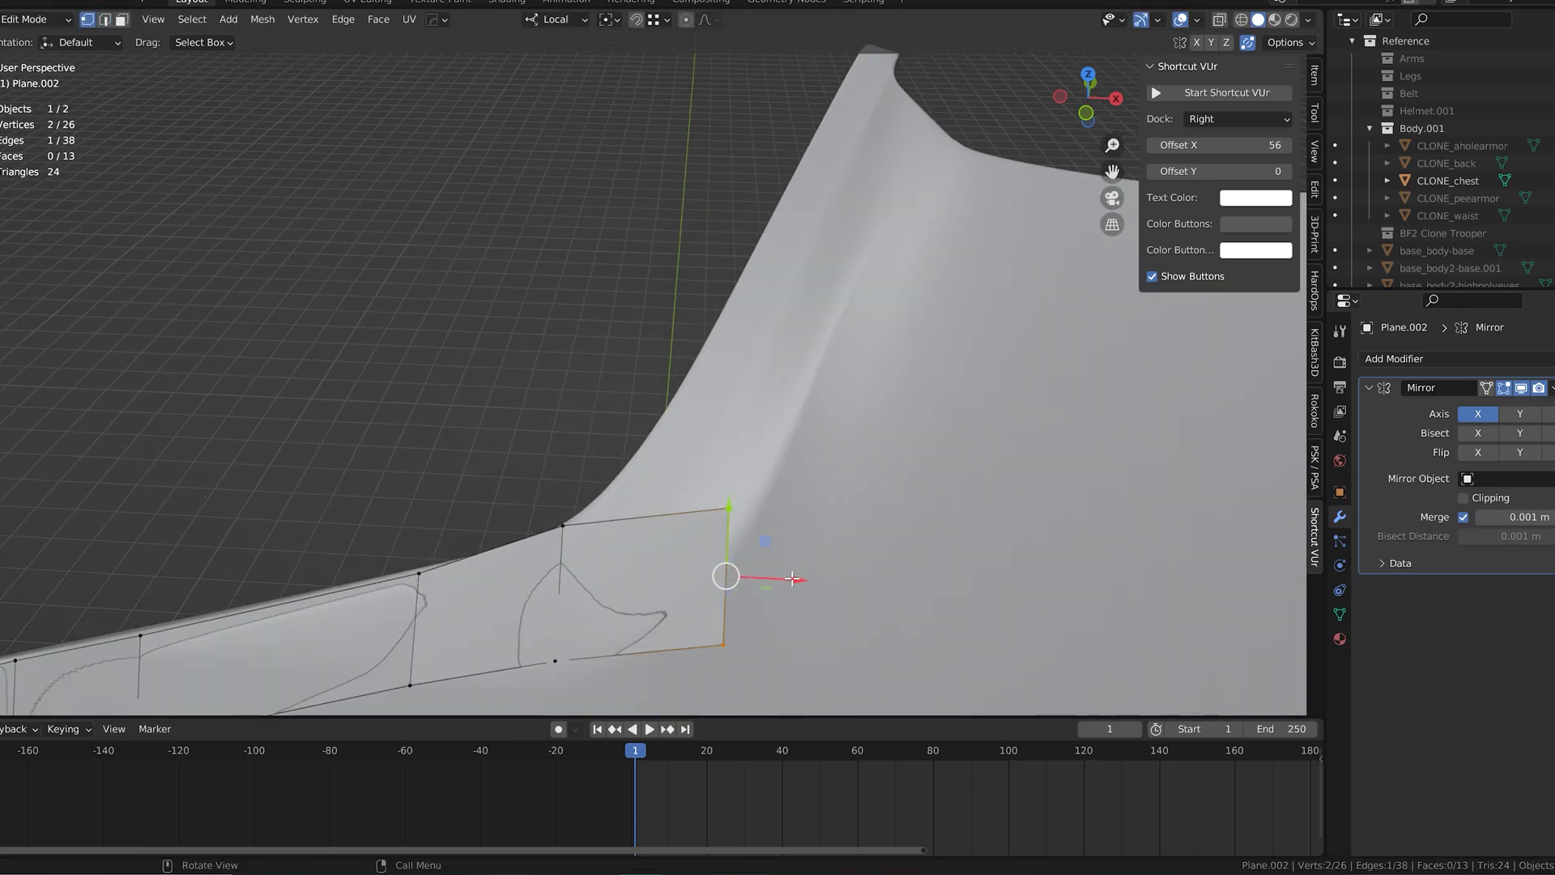
left_click_drag(792, 579, 818, 580)
middle_click_drag(810, 575, 705, 548)
Step: Reposition the new end edge's vertices individually to follow the armor surface
left_click(472, 417)
left_click_drag(412, 398, 417, 400)
left_click(398, 536)
left_click_drag(424, 497, 429, 484)
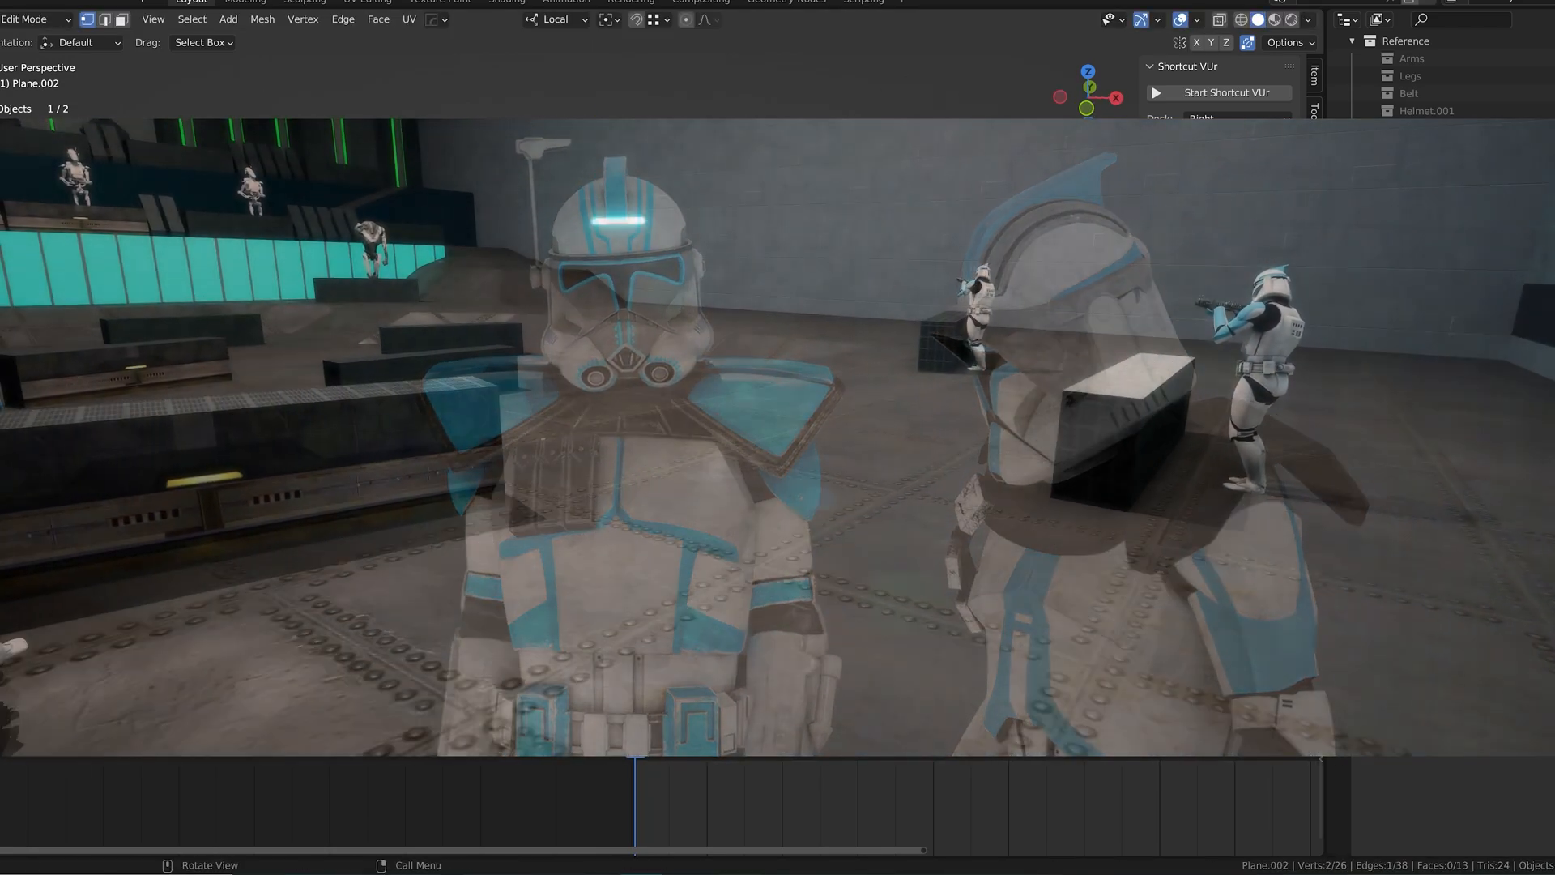
Step: Extend the strip with three more extruded segments, moving each new edge into position along the armor
key("e")
key("x")
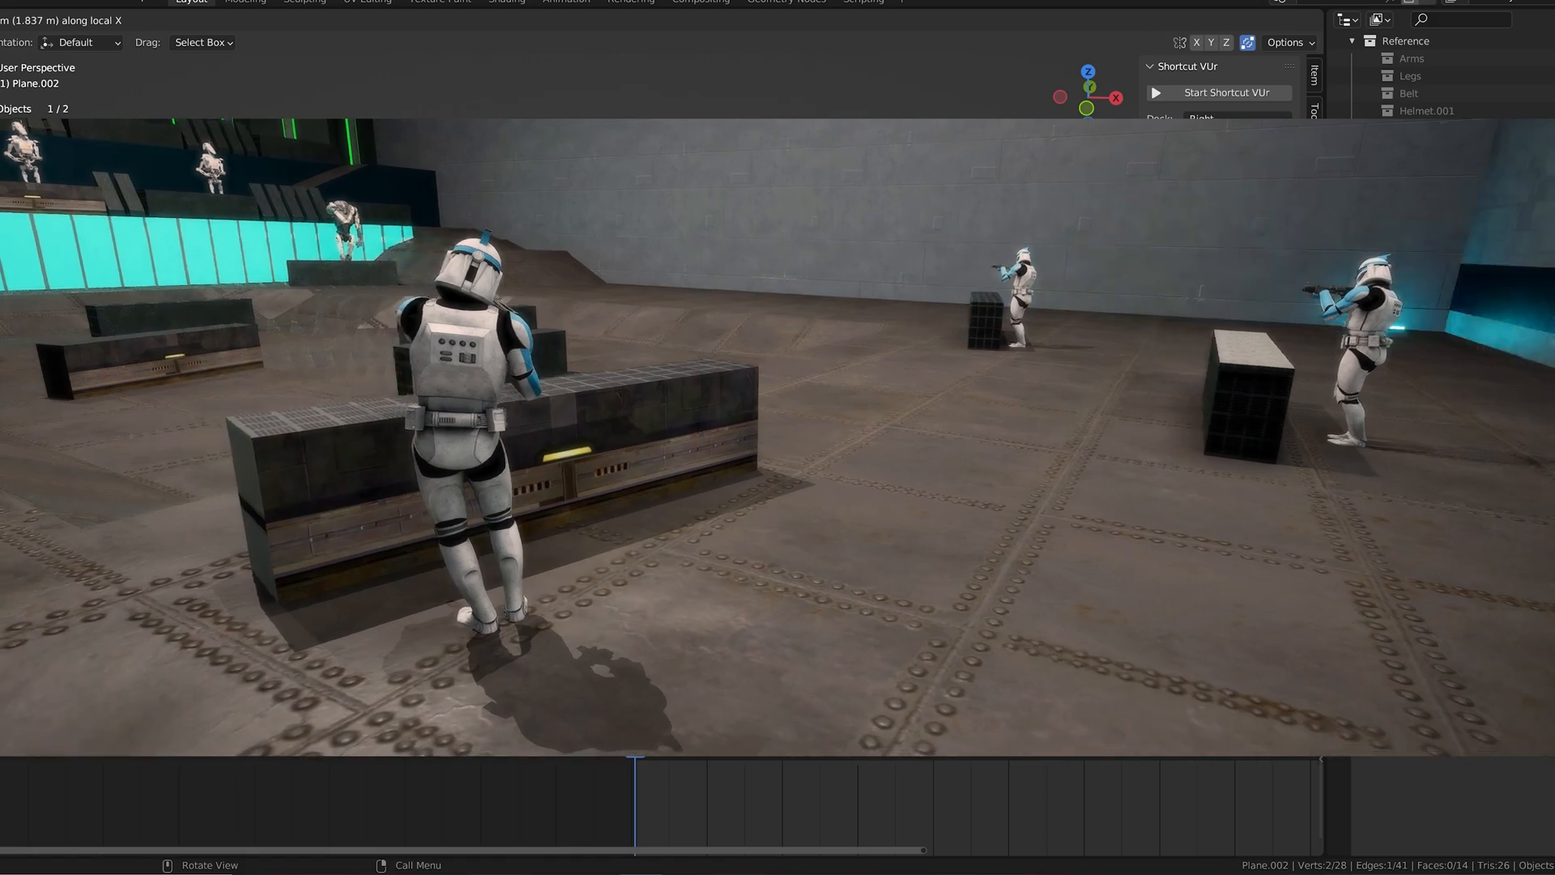
key("g")
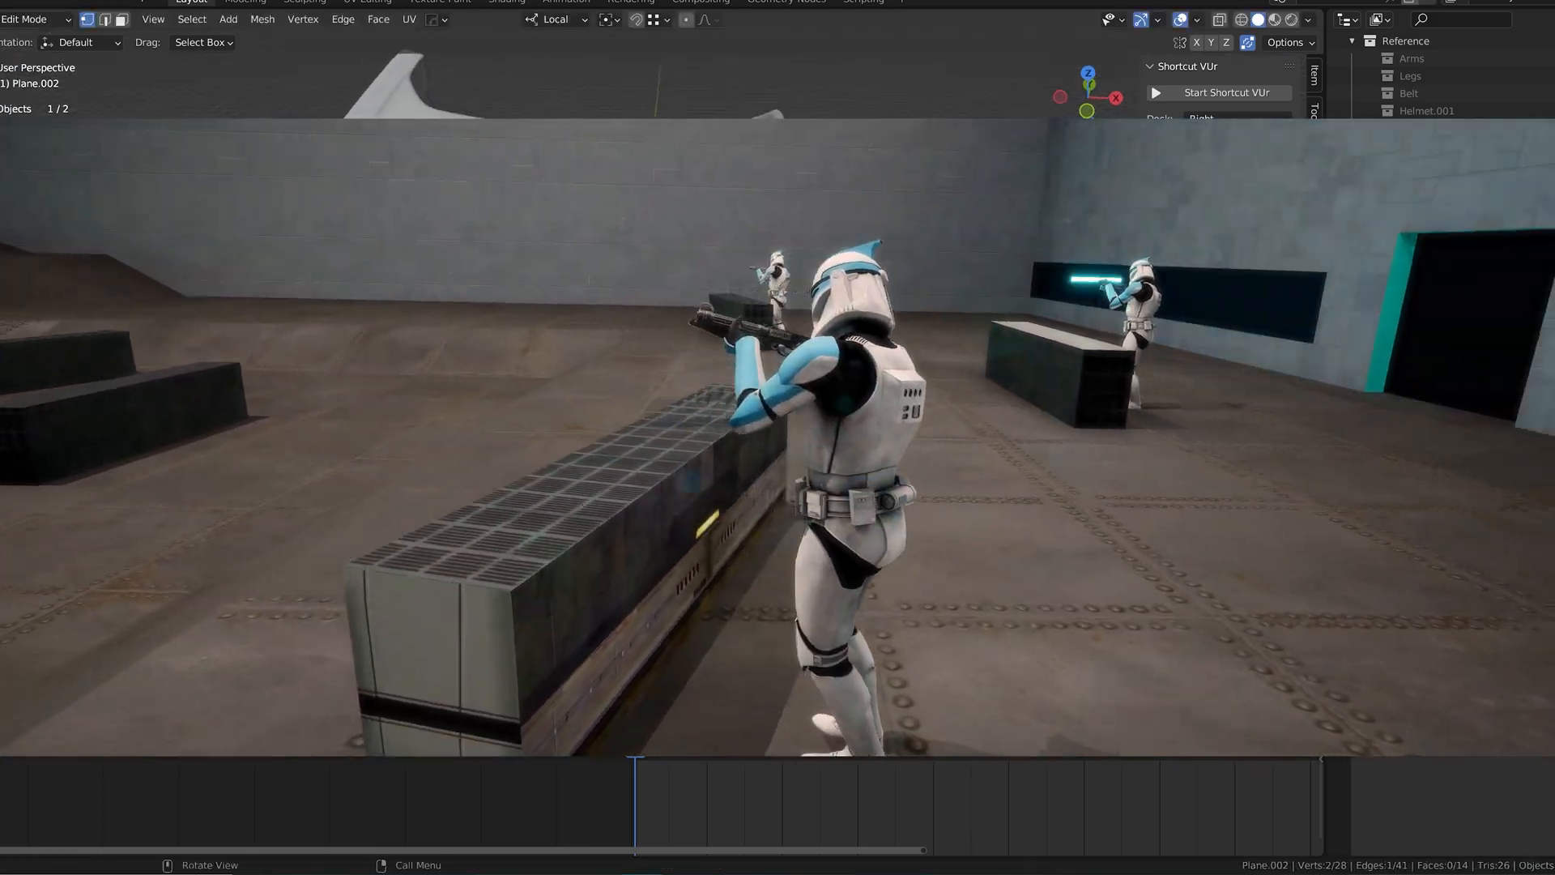
key("g")
key("x")
key("e")
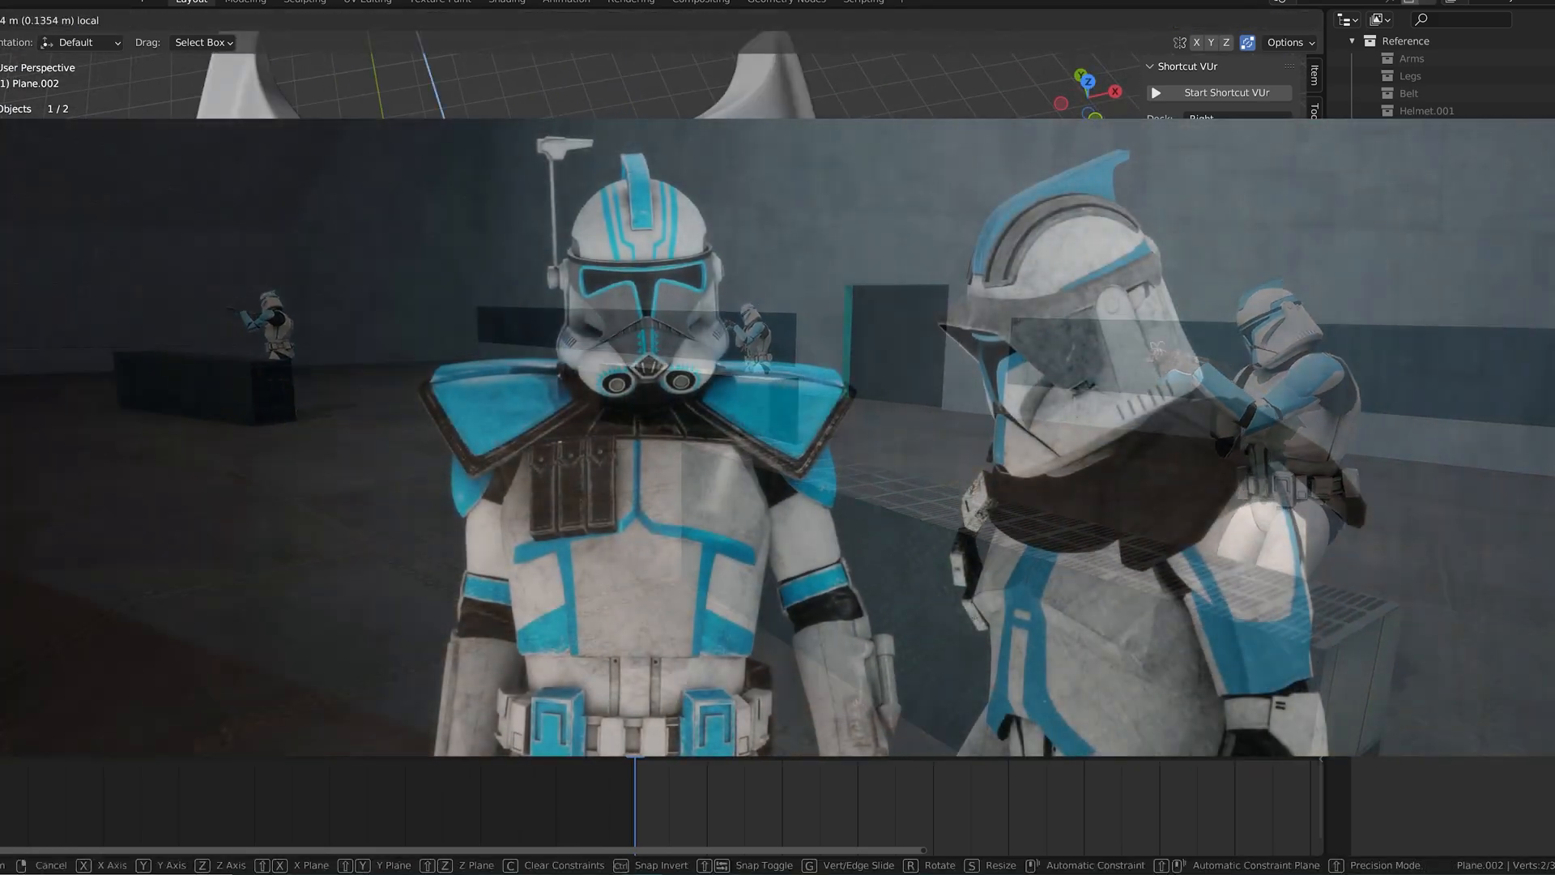
left_click(648, 453)
middle_click_drag(648, 454, 648, 417)
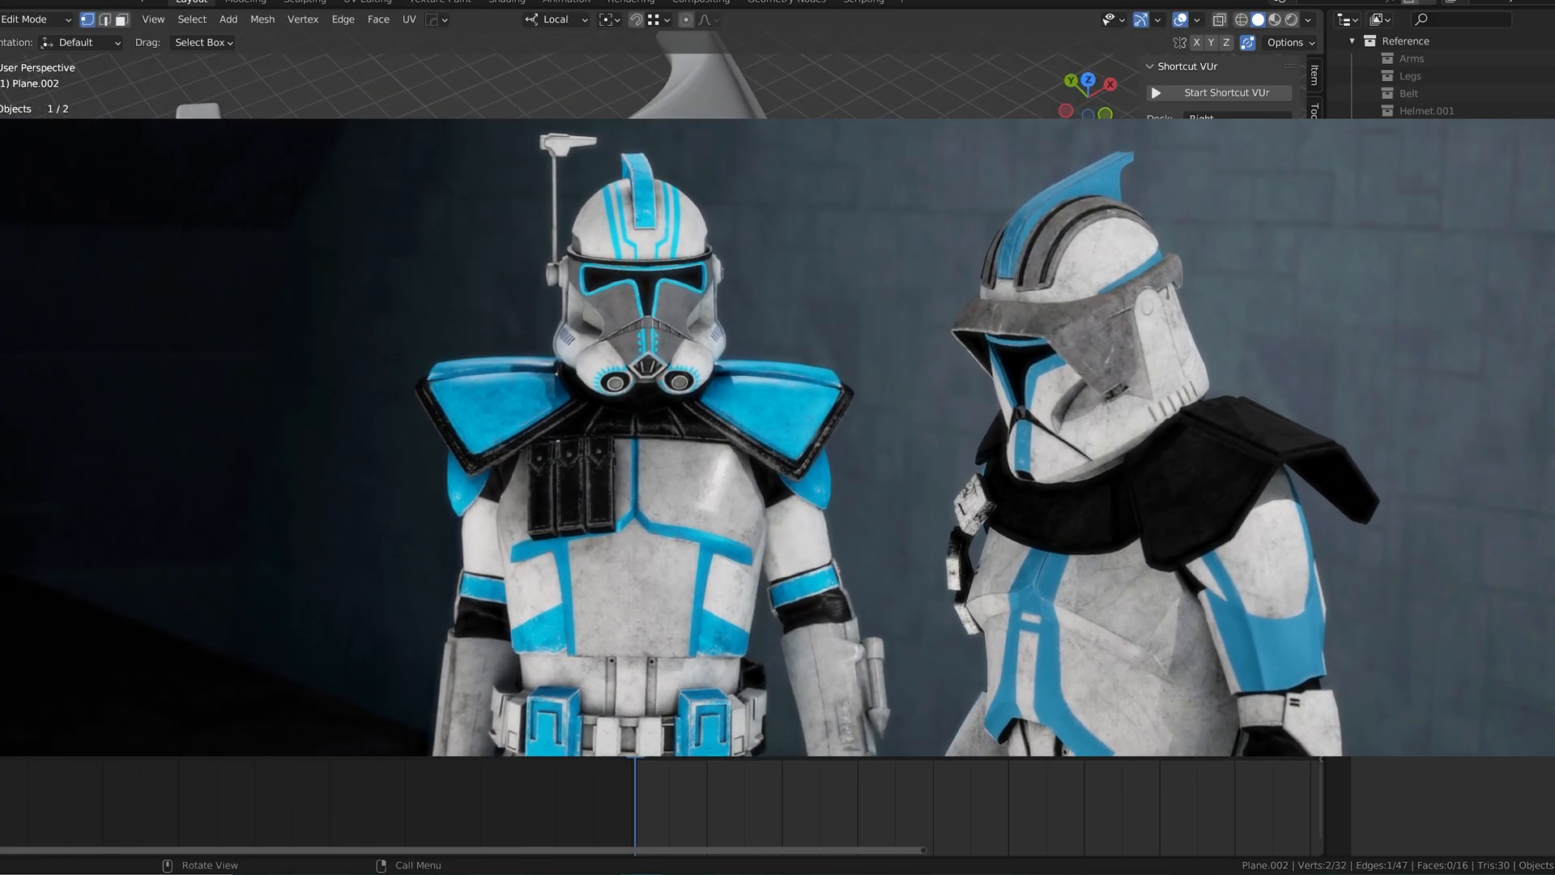
key("g")
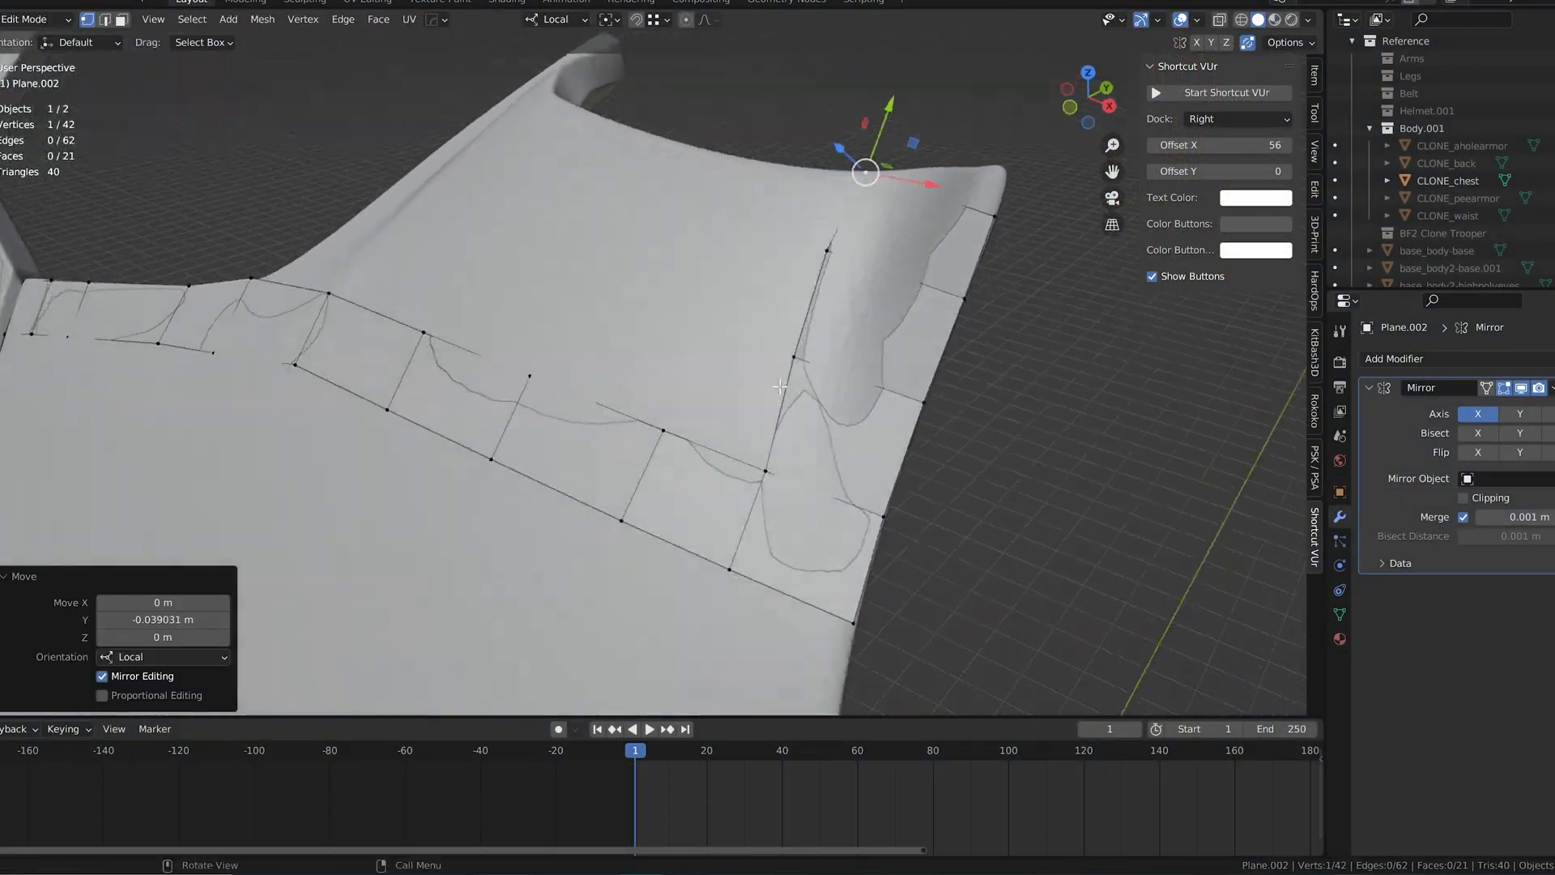
Step: Position the grid's new corner vertex and fill further quads across the upper chest, fitting each new vertex to the surface
key("g")
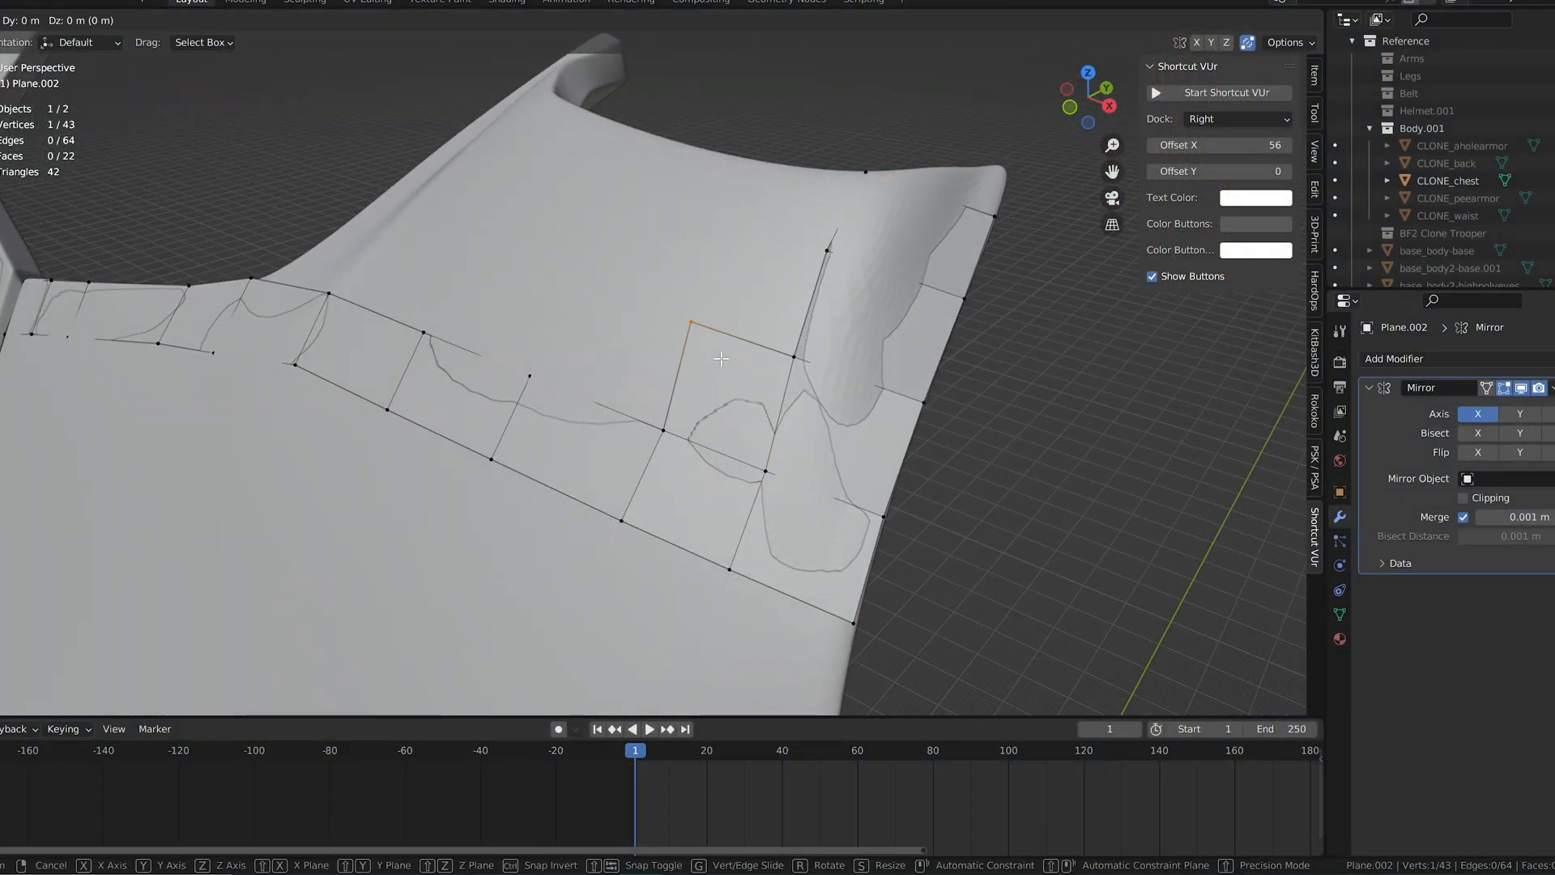
left_click(730, 363)
middle_click_drag(730, 363, 735, 405)
key("f")
left_click(781, 375)
left_click(844, 349)
key("f")
left_click(800, 300)
key("f")
left_click(670, 422)
key("f")
Step: Fill quads up to the chest armor's top edge and move the last corner vertex about -0.068 m along local Y
left_click(614, 257)
key("f")
left_click(726, 253)
middle_click_drag(726, 252, 625, 433)
key("f")
left_click(641, 418)
key("f")
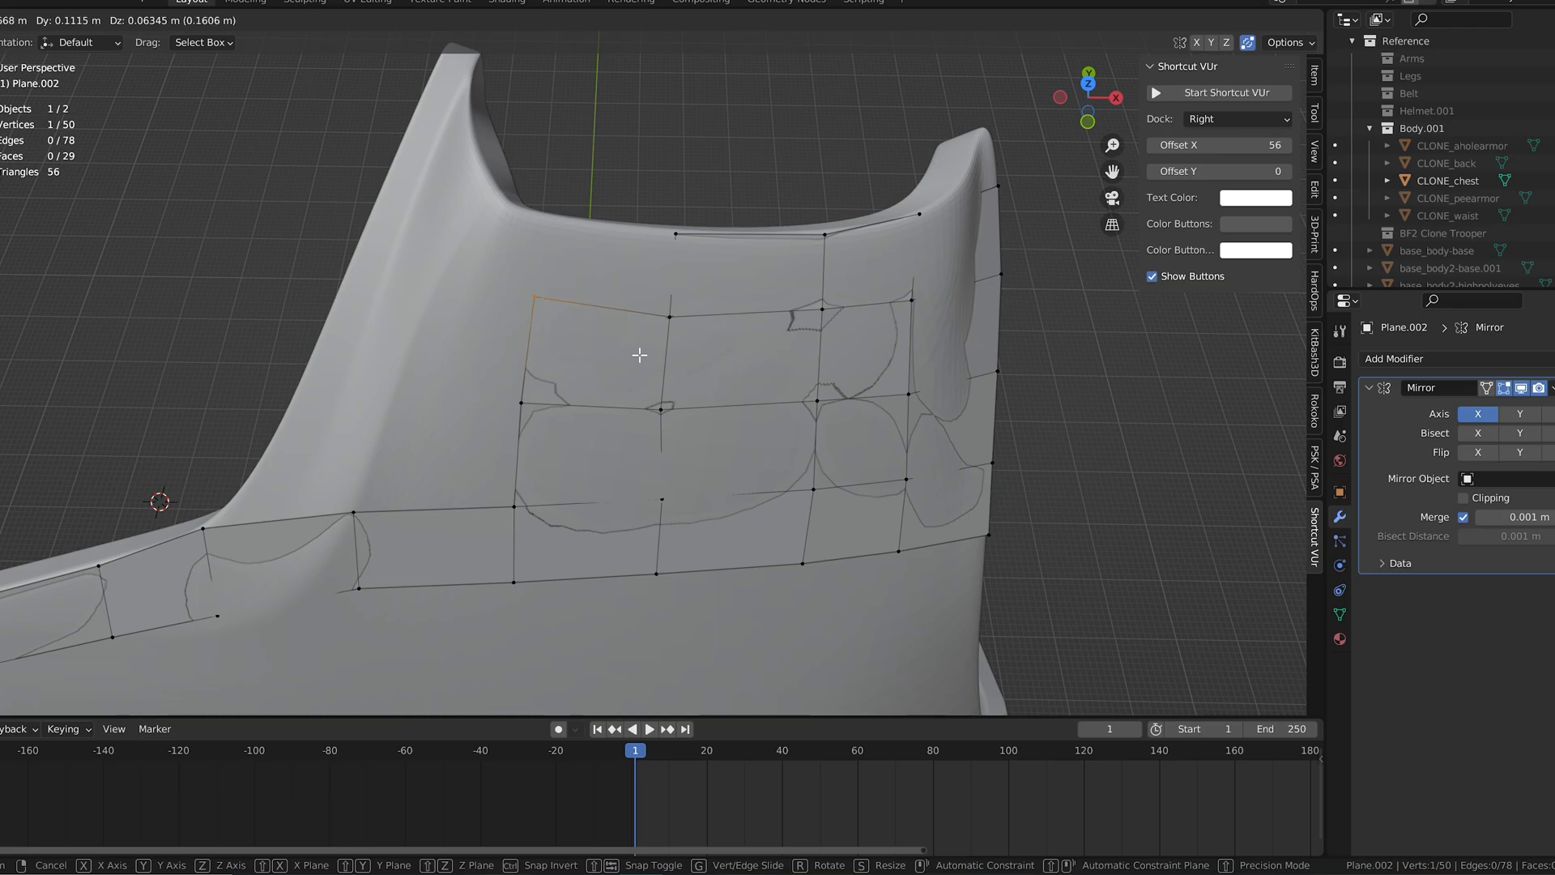
left_click(635, 357)
key("f")
left_click(610, 271)
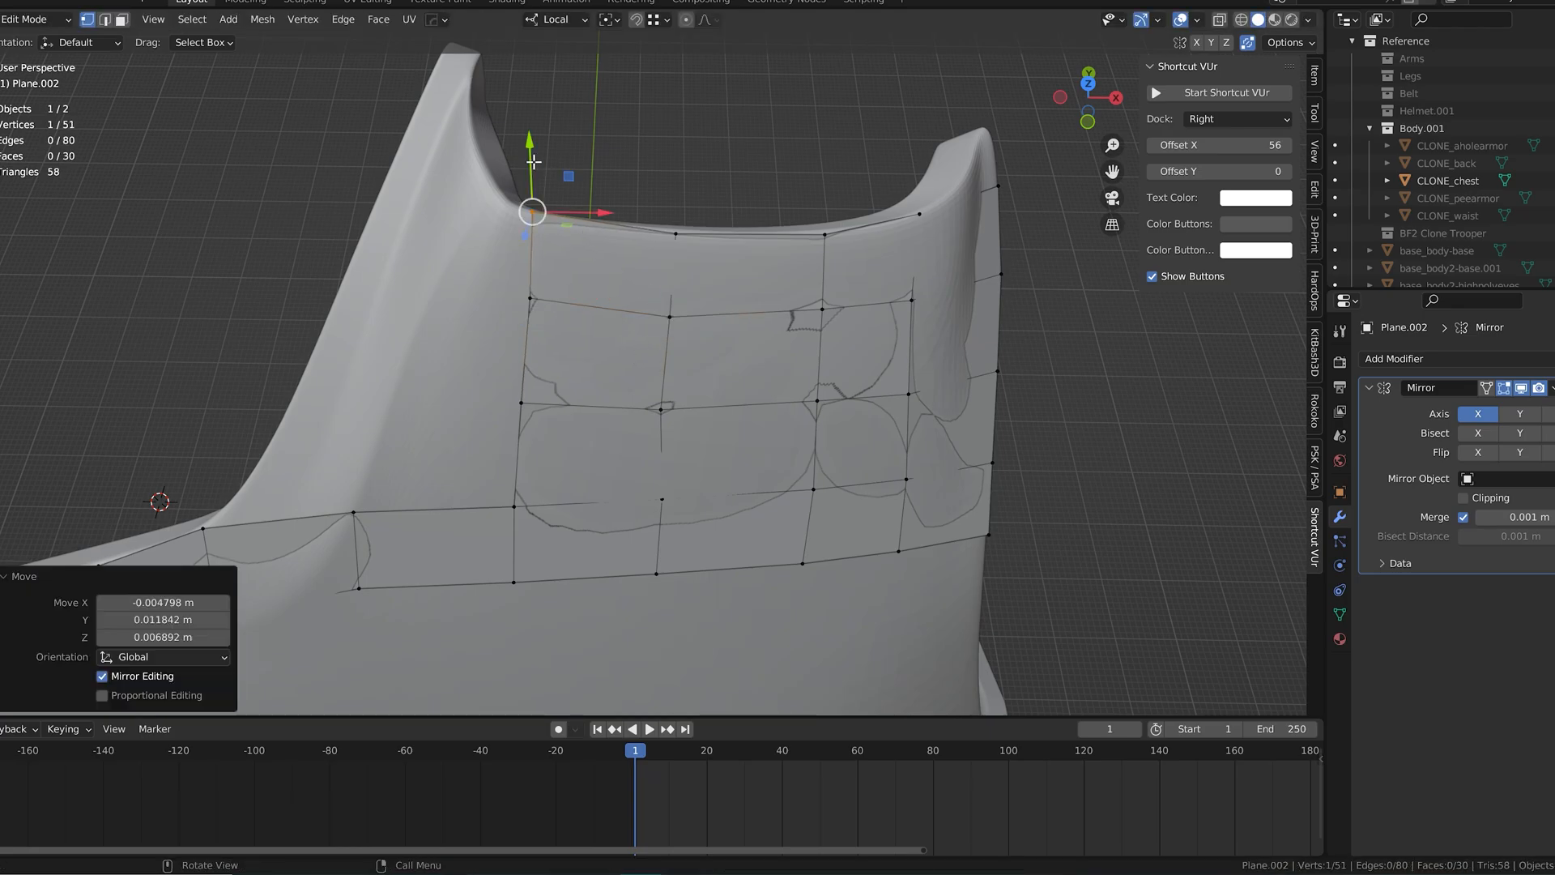
middle_click_drag(611, 271, 713, 303)
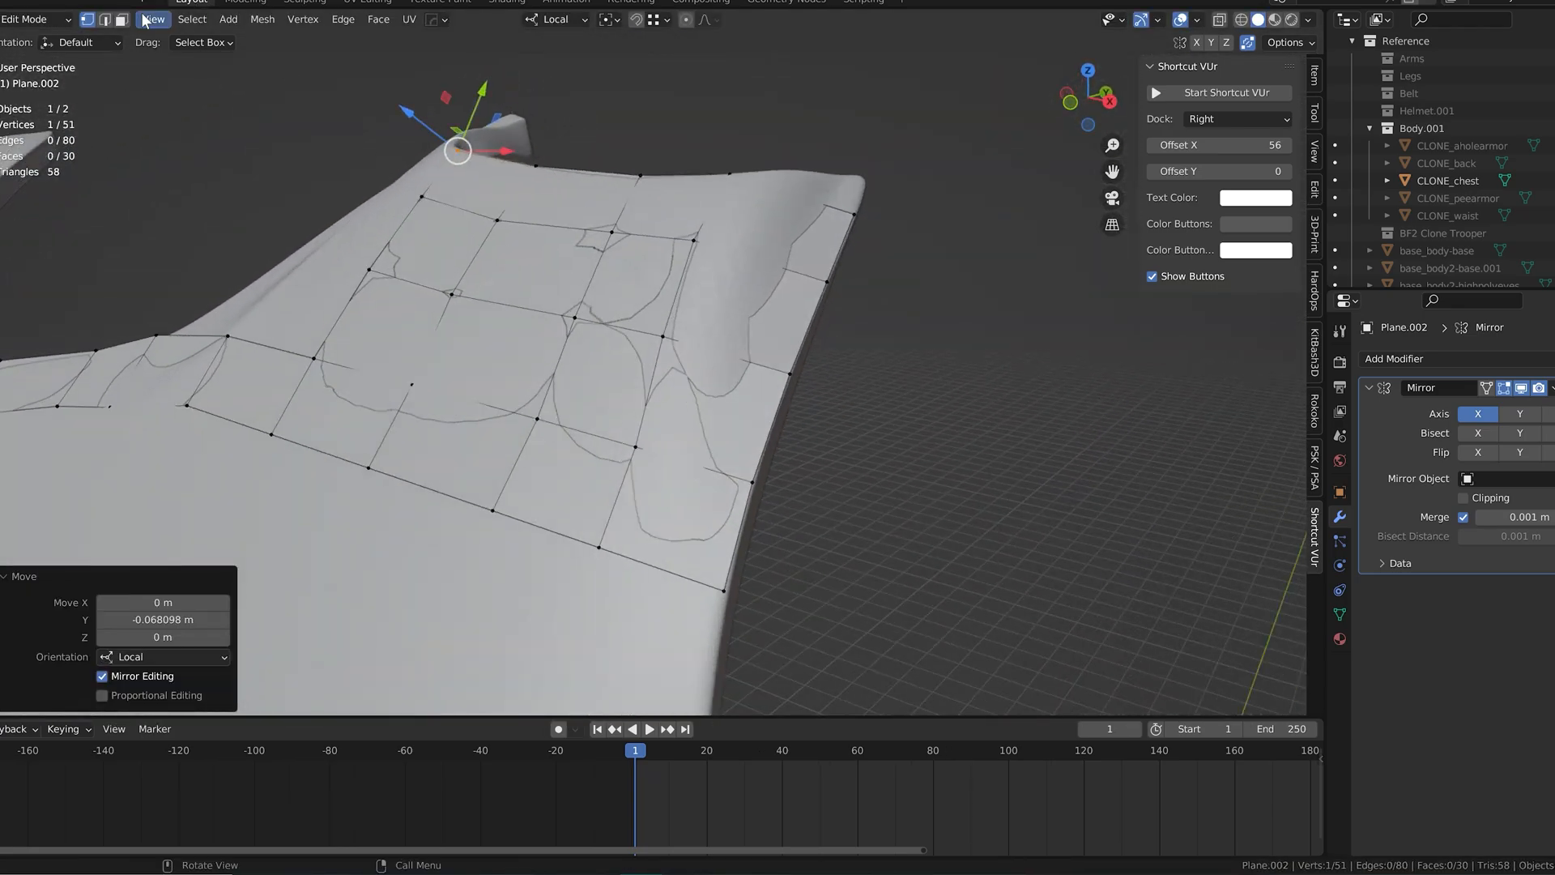
Step: Insert a loop cut through a run of quads in the upper-chest grid
key("2")
left_click(737, 357)
key("ctrl+e")
key("Escape")
key("ctrl+r")
double_click(712, 367)
middle_click_drag(712, 367, 636, 430)
Step: Move vertices of the upper-chest grid along Z and Y to fit the reference surface
key("1")
left_click(565, 456)
key("g")
key("z")
left_click(616, 395)
left_click(632, 389)
key("g")
key("z")
left_click(657, 364)
key("g")
key("y")
left_click(657, 357)
Step: Move another low-lying grid vertex along Z and adjust its neighbours to the armor surface
left_click(487, 526)
key("g")
key("z")
left_click(478, 521)
middle_click_drag(478, 521, 413, 519)
left_click(481, 375)
left_click(514, 487, "shift")
left_click(522, 482)
Step: Nudge the remaining misaligned vertices of the chest grid onto the armor surface
middle_click_drag(527, 484, 652, 499)
left_click_drag(780, 296, 851, 223)
middle_click_drag(851, 223, 721, 214)
left_click_drag(509, 322, 503, 318)
middle_click_drag(529, 322, 486, 352)
left_click_drag(369, 521, 392, 490)
left_click_drag(381, 414, 396, 424)
left_click_drag(405, 510, 418, 492)
middle_click_drag(420, 493, 483, 523)
left_click(534, 514)
left_click_drag(532, 559, 535, 535)
Step: Fill two more quads along the grid's side facing the shoulder strap and place their new vertices on the armor
scroll(505, 457, "down", 3)
middle_click_drag(531, 530, 826, 472)
scroll(628, 455, "down", 2)
scroll(646, 430, "up", 3)
left_click(732, 510)
key("f")
left_click(692, 456)
left_click_drag(810, 384, 804, 383)
left_click(800, 328)
key("f")
left_click(790, 318)
middle_click_drag(791, 317, 807, 361)
Step: Fill the next quad and place its new vertex at the corner where the shoulder strap meets the top edge
left_click_drag(809, 317, 804, 314)
left_click_drag(779, 266, 785, 257)
left_click(790, 257)
key("f")
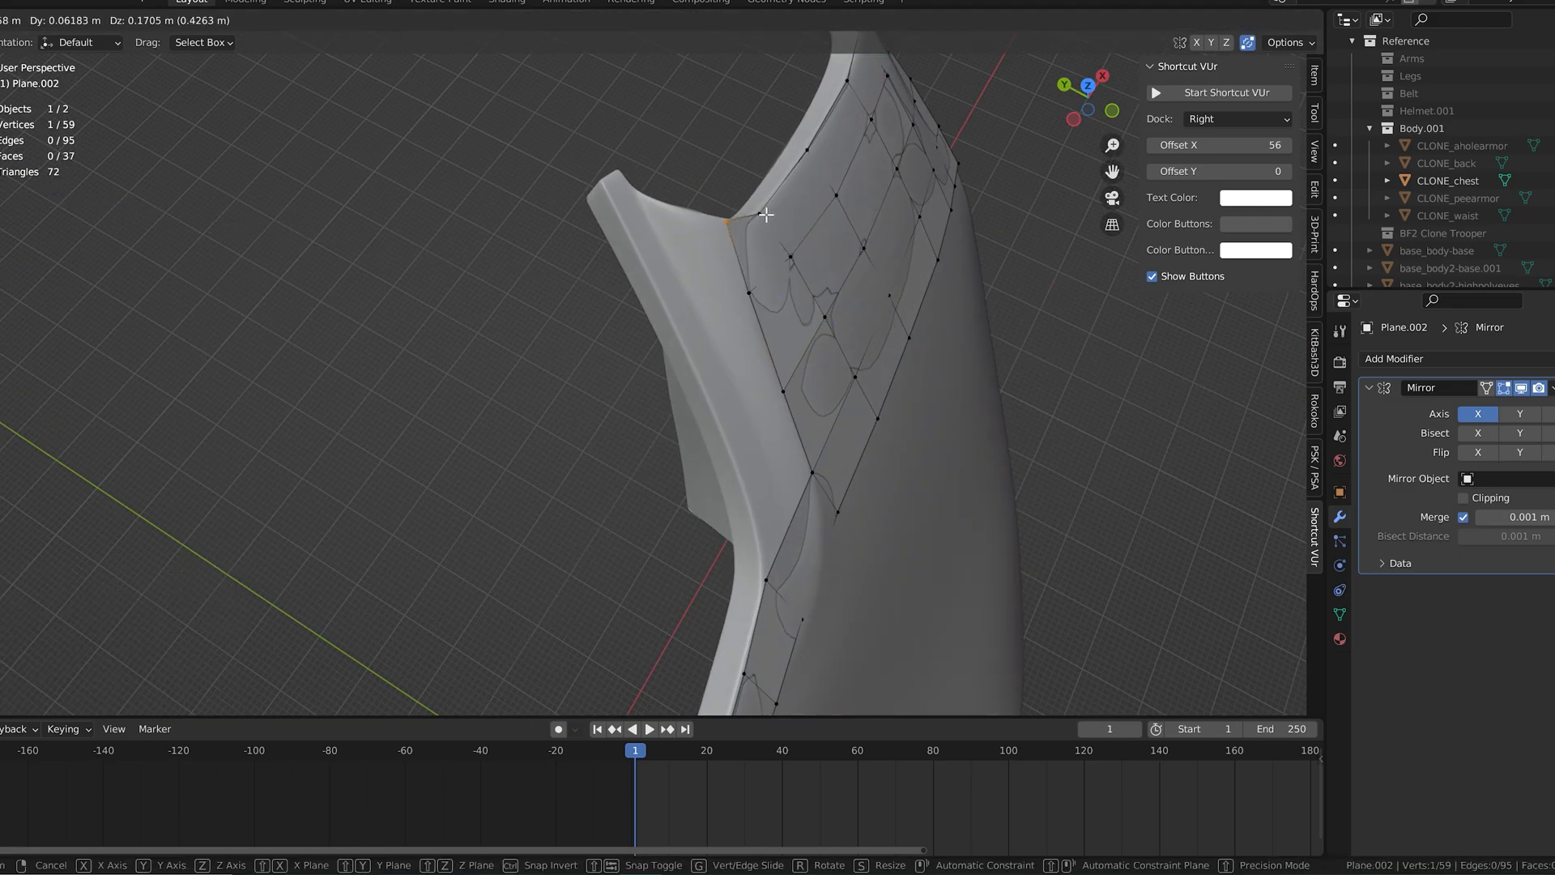
left_click(765, 215)
middle_click_drag(766, 217, 836, 361)
left_click_drag(901, 337, 880, 326)
middle_click_drag(881, 326, 755, 320)
scroll(755, 320, "up", 3)
Step: Fill a quad at the base of the shoulder strap and fit its vertices to the surface
left_click(866, 405)
key("f")
left_click(847, 377)
middle_click_drag(848, 377, 905, 378)
left_click_drag(869, 341, 822, 327)
left_click_drag(811, 276, 835, 309)
middle_click_drag(834, 310, 907, 299)
left_click(944, 299)
left_click_drag(1003, 279, 978, 287)
middle_click_drag(979, 287, 671, 648)
Step: Fill another quad up the shoulder strap and move its outer vertex about 0.013 m along local Z
left_click(756, 539)
key("f")
left_click(776, 337)
middle_click_drag(777, 337, 874, 305)
left_click_drag(855, 290, 820, 303)
middle_click_drag(819, 305, 718, 364)
left_click_drag(710, 438, 715, 436)
left_click_drag(664, 486, 667, 493)
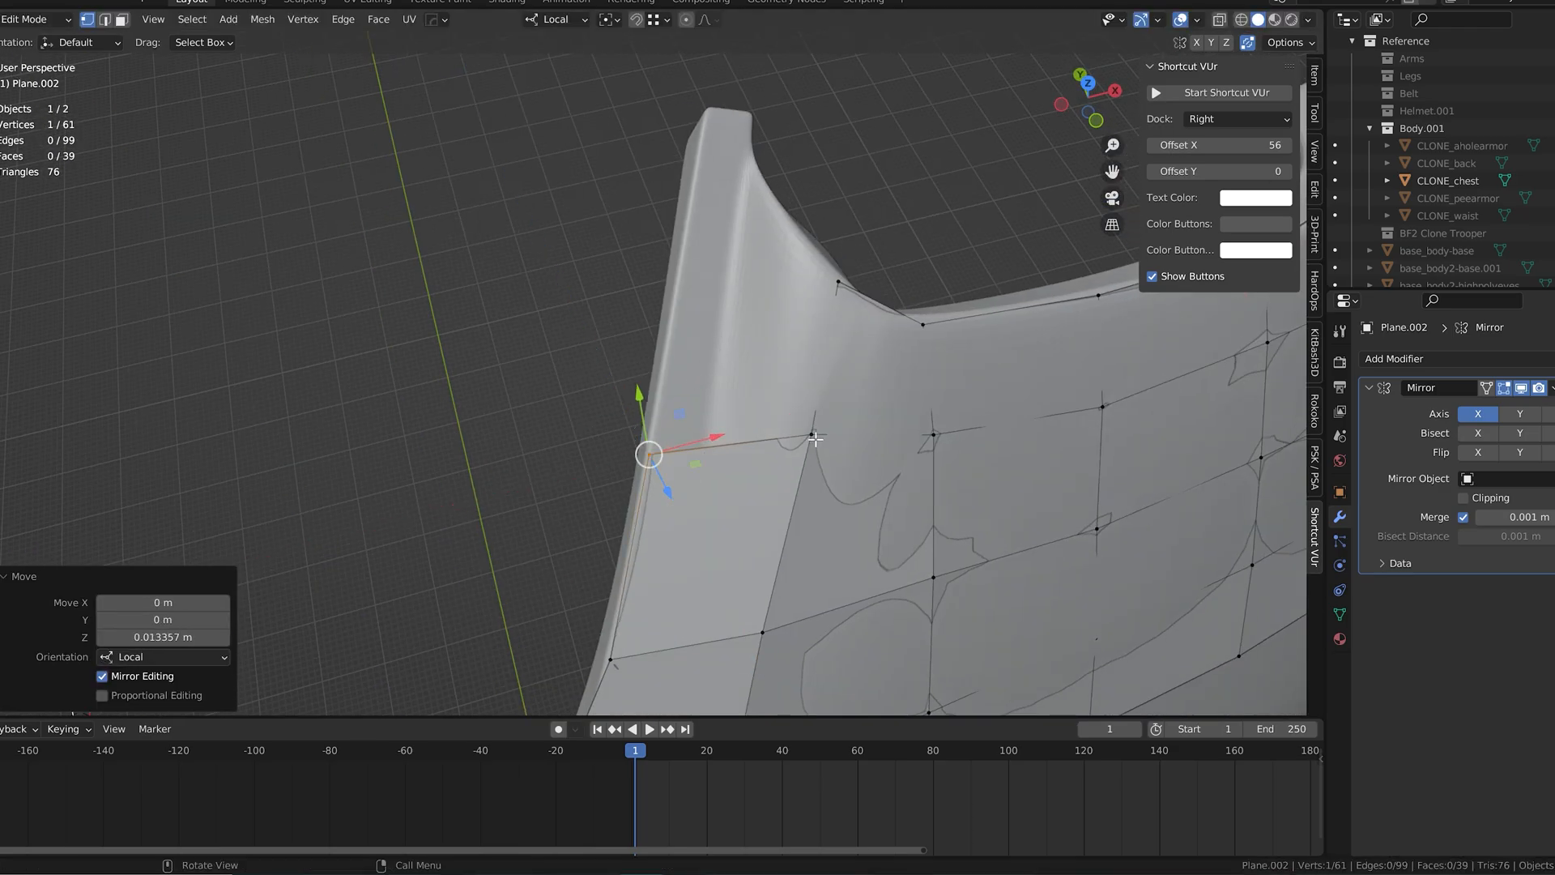
Step: Continue the strap with one more quad and move its outer-edge vertex about 0.017 m along local Z
key("e")
left_click(751, 235)
middle_click_drag(751, 236, 826, 252)
left_click_drag(747, 278, 726, 225)
left_click_drag(726, 274, 735, 276)
middle_click_drag(798, 304, 770, 462)
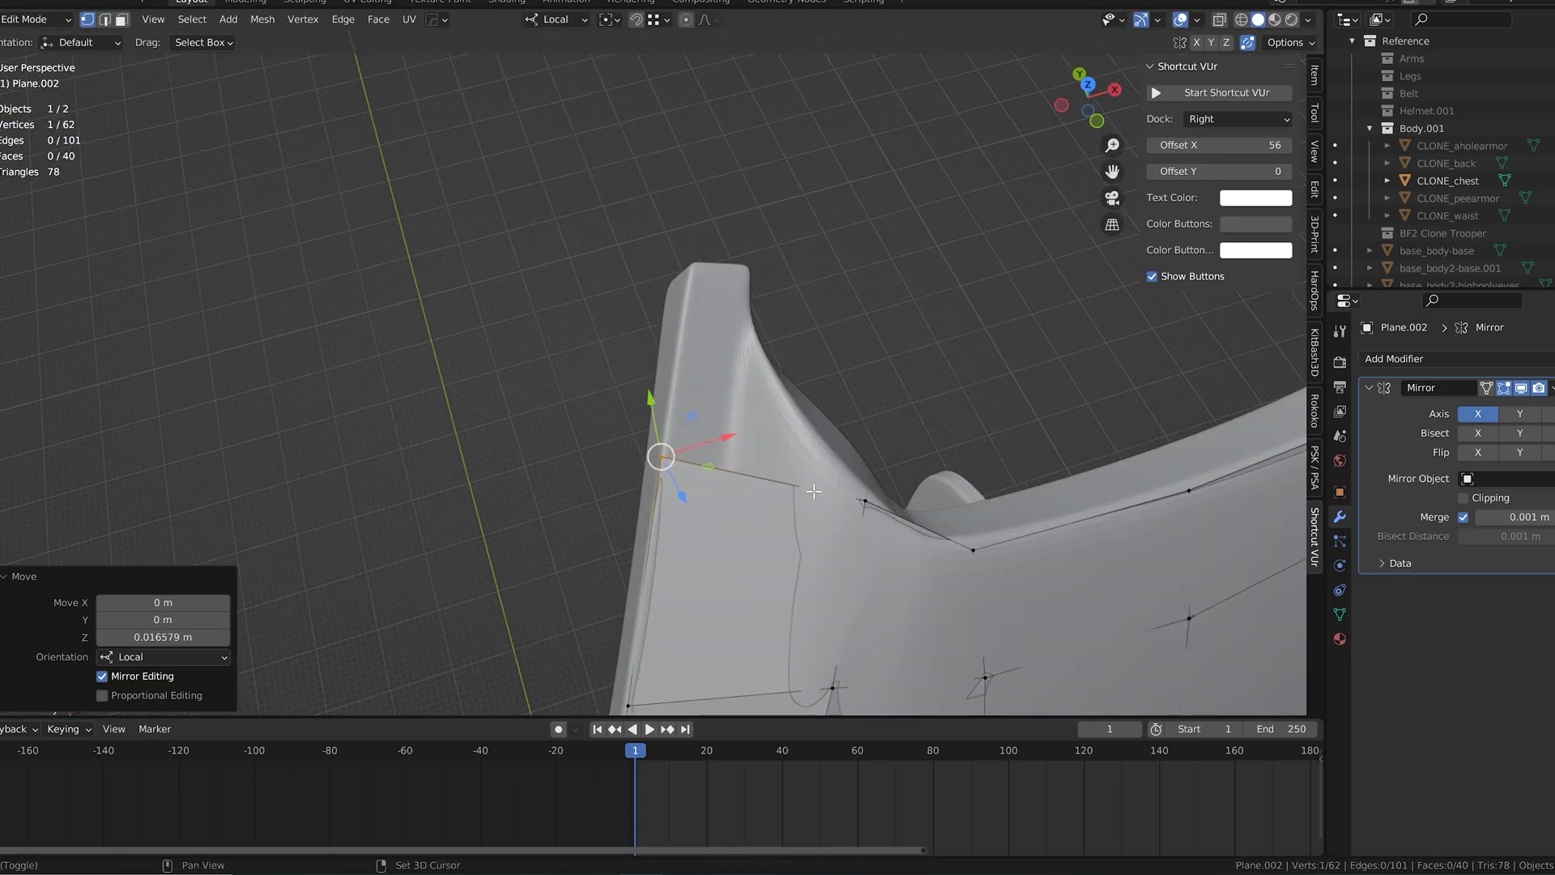
Step: Extrude the neckline vertex beside the shoulder strap and place the new vertex higher on the strap's inner edge
left_click(863, 501, "shift")
key("e")
left_click(789, 228)
left_click(898, 298)
left_click_drag(959, 280, 798, 325)
middle_click_drag(797, 325, 701, 322)
left_click_drag(692, 309, 712, 315)
middle_click_drag(713, 314, 679, 319)
Step: Reposition the extruded strap vertex so it follows the curve of the strap's inner edge
left_click_drag(605, 346, 587, 361)
left_click_drag(645, 289, 640, 316)
left_click_drag(597, 379, 581, 389)
left_click(622, 274)
left_click_drag(592, 293, 561, 323)
middle_click_drag(561, 323, 721, 293)
left_click_drag(750, 355, 733, 357)
middle_click_drag(733, 357, 814, 324)
Step: Fit the shoulder strap's upper vertices to the reference surface near its tip
left_click_drag(721, 123, 729, 146)
left_click_drag(787, 216, 747, 219)
left_click_drag(695, 153, 703, 180)
middle_click_drag(703, 180, 745, 134)
left_click_drag(798, 229, 786, 232)
middle_click_drag(786, 232, 838, 267)
left_click_drag(875, 247, 864, 251)
middle_click_drag(863, 251, 757, 330)
left_click(734, 325)
left_click_drag(798, 305, 788, 311)
middle_click_drag(787, 310, 695, 357)
Step: Extrude another vertex on the shoulder strap and place it along the strap's edge
scroll(695, 356, "down", 4)
left_click(504, 476)
left_click_drag(475, 505, 478, 501)
left_click_drag(563, 490, 573, 493)
middle_click_drag(573, 494, 618, 478)
left_click(621, 315)
left_click(531, 277, "shift")
key("e")
left_click(622, 158)
middle_click_drag(622, 157, 499, 142)
left_click_drag(529, 355, 541, 357)
left_click_drag(630, 317, 627, 327)
middle_click_drag(627, 327, 823, 423)
Step: Adjust the neighbouring strap vertices to even out the quads and match the armor surface
left_click(707, 385)
left_click_drag(765, 398, 773, 399)
left_click_drag(698, 416, 694, 423)
left_click_drag(767, 393, 771, 394)
left_click(770, 431)
left_click_drag(833, 444, 827, 442)
left_click_drag(777, 377, 780, 365)
middle_click_drag(780, 365, 640, 366)
left_click_drag(534, 408, 615, 395)
Step: Fill a quad at the center-seam end of the next upper-chest row and place its new vertex
left_click(406, 503)
left_click_drag(343, 506, 354, 507)
middle_click_drag(364, 510, 592, 379)
scroll(574, 538, "down", 8)
scroll(512, 427, "down", 3)
scroll(592, 379, "up", 4)
scroll(592, 379, "up", 1)
left_click(427, 315)
key("f")
left_click(444, 335)
scroll(438, 330, "up", 3)
left_click_drag(271, 275, 274, 278)
Step: Extend the upper-chest row away from the center seam with two more quads, placing each new vertex
left_click(308, 247)
key("f")
left_click(376, 297)
left_click(376, 230)
key("f")
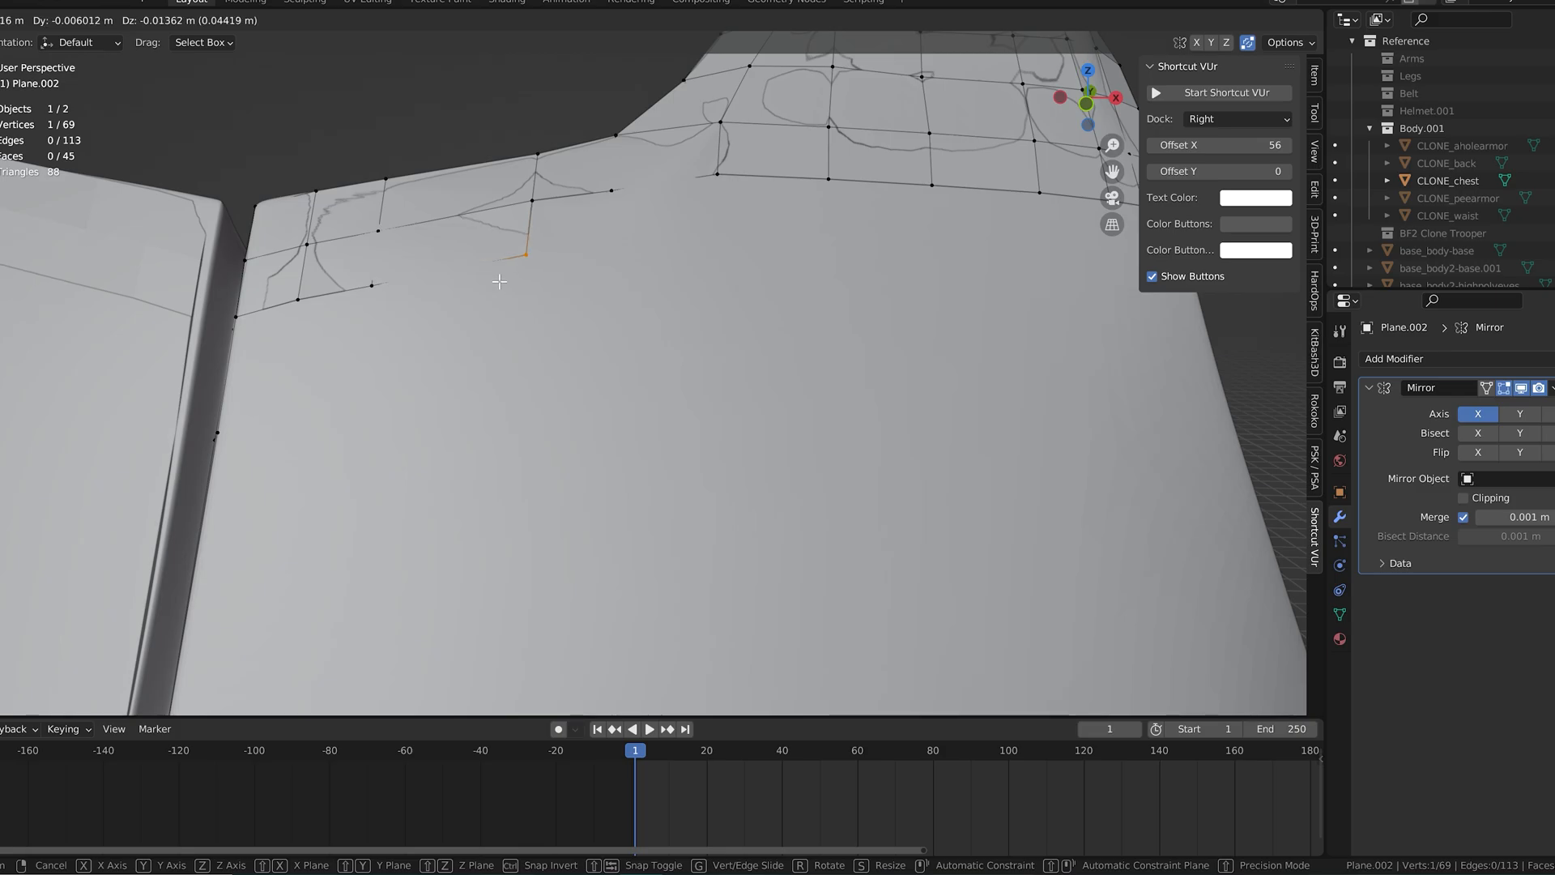
left_click(500, 282)
Step: Continue the row beneath the neckline with two quads and position their new vertices on the surface
left_click(532, 202)
key("f")
left_click(606, 243)
middle_click_drag(606, 243, 576, 257)
left_click(569, 223)
key("f")
left_click(679, 233)
Step: Add two more quads to the row below the shoulder strap and space their lower vertices evenly
left_click(678, 217)
key("f")
left_click(726, 253)
middle_click_drag(725, 253, 699, 266)
left_click_drag(705, 322, 708, 325)
left_click(744, 270)
key("f")
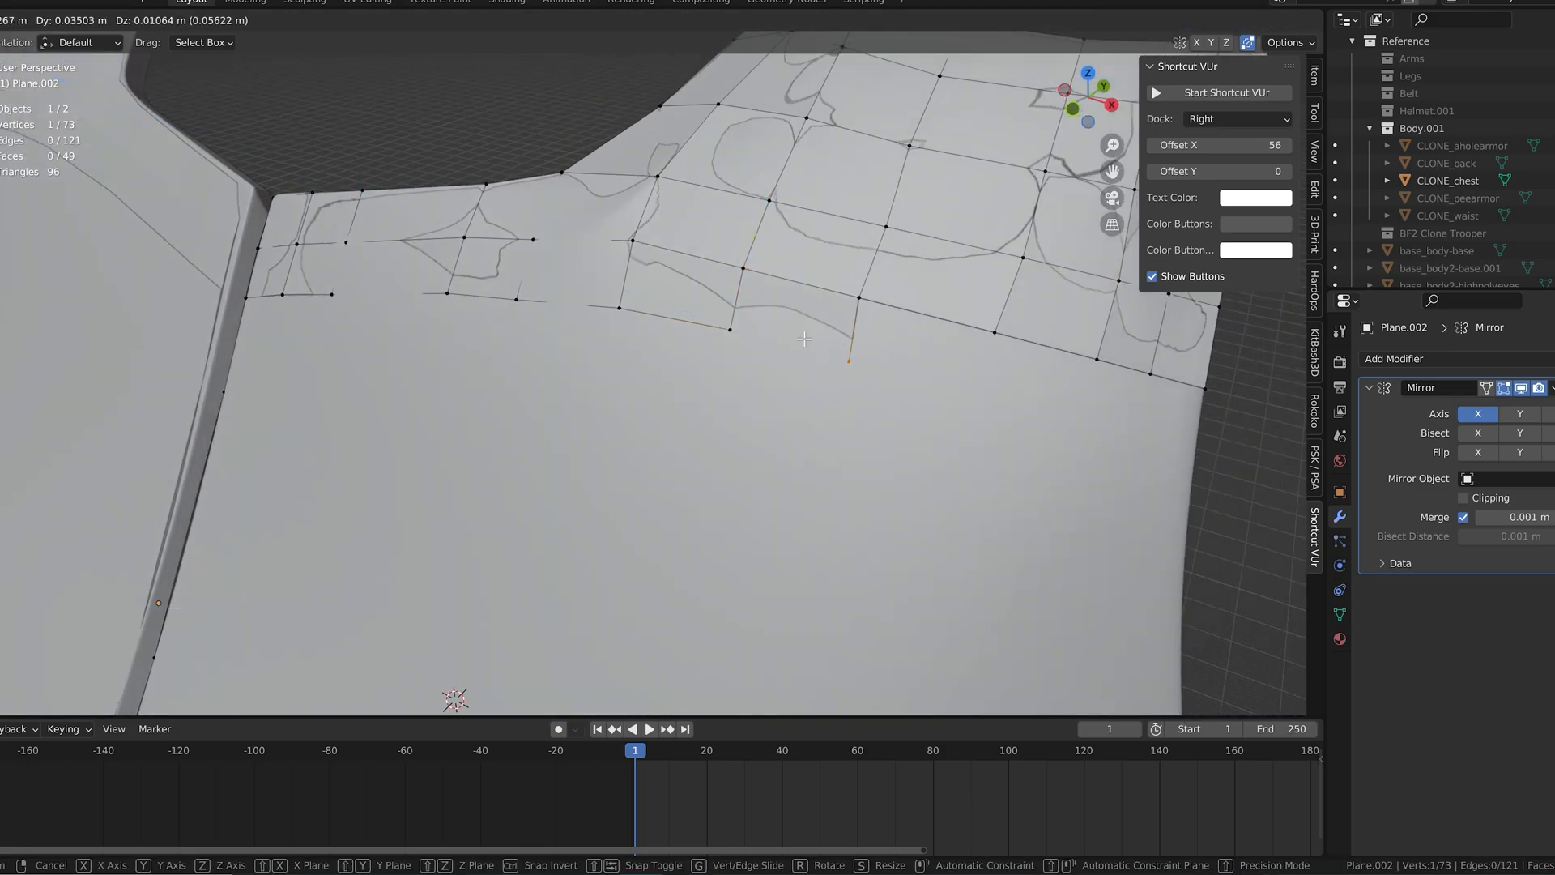
left_click(805, 339)
Step: Adjust the row's lower vertices and fill the next quad toward the armor's outer side
middle_click_drag(804, 339, 763, 363)
left_click(742, 390)
left_click_drag(700, 384, 715, 386)
left_click(652, 329)
left_click_drag(606, 323, 612, 326)
left_click(743, 396)
key("f")
left_click(749, 400)
middle_click_drag(748, 400, 725, 366)
left_click_drag(702, 344, 706, 348)
Step: Complete the upper-chest row with three quads, placing the last vertex on the armor's outer side edge
left_click(776, 297)
left_click_drag(743, 272, 751, 275)
key("f")
left_click(796, 392)
key("f")
left_click(855, 399)
key("f")
left_click(851, 463)
Step: Move the row's lower corner vertex at the center seam onto the chest plate's front edge with snapping
scroll(843, 472, "down", 6)
middle_click_drag(627, 519, 740, 368)
scroll(739, 368, "up", 3)
middle_click_drag(624, 275, 601, 392, "shift")
scroll(601, 392, "up", 2)
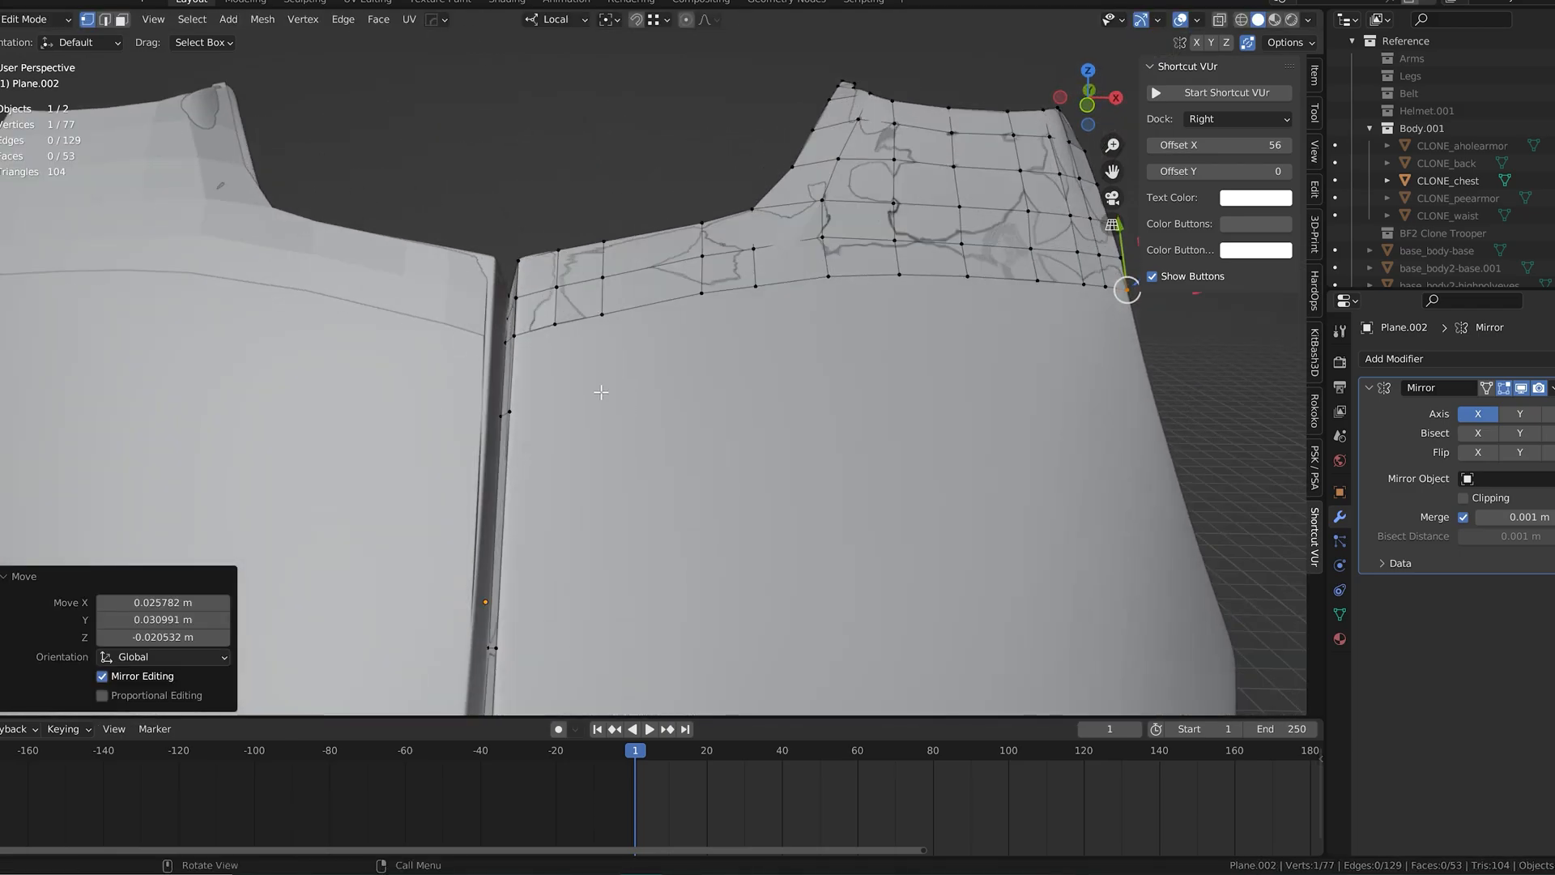
left_click(522, 334)
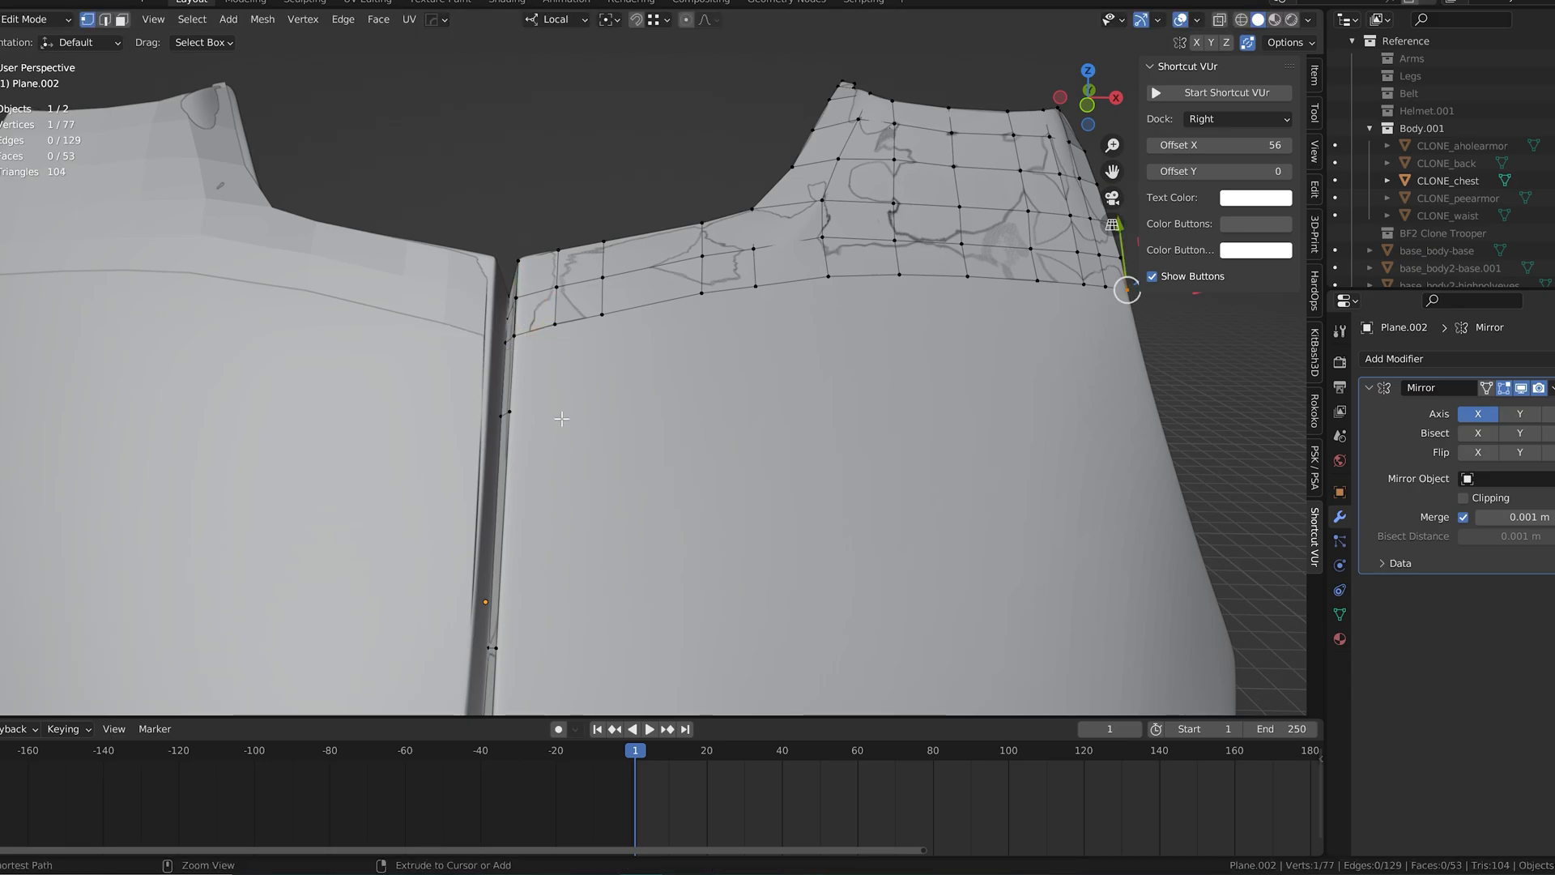
left_click_drag(508, 316, 506, 319)
right_click(506, 319)
scroll(505, 324, "up", 3)
middle_click_drag(522, 328, 729, 430, "shift")
scroll(729, 438, "up", 3)
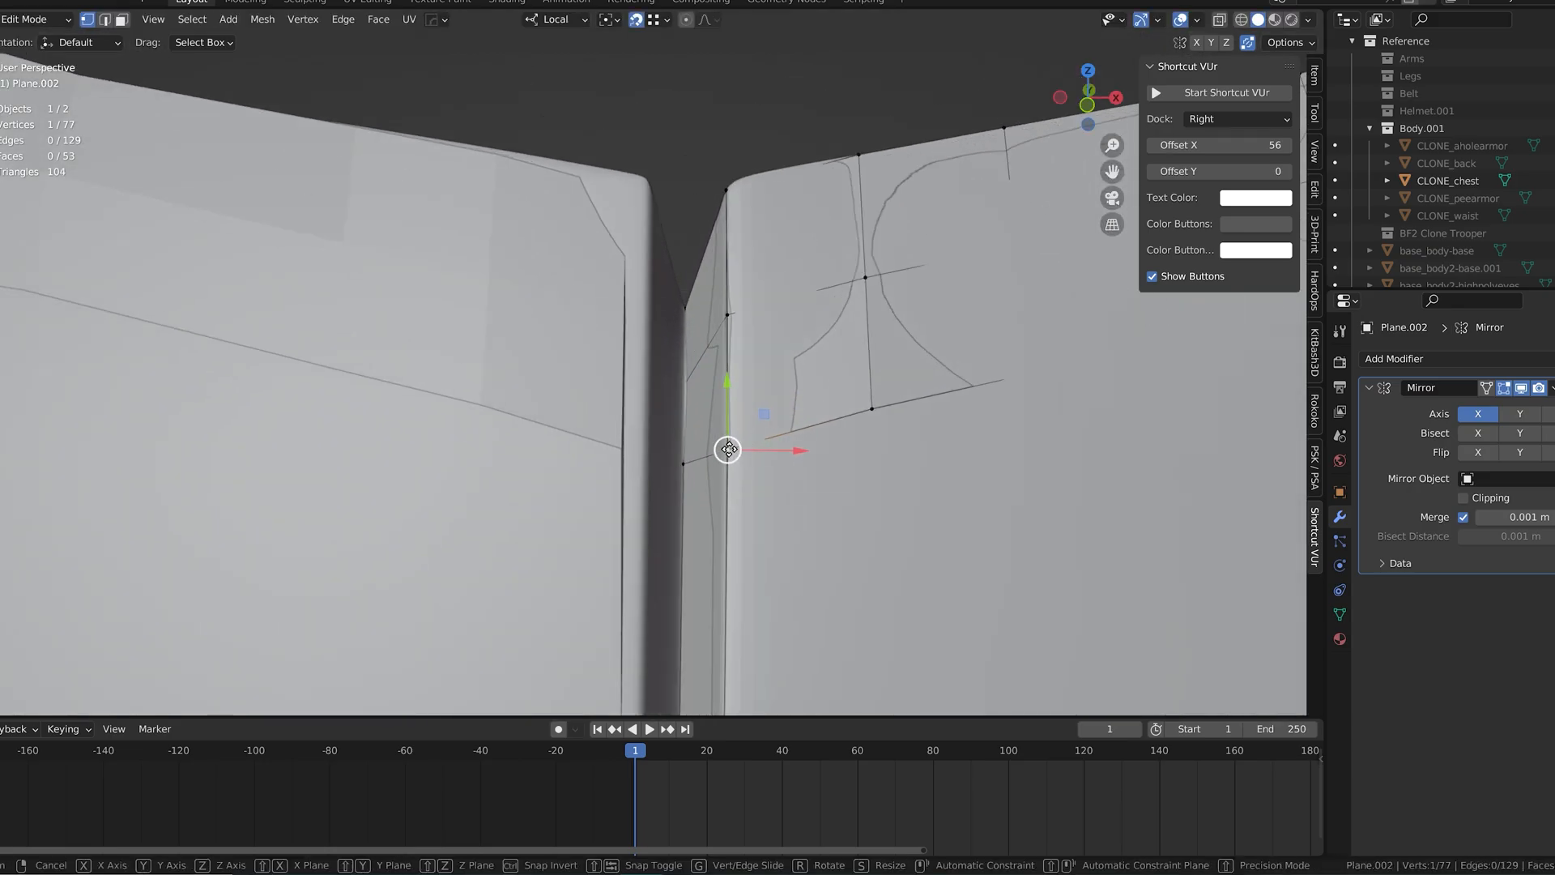
left_click(729, 448)
Step: Fill the first quad of the row below at the center seam and move its new vertex about 0.025 m along local X
scroll(810, 470, "down", 3)
middle_click_drag(844, 479, 718, 331, "shift")
key("f")
key("g")
left_click(648, 403)
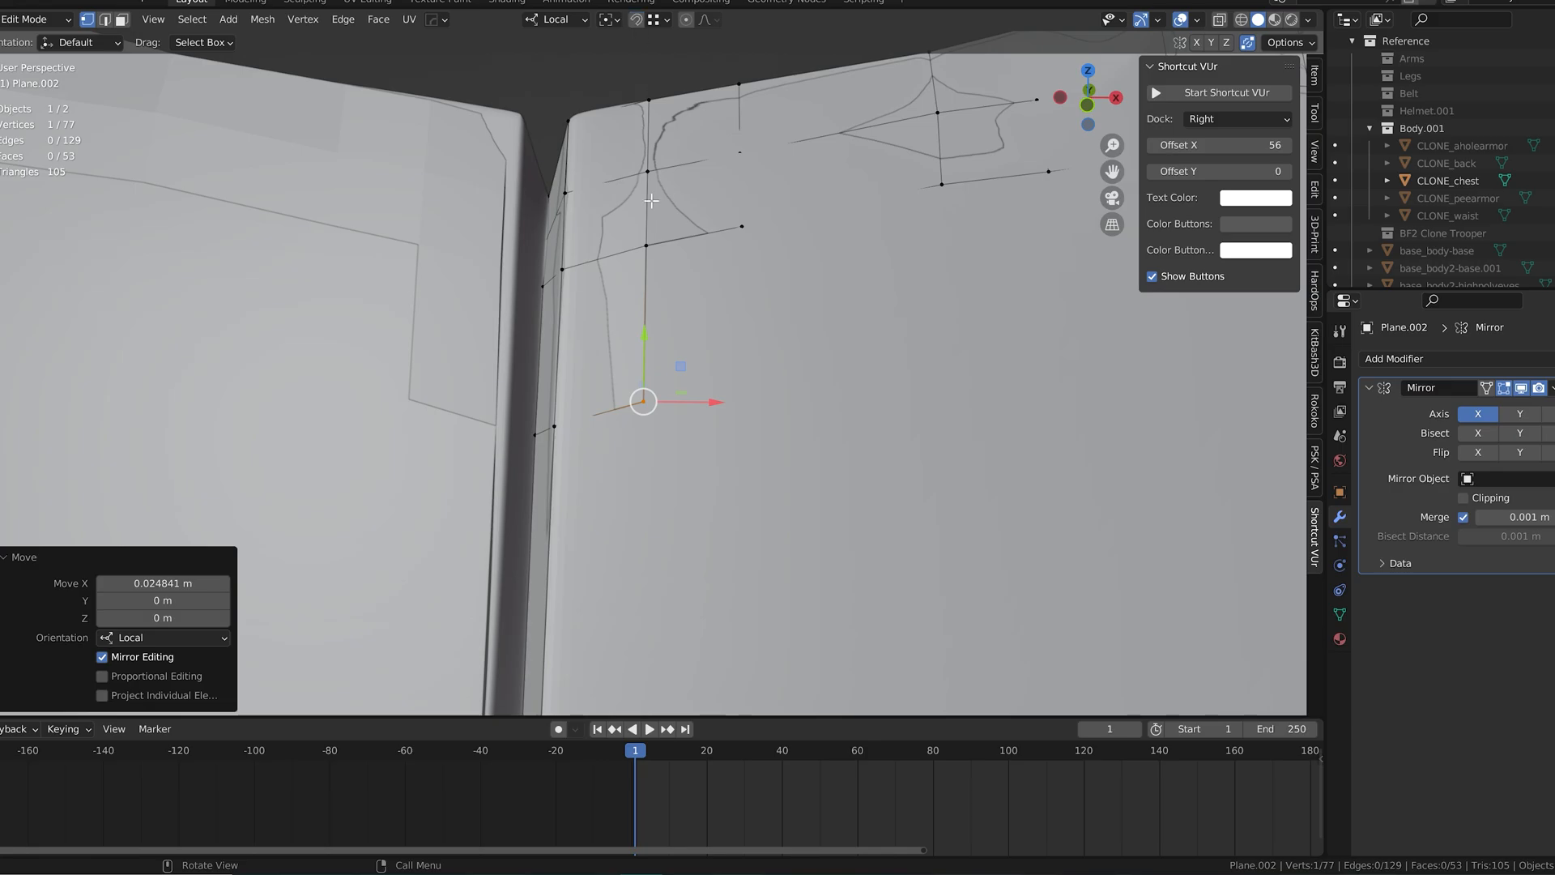
middle_click_drag(648, 402, 628, 403)
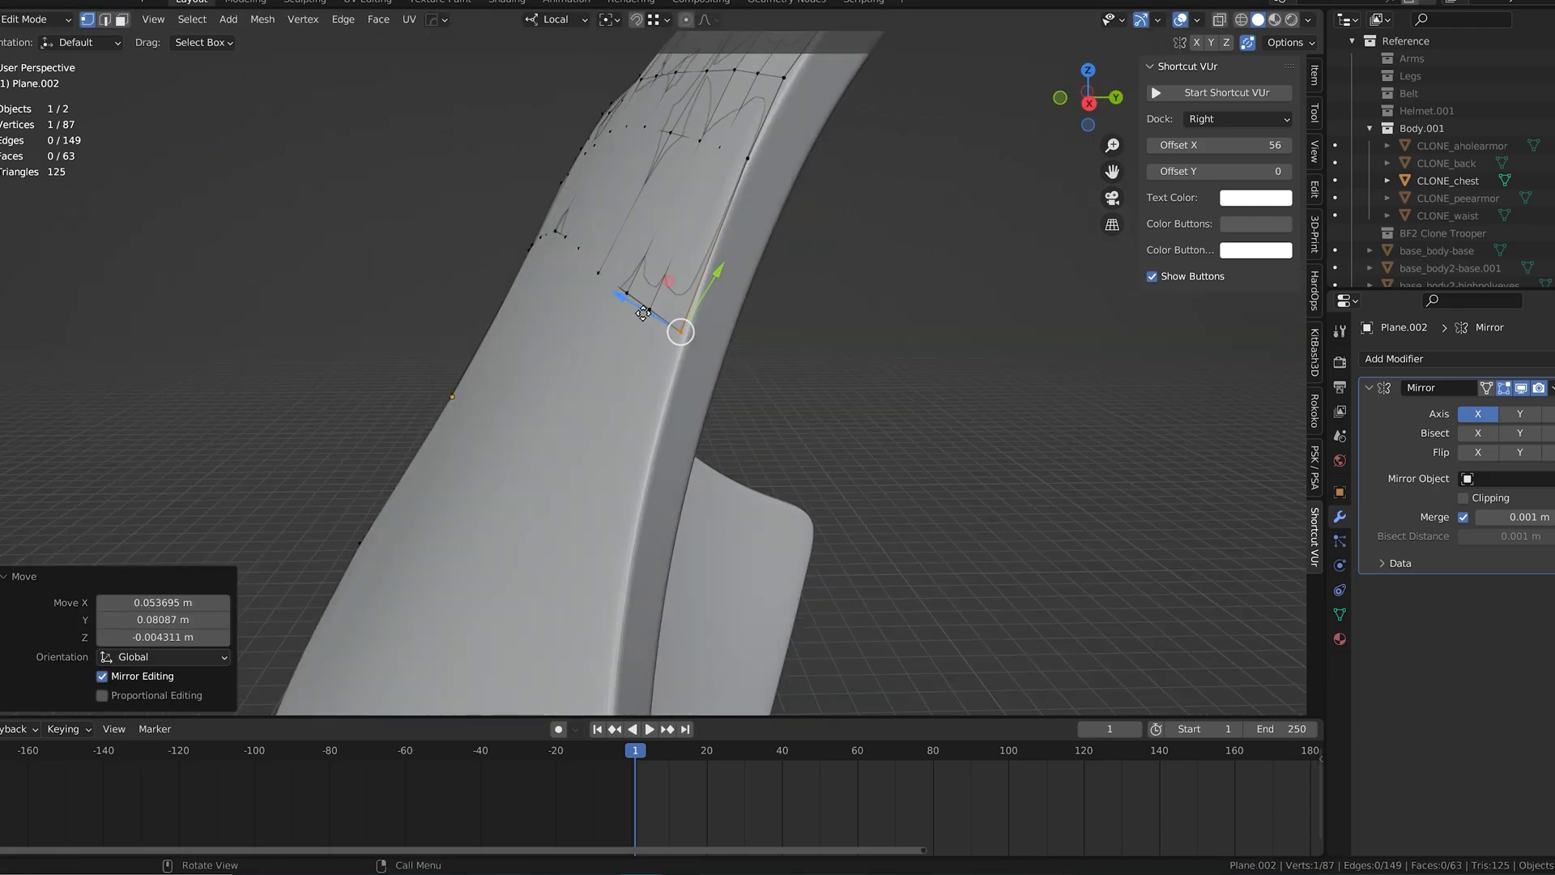
Step: Move the vertex at the row's outer side end about -0.037 m along local Z
left_click_drag(644, 313, 653, 320)
middle_click_drag(653, 319, 760, 337)
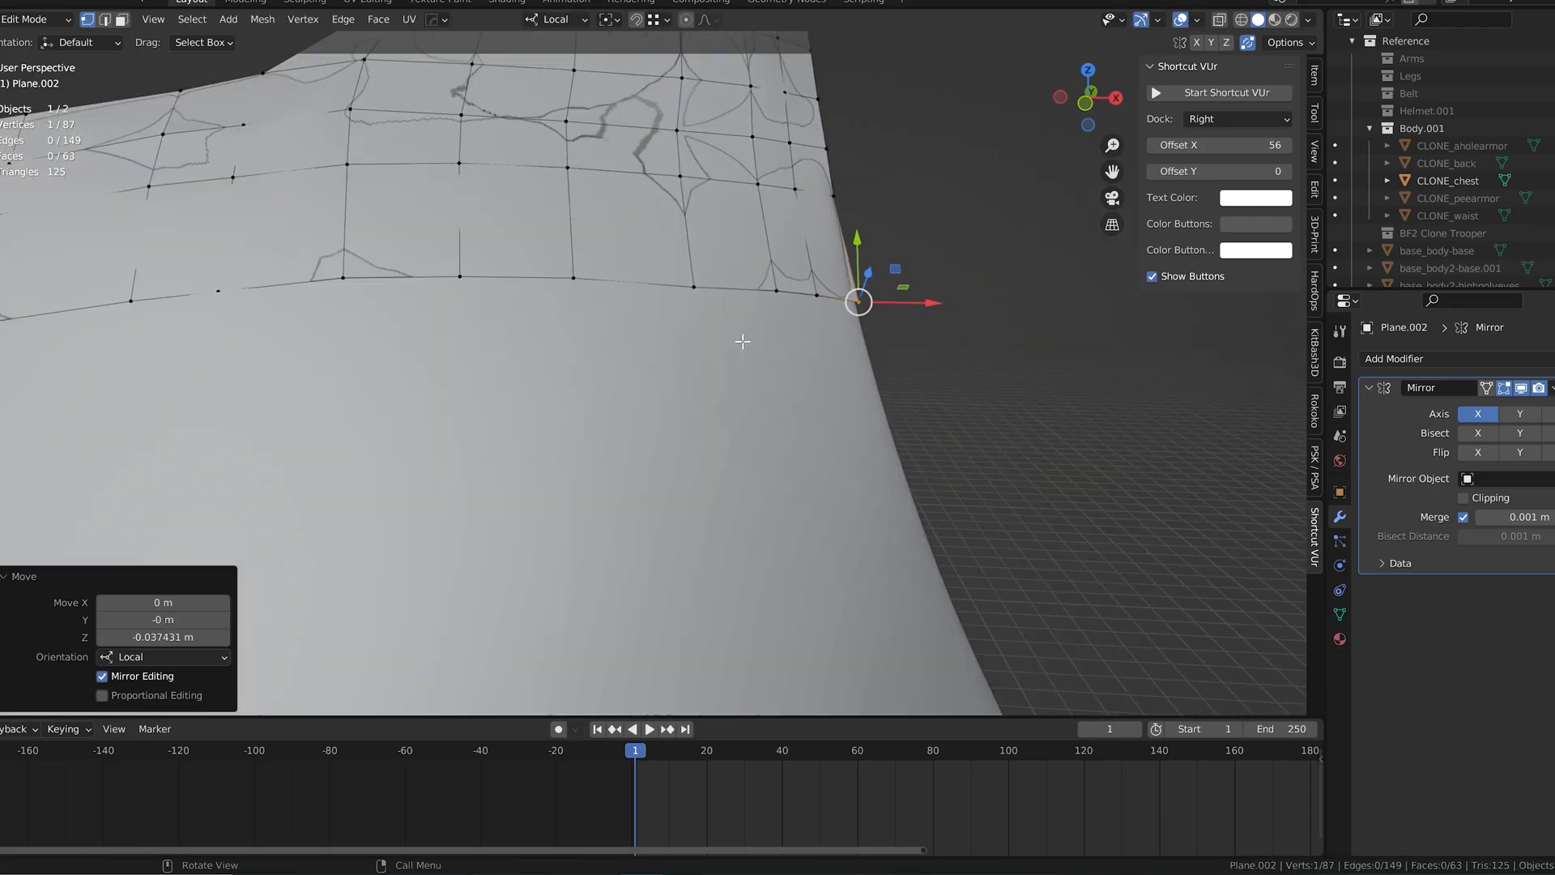
Step: Fill the first quad of the next lower chest row near the center seam and place its new vertex
scroll(760, 337, "down", 3)
middle_click_drag(446, 397, 635, 316, "shift")
left_click(555, 205)
key("f")
key("g")
middle_click_drag(555, 307, 533, 307)
left_click_drag(519, 359, 526, 359)
Step: Extend the lower chest row outward from the seam with three quads, placing each new vertex
key("f")
left_click(613, 277)
key("f")
left_click(684, 272)
left_click(723, 176)
key("f")
left_click(736, 263)
Step: Fill three more quads across the middle of the chest row and align their lower vertices
left_click(772, 175)
key("f")
left_click(797, 261)
left_click(852, 168)
left_click(878, 244)
left_click(927, 167)
key("f")
left_click(956, 248)
Step: Fill the quads of the next lower chest row from the center seam across the middle, placing each new vertex
left_click(657, 174)
middle_click_drag(956, 248, 801, 209, "shift")
key("f")
left_click(708, 255)
left_click_drag(881, 243, 877, 245)
middle_click_drag(870, 246, 712, 344)
key("f")
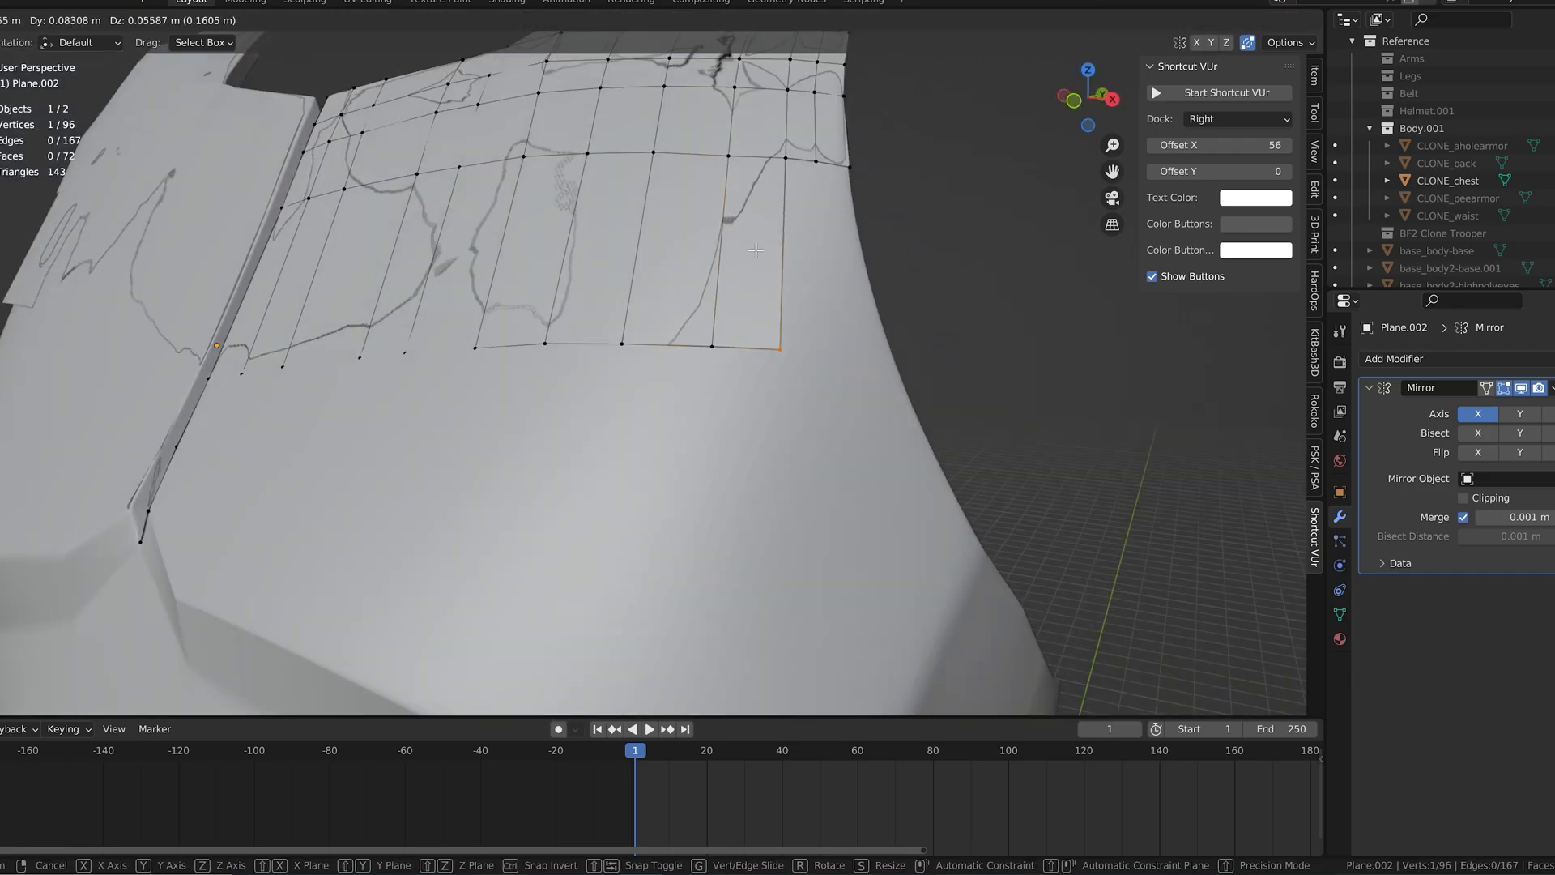
Step: Fill the row's last two quads outward and place the end vertex on the armor's side edge
left_click(639, 342)
key("f")
left_click(719, 373)
key("f")
left_click(796, 290)
middle_click_drag(797, 290, 650, 273)
Step: Start another chest row at the center seam by filling its first three quads and placing their vertices
left_click(470, 236)
key("f")
left_click(516, 284)
key("f")
left_click(575, 274)
key("f")
Step: Fill three more quads outward in the new chest row, placing each lower vertex in line with the row
left_click(683, 258)
key("f")
left_click(742, 248)
key("f")
left_click(803, 245)
middle_click_drag(804, 244, 673, 263)
left_click_drag(645, 268, 646, 269)
key("f")
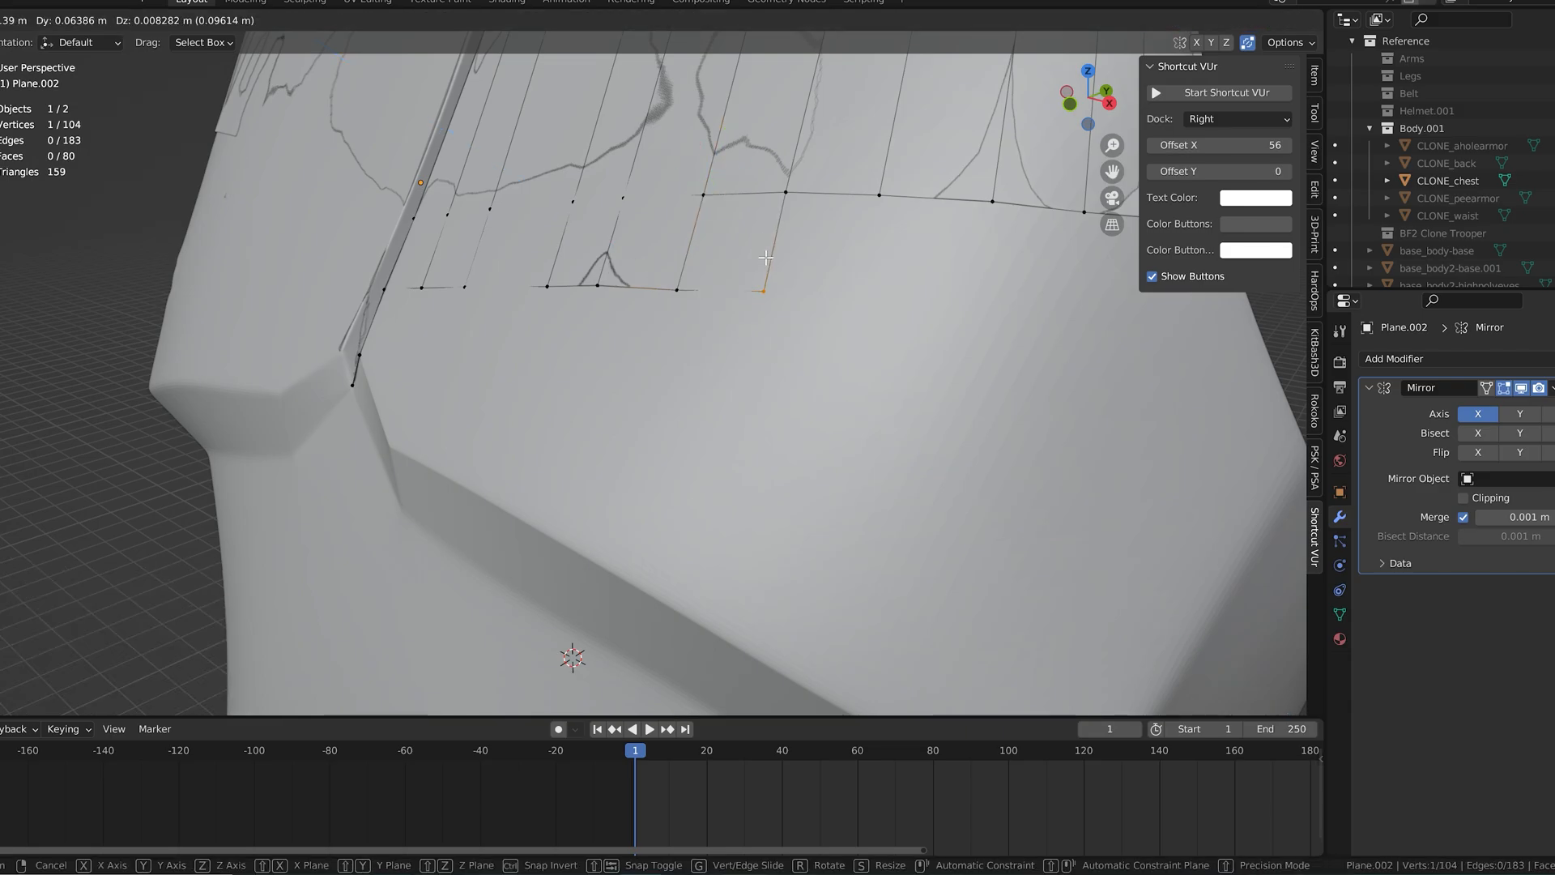
left_click(763, 260)
Step: Complete this chest row with quads out to the side edge of the armor, positioning their lower vertices
middle_click_drag(940, 340, 761, 363, "shift")
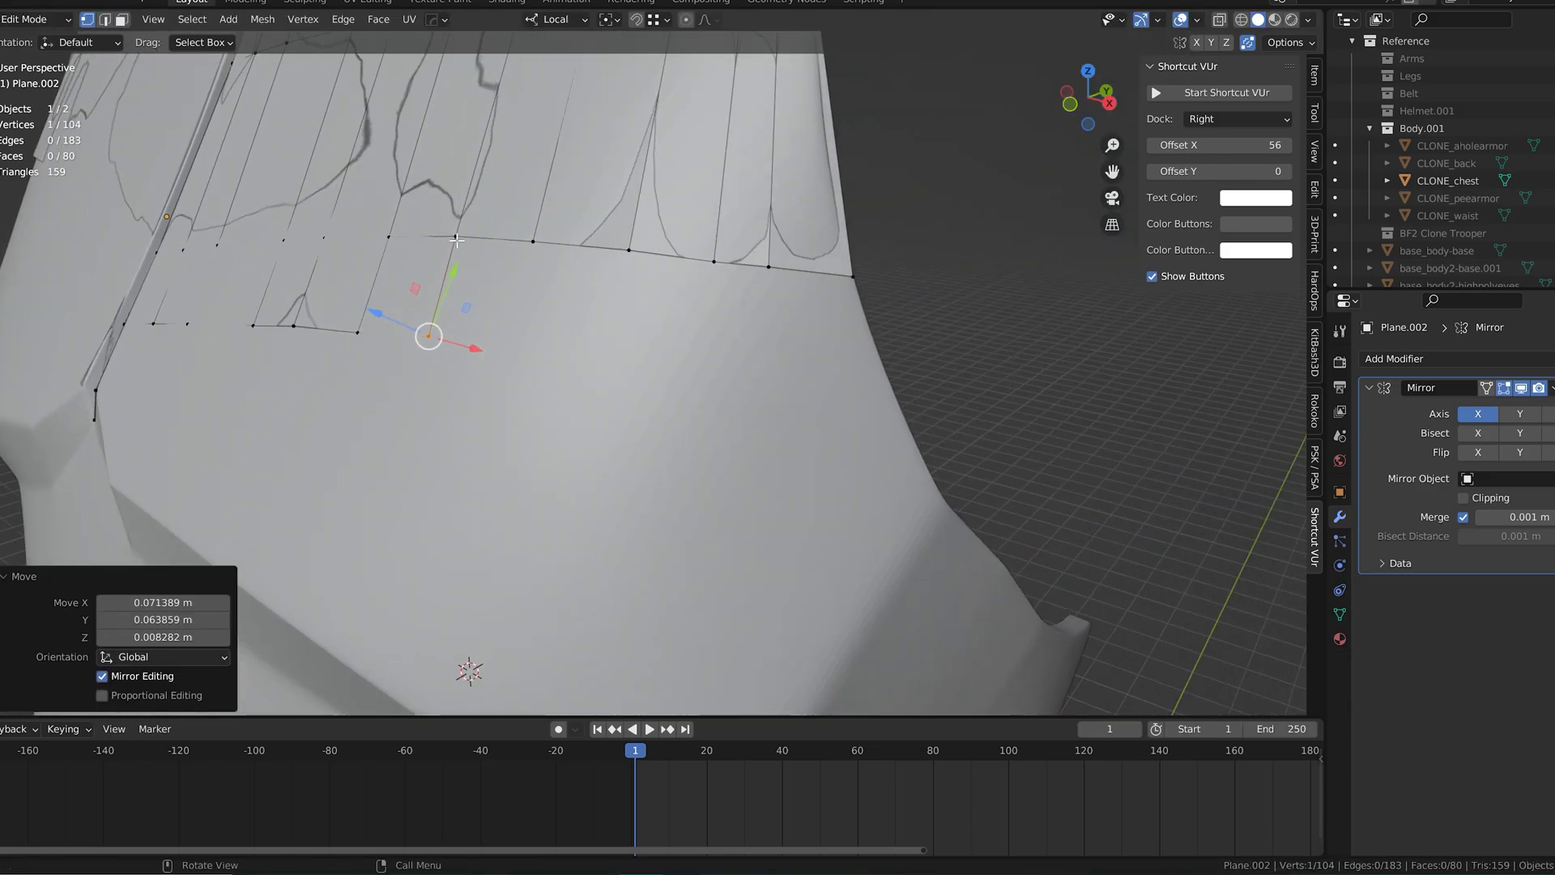
key("f")
left_click(617, 312)
middle_click_drag(617, 312, 538, 317)
left_click_drag(491, 343, 500, 350)
key("f")
left_click(620, 348)
middle_click_drag(619, 349, 544, 319)
left_click_drag(395, 324, 409, 329)
middle_click_drag(410, 330, 494, 340)
key("f")
left_click(674, 357)
middle_click_drag(674, 357, 708, 355)
Step: Fill the quads of the next row down from the seam notch toward the middle, sloping its lower edge outward
left_click(736, 429)
left_click_drag(794, 446, 790, 444)
left_click(789, 329)
middle_click_drag(790, 331, 772, 342)
key("f")
left_click(800, 377)
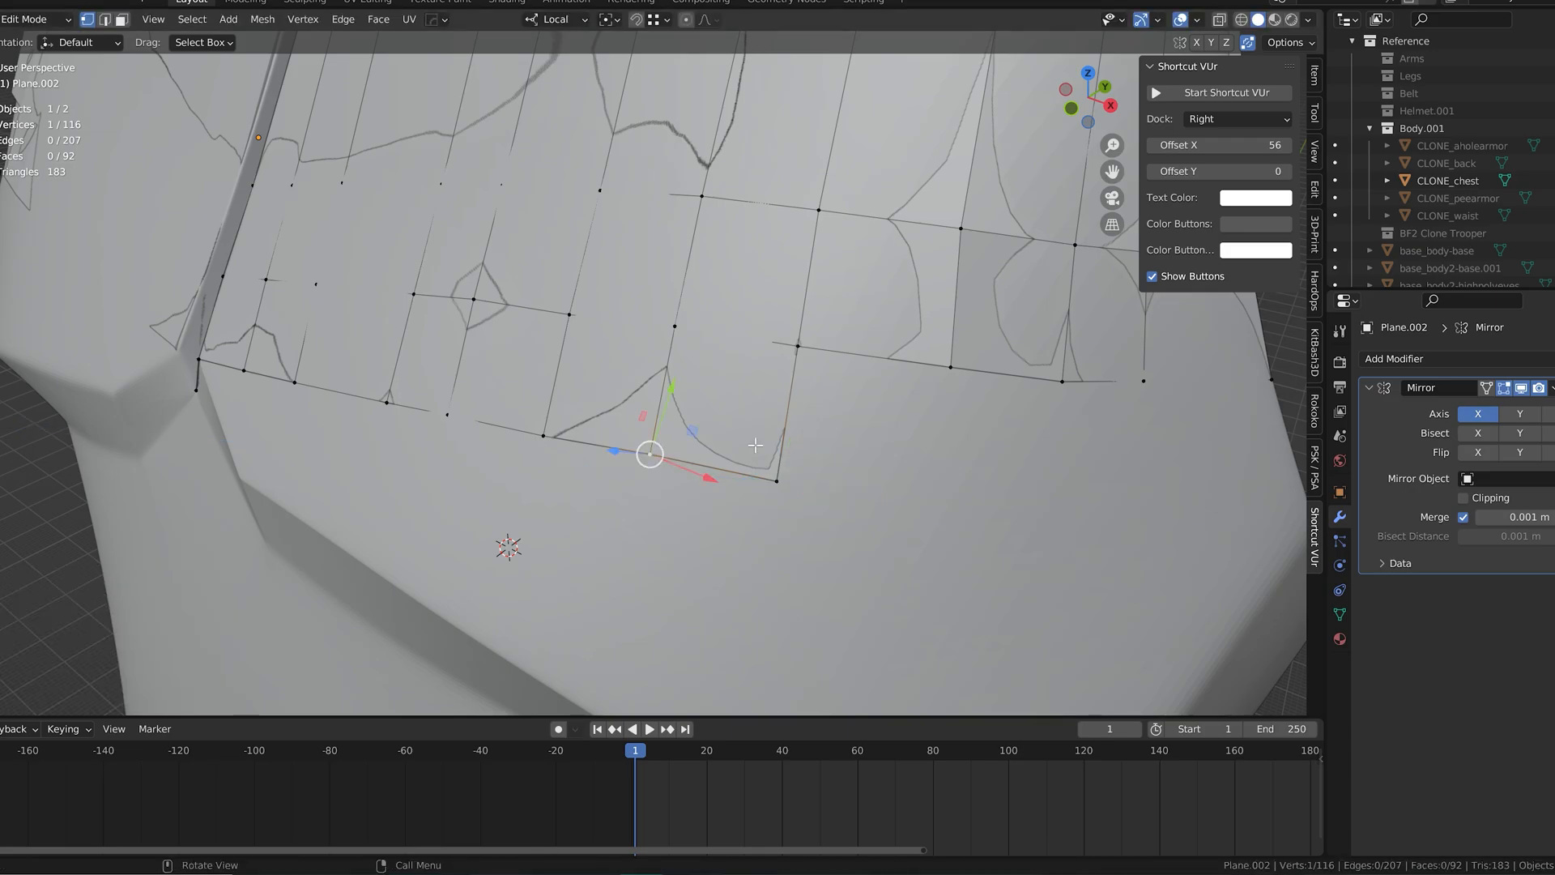
Step: Extend the sloping lower row outward with two more quads and place their lower vertices
left_click(932, 468)
middle_click_drag(927, 466, 652, 431)
left_click_drag(648, 430, 650, 430)
key("f")
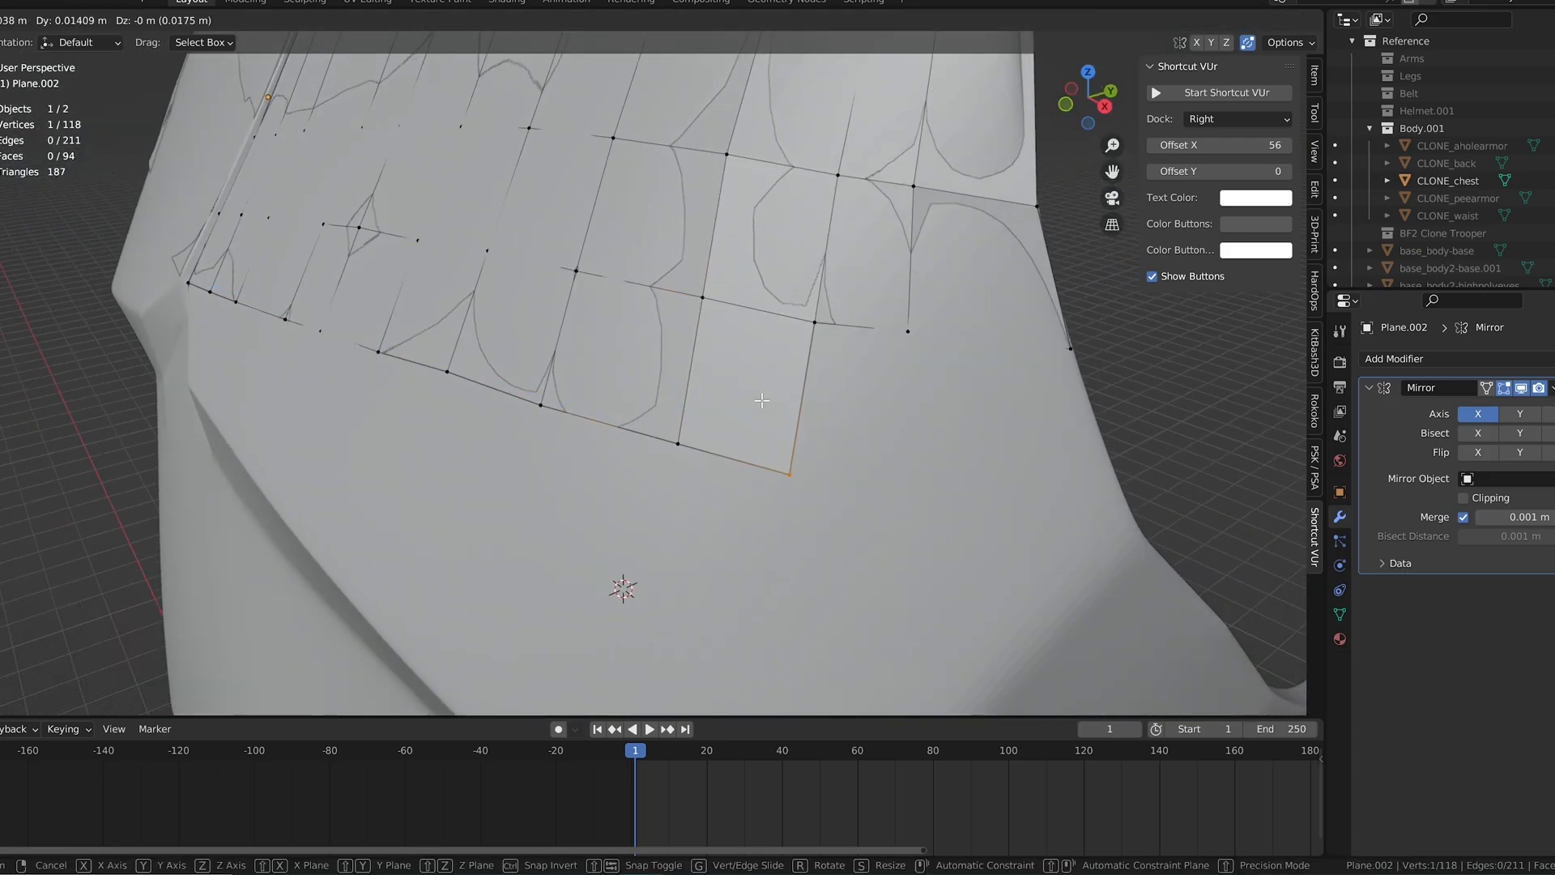
left_click(765, 401)
Step: Fill the sloping row's remaining quads and place its outermost vertex on the armor's side edge
left_click(812, 324)
key("f")
left_click(878, 437)
middle_click_drag(900, 458, 940, 494)
left_click_drag(972, 549, 990, 560)
middle_click_drag(989, 557, 582, 439, "shift")
key("f")
left_click(762, 429)
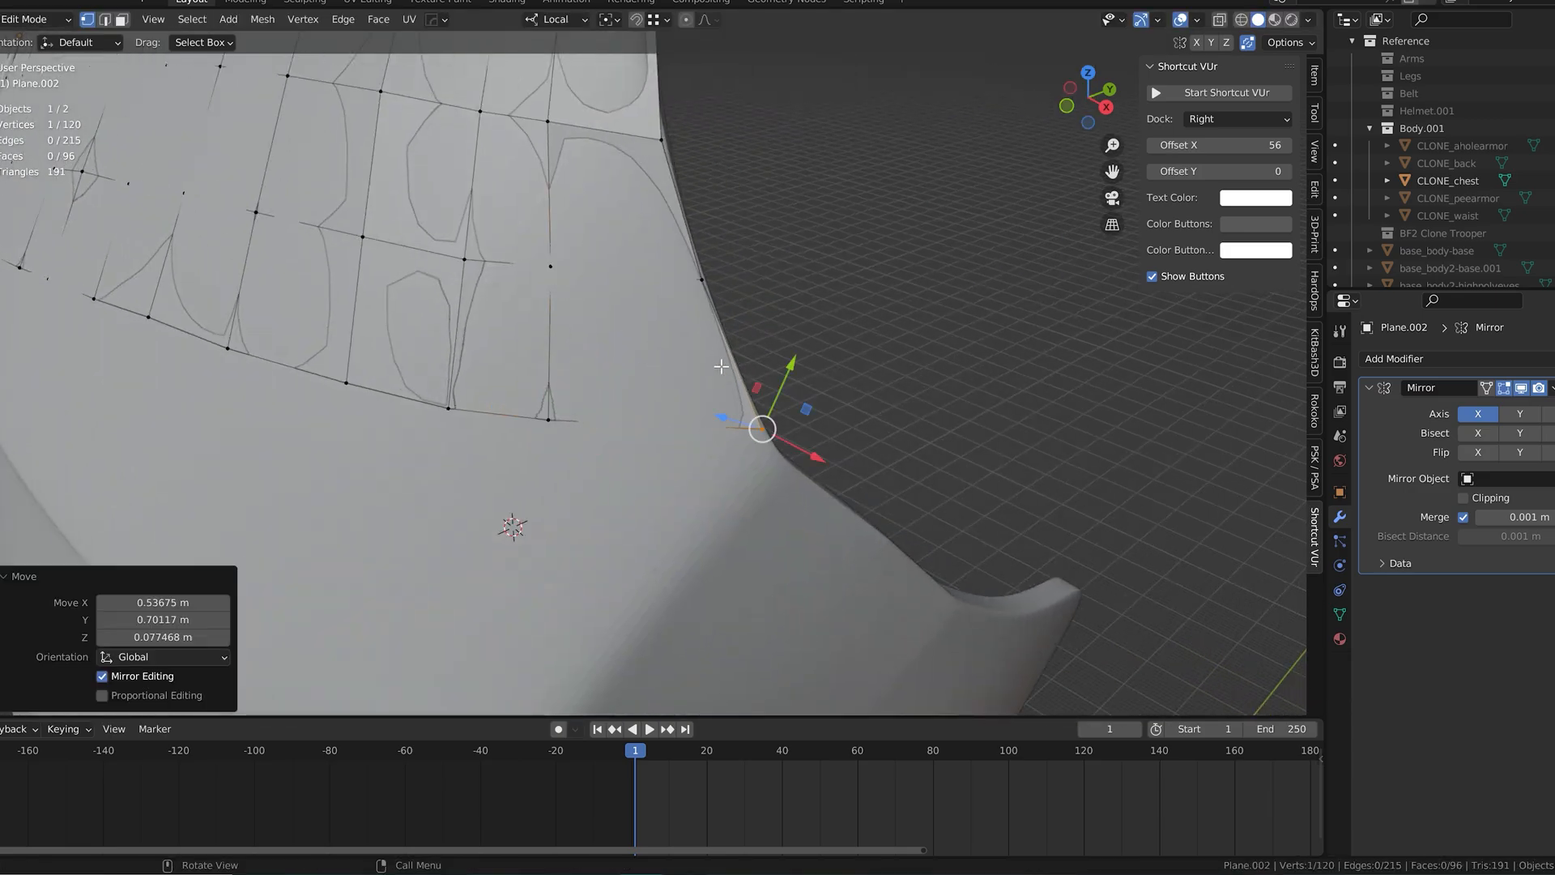
Step: Extrude the short edge at the center seam's lower end along the chest notch and position its vertices
middle_click_drag(761, 430, 451, 445)
left_click_drag(468, 379, 469, 378)
middle_click_drag(478, 380, 878, 437)
middle_click_drag(381, 401, 559, 340)
left_click(499, 274)
left_click(523, 220, "shift")
key("e")
left_click(701, 445)
middle_click_drag(700, 445, 673, 447)
left_click_drag(580, 392, 628, 378)
middle_click_drag(628, 380, 798, 434)
left_click_drag(820, 455, 808, 461)
left_click(777, 426)
left_click_drag(759, 376, 755, 372)
middle_click_drag(761, 376, 984, 332)
left_click_drag(1057, 295, 1052, 298)
left_click_drag(972, 260, 962, 239)
left_click_drag(1060, 268, 1074, 260)
left_click_drag(977, 237, 970, 223)
middle_click_drag(1016, 284, 967, 299)
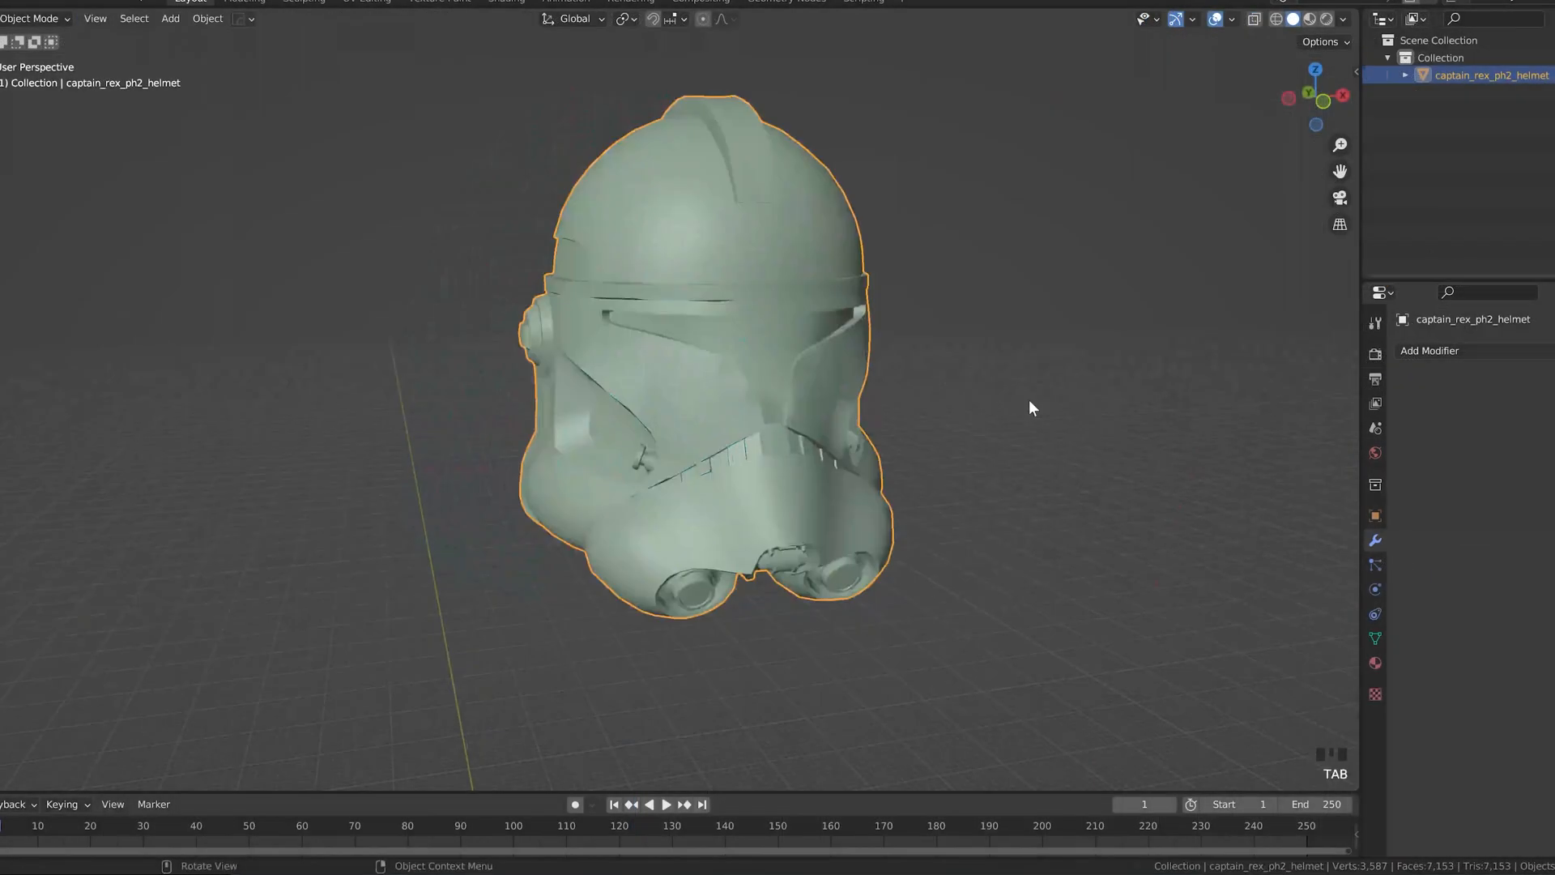
Step: Add a Subdivision Surface modifier to the helmet and toggle its viewport display to compare the shading
left_click(1434, 353)
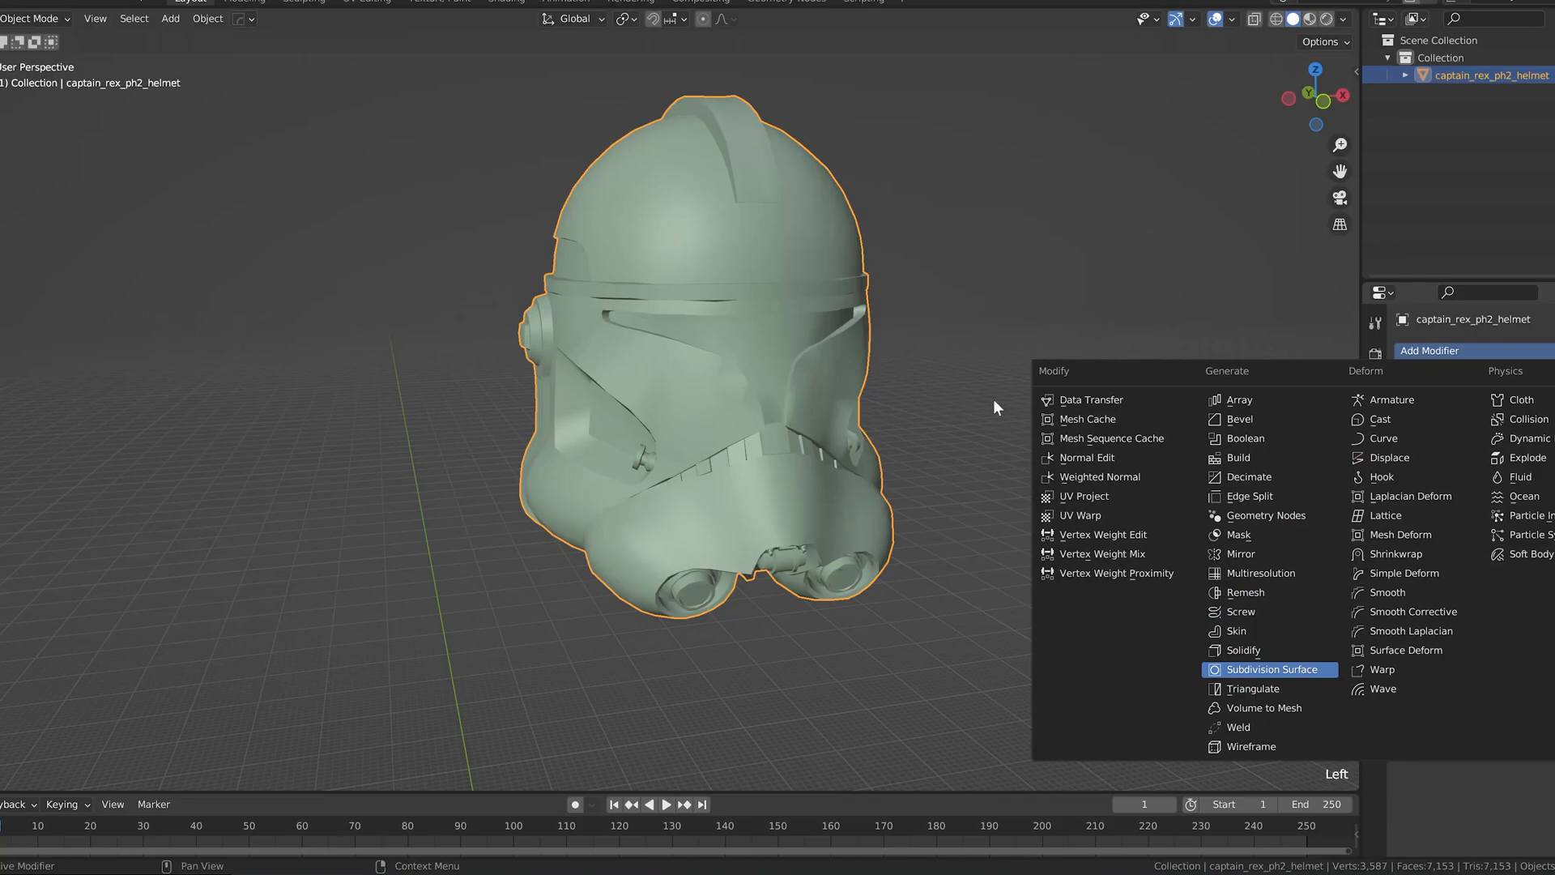
left_click(1237, 669)
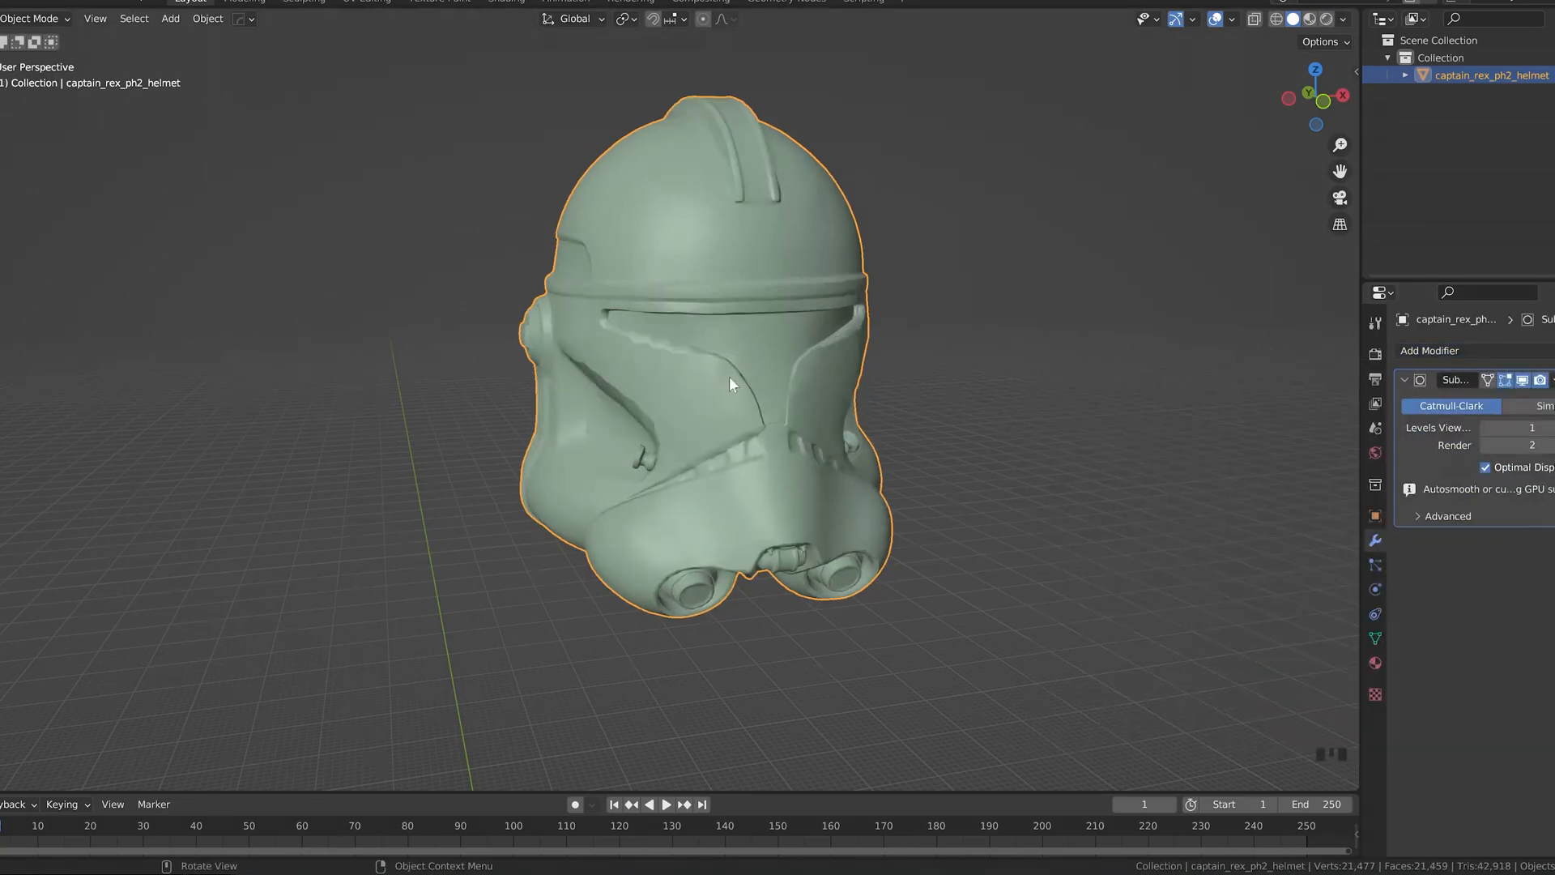
left_click(1523, 380)
left_click(1523, 380)
middle_click_drag(915, 409, 877, 434)
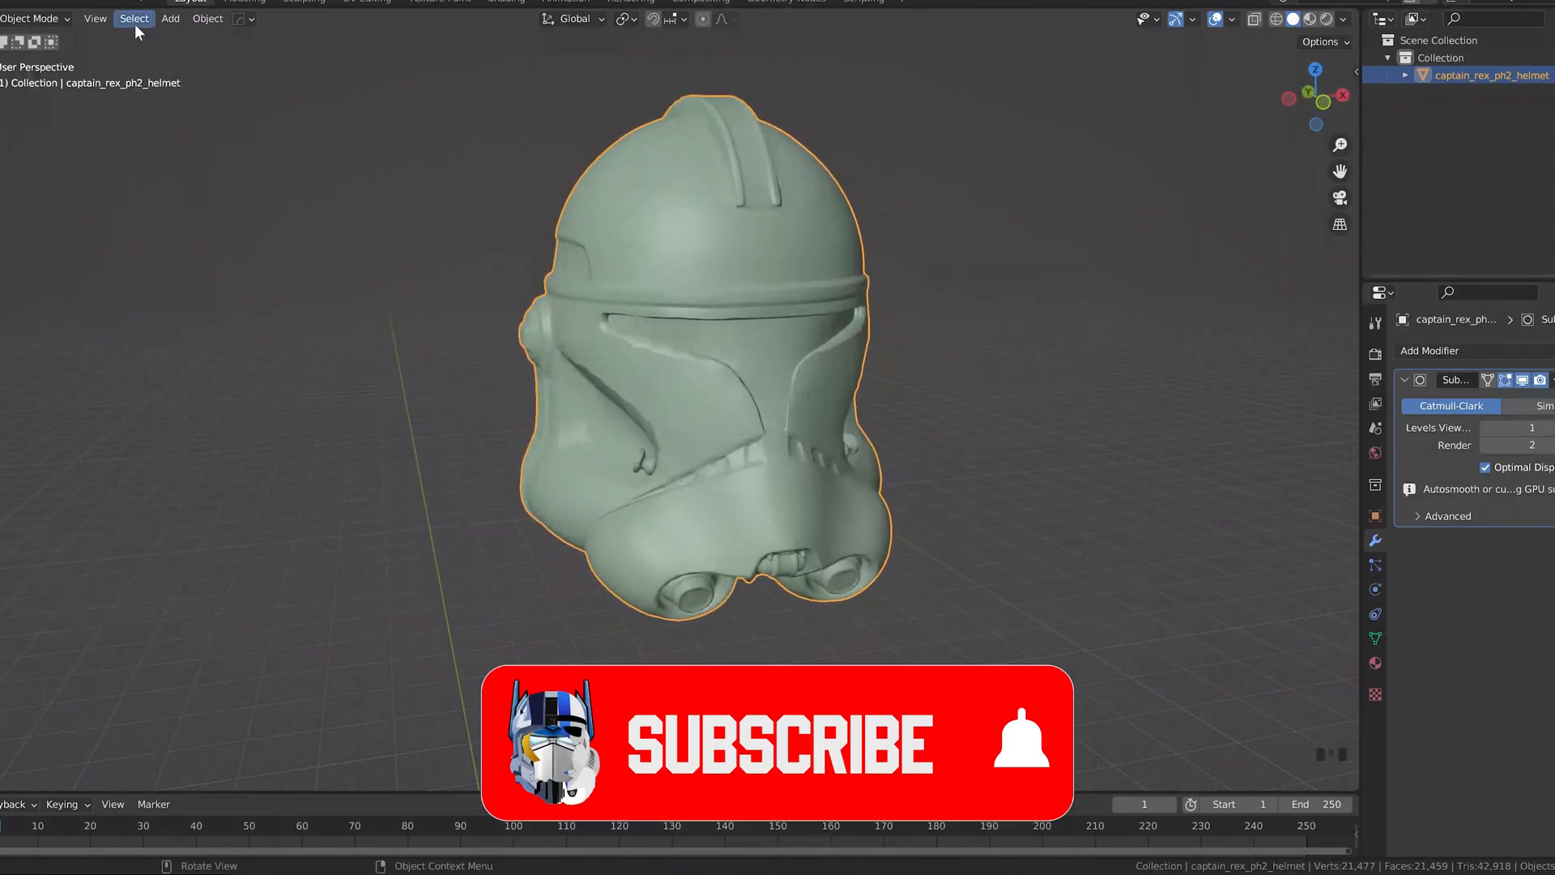
Step: Select the helmet mesh's sharp edges, give them an edge crease of 1, and return to Object Mode
key("Tab")
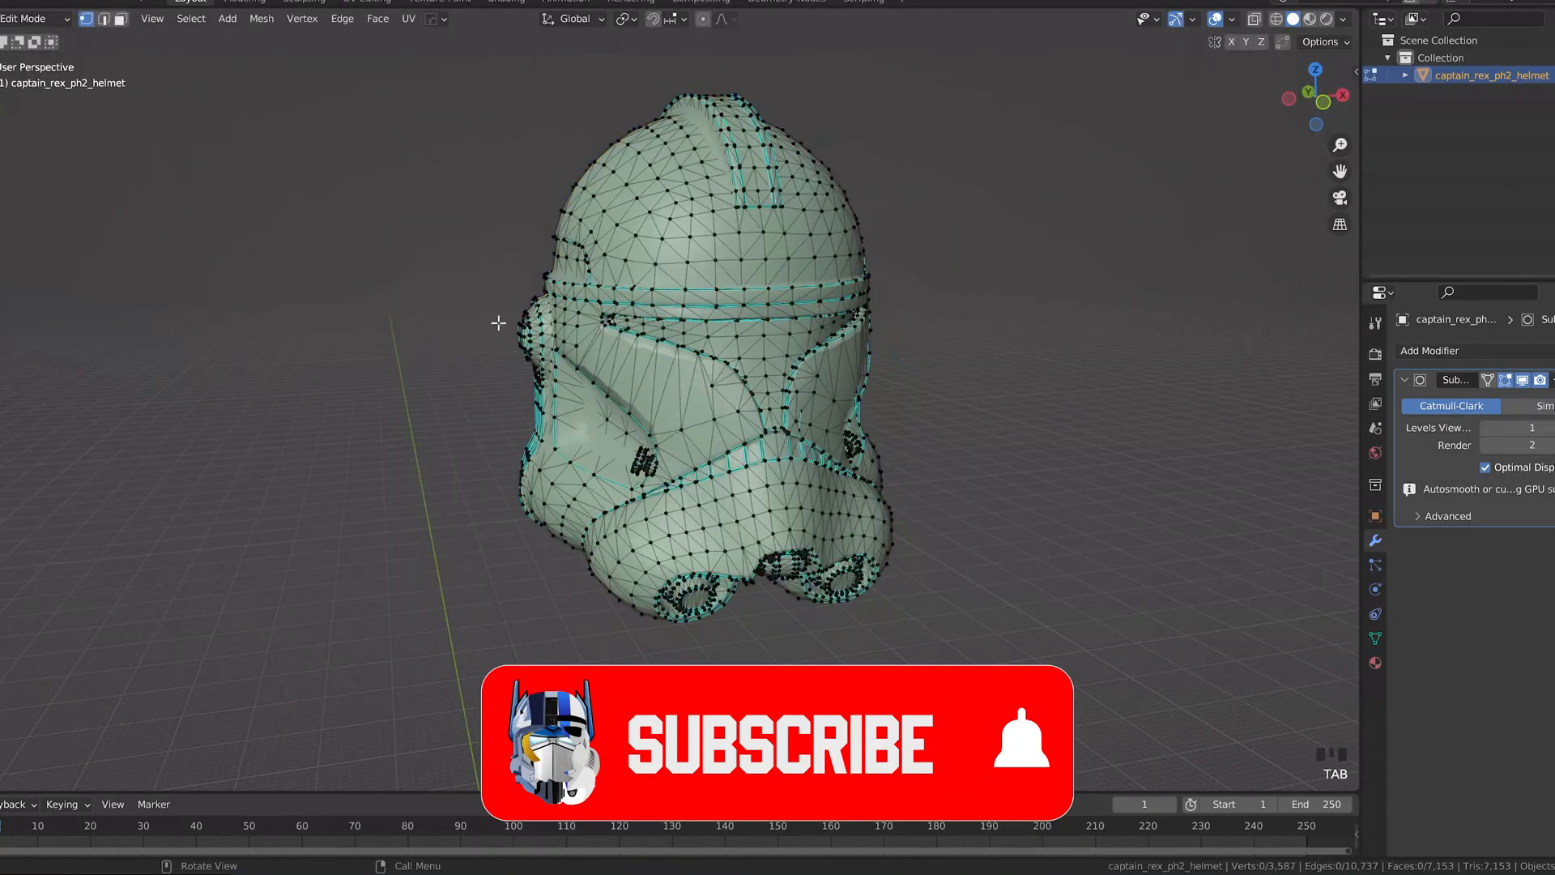
left_click(104, 19)
left_click(191, 18)
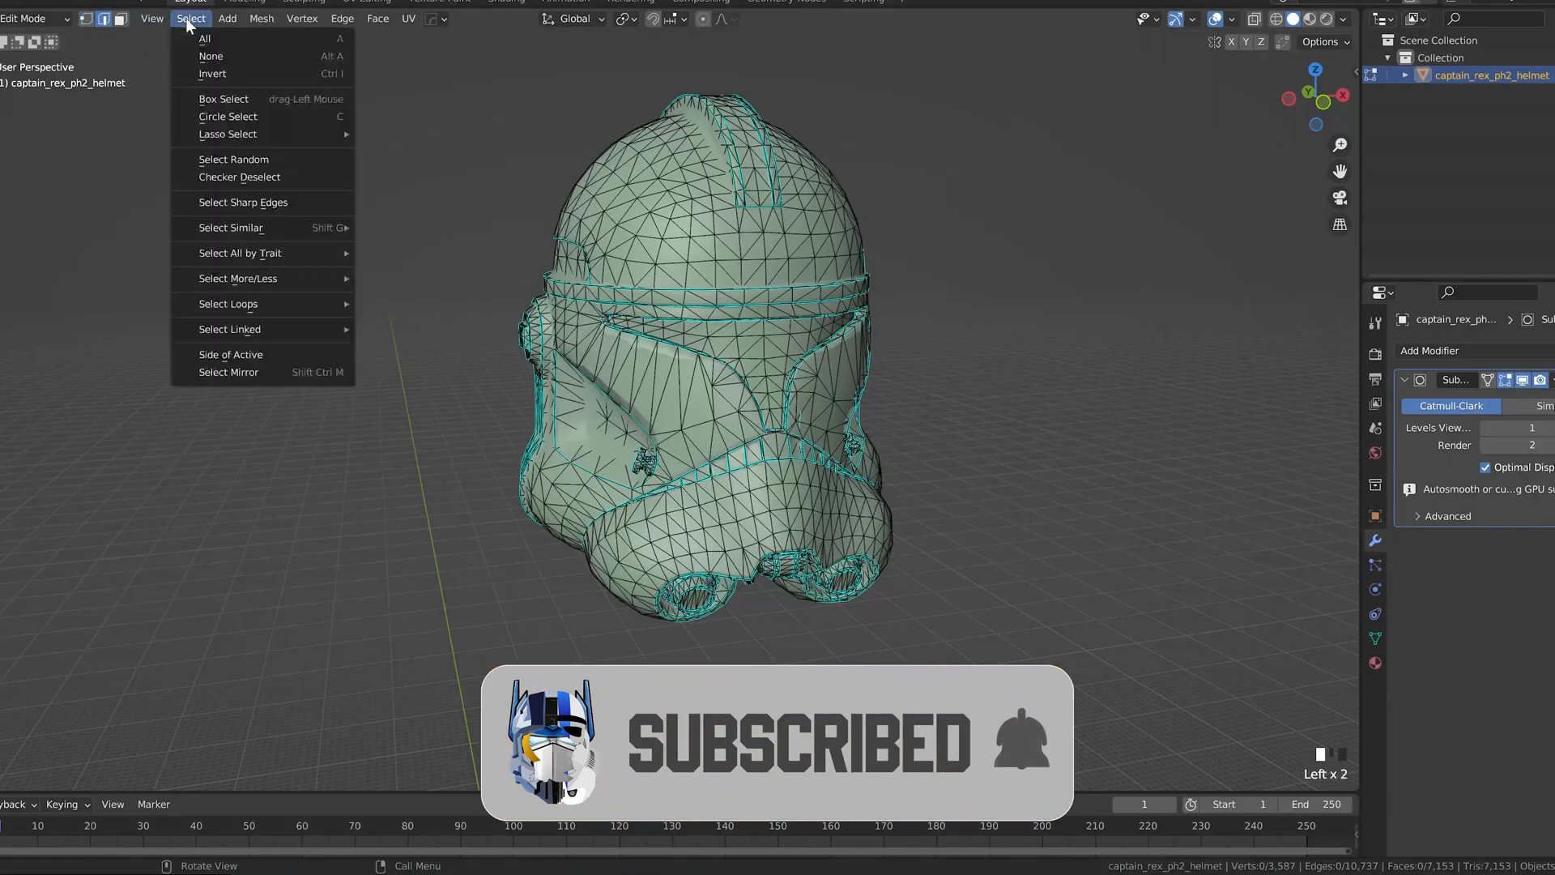
left_click(239, 203)
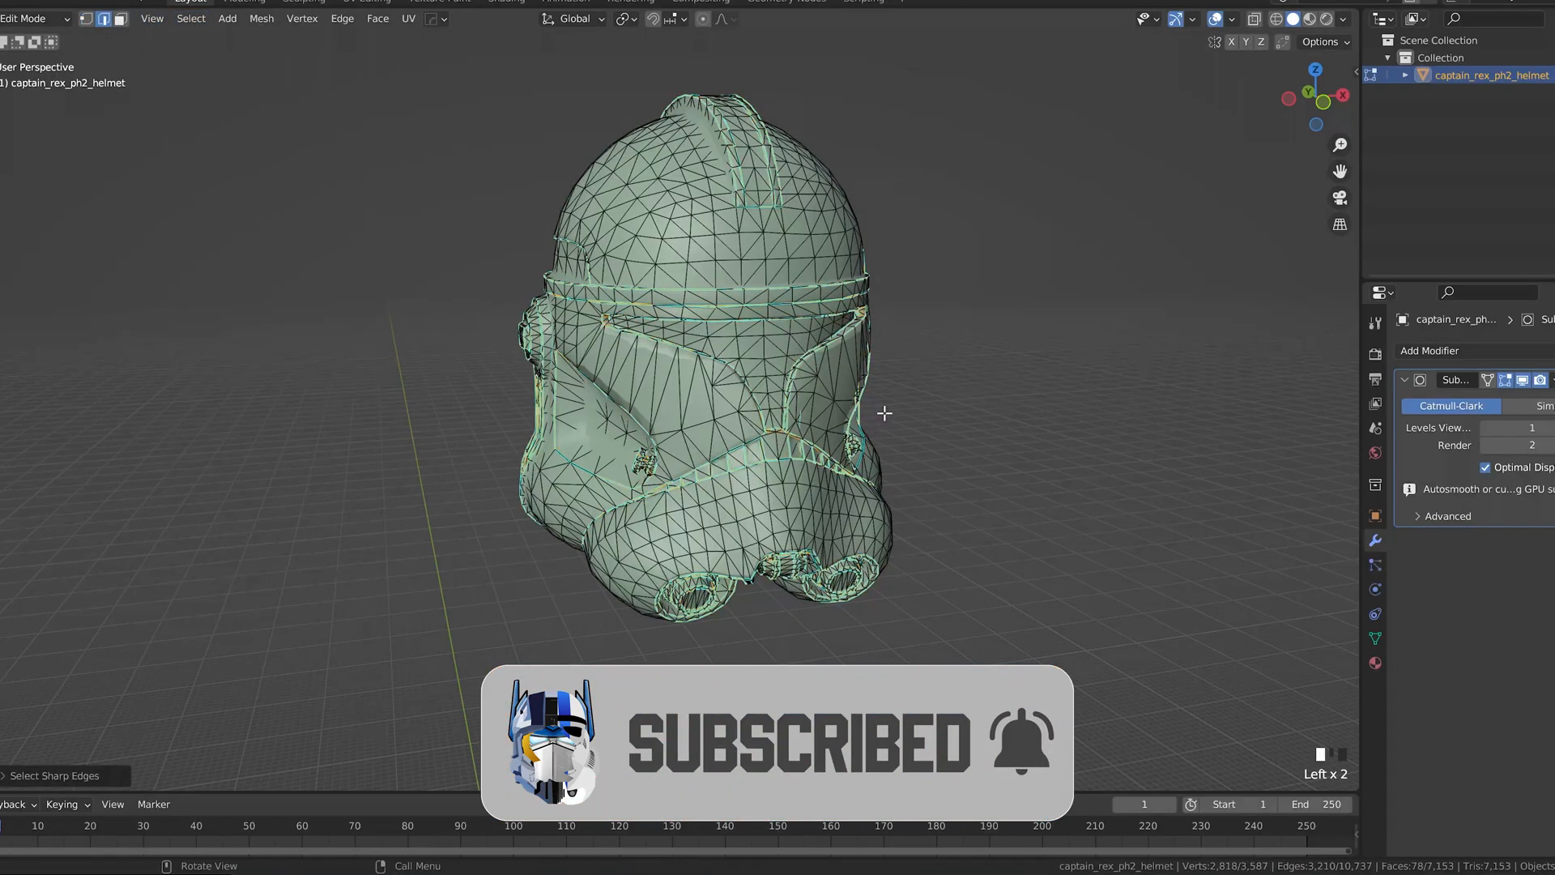
key("shift+e")
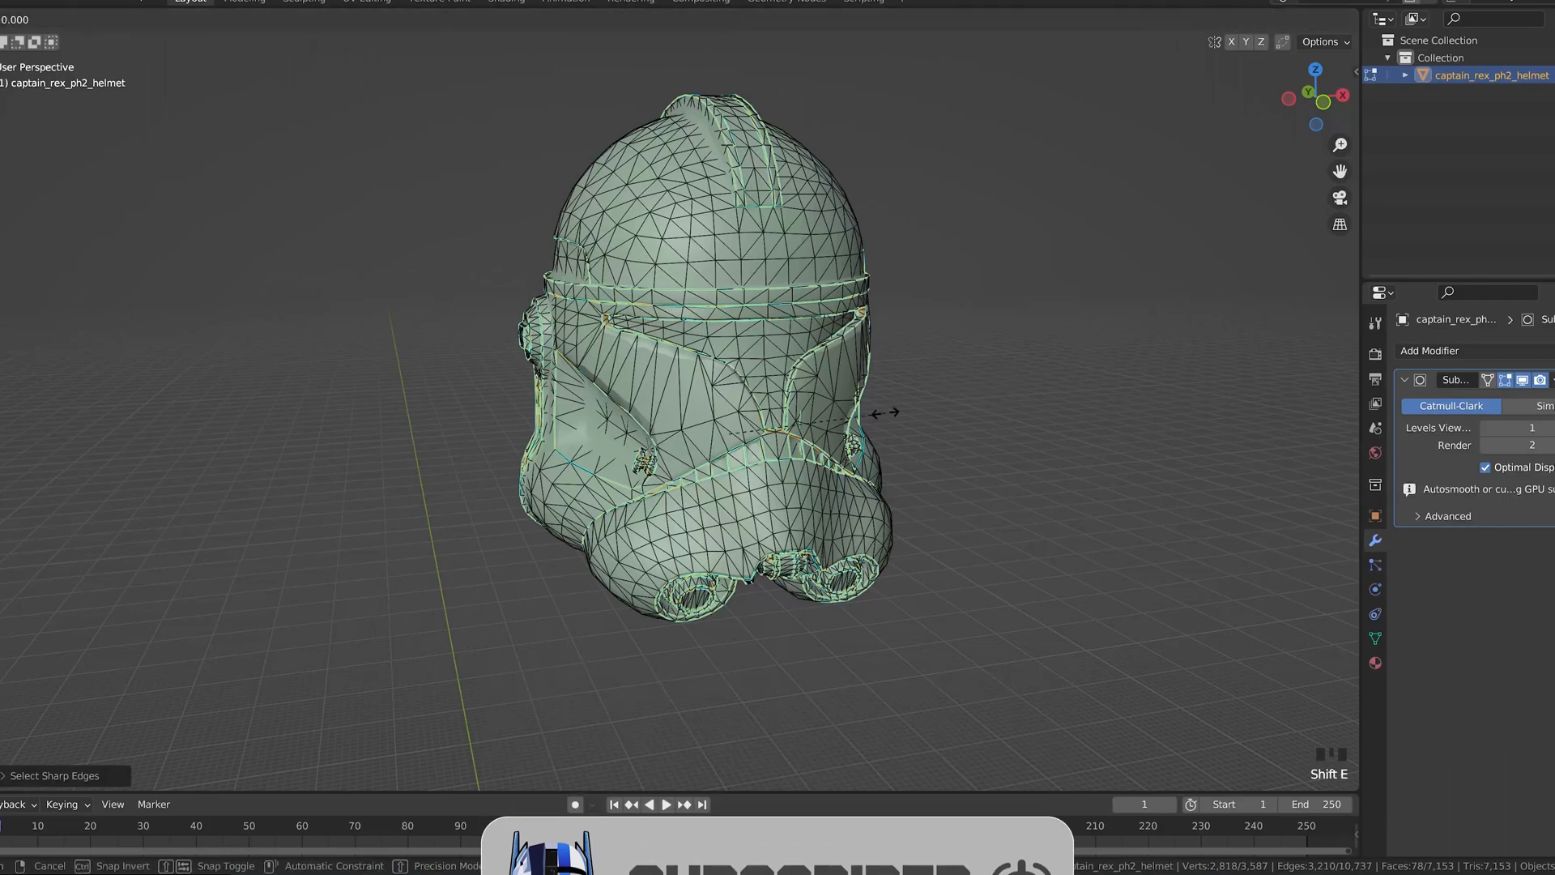
key("1")
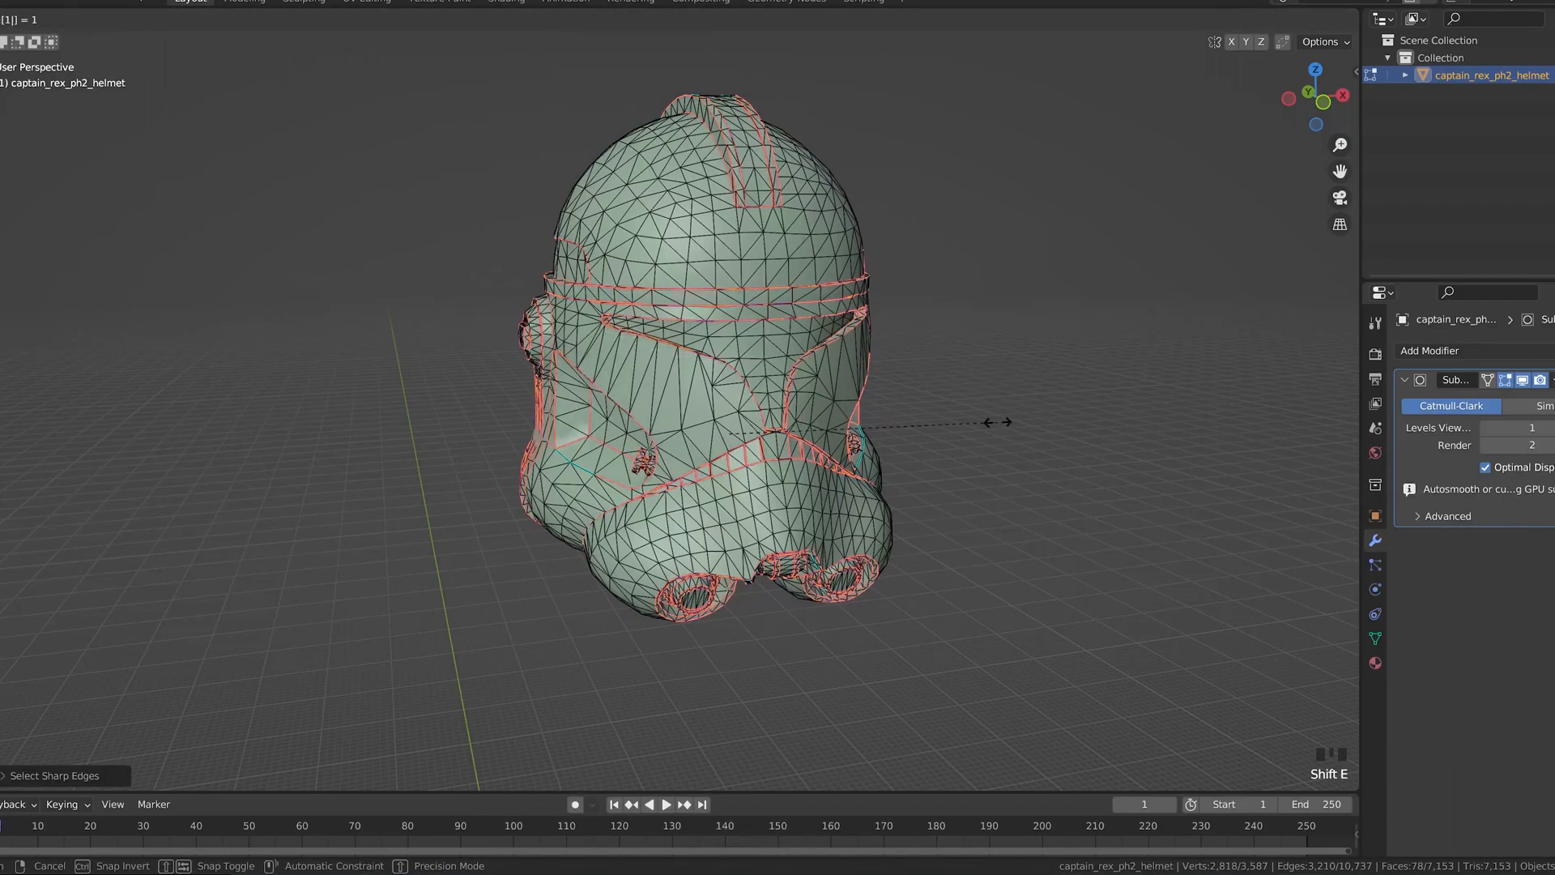
key("alt+a")
mouse_move(999, 440)
middle_mouse_down()
mouse_move(987, 439)
mouse_move(1021, 437)
middle_mouse_up()
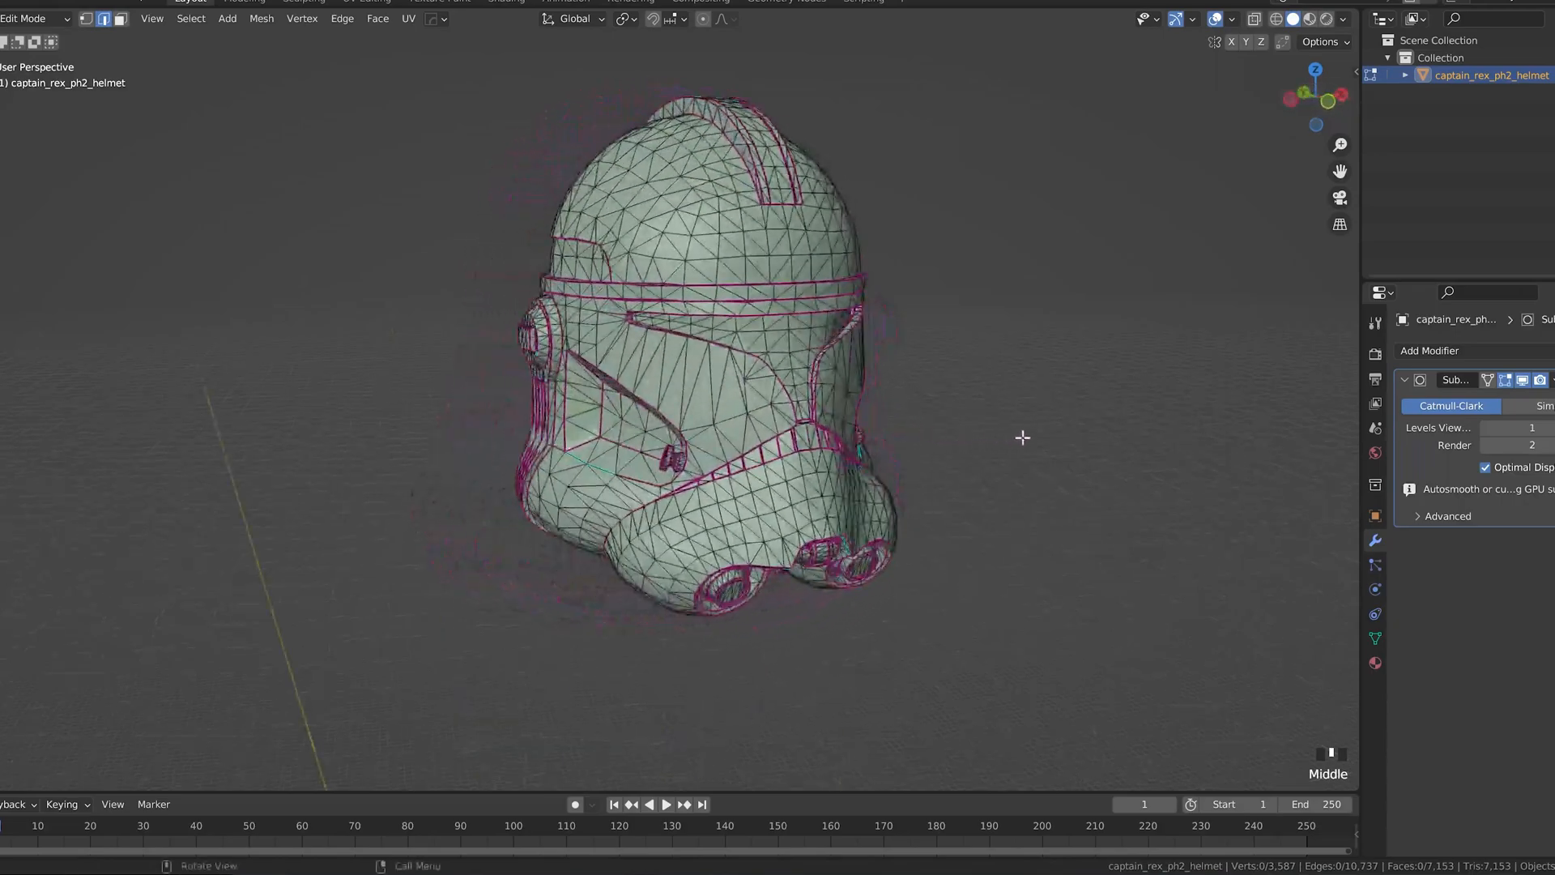
key("Tab")
middle_click_drag(883, 410, 292, 96)
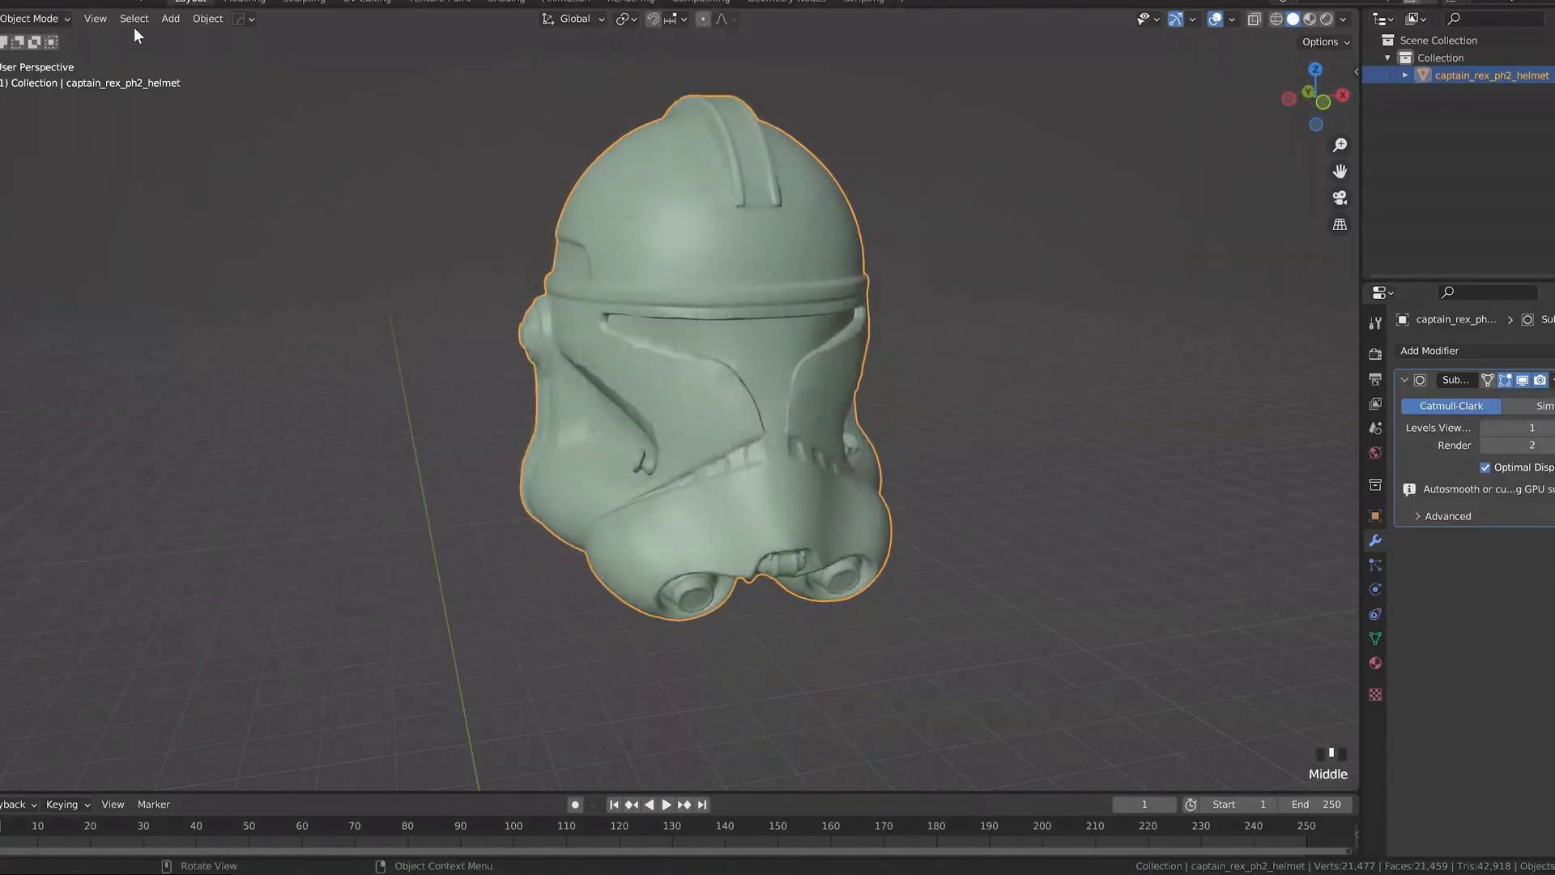
Step: Crease all sharp edges of the helmet mesh with a value of 1 and leave Edit Mode
key("Tab")
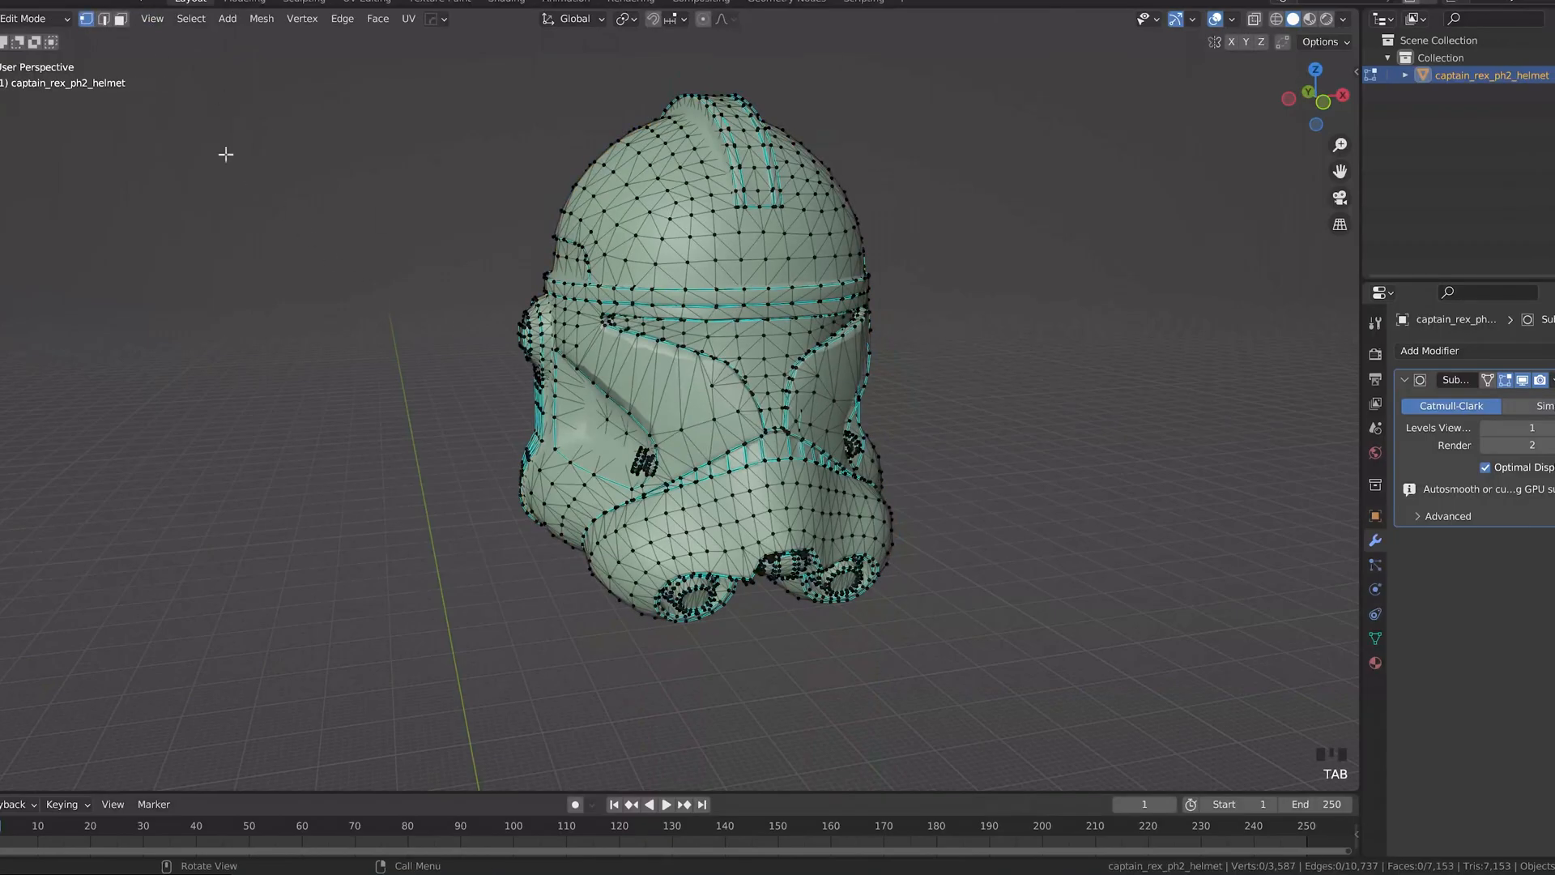
left_click(103, 23)
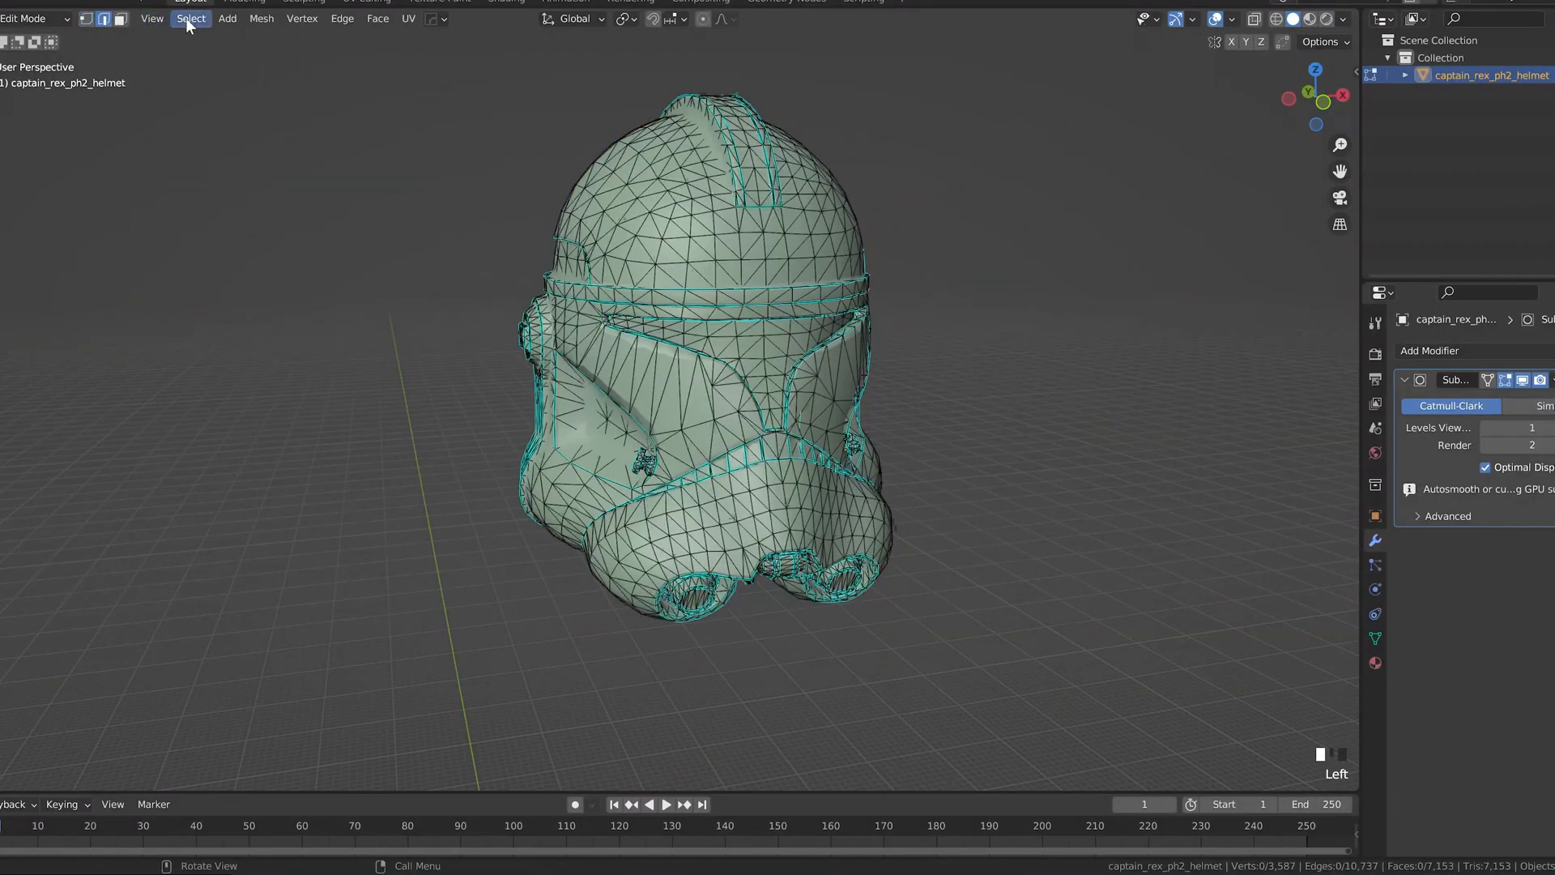
left_click(186, 18)
left_click(236, 197)
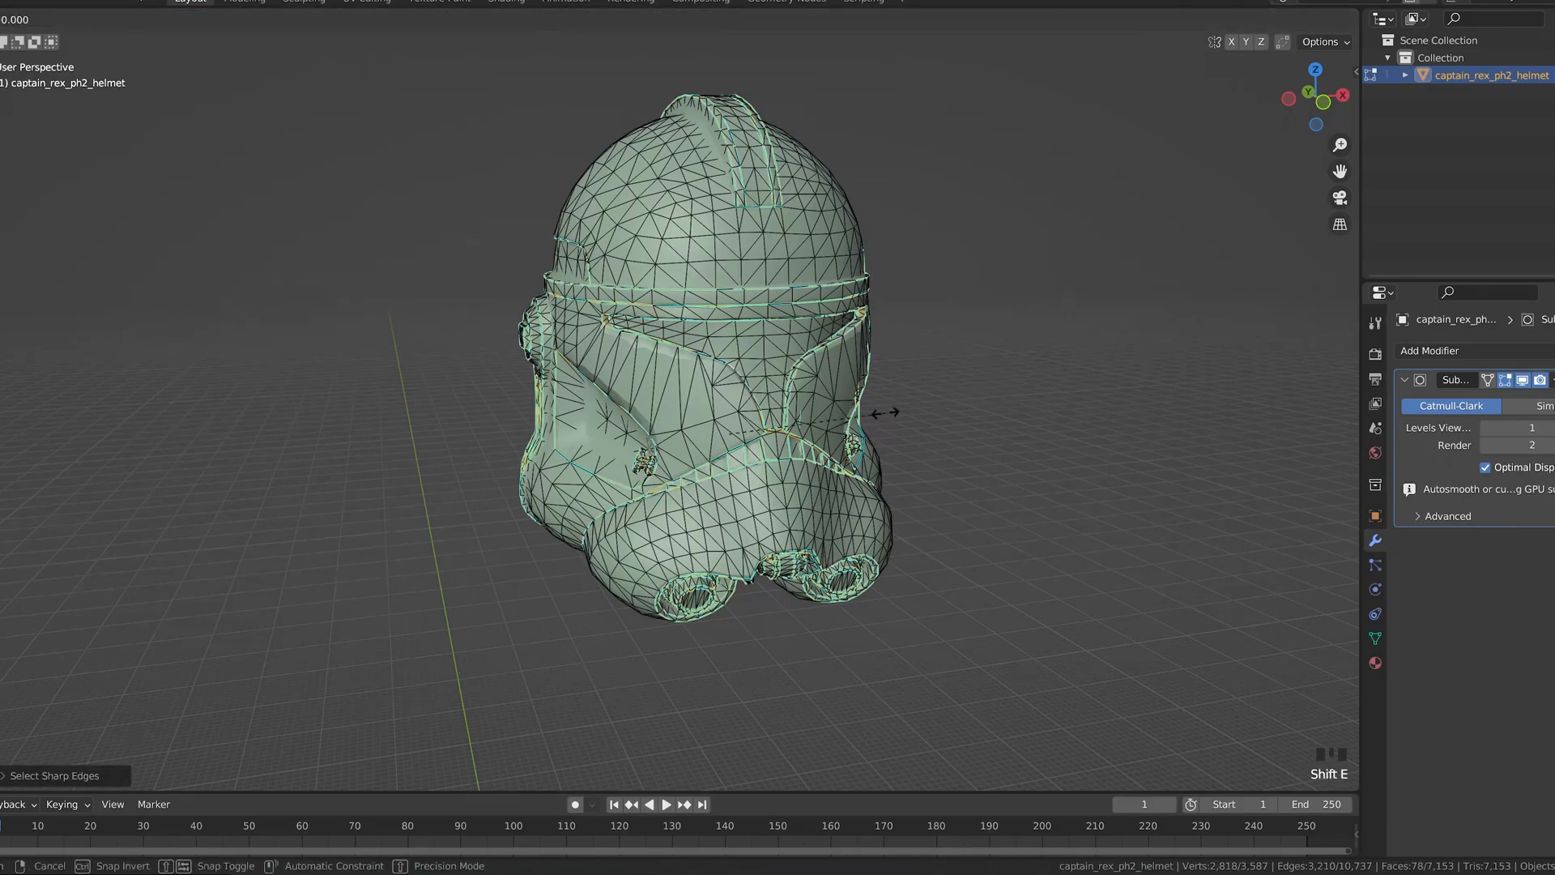
type("1")
left_click(1072, 469)
middle_click_drag(999, 441, 639, 417)
key("Tab")
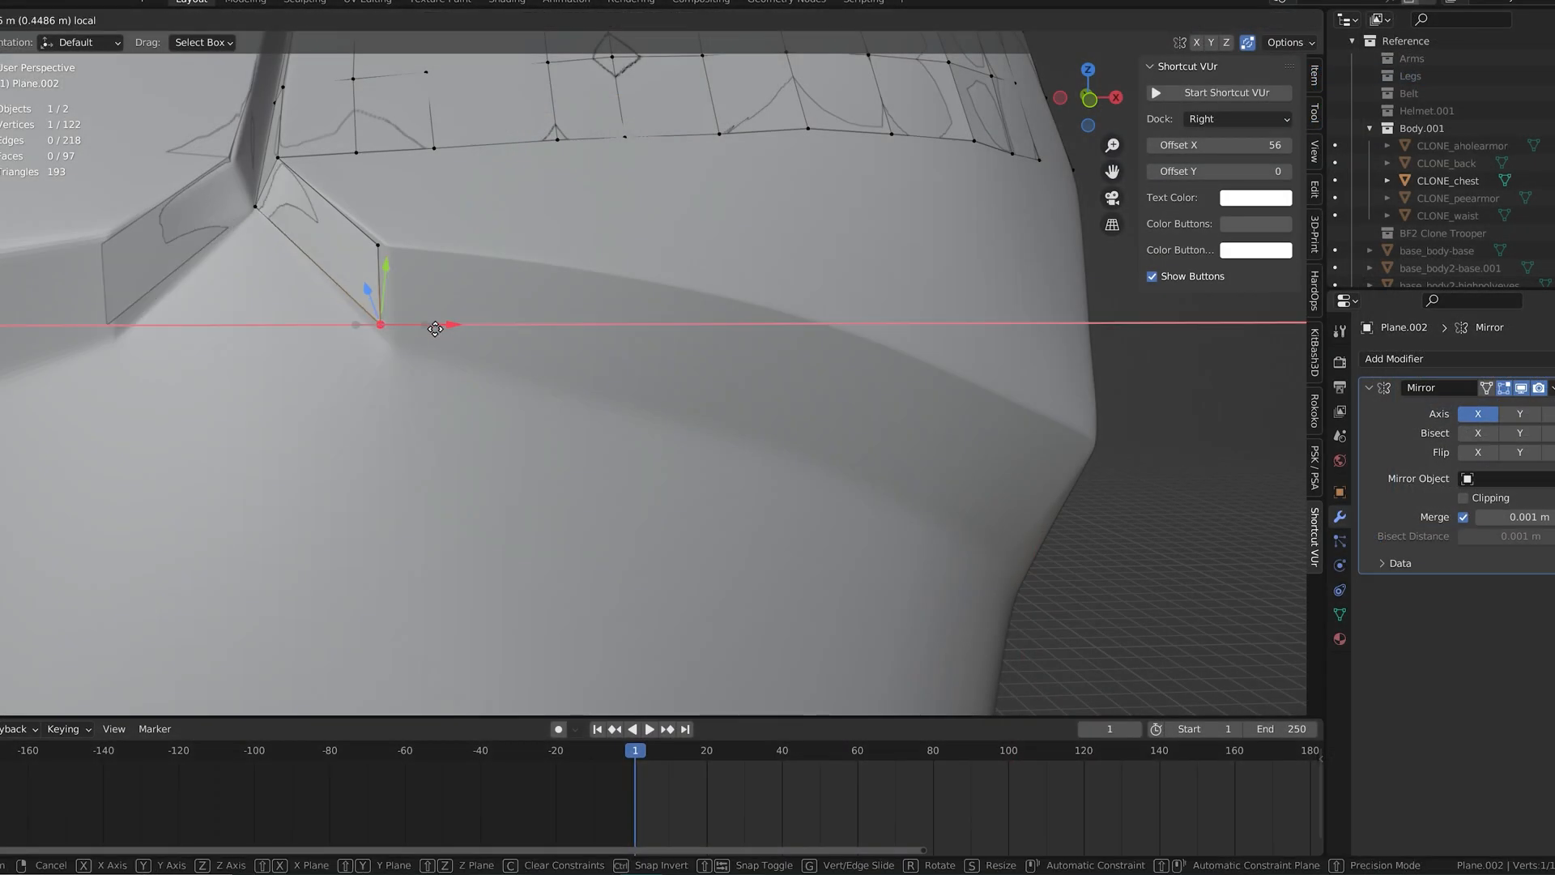
left_click(405, 323)
scroll(372, 333, "down", 2)
middle_click_drag(372, 334, 527, 381)
left_click(733, 387)
left_click_drag(790, 400, 825, 409)
left_click(741, 564)
left_click_drag(783, 581, 800, 585)
middle_click_drag(790, 567, 854, 528)
left_click_drag(814, 477, 813, 456)
left_click_drag(851, 522, 834, 521)
middle_click_drag(833, 518, 721, 496)
left_click_drag(702, 491, 718, 507)
Step: Fill a quad between the lowest chest row and the notch corner, placing its new vertex on the ridge
scroll(700, 455, "down", 3)
middle_click_drag(689, 437, 761, 430)
scroll(715, 402, "down", 3)
left_click(545, 282)
key("f")
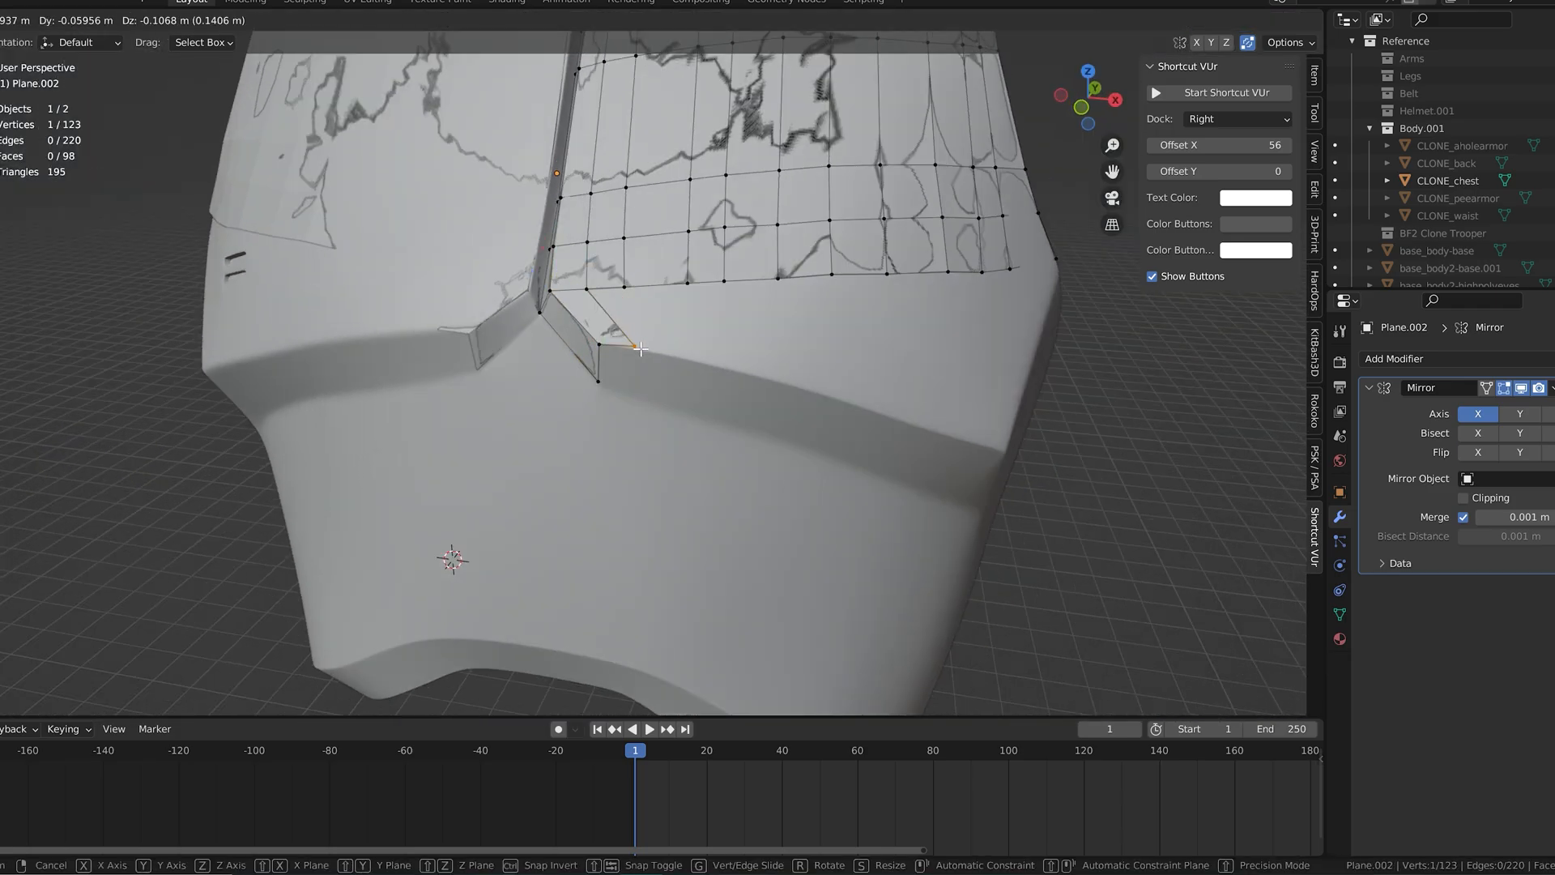
left_click(529, 300)
scroll(645, 347, "up", 6)
left_click_drag(664, 230, 662, 241)
left_click(522, 264)
left_click_drag(509, 248, 521, 204)
middle_click_drag(527, 223, 616, 283)
left_click_drag(660, 396, 683, 361)
left_click_drag(617, 343, 616, 338)
left_click_drag(661, 394, 663, 395)
scroll(701, 326, "down", 3)
Step: Fill the next quad outward along the ridge below the chest row and place its vertex on the lip
middle_click_drag(761, 336, 570, 273)
left_click(438, 273)
key("f")
left_click(571, 398)
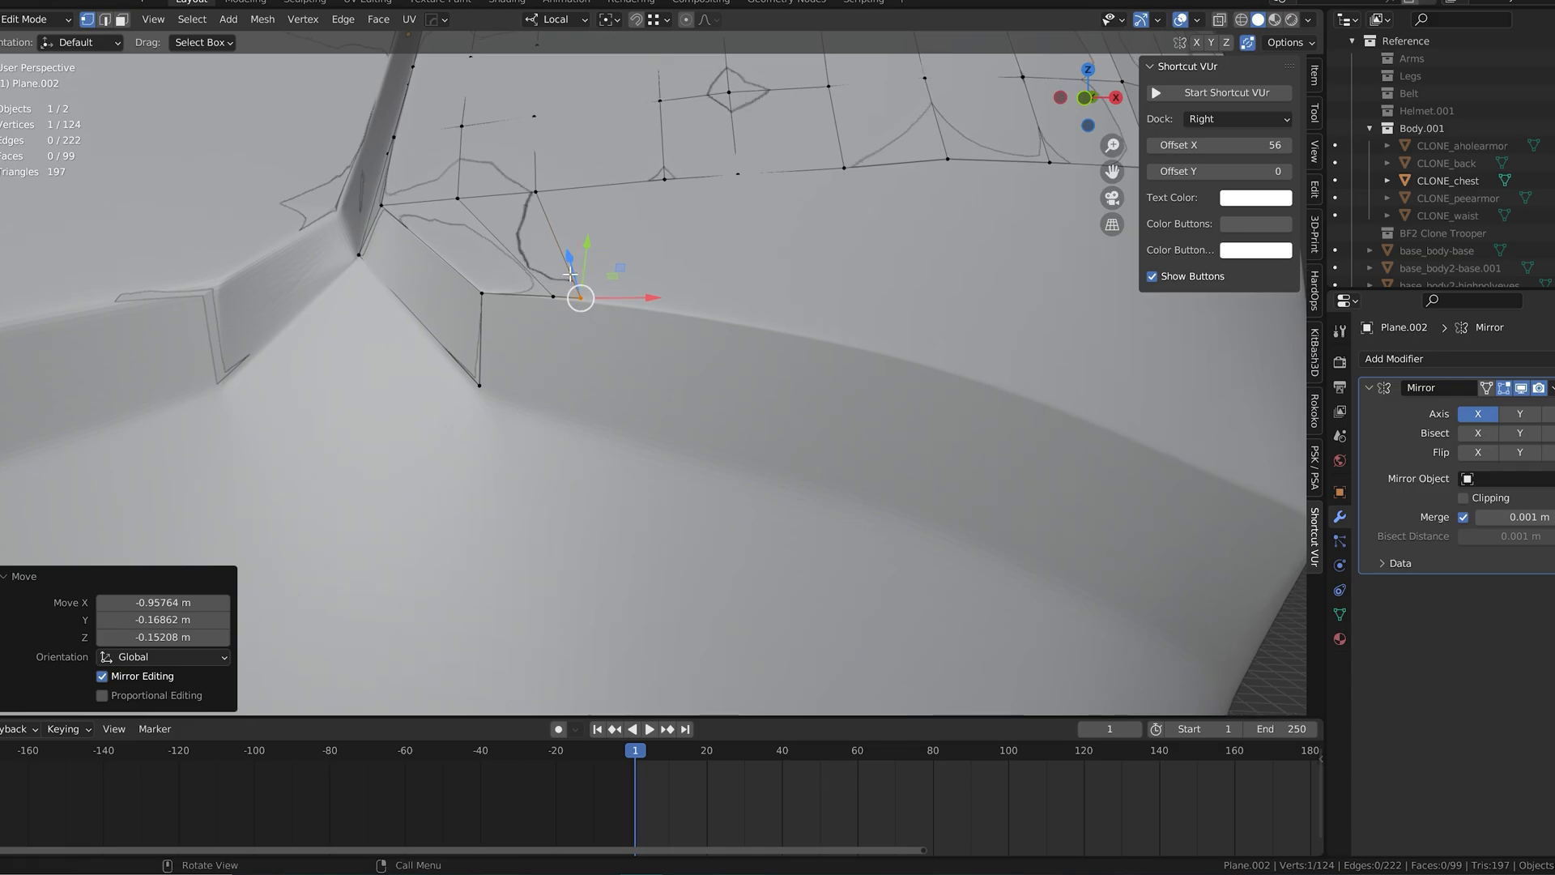
Step: Fill the next quad from the lowest chest row and slide its new vertex outward along the ridge
left_click(538, 193)
key("f")
left_click(670, 330)
middle_click_drag(670, 330, 601, 356)
left_click_drag(595, 299, 642, 286)
left_click(642, 286)
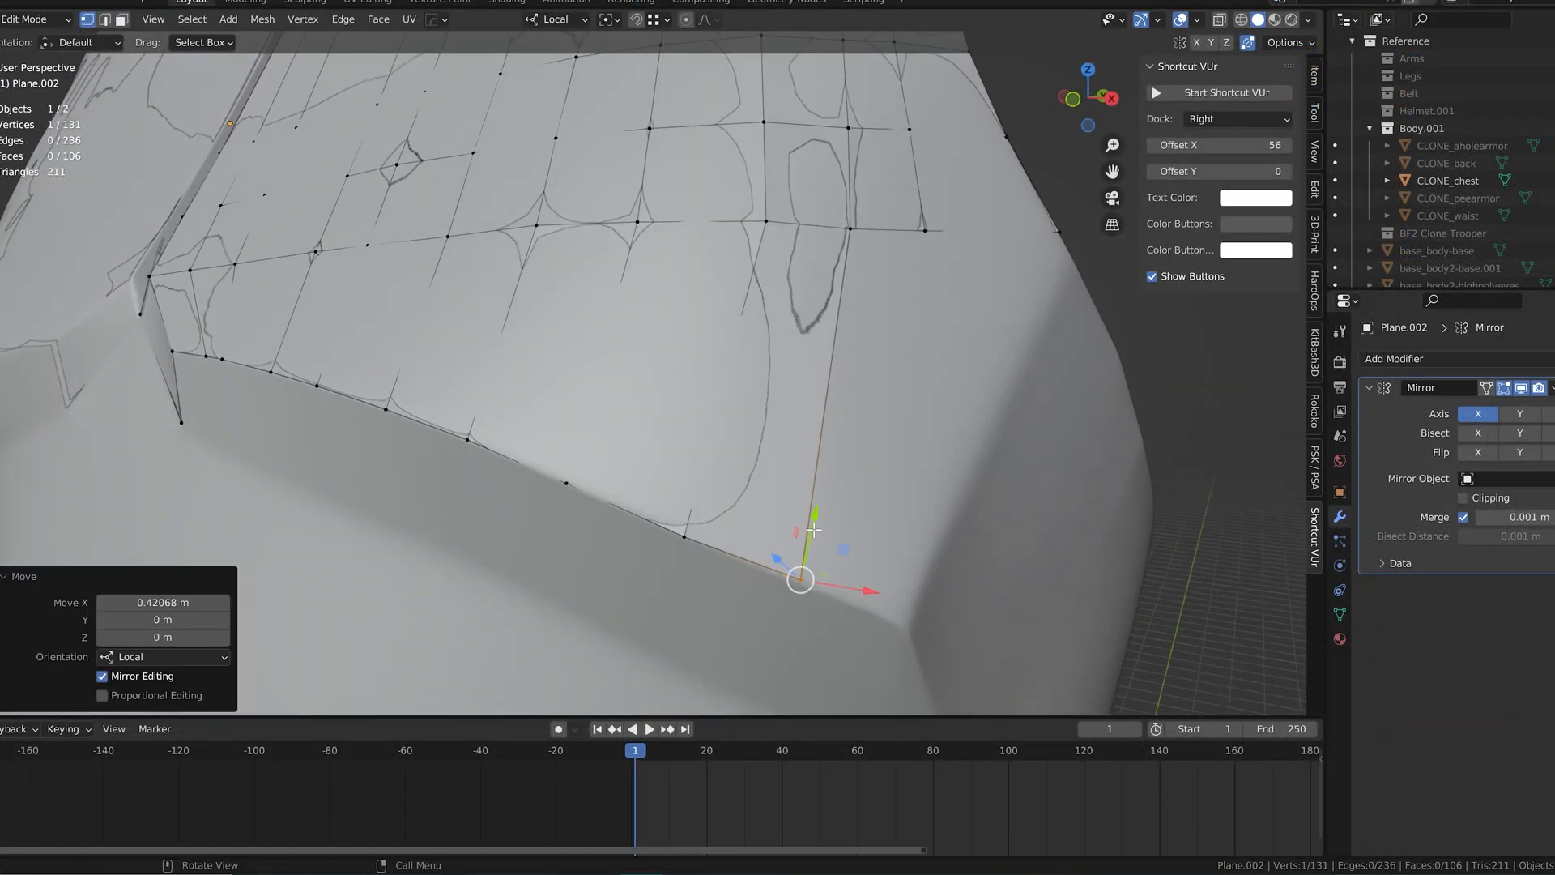
Step: Add the quad at the outer end of the ridge row and place its corner vertex on the ridge
middle_click_drag(813, 530, 820, 409)
key("e")
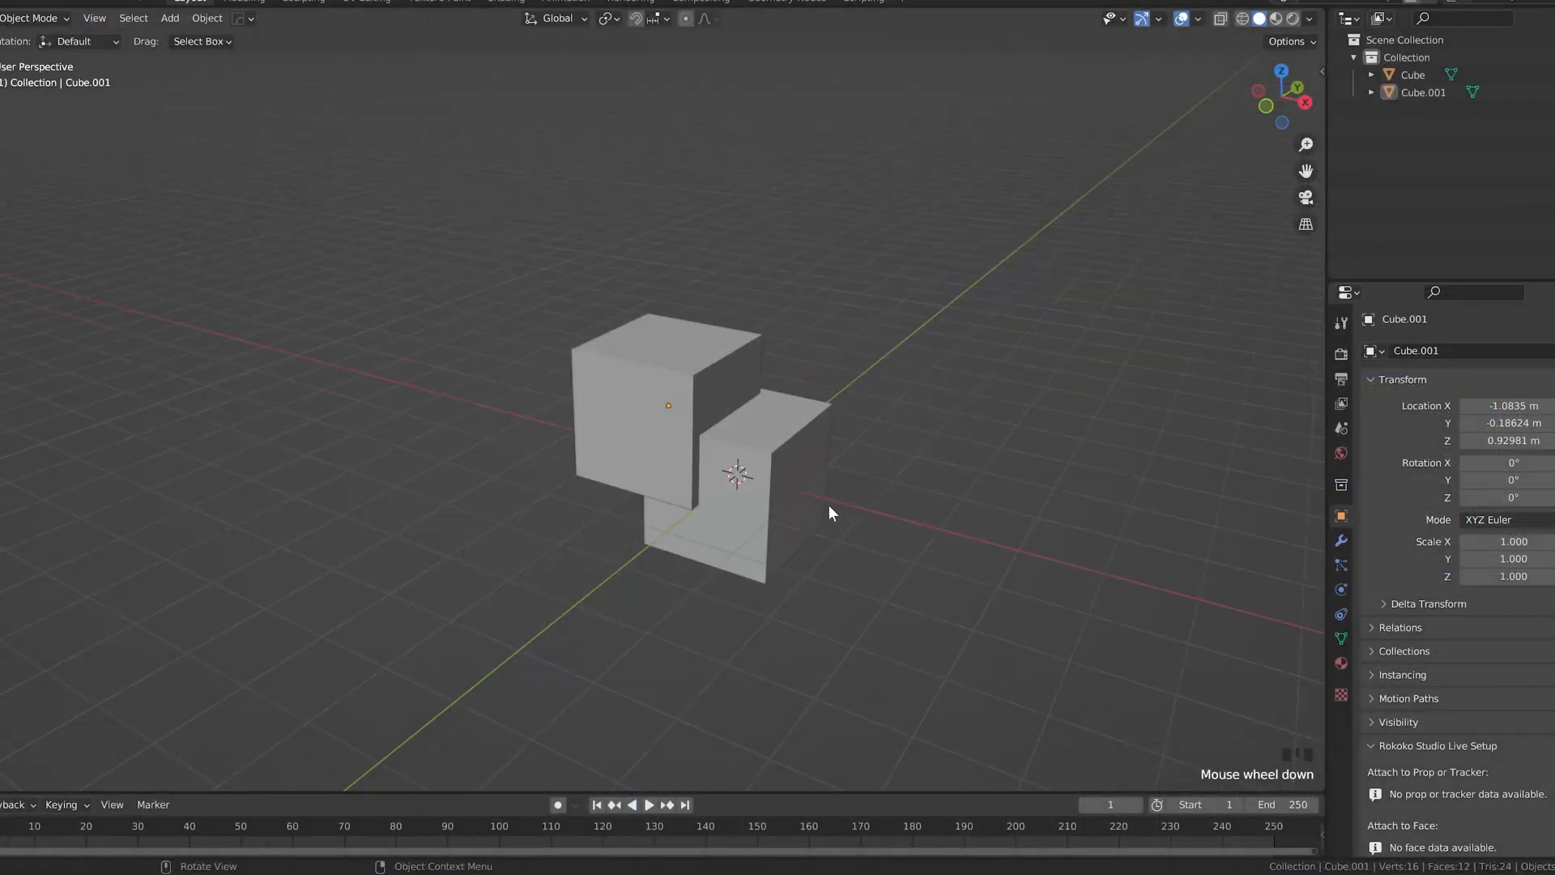
left_click(654, 433)
Step: Position Cube.001 against the other cube, select both cubes, and join them into one object
middle_click_drag(889, 467, 626, 406)
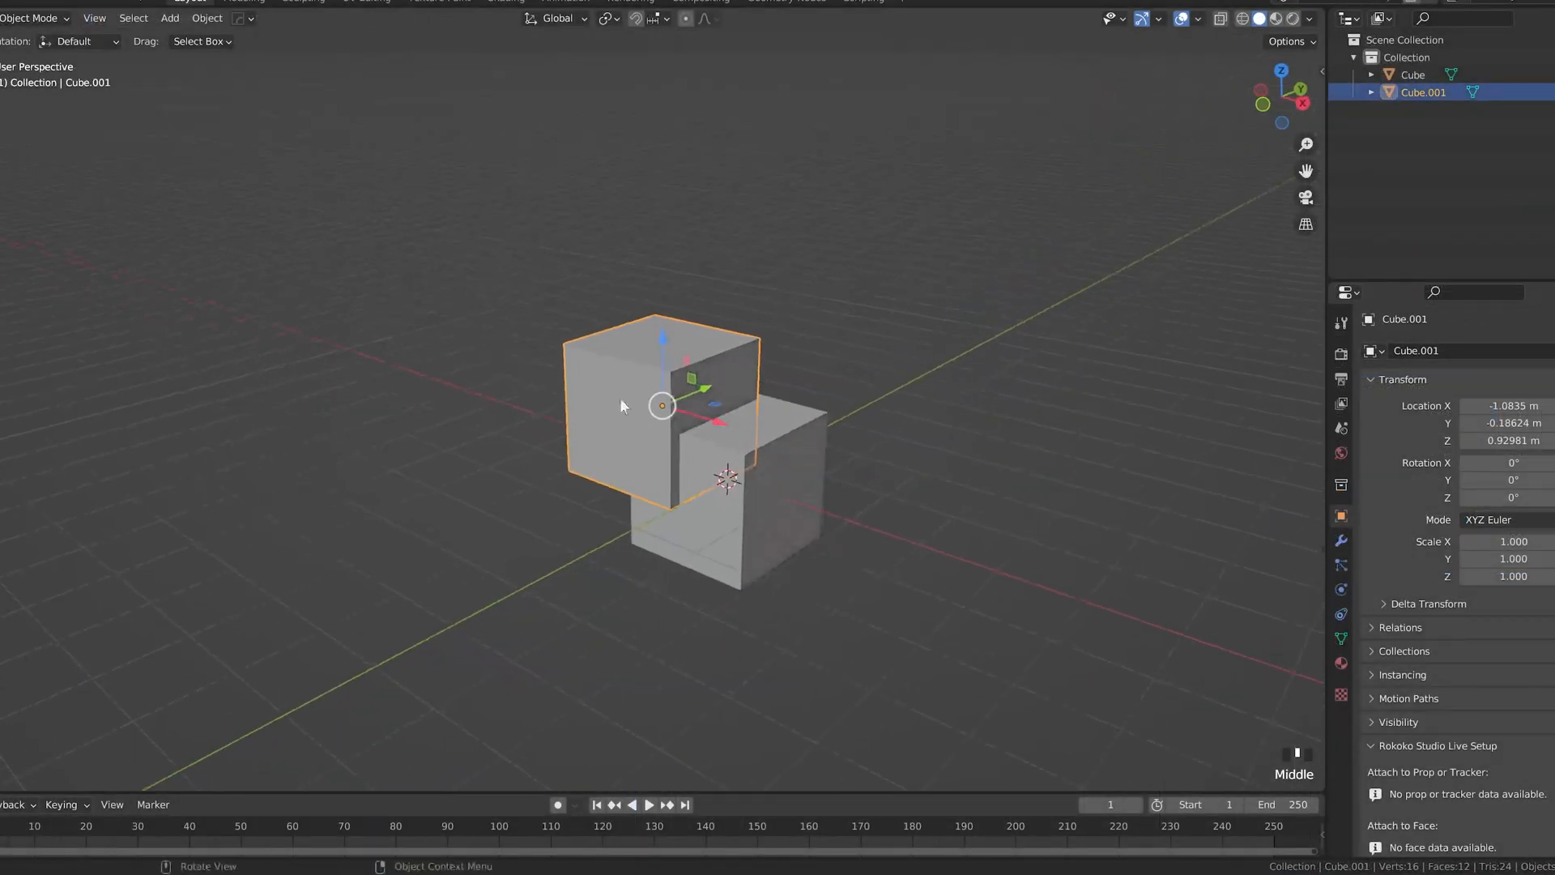
mouse_move(658, 415)
left_mouse_down()
mouse_move(638, 399)
mouse_move(655, 415)
mouse_move(489, 415)
mouse_move(588, 380)
mouse_move(657, 411)
left_mouse_up()
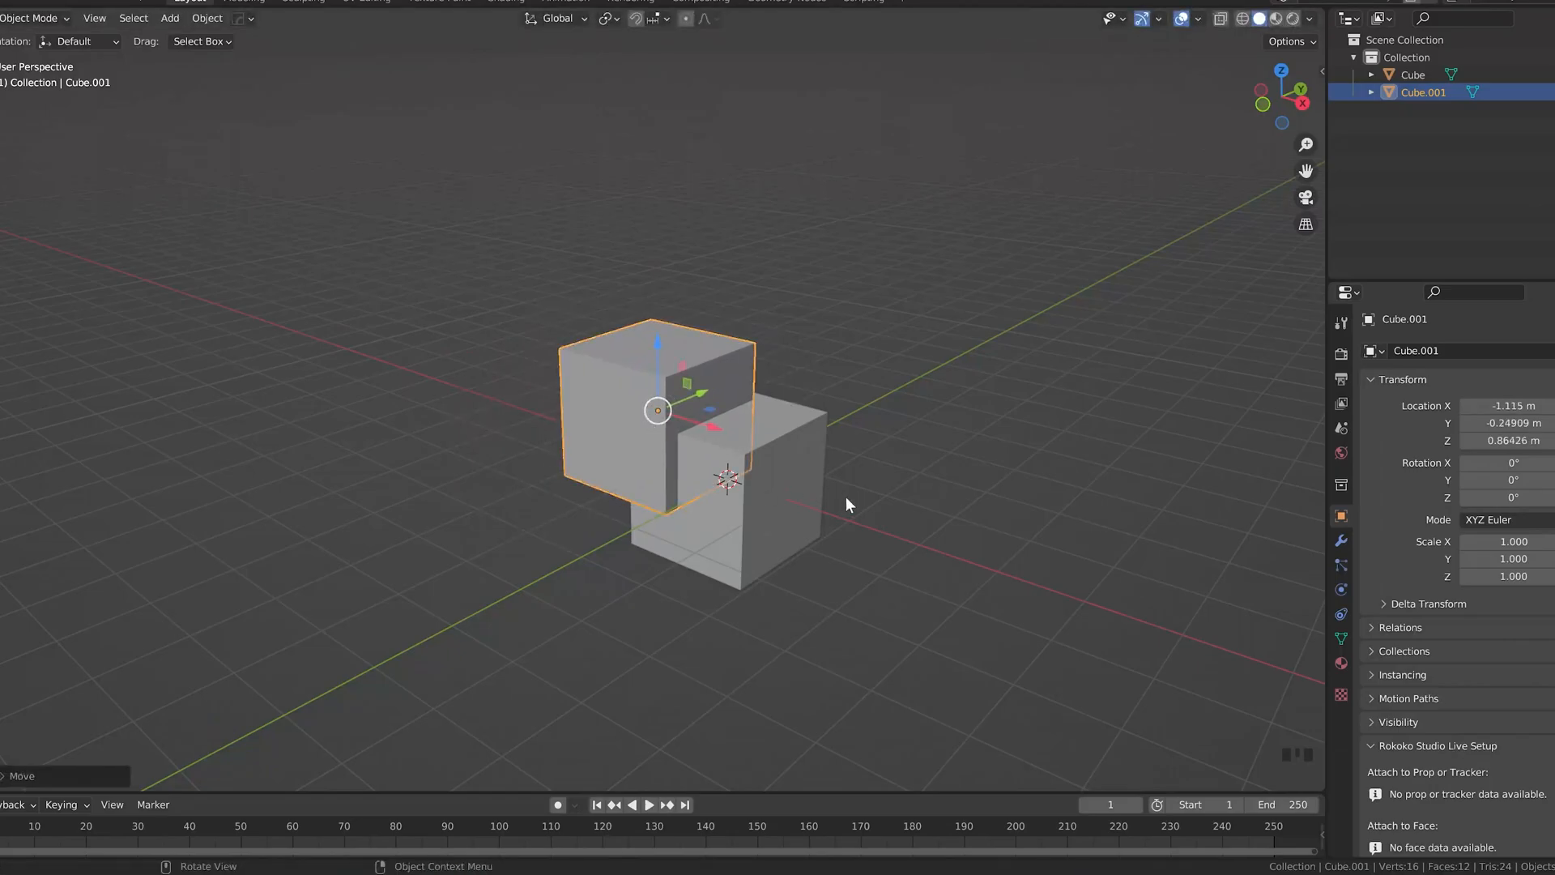
left_click(747, 479)
left_click(621, 424, "shift")
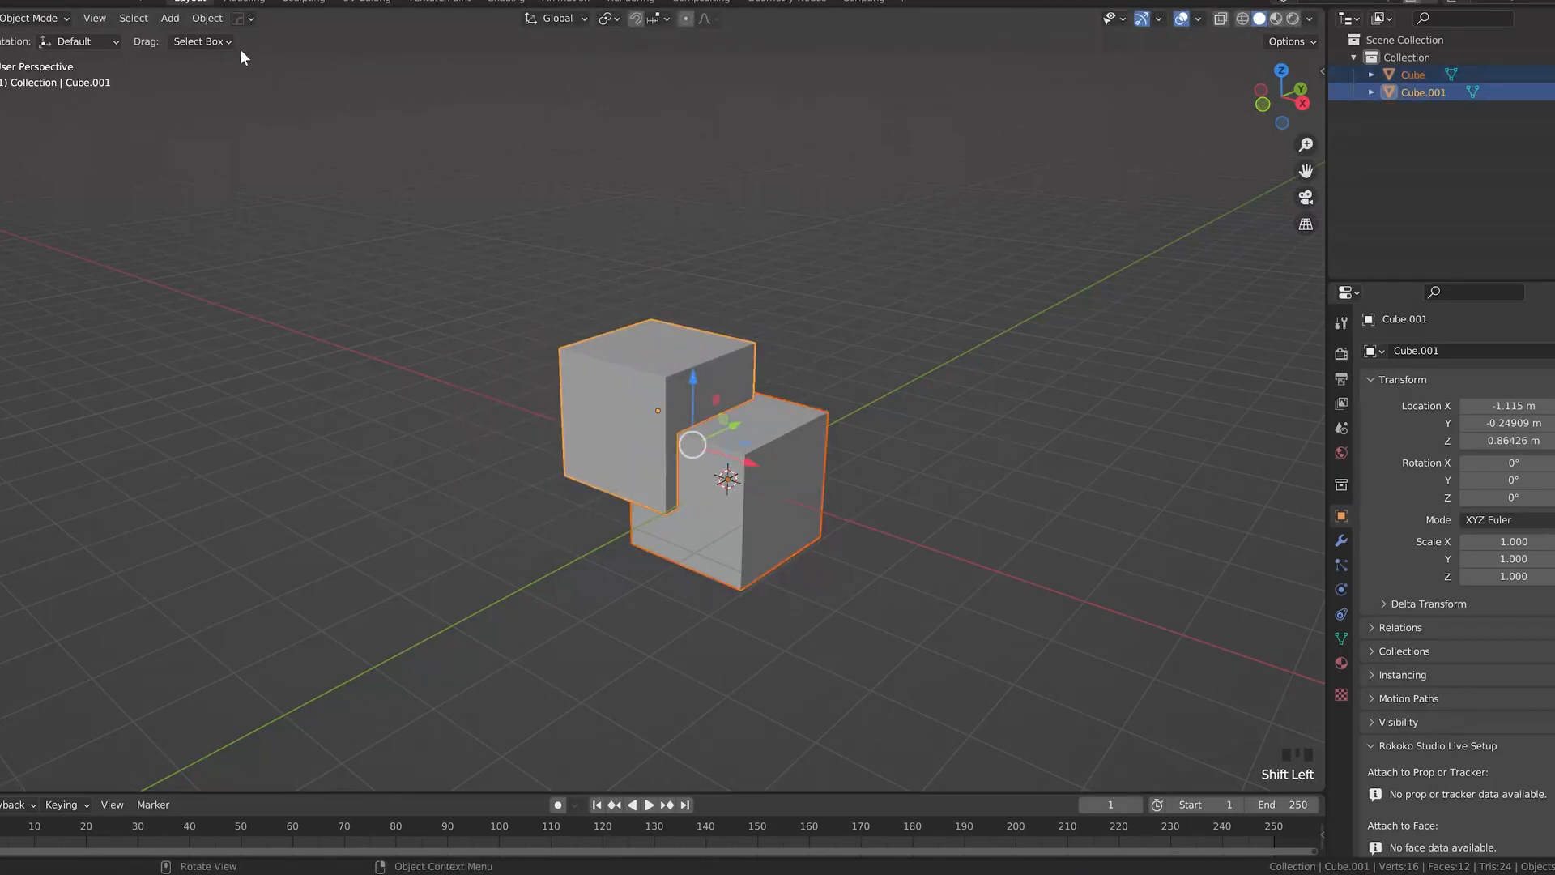
left_click(207, 18)
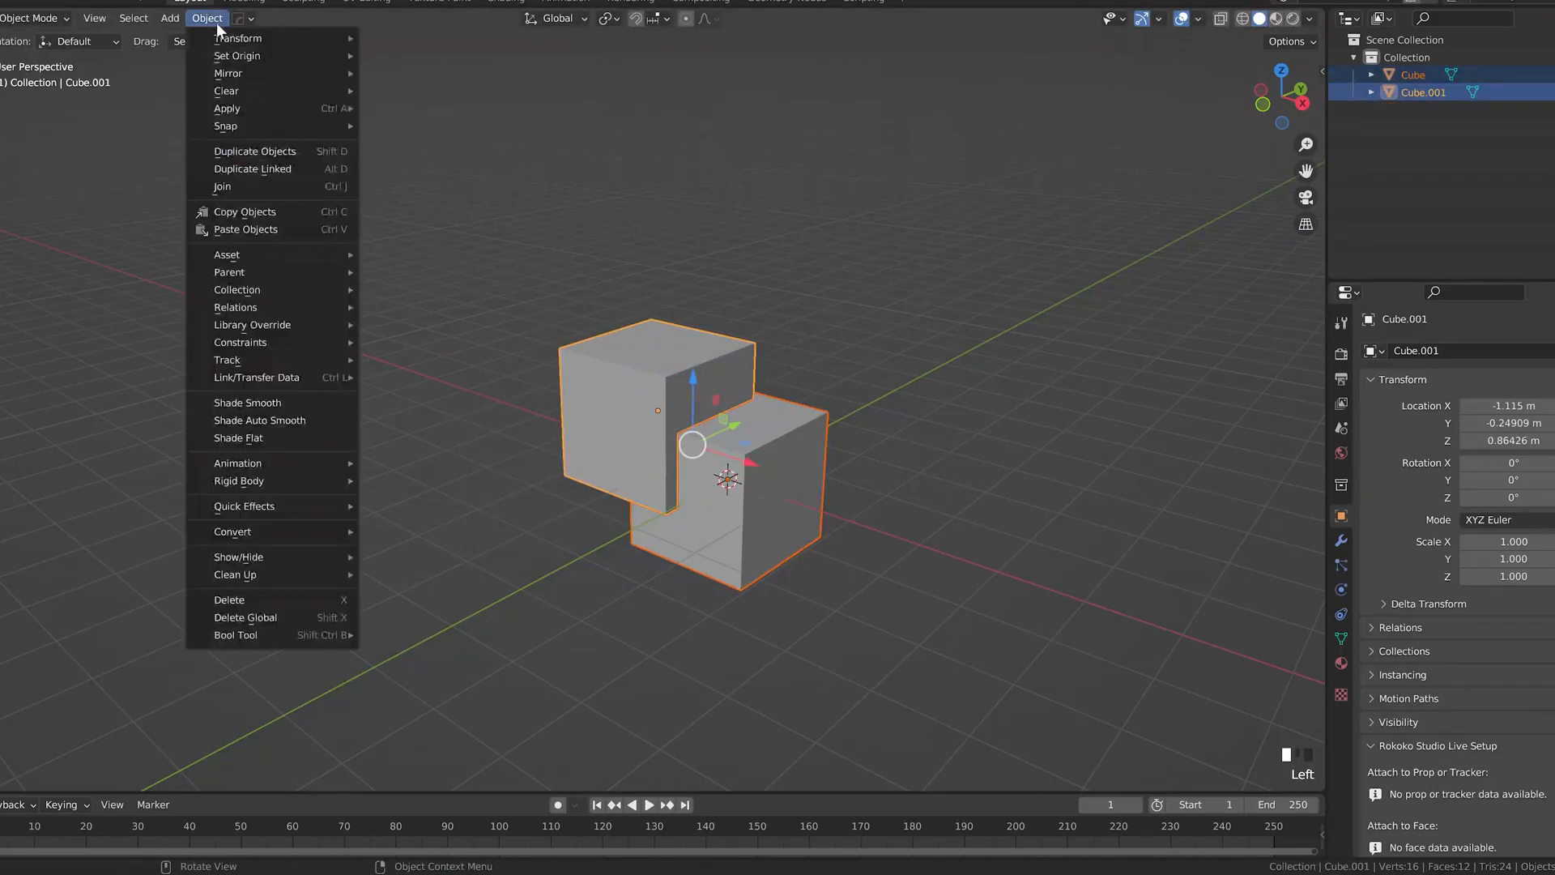
left_click(222, 188)
Step: Move the joined cubes together as one object
mouse_move(680, 432)
left_mouse_down()
mouse_move(701, 441)
mouse_move(676, 385)
mouse_move(771, 430)
mouse_move(682, 419)
left_mouse_up()
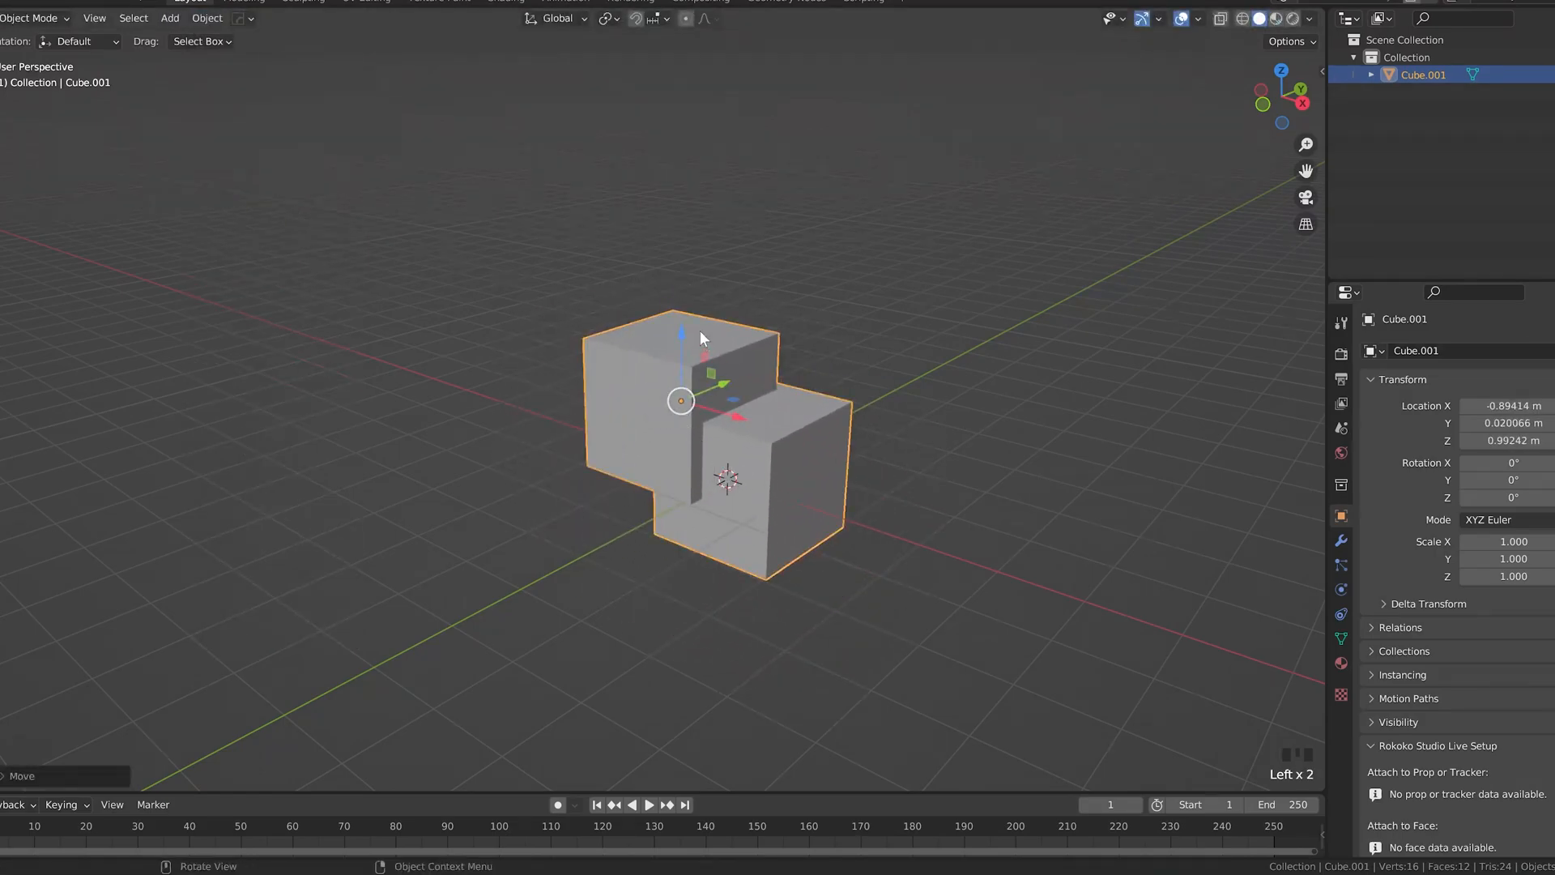
key("g")
key("z")
Step: Fill the first quad of the band under the ridge beside the notch, placing its new vertex on the lower edge
scroll(702, 338, "up", 3)
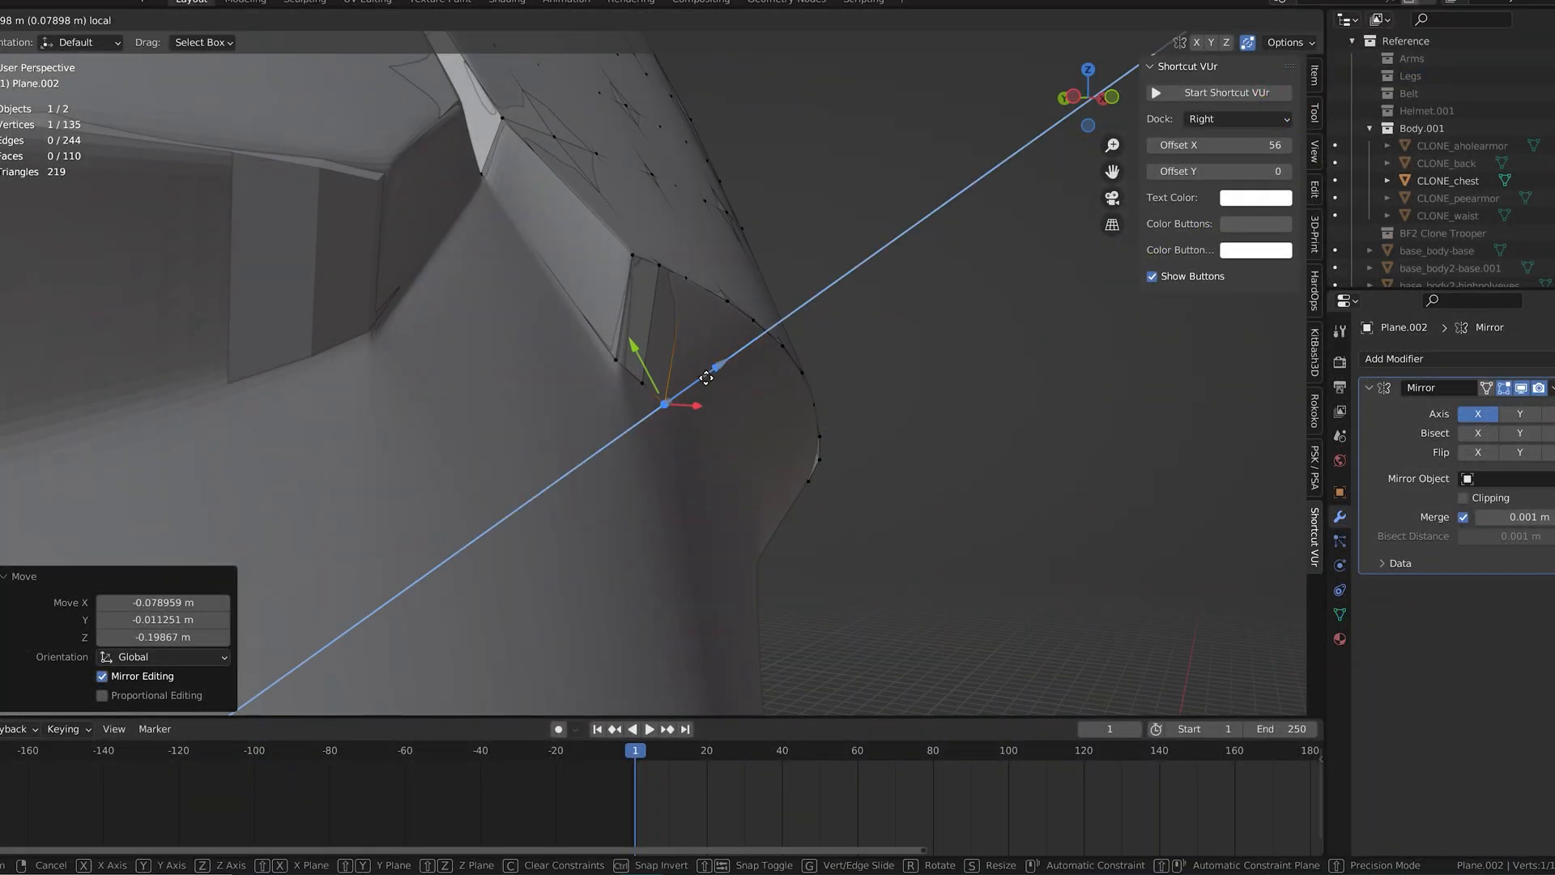
left_click_drag(706, 379, 682, 358)
left_click(642, 382)
middle_click_drag(682, 358, 533, 389)
left_click(519, 287)
key("f")
left_click(572, 392)
left_click_drag(589, 379, 591, 392)
left_click_drag(538, 427, 534, 426)
left_click_drag(584, 376, 584, 381)
Step: Fill the next two quads of the band outward from the notch and align their new vertices with the lower edge
key("f")
left_click(613, 447)
left_click_drag(598, 451, 601, 455)
left_click(636, 350)
key("f")
left_click(702, 492)
middle_click_drag(702, 490, 663, 472)
mouse_move(628, 463)
left_mouse_down()
mouse_move(692, 424)
mouse_move(652, 469)
left_mouse_up()
middle_click_drag(653, 469, 734, 512)
Step: Fill two more quads along the middle of the band and position their new vertices on its lower edge
left_click(749, 327)
key("f")
left_click(795, 505)
left_click_drag(786, 485, 786, 483)
left_click(764, 381)
key("f")
left_click(801, 541)
middle_click_drag(838, 558, 814, 559)
left_click_drag(851, 547, 852, 544)
middle_click_drag(852, 544, 881, 492)
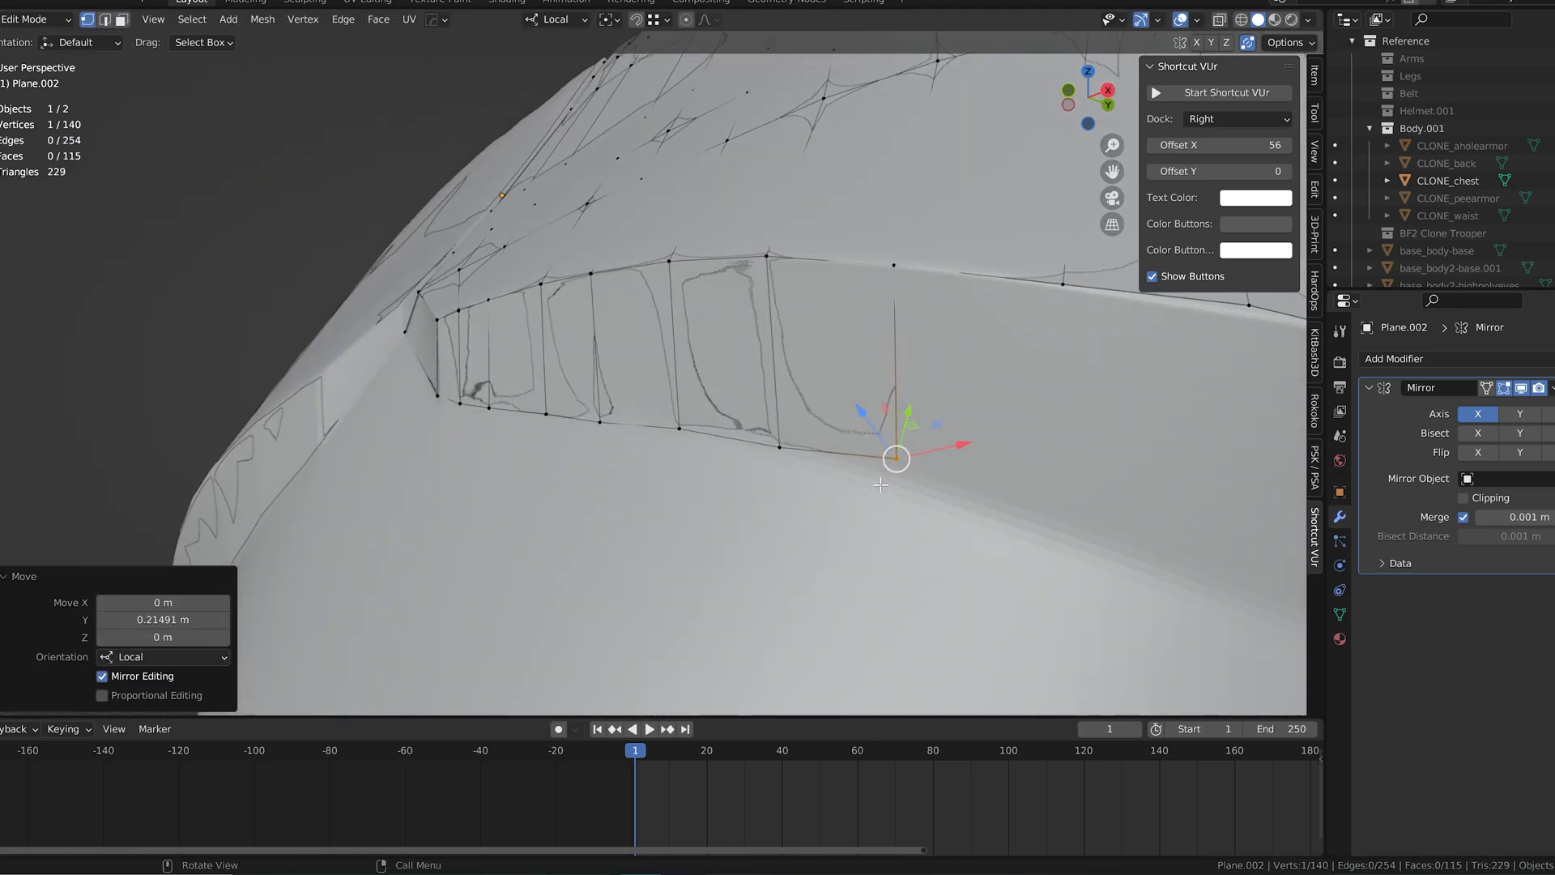
left_click_drag(878, 438, 891, 424)
Step: Extend the band by one quad toward the armor's side and shift its new vertex along the local axes onto the lower edge
middle_click_drag(873, 425, 705, 351)
scroll(705, 351, "down", 1)
scroll(695, 389, "up", 1)
key("f")
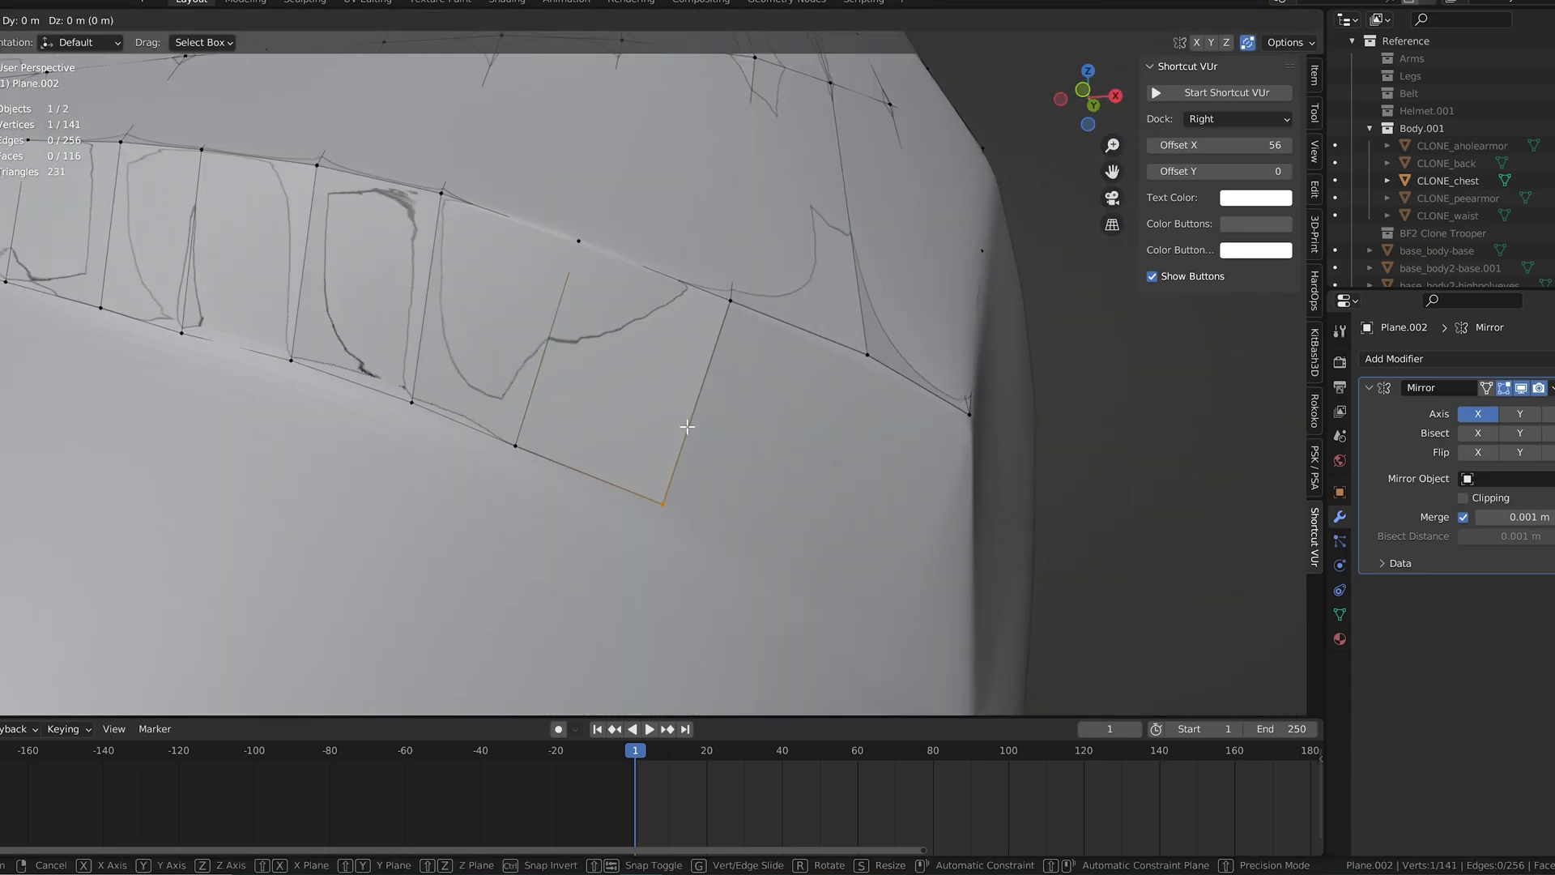
left_click(685, 440)
middle_click_drag(684, 440, 642, 463)
left_click_drag(642, 463, 635, 473)
middle_click_drag(635, 473, 697, 478)
left_click_drag(721, 497, 701, 500)
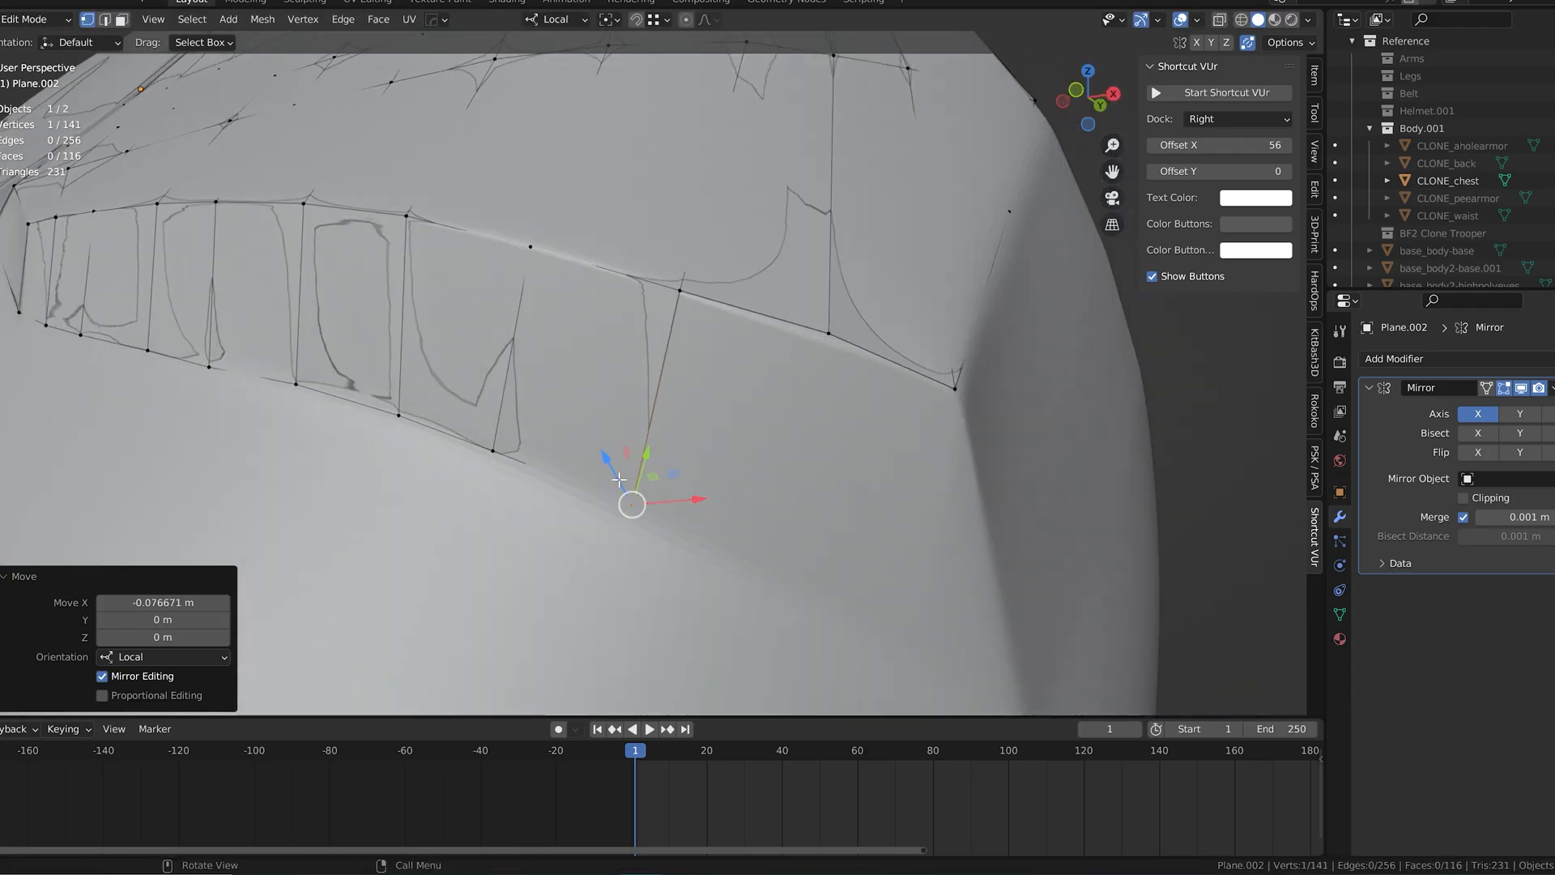
Step: Fill the band quad before the outer corner and place its new vertex on the lower edge
key("f")
left_click(770, 486)
middle_click_drag(770, 486, 705, 538)
left_click_drag(704, 538, 714, 523)
middle_click_drag(715, 522, 725, 431)
left_click_drag(725, 431, 766, 479)
middle_click_drag(765, 479, 752, 501)
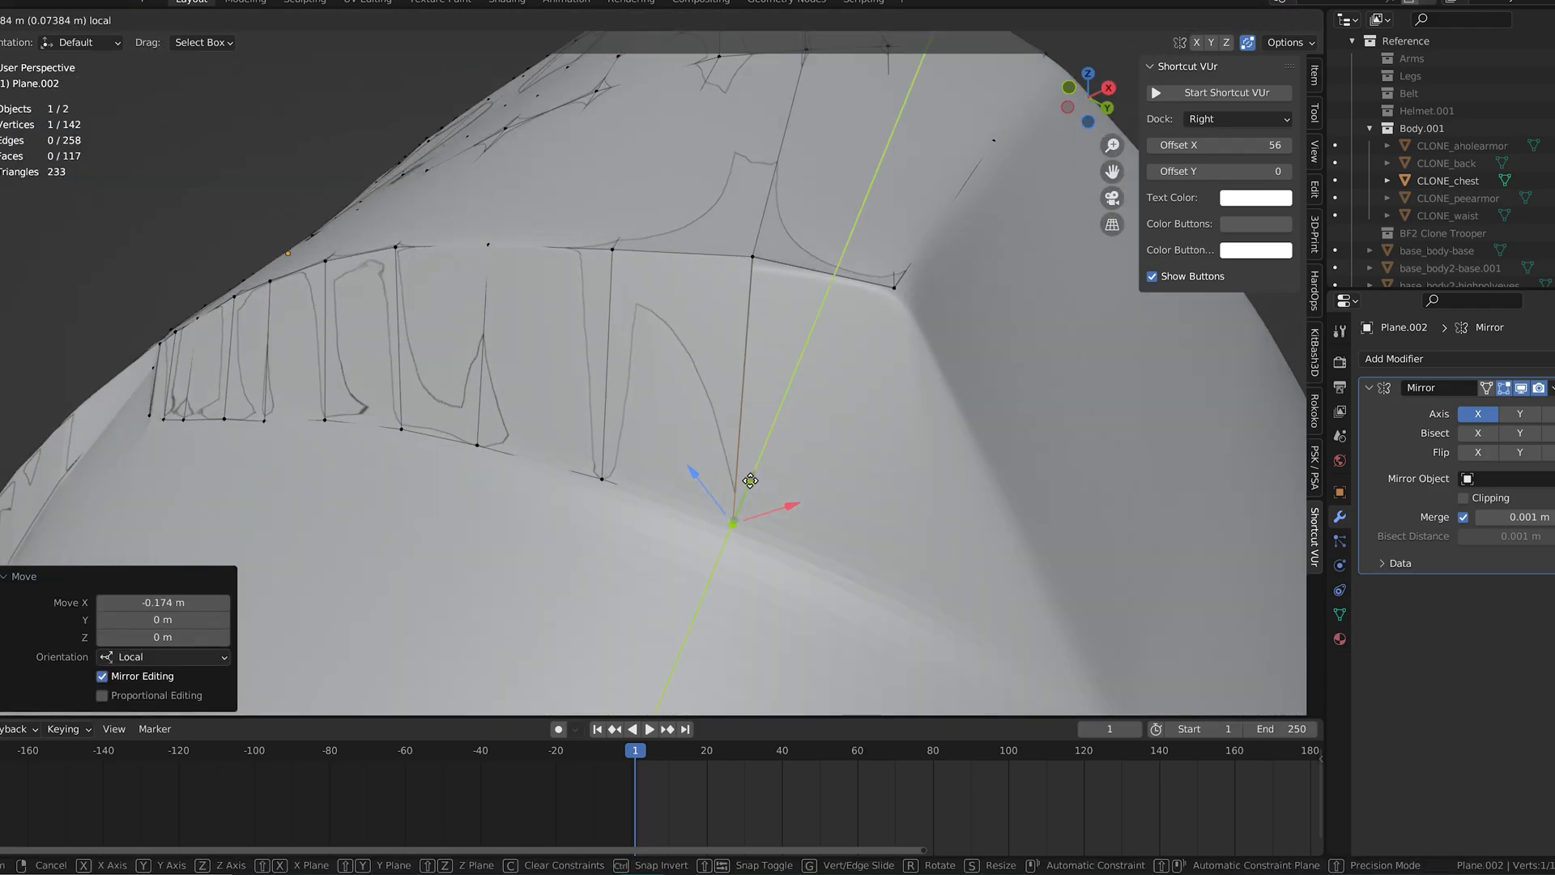
Step: Adjust the two ridge vertices above the outermost filled band quads
left_click(753, 254)
left_click_drag(714, 200, 717, 205)
left_click_drag(814, 233, 807, 237)
left_click(613, 250)
left_click_drag(574, 194, 575, 196)
left_click(752, 266)
Step: Close the band with a final quad at the outer corner and place its vertex at the band's lower tip
middle_click_drag(857, 478, 768, 352)
left_click(912, 442)
middle_click_drag(912, 442, 854, 476)
left_click_drag(833, 444, 821, 471)
middle_click_drag(821, 471, 881, 434)
left_click_drag(926, 476, 940, 476)
middle_click_drag(940, 477, 837, 535)
left_click_drag(791, 486, 776, 503)
middle_click_drag(776, 503, 820, 487)
left_click_drag(834, 533, 842, 531)
middle_click_drag(843, 531, 689, 486)
Step: Add a quad around the corner onto the chest's side face and place its new vertex on the surface
key("e")
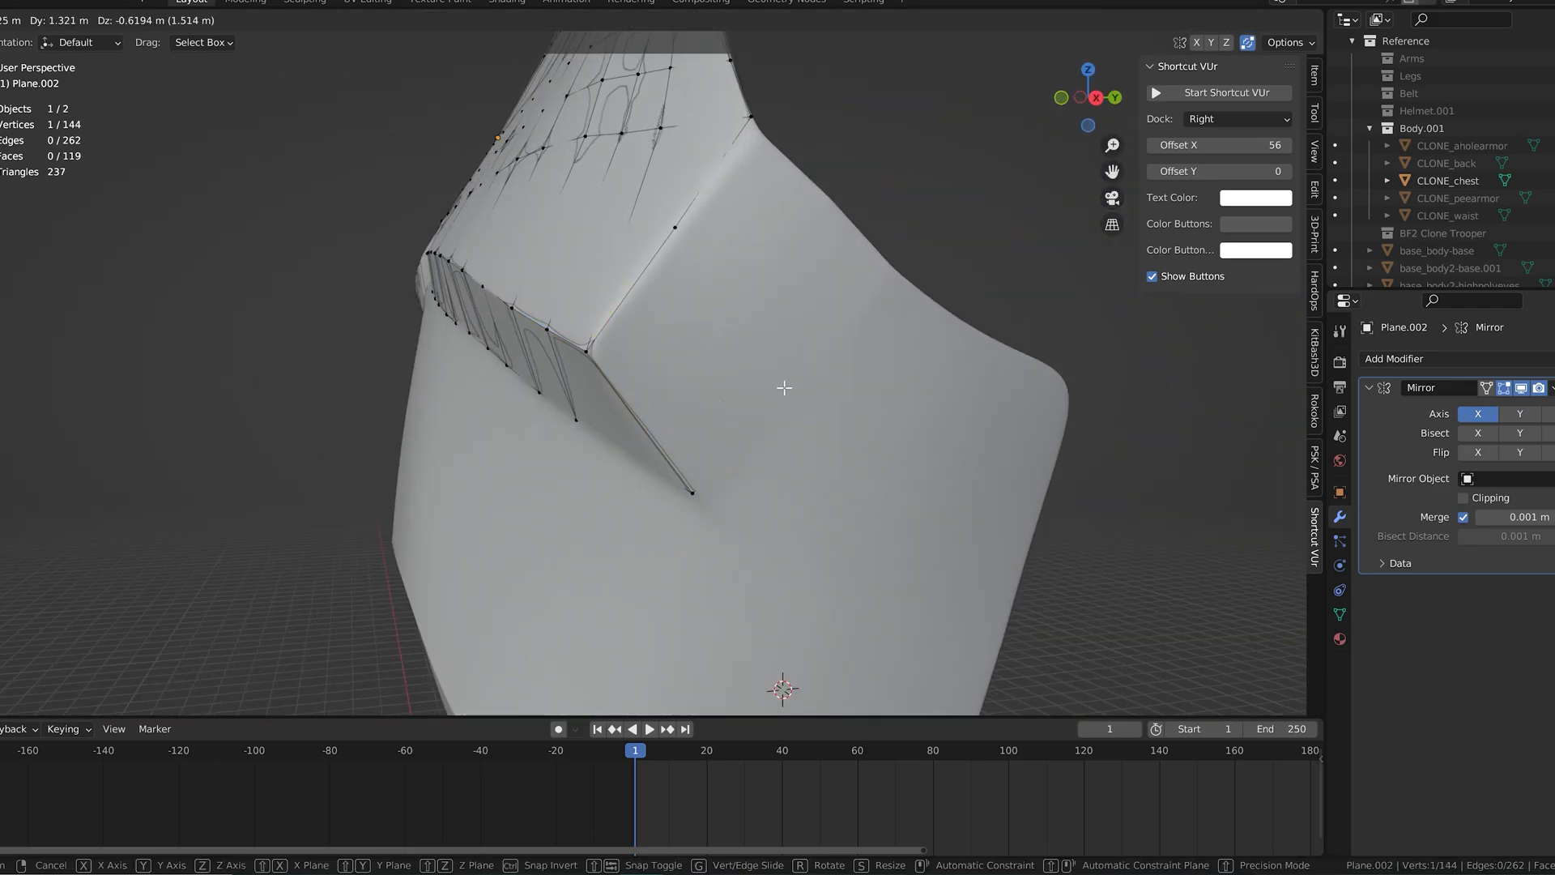
left_click(780, 373)
middle_click_drag(780, 372, 791, 406)
left_click_drag(924, 437, 942, 451)
left_click_drag(879, 408, 819, 365)
middle_click_drag(819, 365, 812, 304)
Step: Reposition the band's lower tip vertex along its local axes so it sits on the armor's outer corner
left_click(695, 409)
left_click_drag(662, 395, 671, 404)
middle_click_drag(671, 404, 690, 426)
left_click_drag(756, 415, 757, 413)
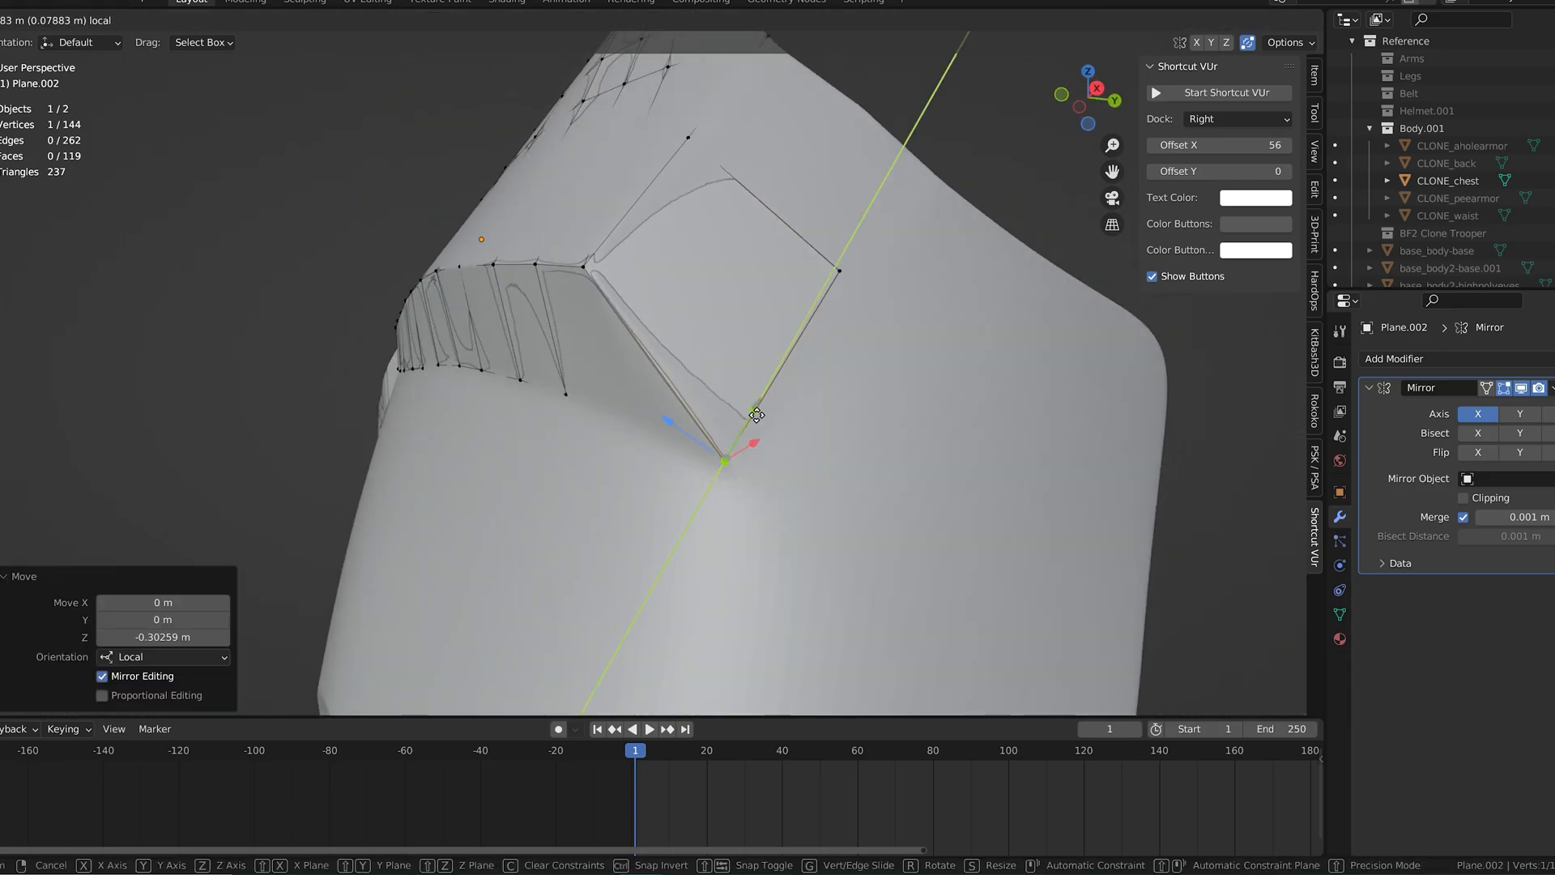
left_click(792, 476)
middle_click_drag(791, 476, 567, 454)
left_click_drag(528, 459, 549, 464)
left_click_drag(502, 393, 578, 460)
middle_click_drag(578, 460, 810, 453)
left_click_drag(885, 442, 898, 451)
Step: Adjust the vertices of the side-face quad to follow the armor surface
left_click(678, 238)
middle_click_drag(680, 239, 826, 258)
left_click_drag(865, 273, 869, 274)
middle_click_drag(868, 274, 729, 243)
left_click_drag(641, 194, 651, 200)
middle_click_drag(895, 89, 911, 158)
left_click(873, 107)
left_click_drag(930, 222, 949, 234)
left_click_drag(948, 173, 937, 191)
middle_click_drag(937, 191, 826, 195)
Step: Fill another quad on the side face next to the corner and position its new vertex on the armor
left_click_drag(702, 270, 721, 280)
left_click_drag(764, 318, 768, 336)
middle_click_drag(768, 336, 790, 386)
key("f")
left_click(825, 338)
left_click_drag(899, 410, 903, 420)
Step: Check the retopology mesh against the trooper reference image in front view with X-ray
scroll(899, 425, "down", 6)
middle_click_drag(753, 474, 1090, 414)
scroll(1523, 212, "down", 10)
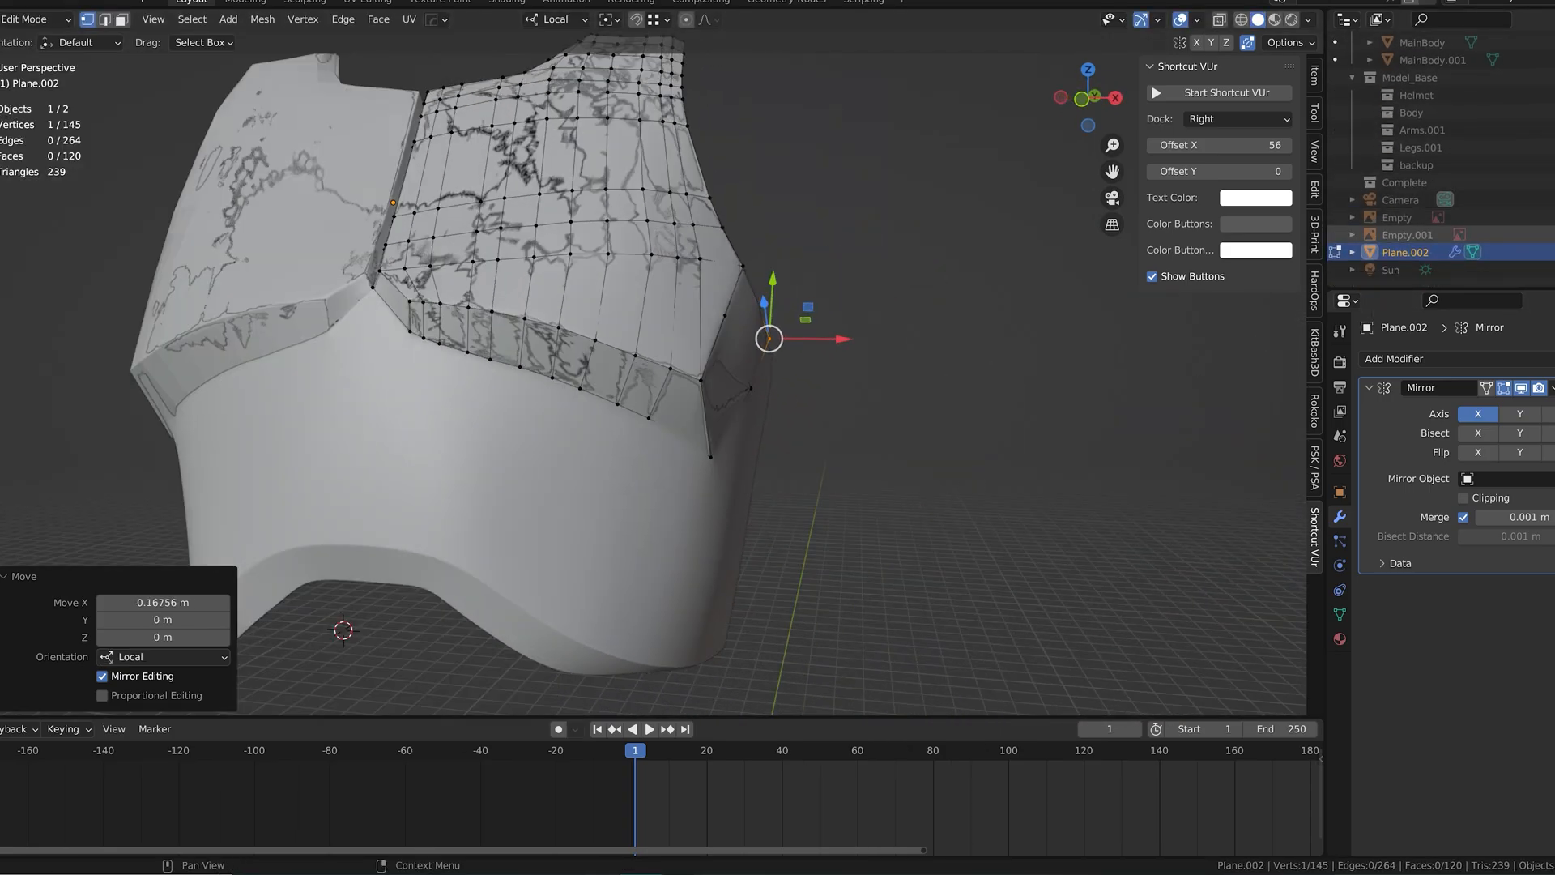
key("KP_1")
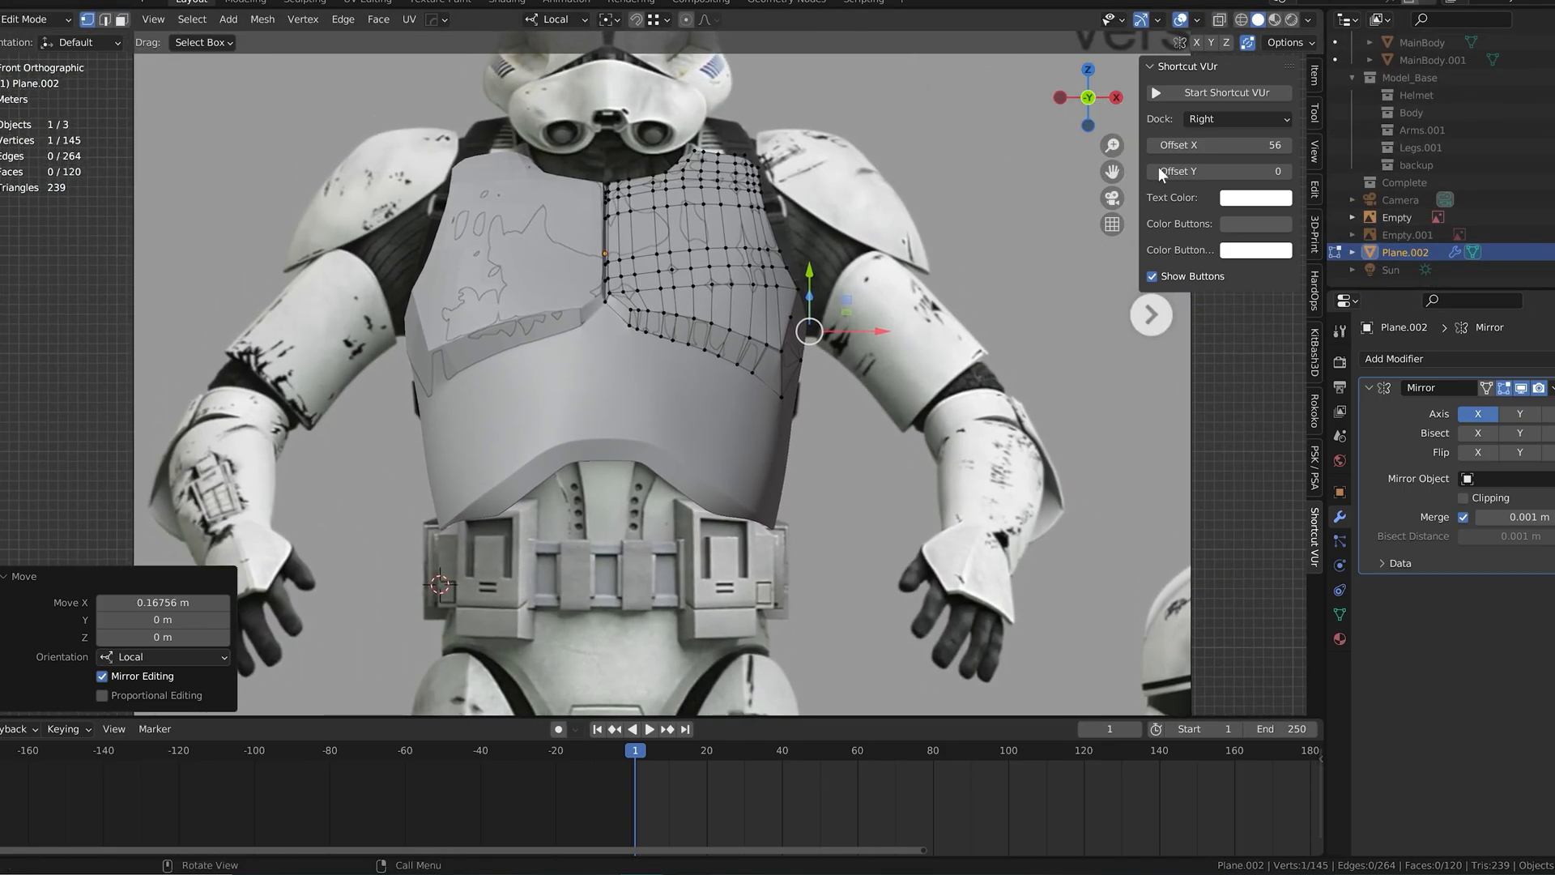
key("alt+z")
scroll(726, 376, "up", 3)
scroll(726, 375, "down", 2)
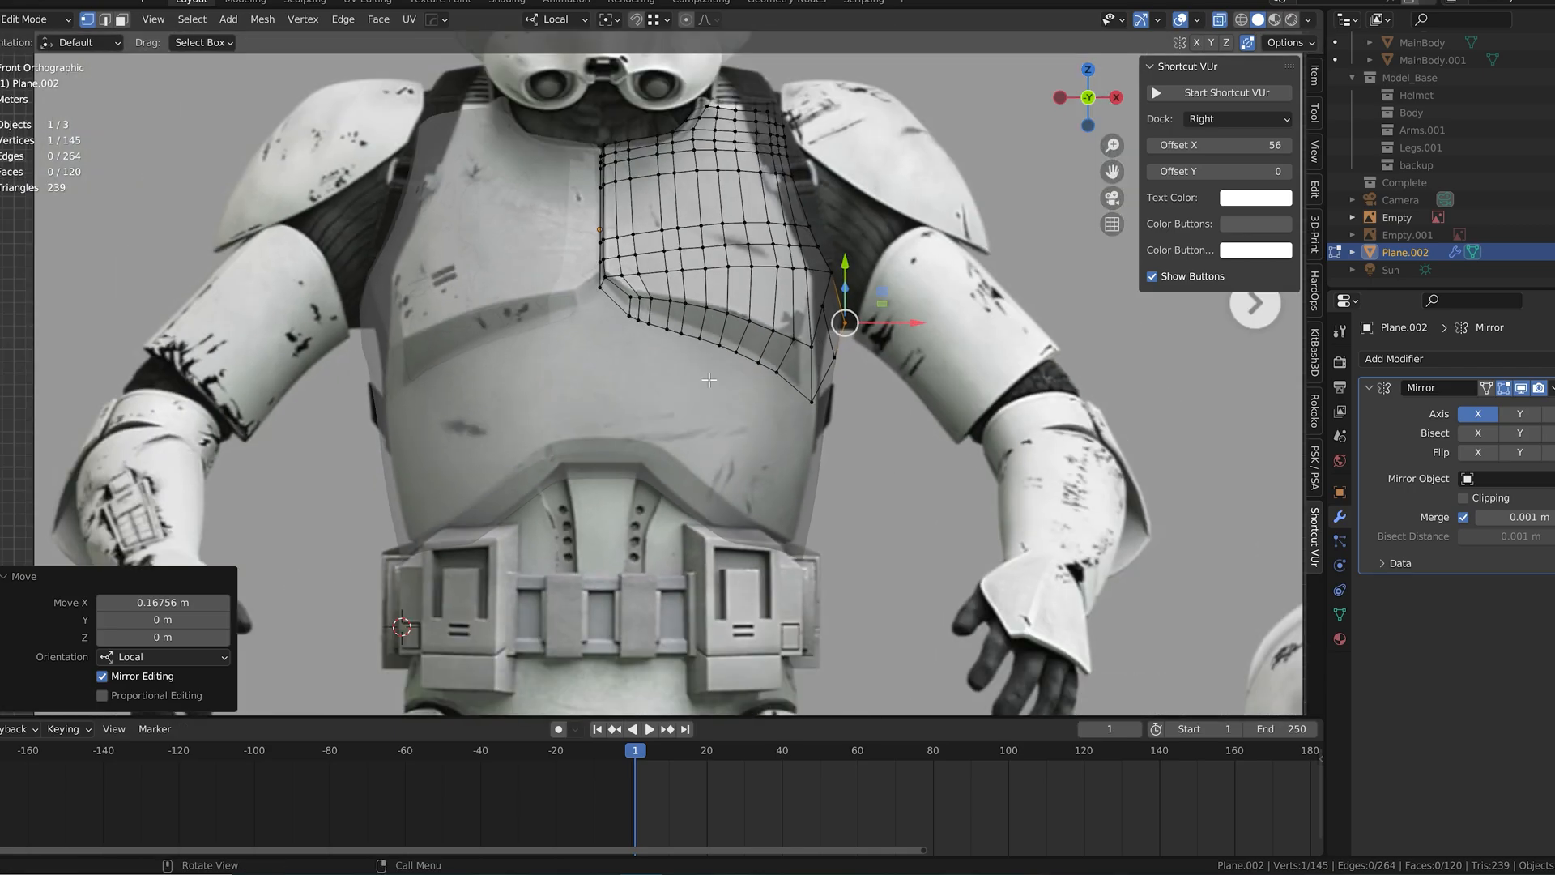
scroll(727, 376, "up", 1)
Step: In Object Mode, select the retopology mesh with CLONE_chest, scale both by 0.941 along local X, and show them in wireframe
key("Tab")
left_click(708, 410, "shift")
left_click(1449, 251)
scroll(1499, 178, "up", 5)
key("alt+z")
left_click(786, 389, "shift")
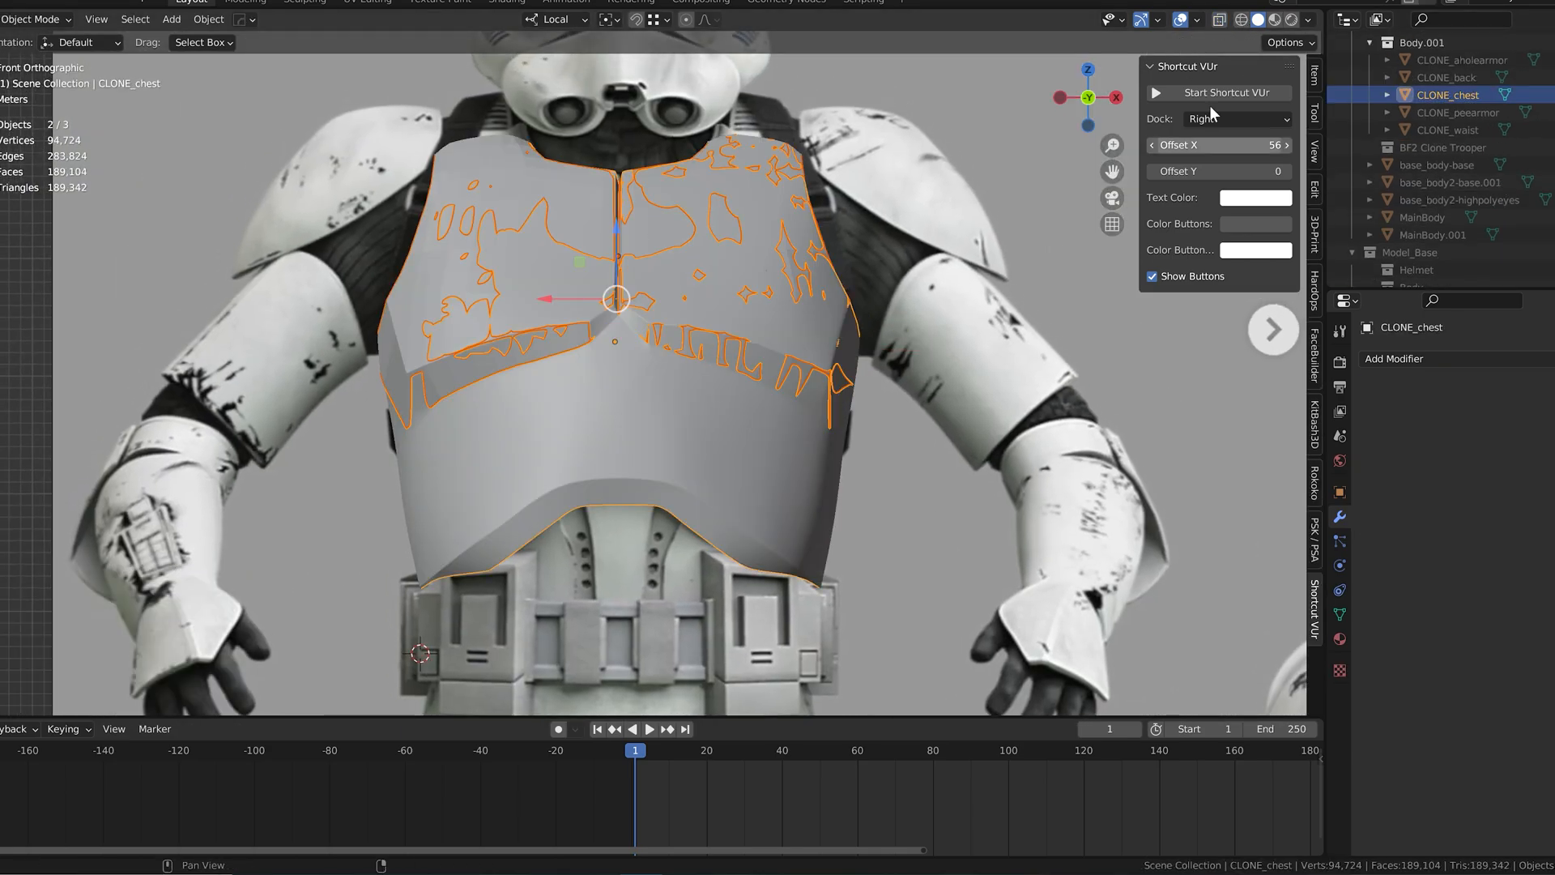
key("alt+z")
left_click_drag(548, 299, 556, 293)
key("shift+z")
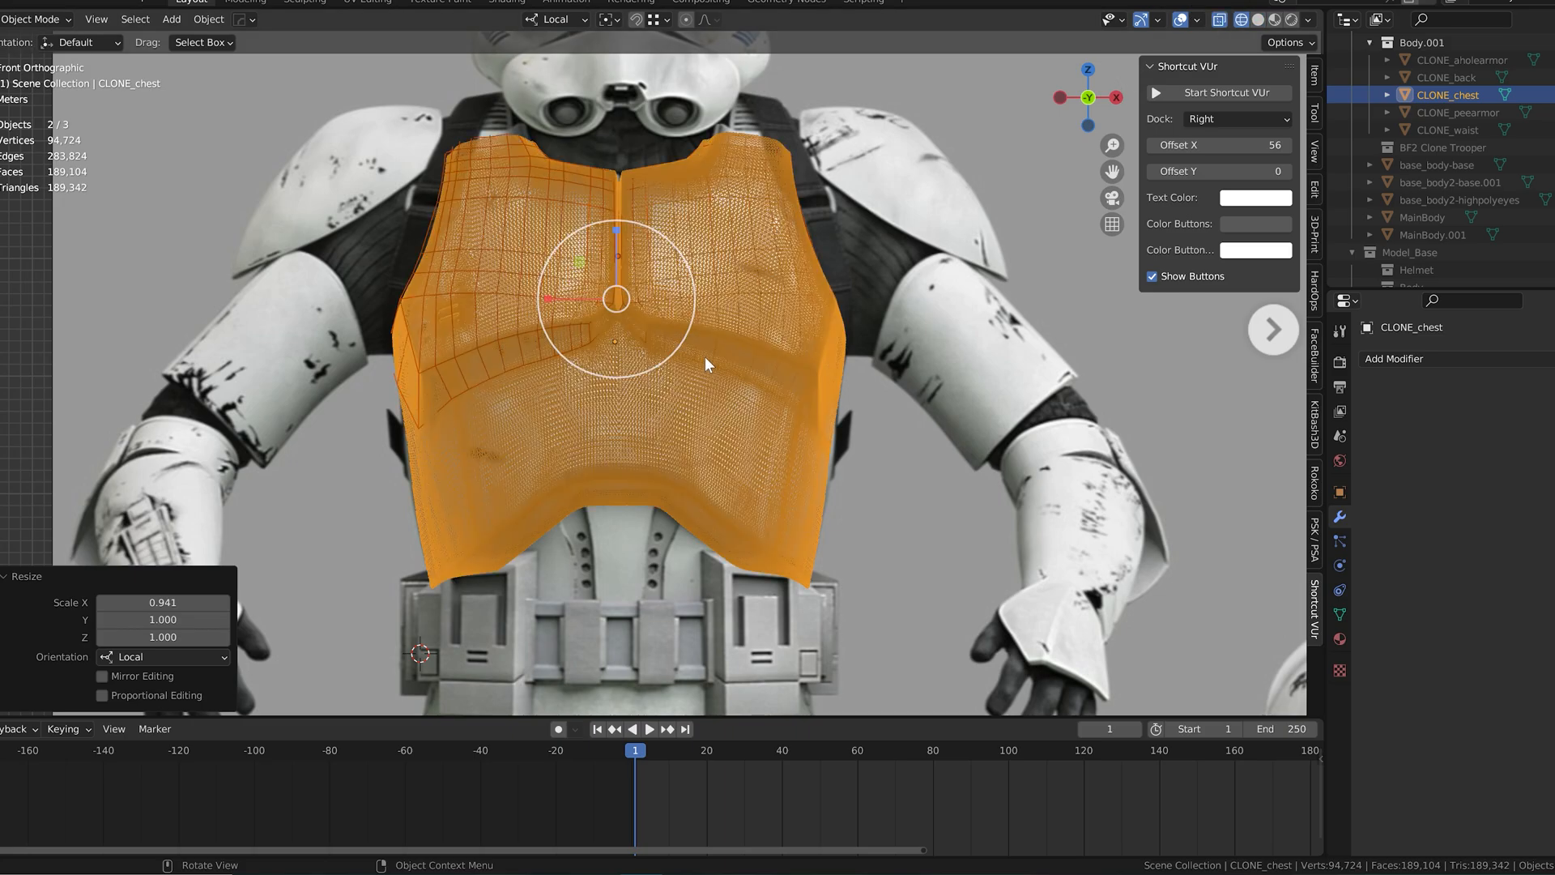
Step: Align both chest meshes with the front reference image, moving them about 0.588 m along local Z
scroll(704, 357, "up", 3)
scroll(705, 357, "up", 1)
left_click(530, 185)
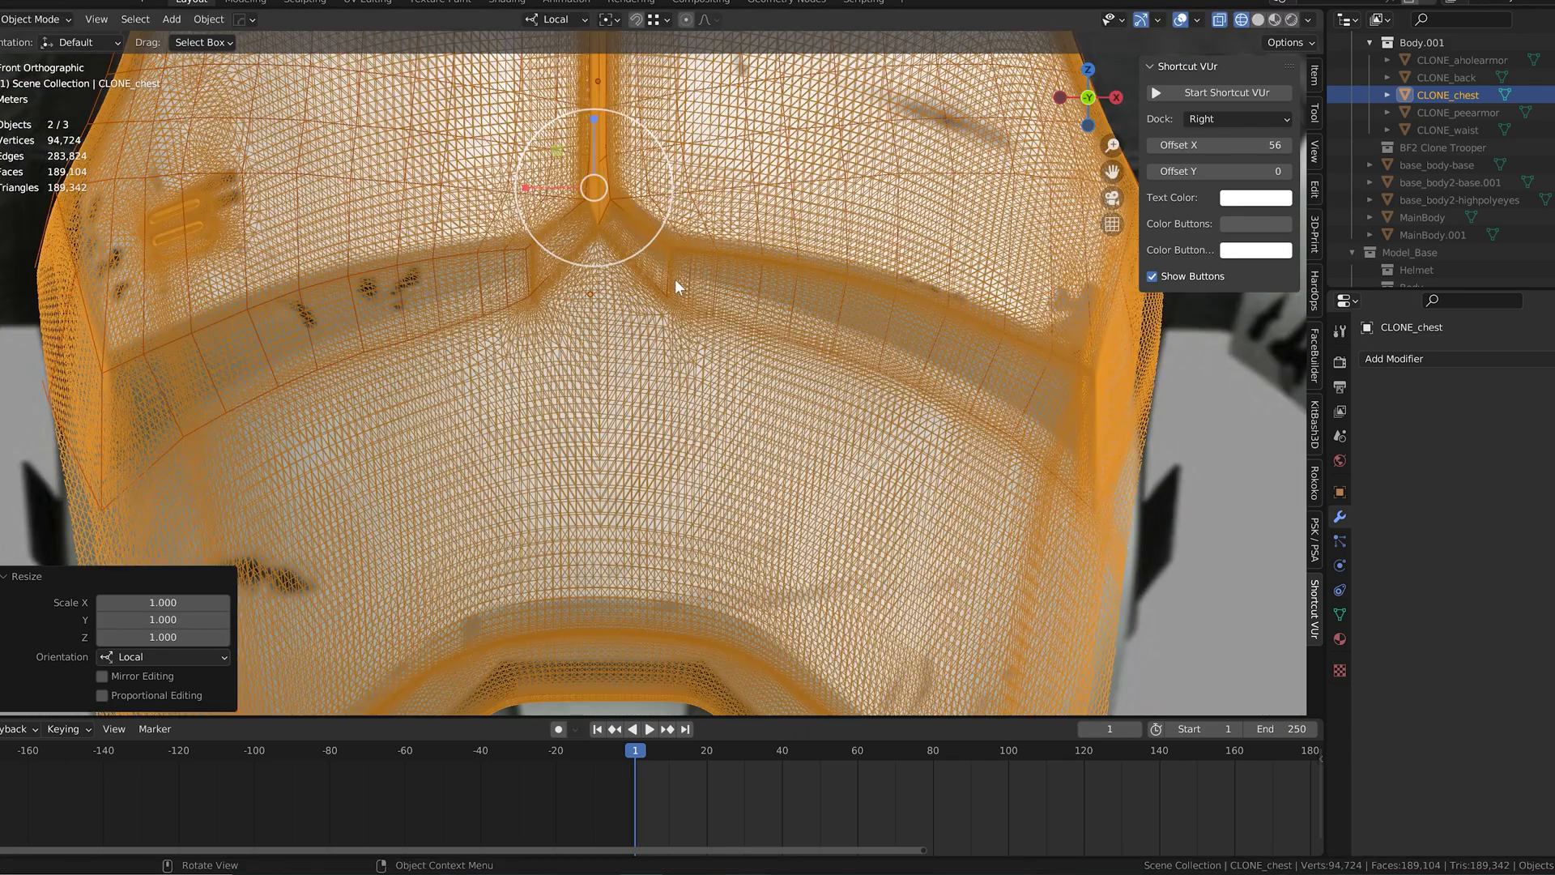
left_click_drag(531, 185, 612, 199)
scroll(659, 296, "down", 4)
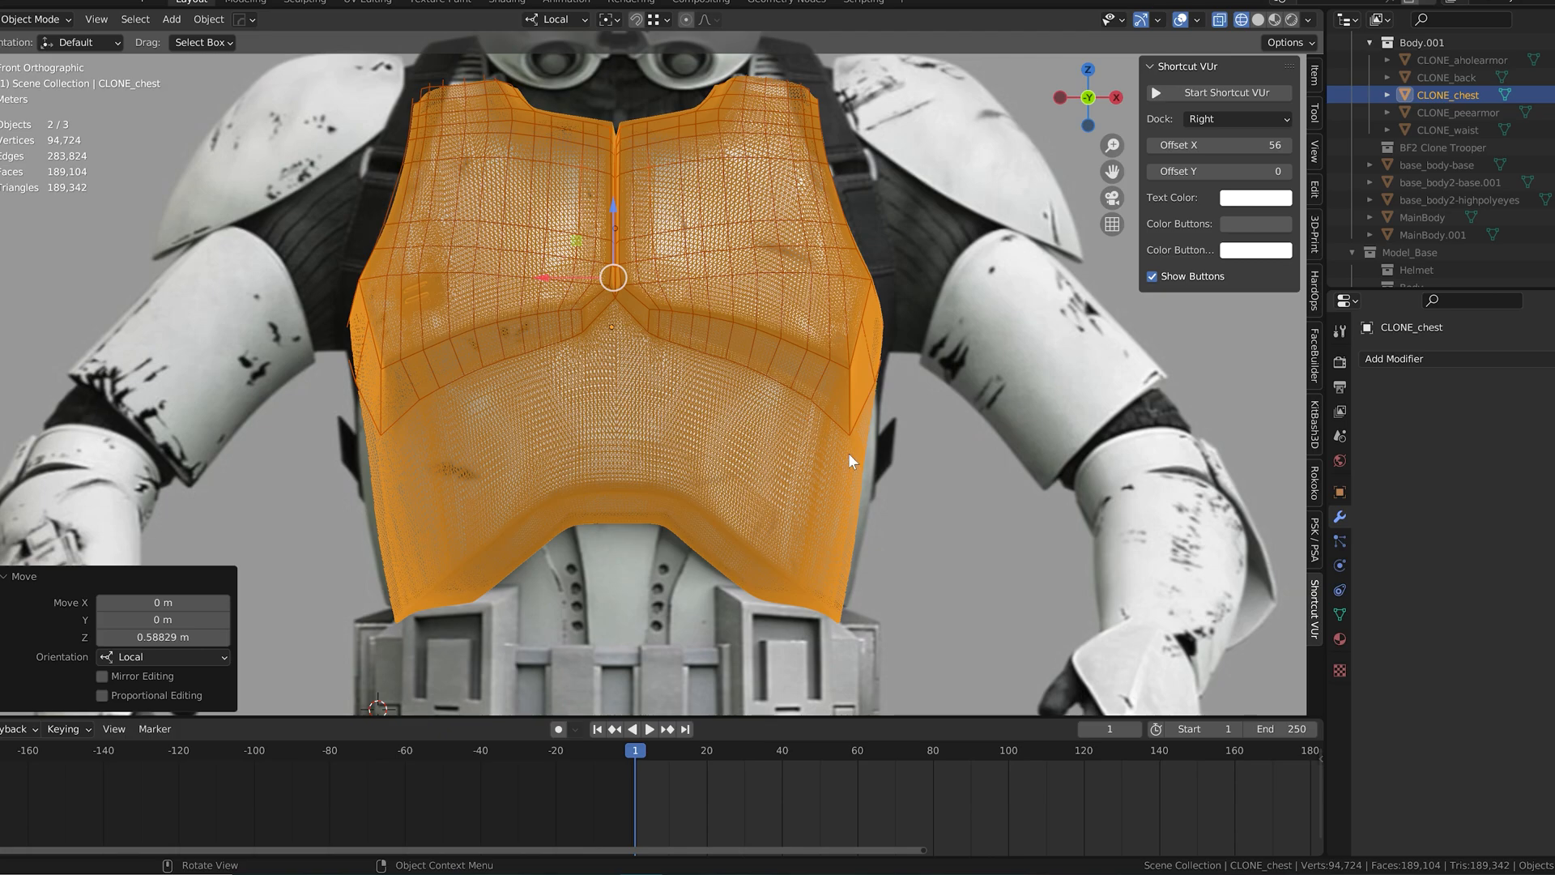
key("Tab")
key("Tab")
left_click(995, 324)
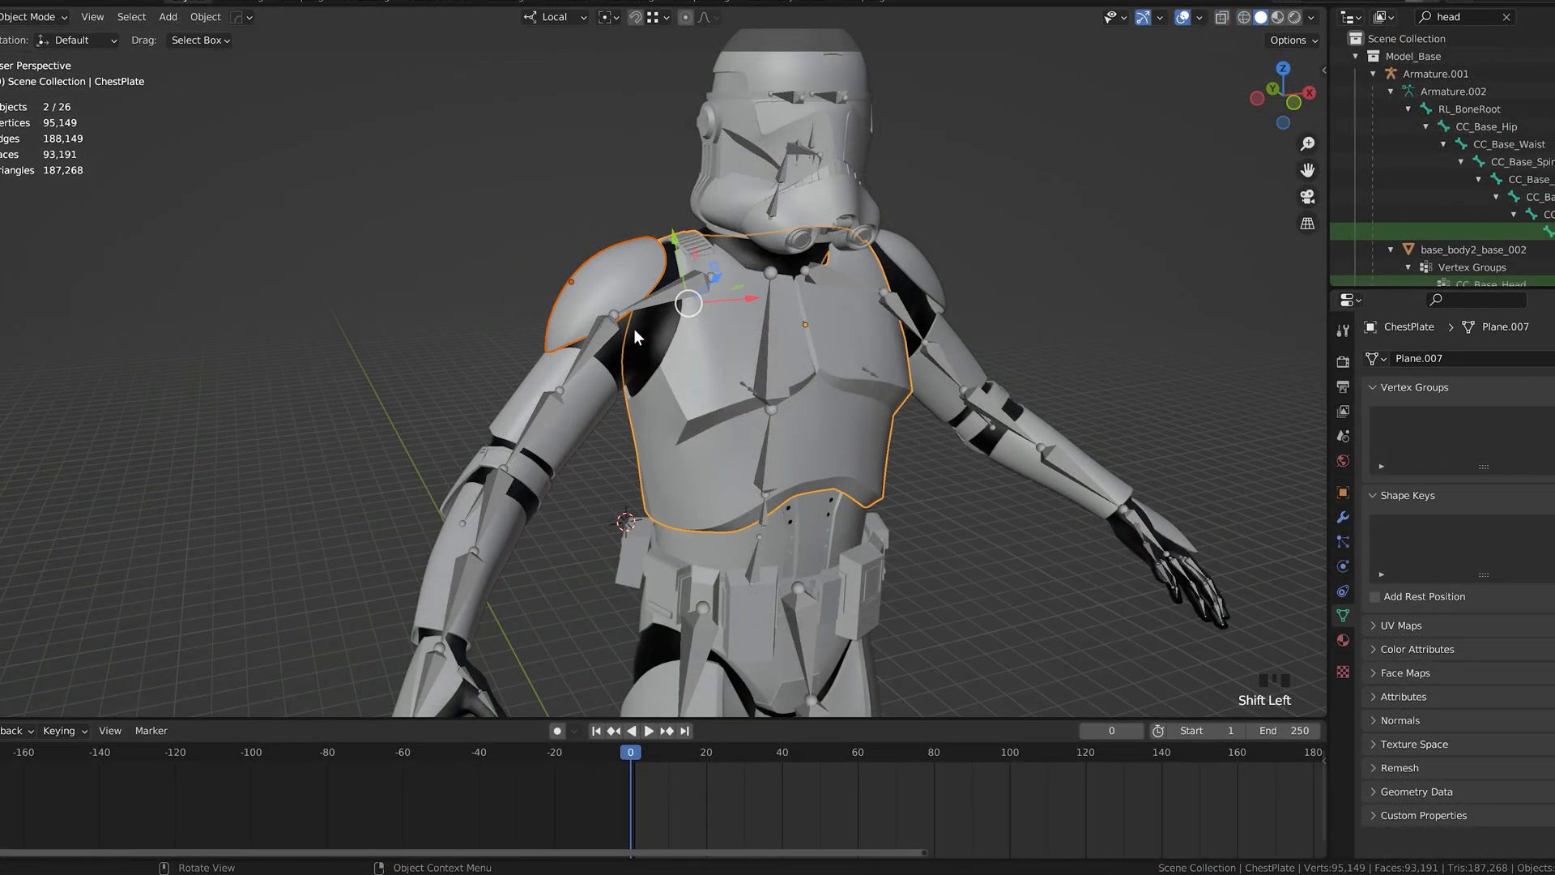
Step: Select the right shoulder armor together with the armature and switch to Pose Mode
left_click(598, 256)
left_click(677, 302, "shift")
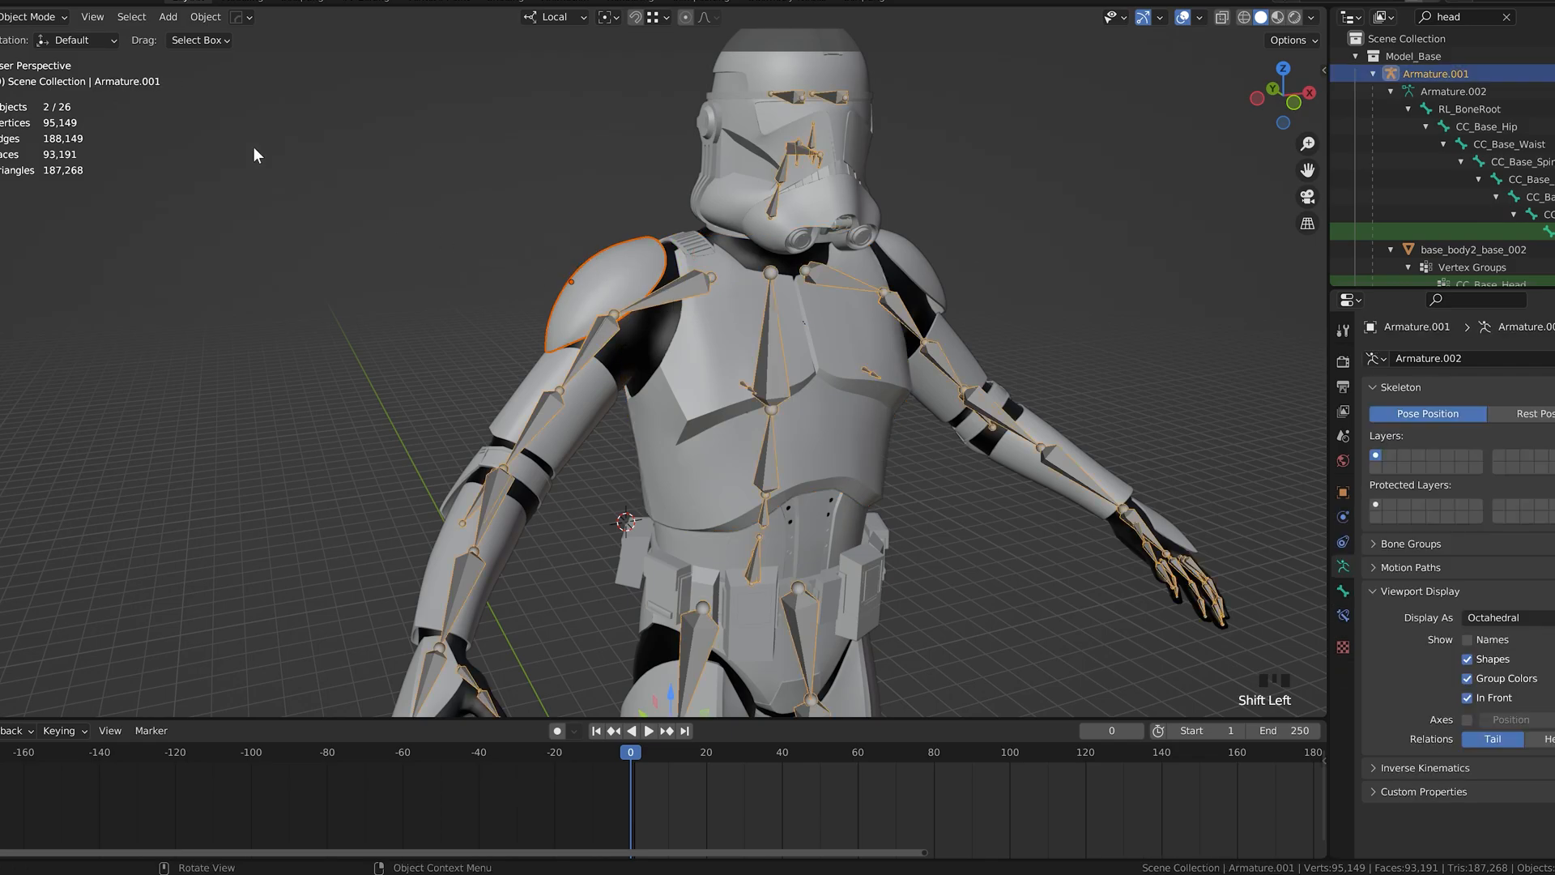
left_click(51, 77)
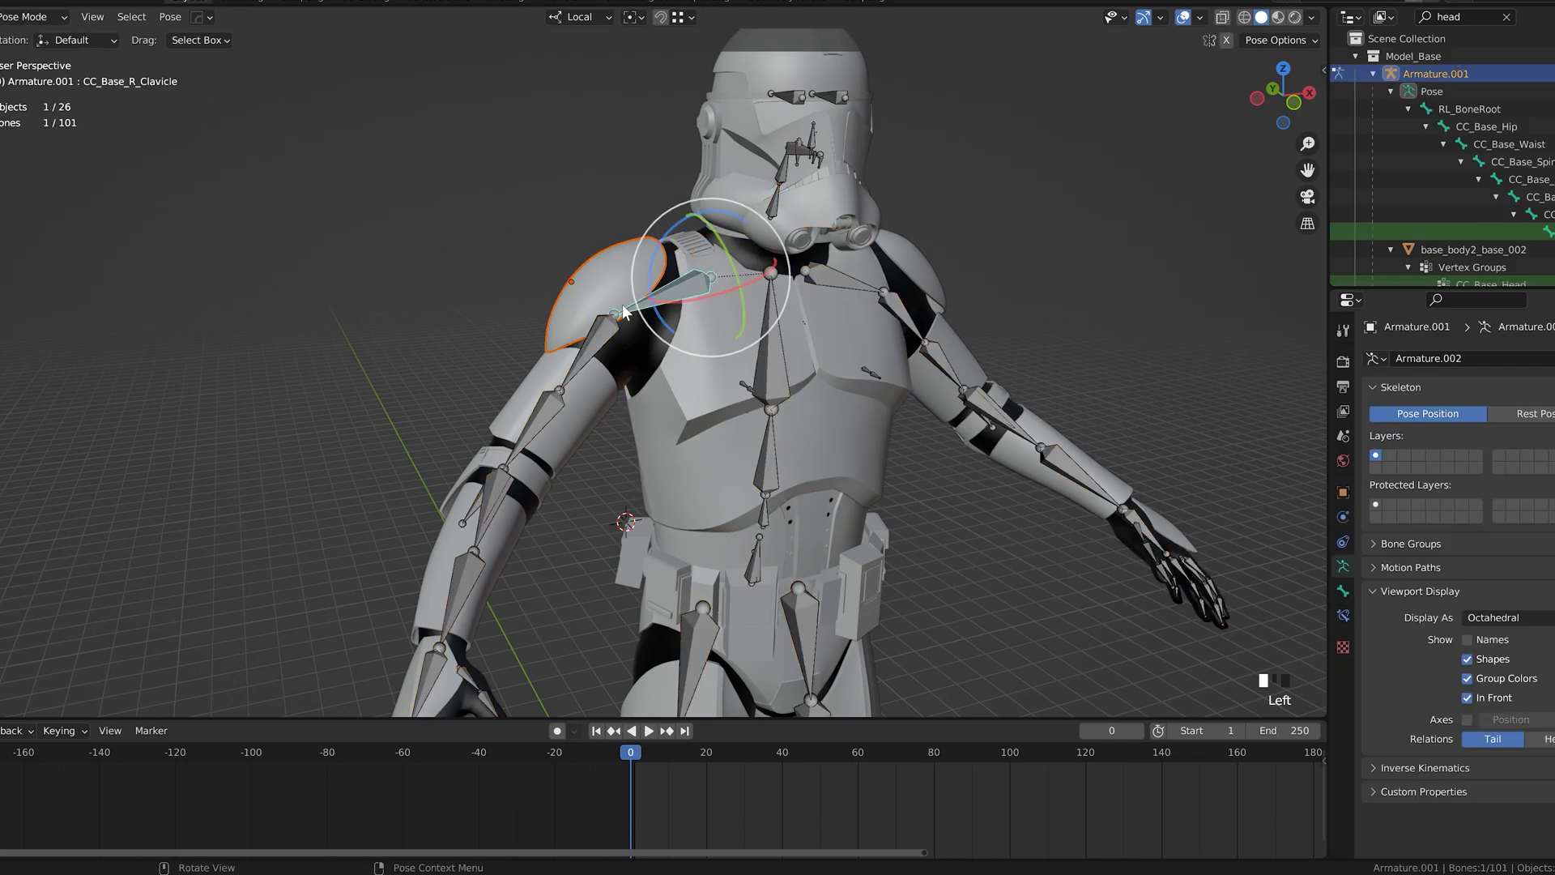
Step: Parent the shoulder armor to the right upper arm bone with the Bone option and return to Object Mode
left_click(677, 288)
left_click(606, 330)
middle_click_drag(606, 331, 595, 337)
left_click(595, 337)
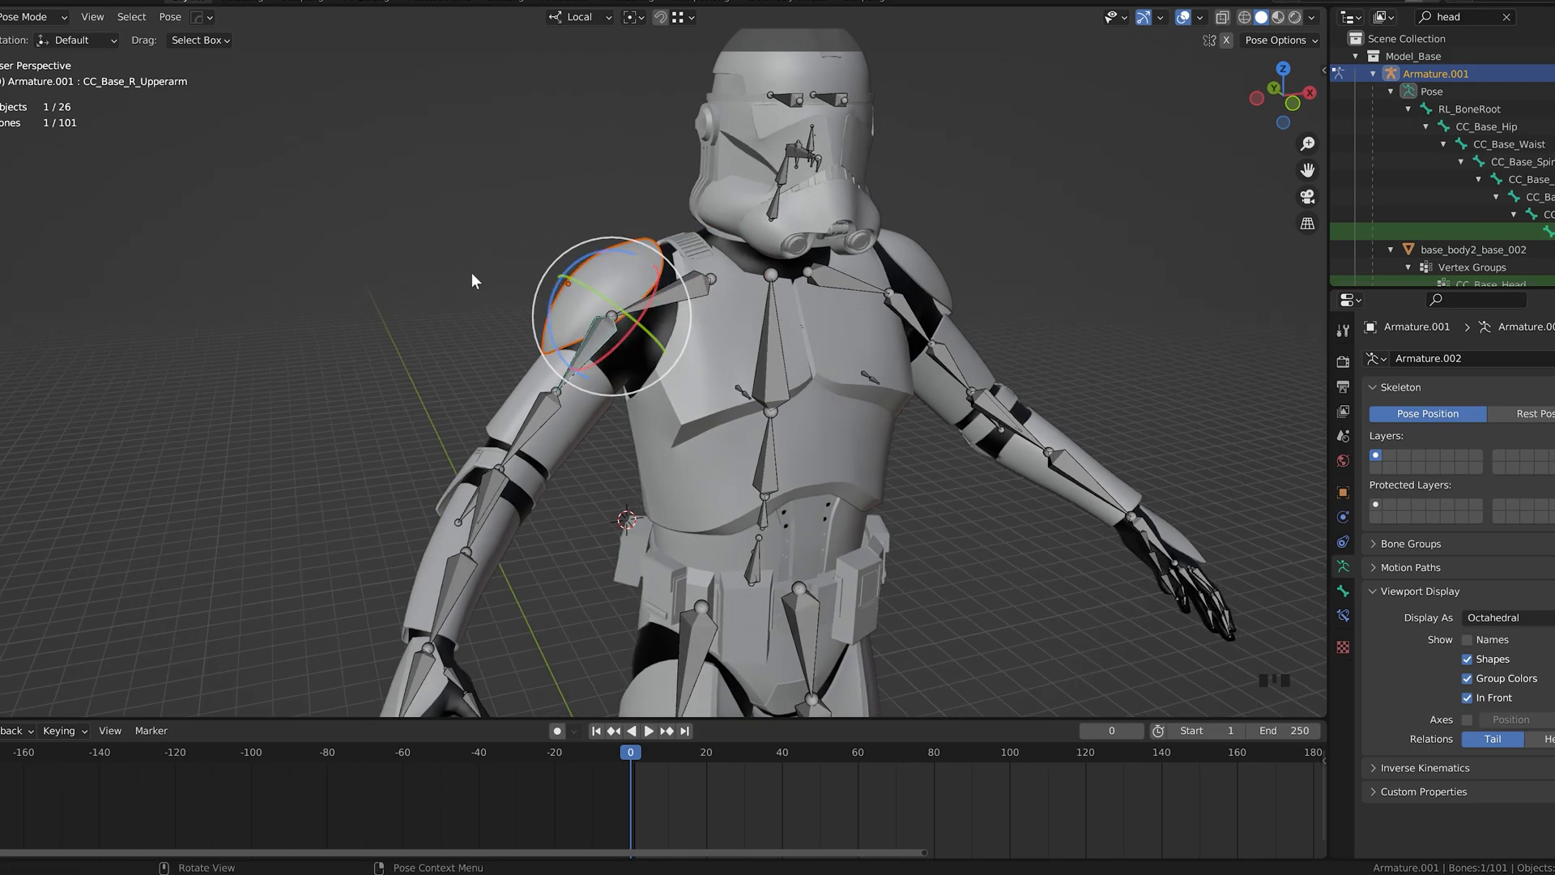
key("ctrl+p")
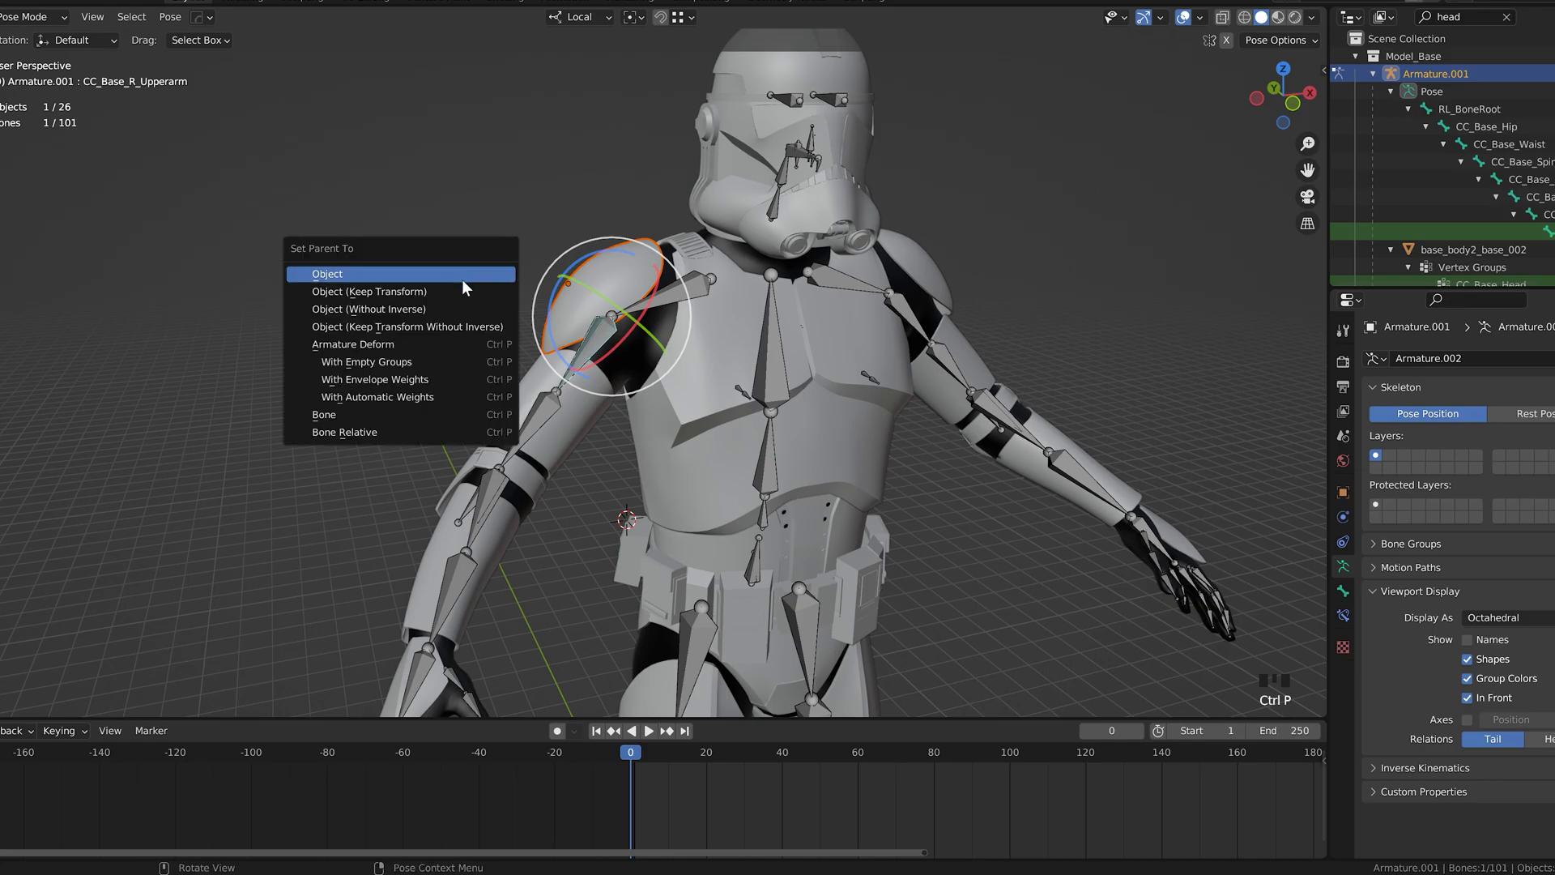
left_click(355, 414)
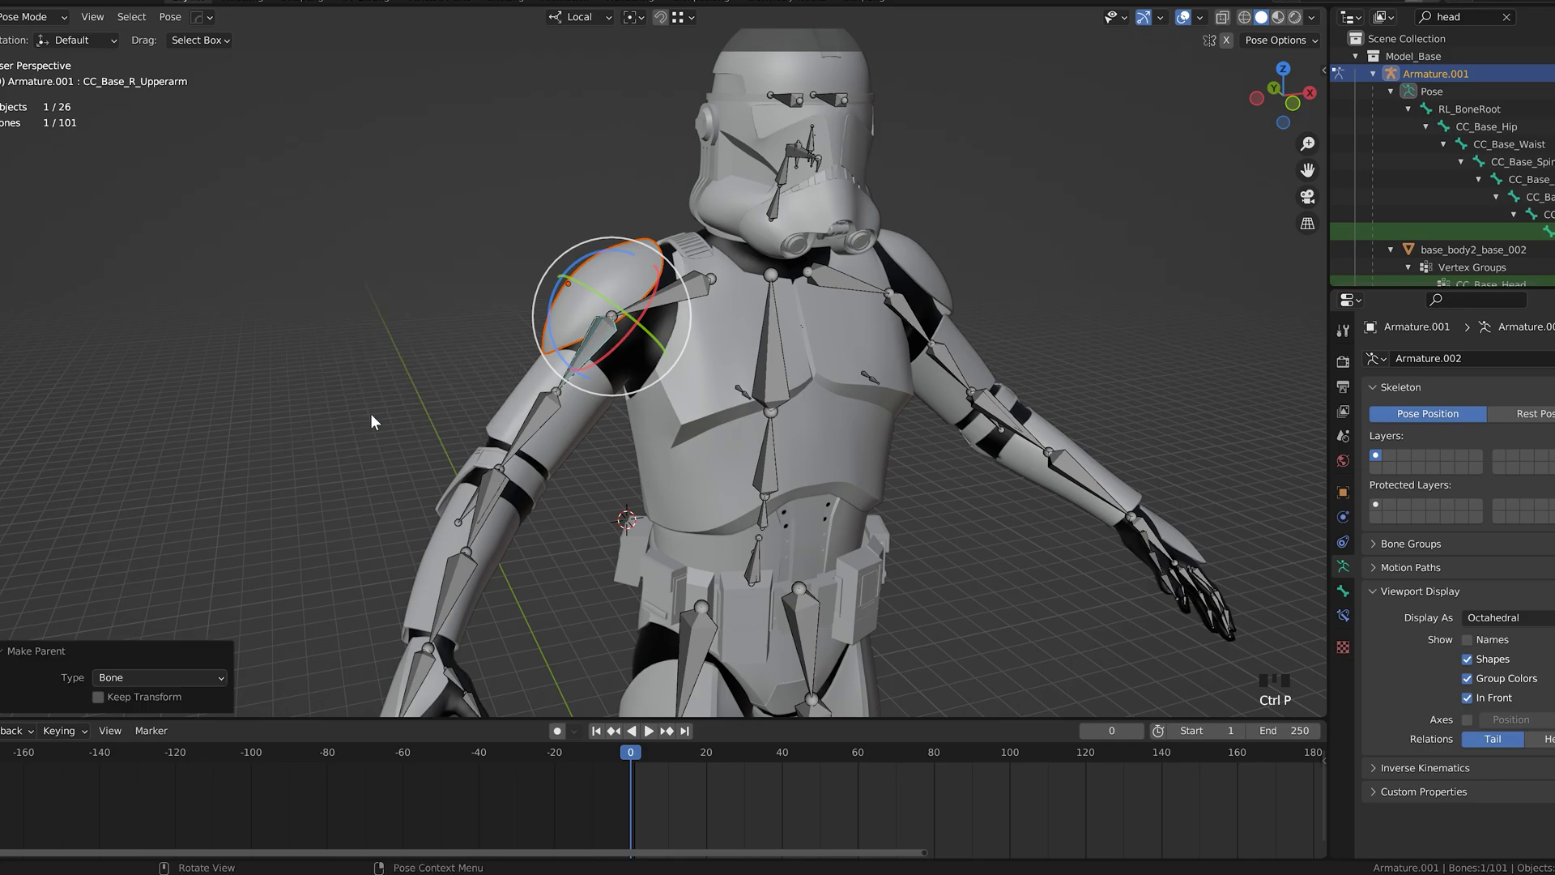
left_click(32, 16)
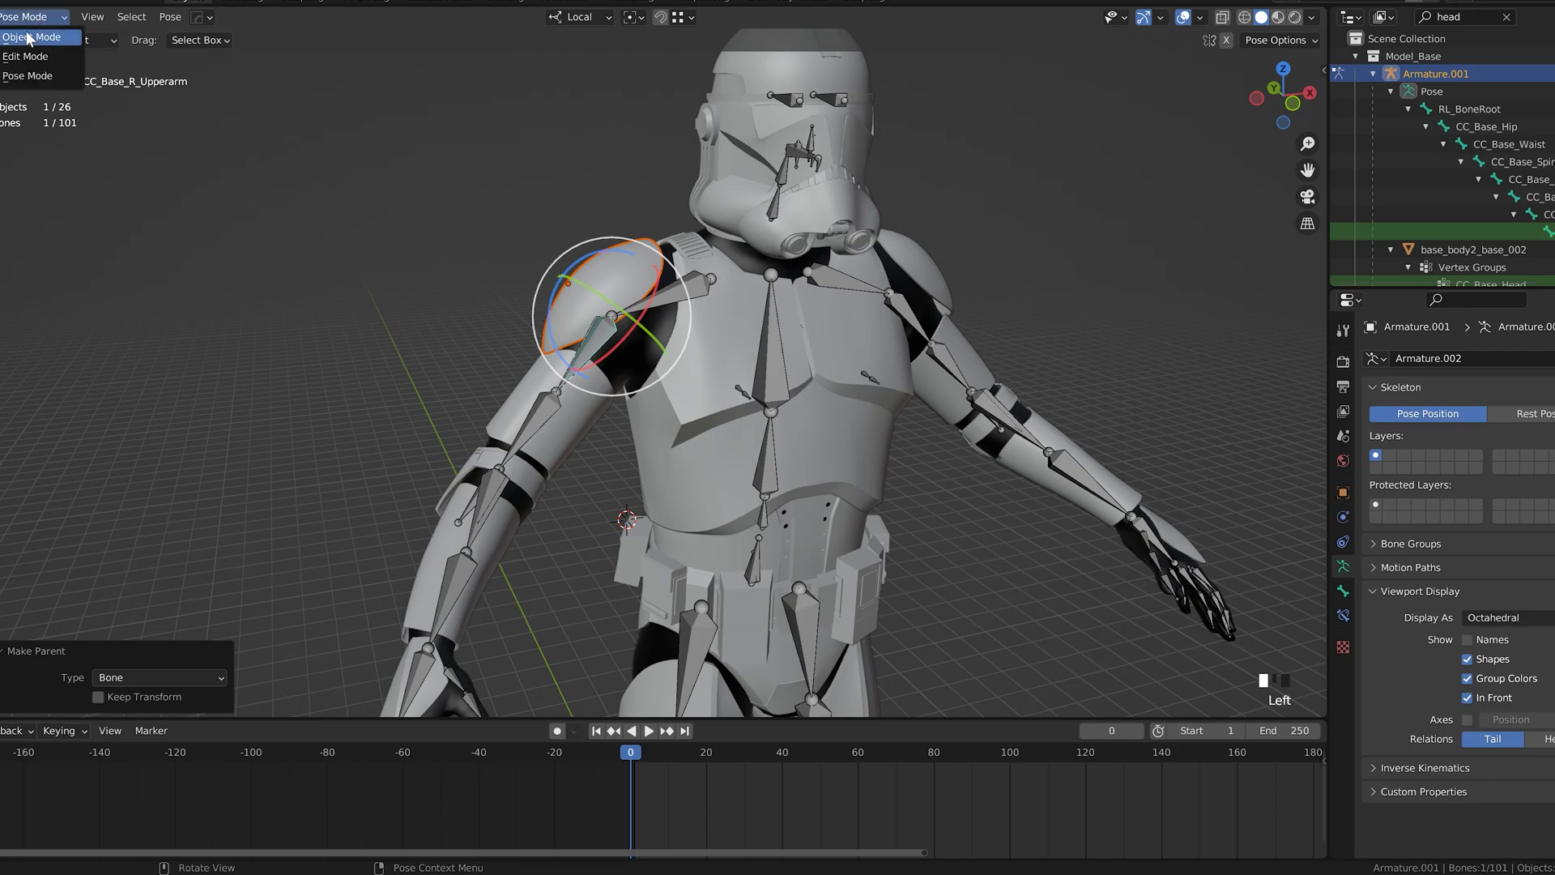
left_click(32, 39)
Step: Try rotating the right upper arm bone in Pose Mode, undo the rotation, and return to Object Mode
left_click(28, 17)
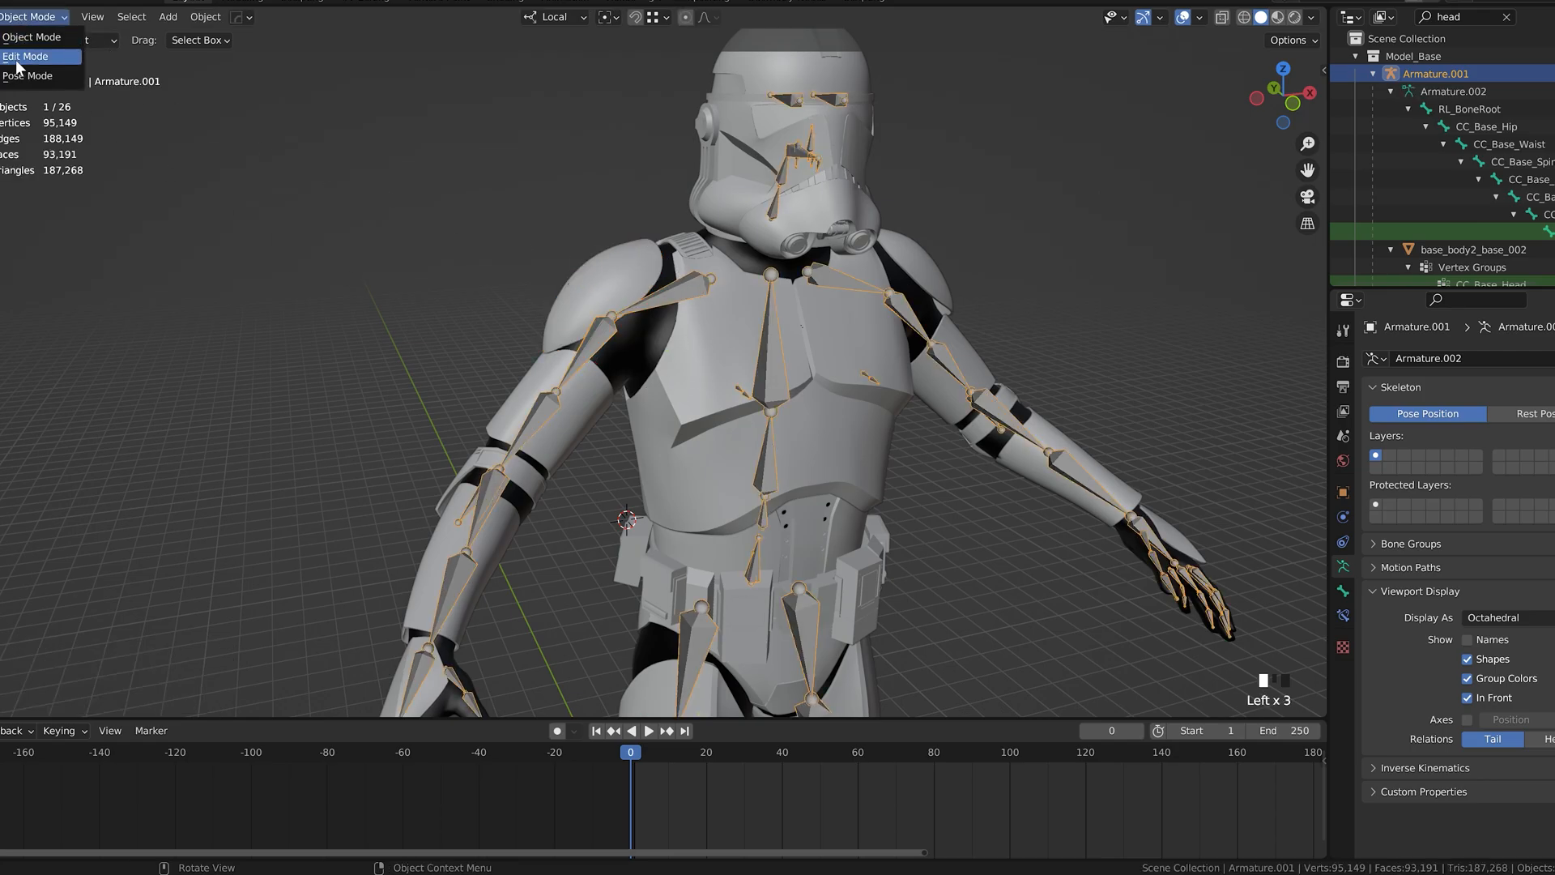
left_click(28, 75)
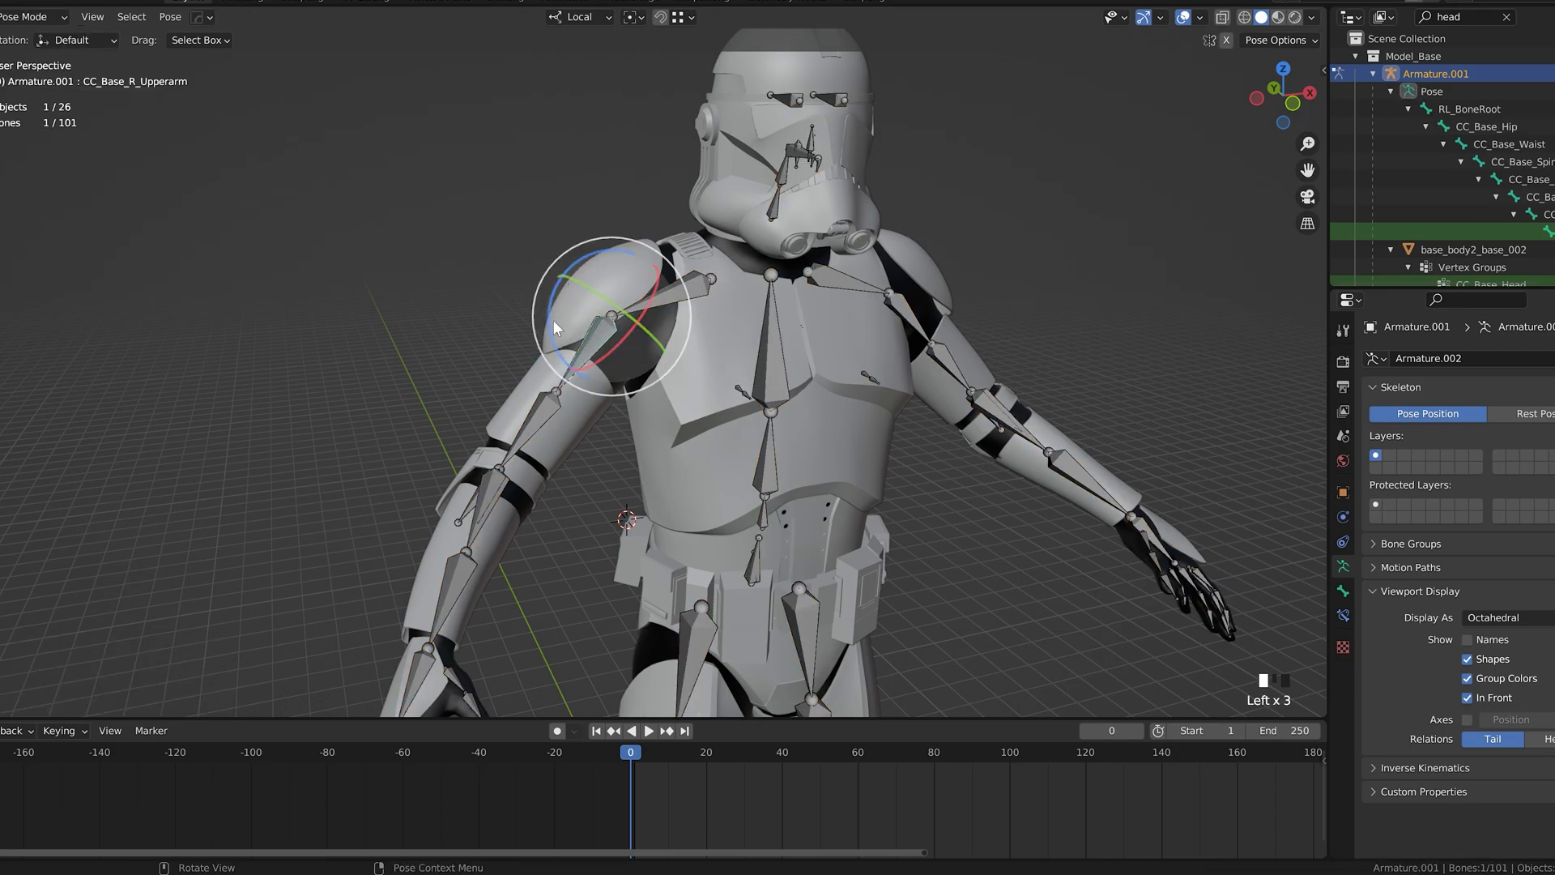
left_click_drag(550, 327, 555, 243)
key("ctrl+z")
left_click(28, 17)
left_click(28, 39)
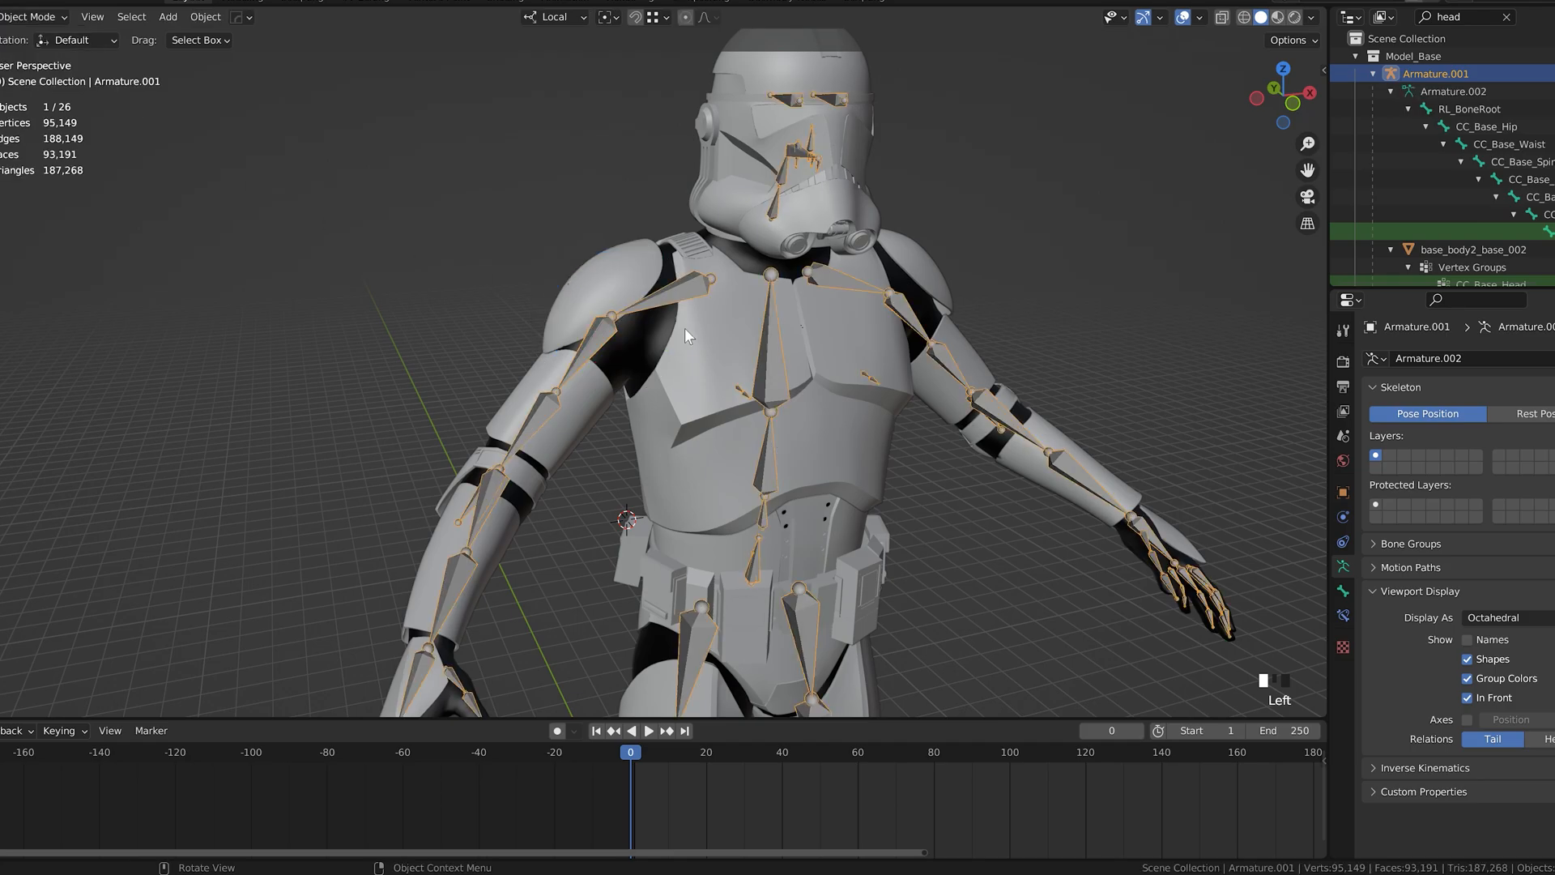
Step: Select the right upper arm armor together with the armature and switch to Pose Mode
left_click(538, 391)
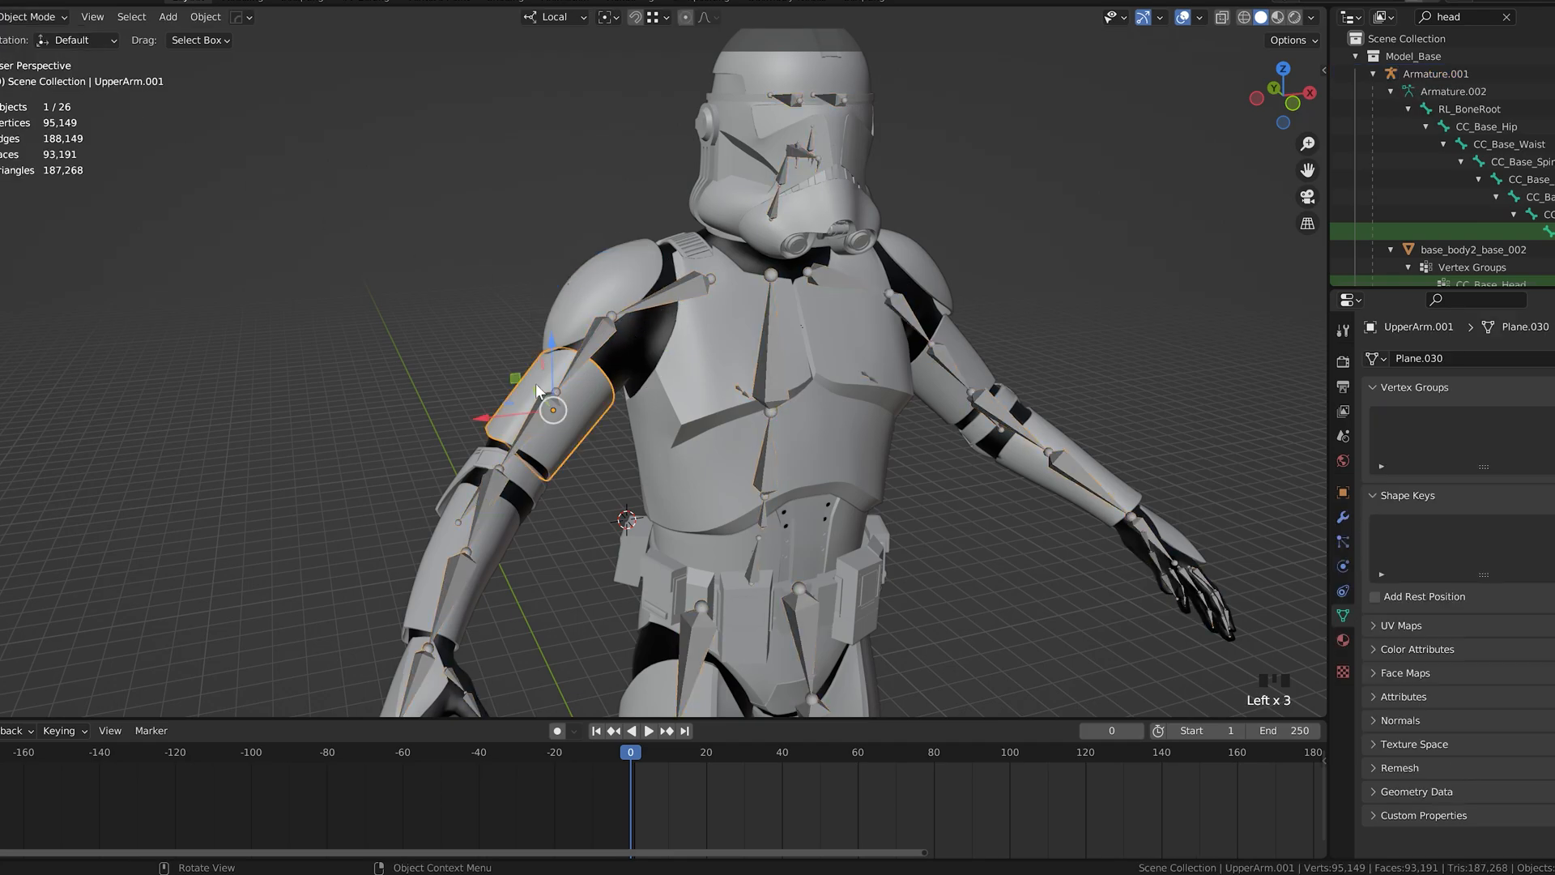
left_click(599, 342, "shift")
left_click(34, 17)
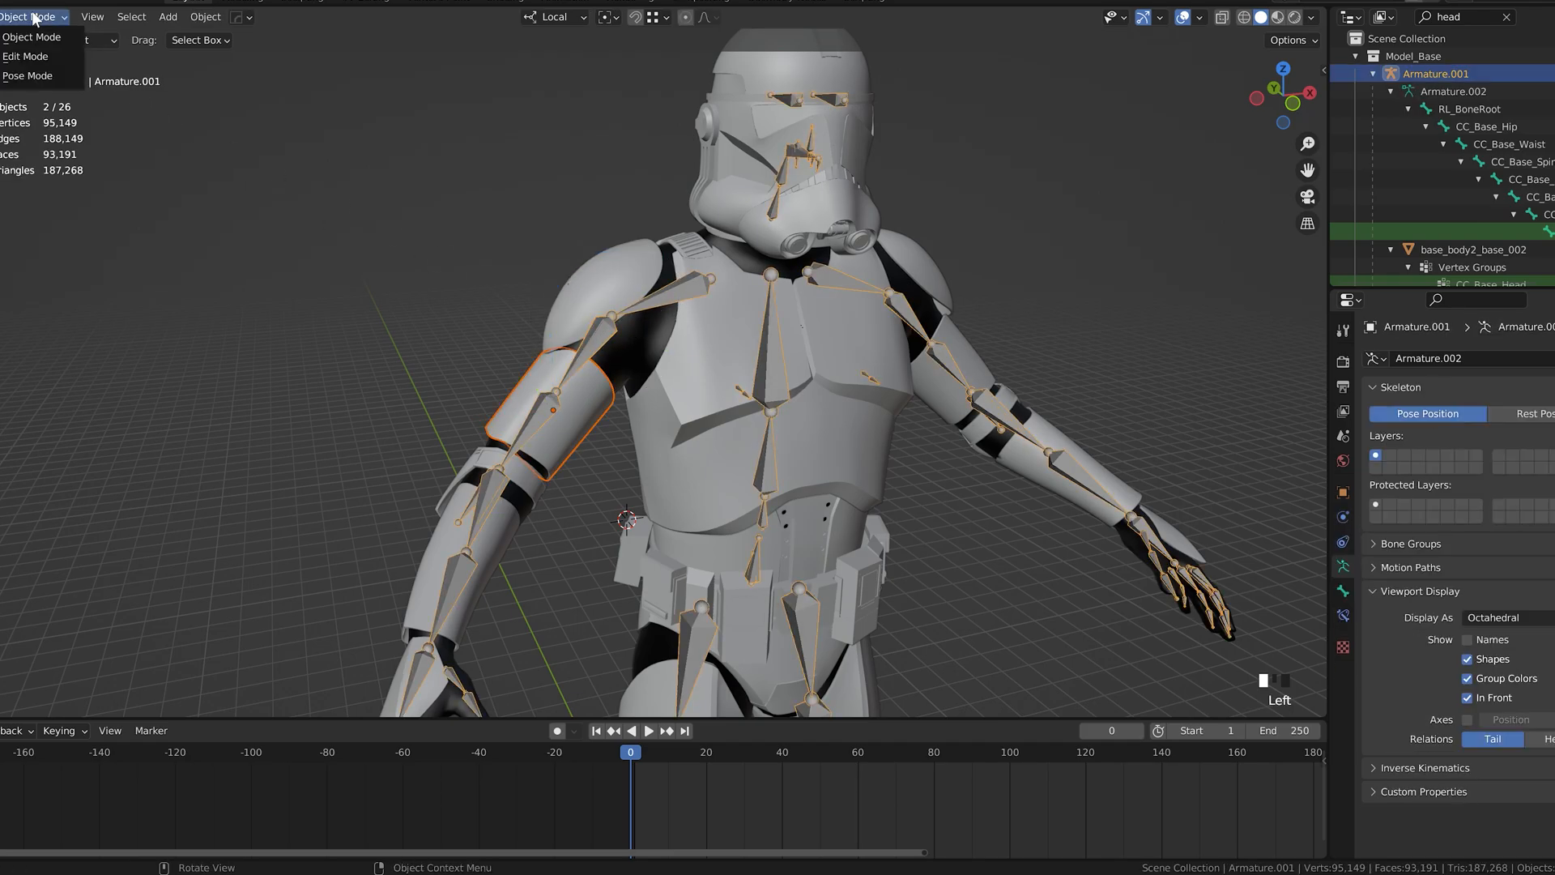
left_click(35, 75)
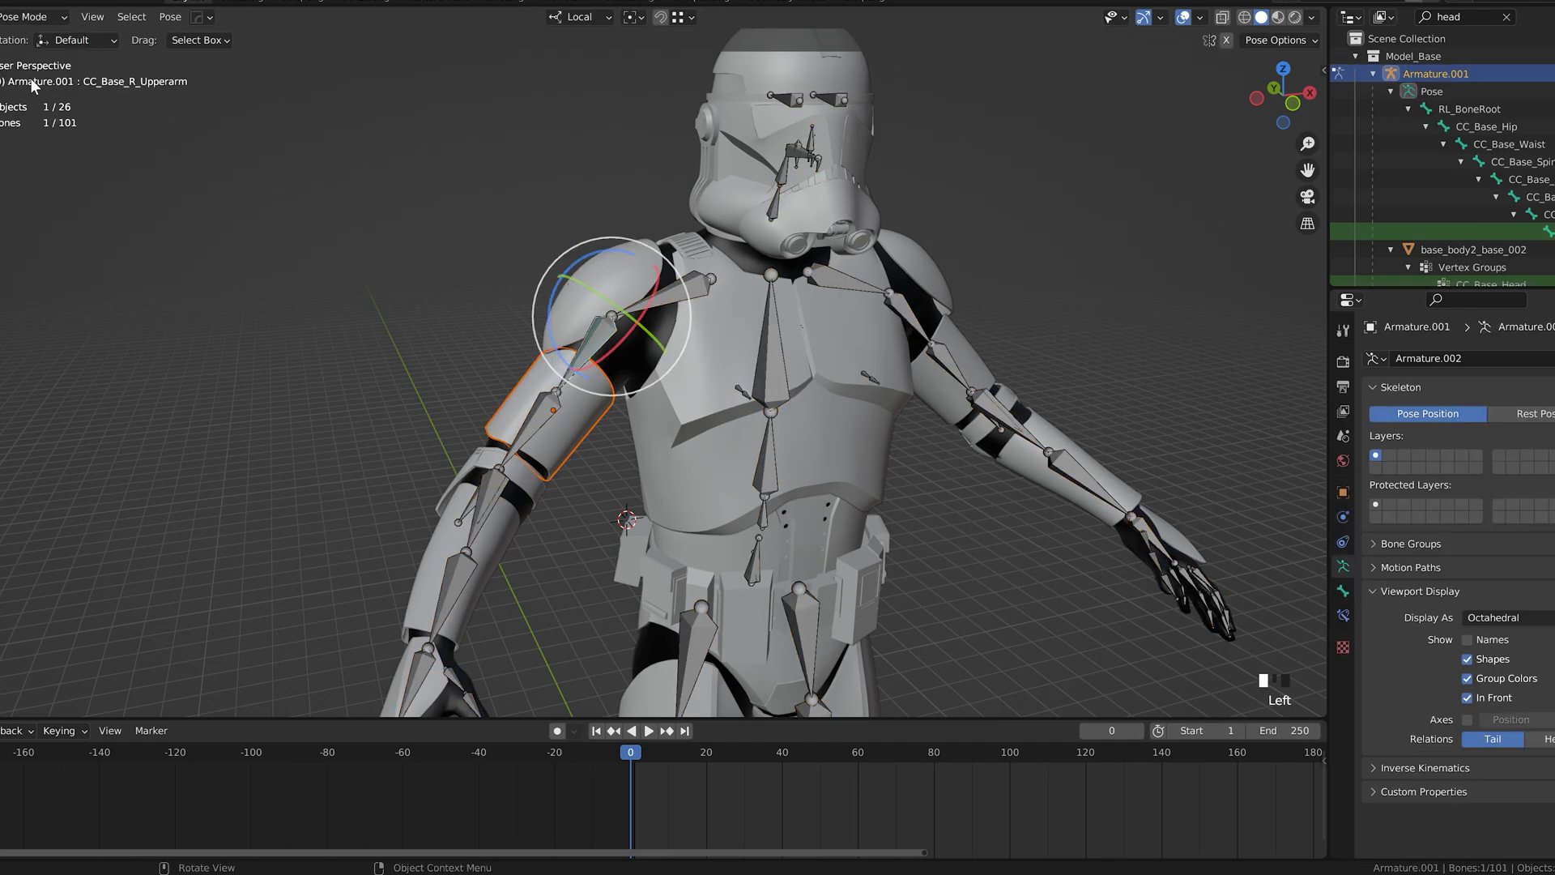
Step: Parent the upper arm armor to the right upper arm bone with the Bone option
left_click(604, 333)
key("ctrl+p")
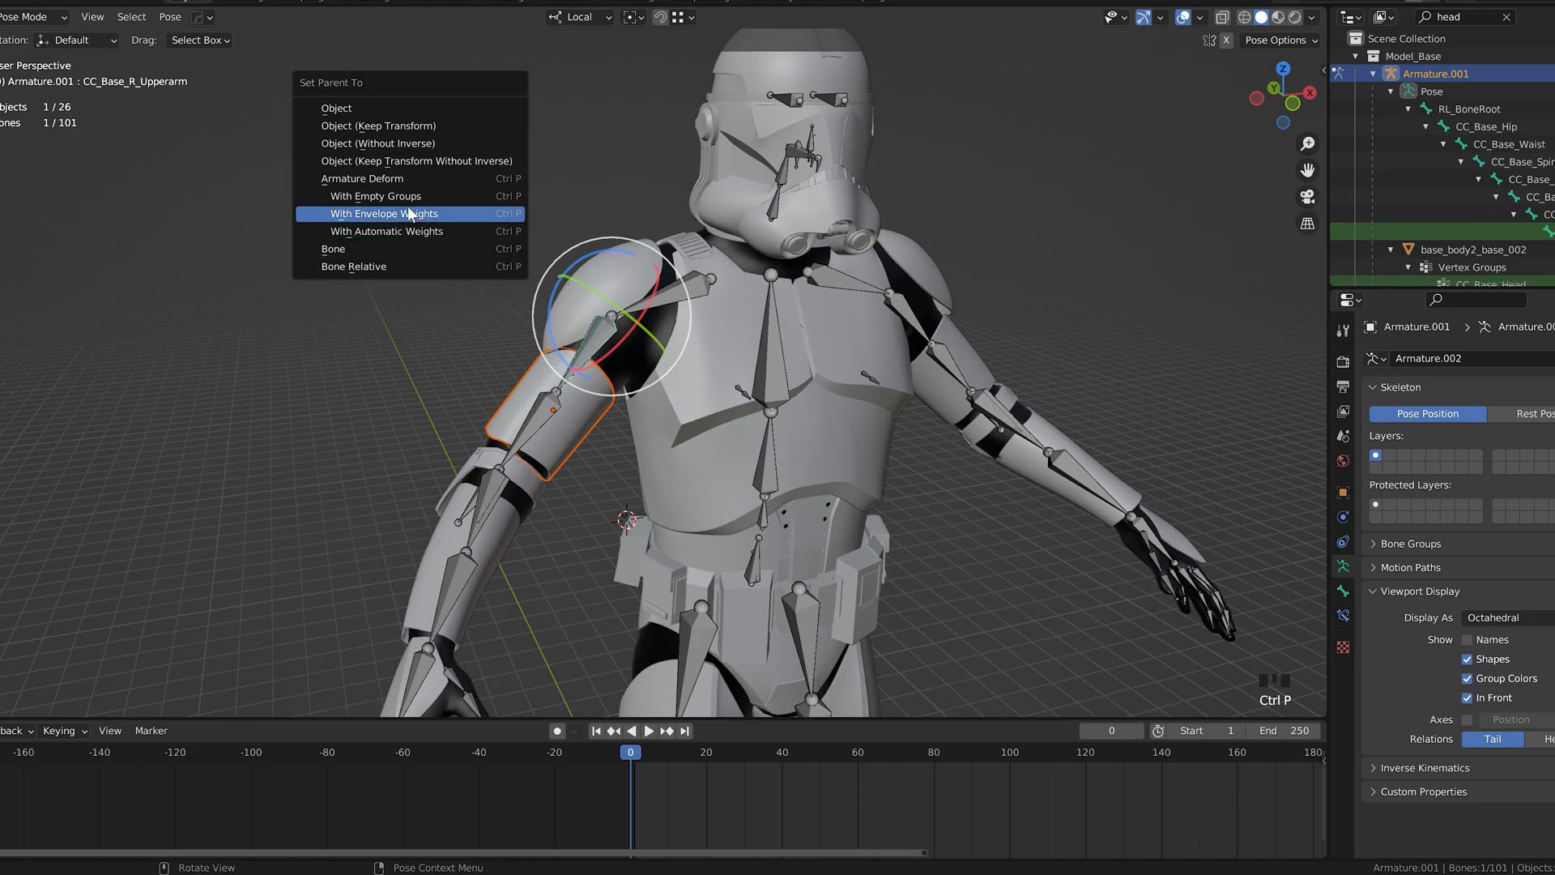
left_click(367, 250)
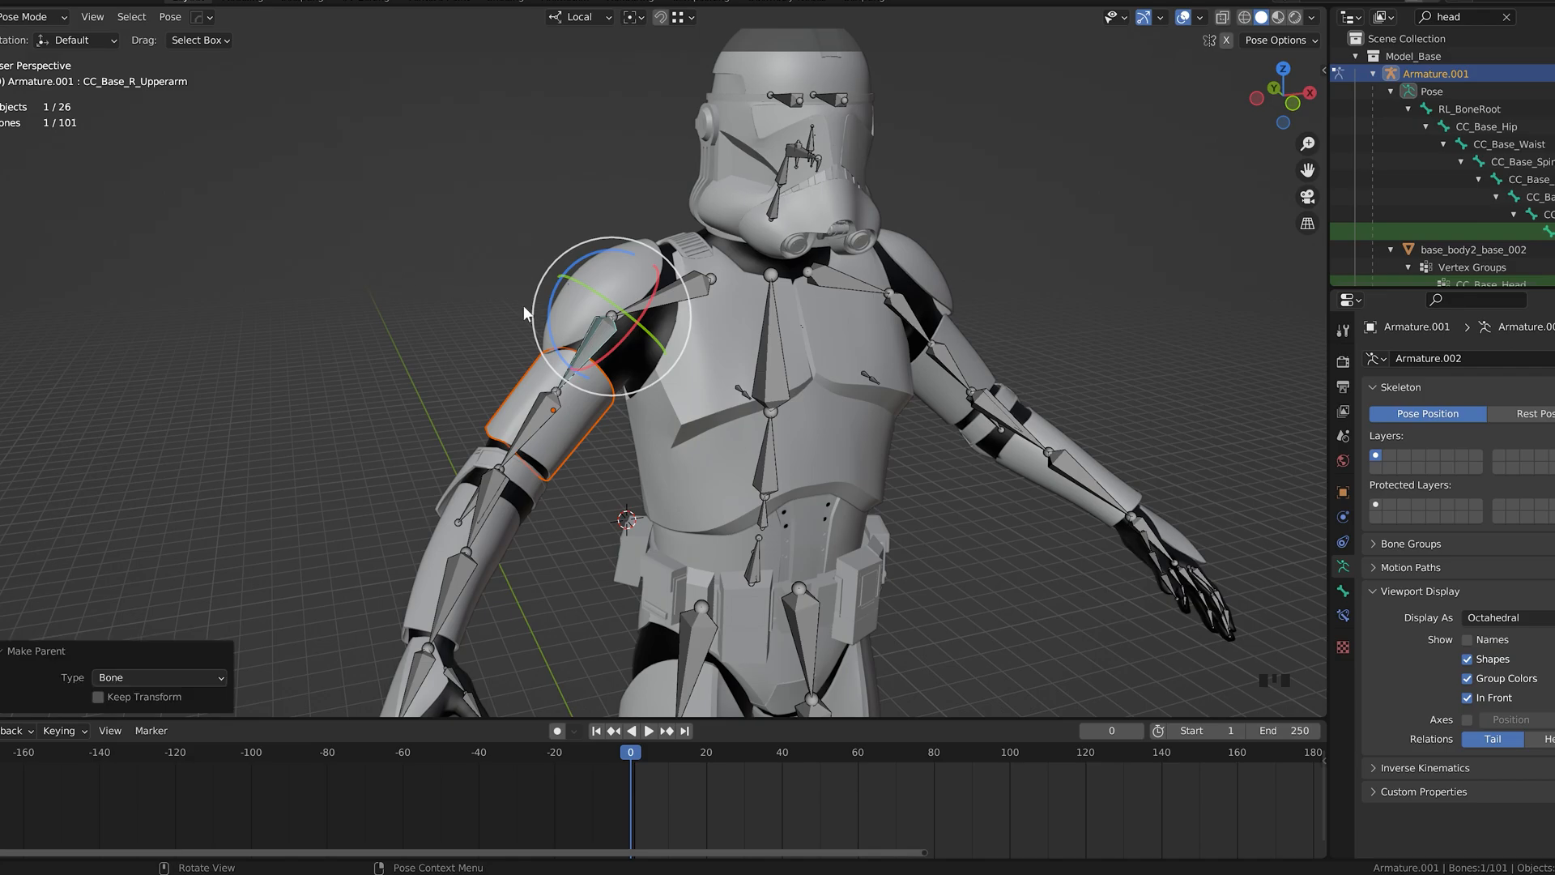
Step: Test the upper arm armor's parenting by rotating the right upper arm bone, and undo the rotation
left_click_drag(548, 309, 564, 275)
key("ctrl+z")
middle_click_drag(556, 440, 525, 385)
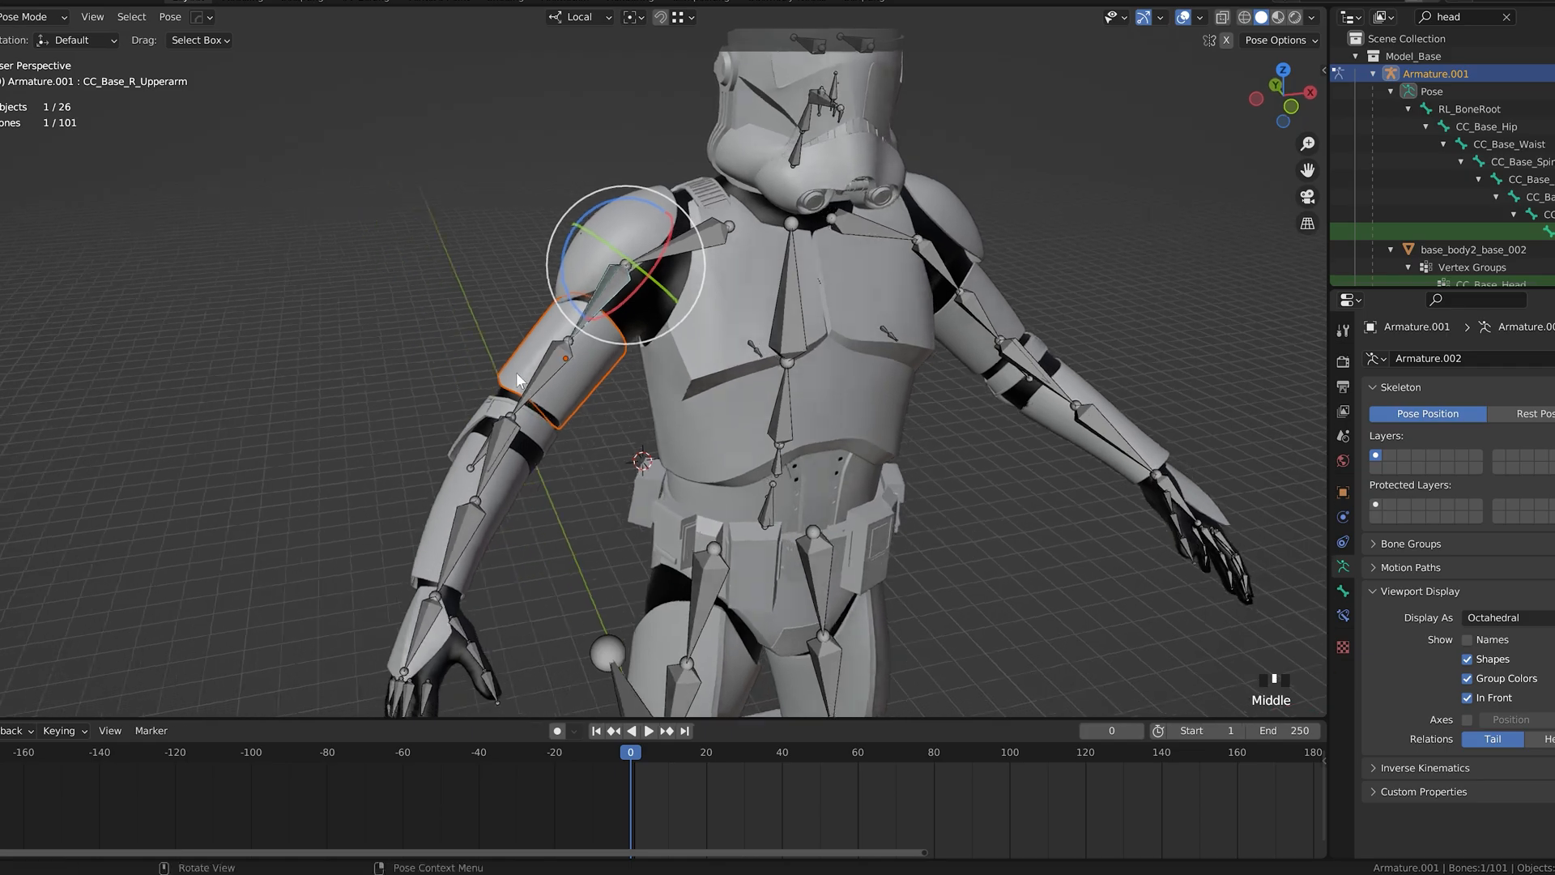
Step: Return to Object Mode, select the right elbow armor together with the armature, and switch back to Pose Mode
left_click(32, 16)
left_click(24, 34)
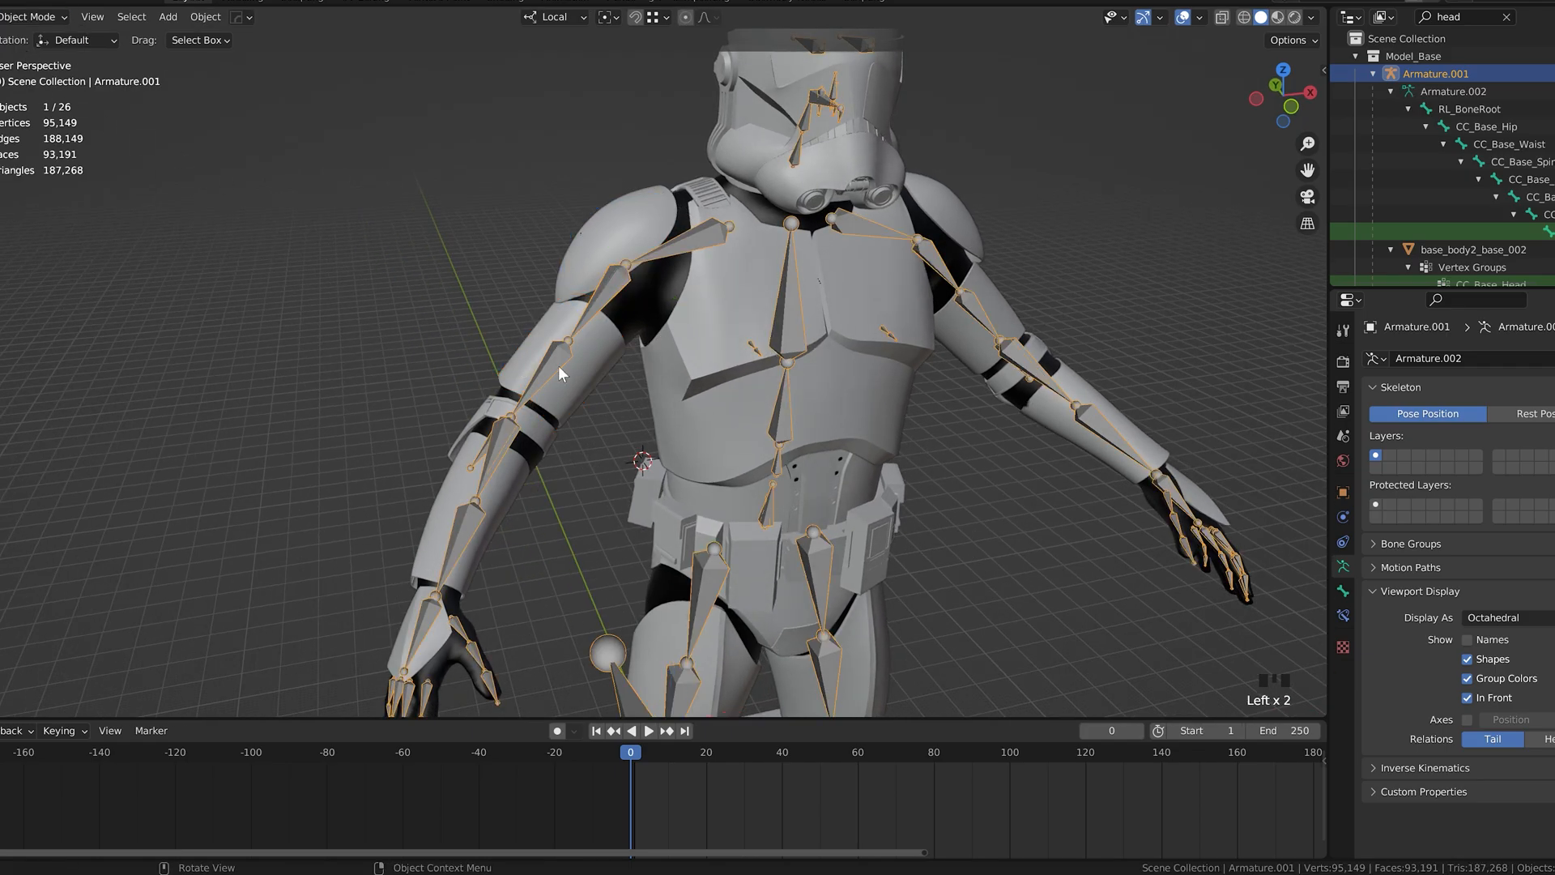
left_click(522, 430, "shift")
left_click(39, 17)
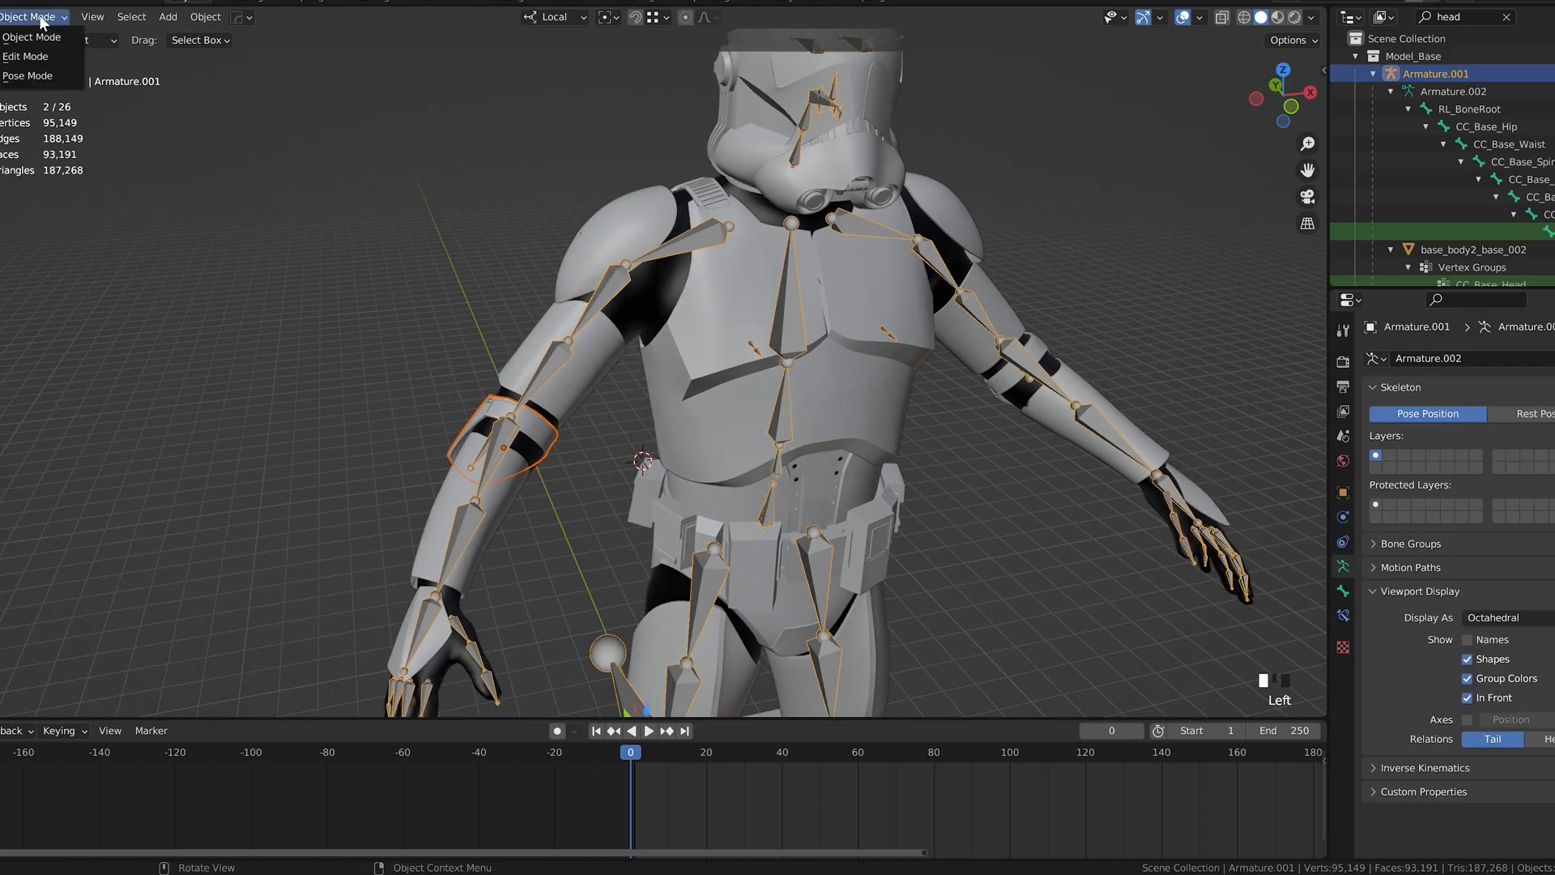
left_click(32, 76)
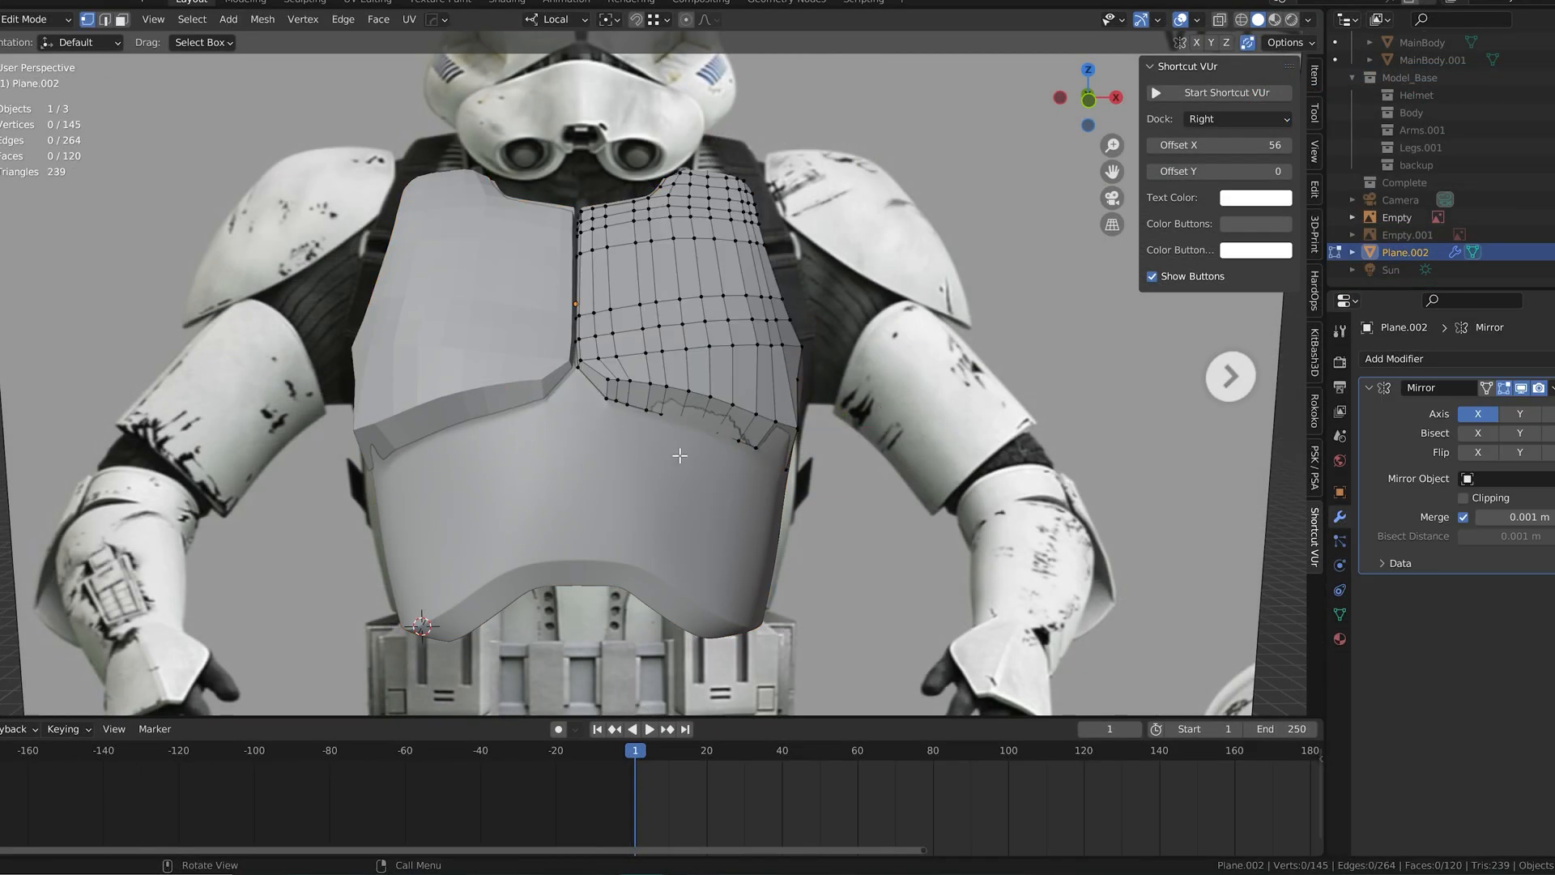
Step: Move CLONE_chest about -0.319 m along local Z and open the Plane.002 retopology mesh in Edit Mode at its side
left_click_drag(575, 328, 576, 334)
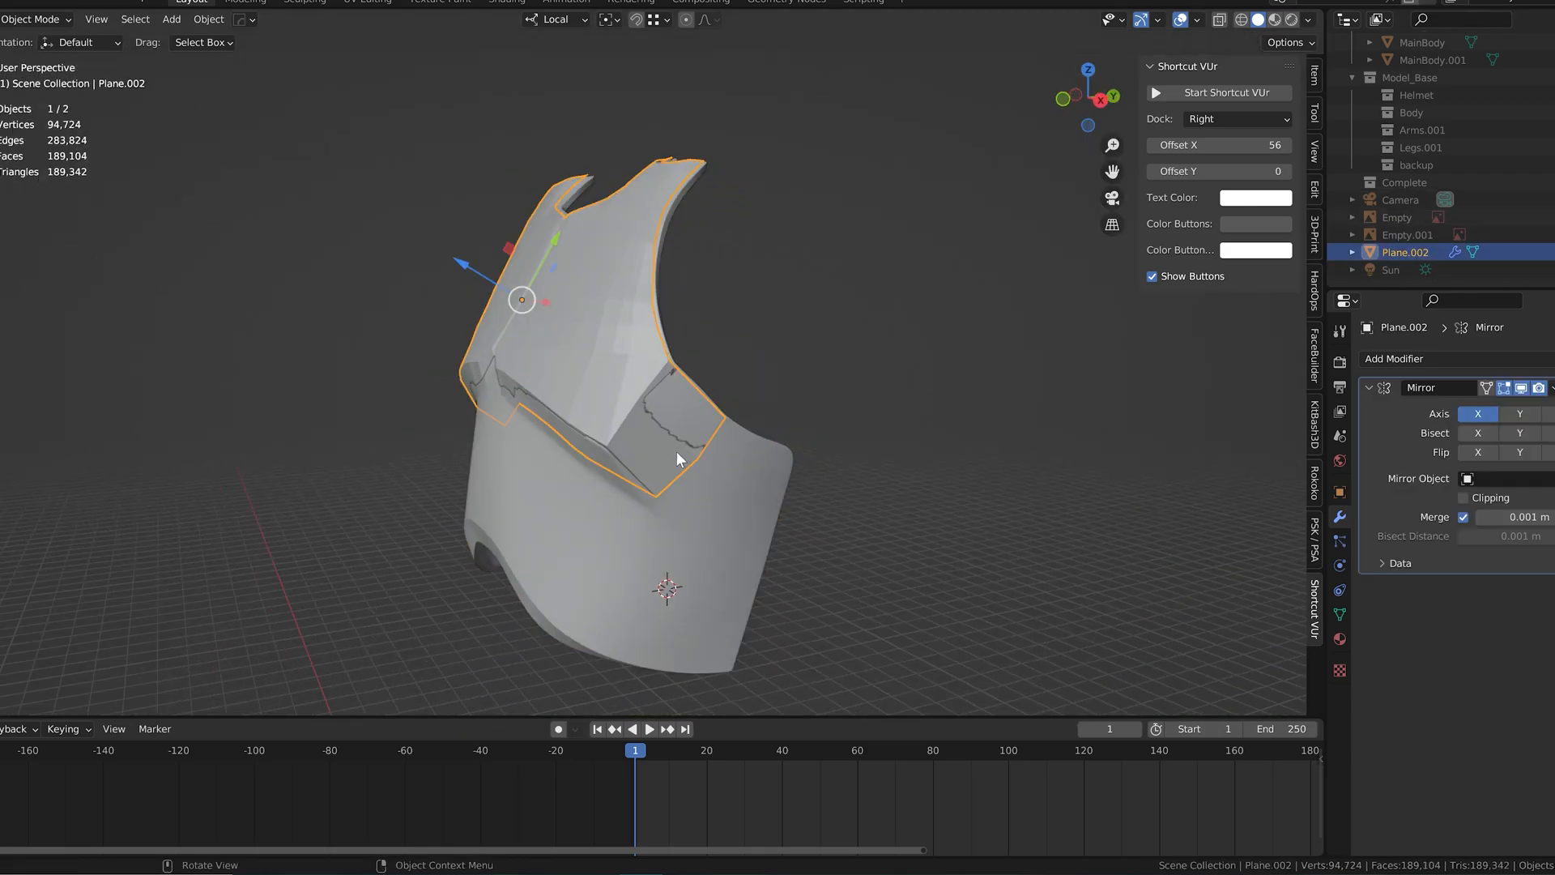
key("Tab")
scroll(677, 453, "up", 3)
middle_click_drag(701, 455, 664, 339)
left_click_drag(715, 400, 722, 404)
middle_click_drag(725, 407, 684, 402)
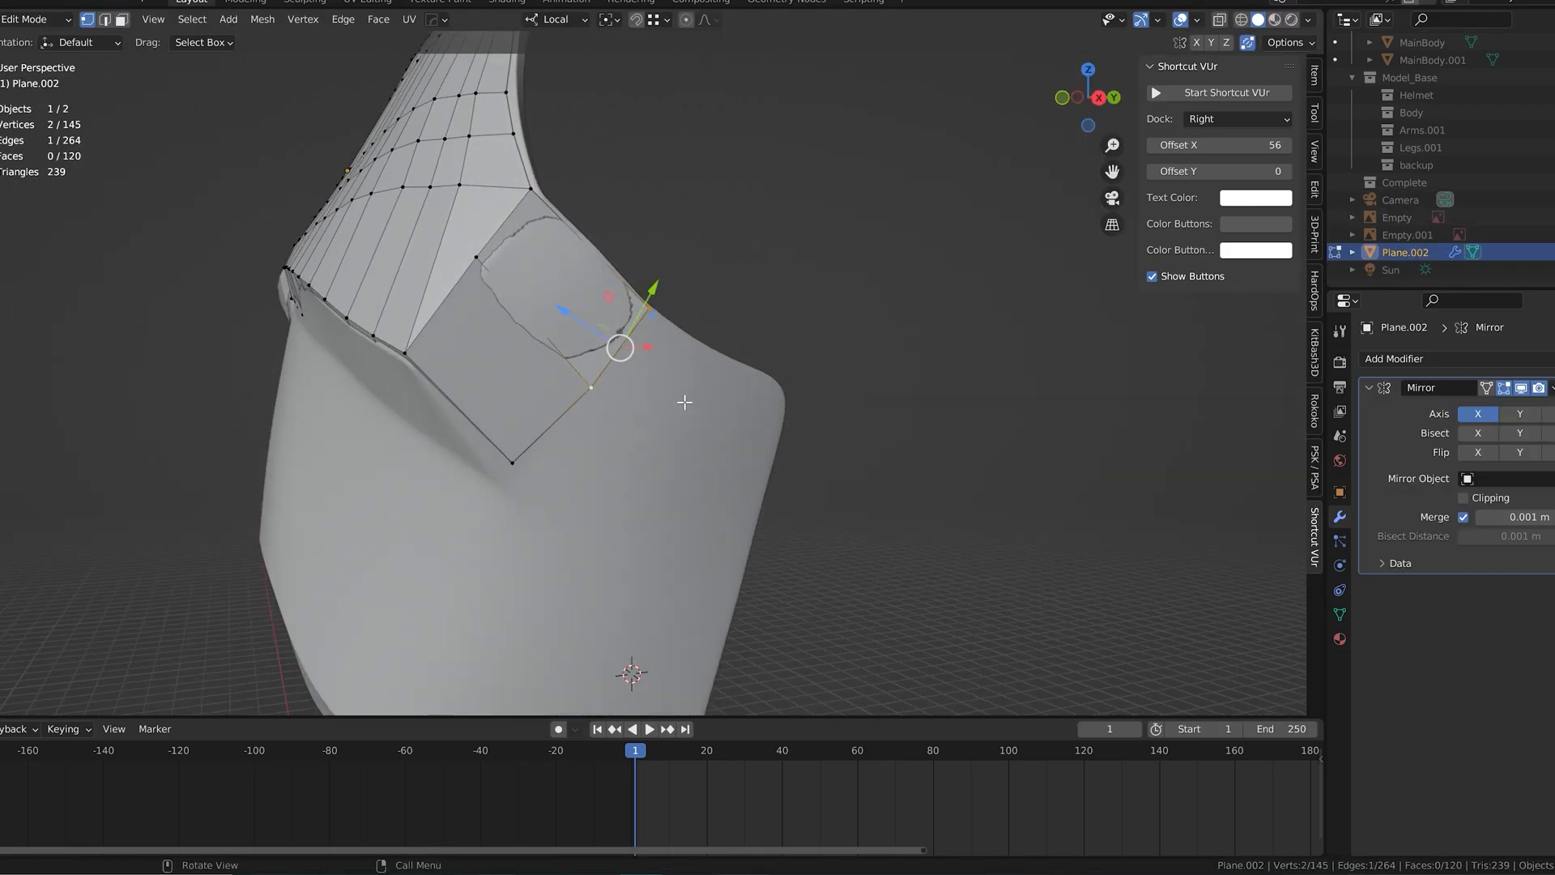
Step: Extrude the lower side edges of the retopology mesh into a new row of quads along the chest's side
left_click(526, 469, "shift")
key("e")
left_click(712, 498)
middle_click_drag(716, 501, 772, 536)
left_click_drag(765, 504, 755, 492)
middle_click_drag(755, 493, 703, 411)
left_click(555, 386)
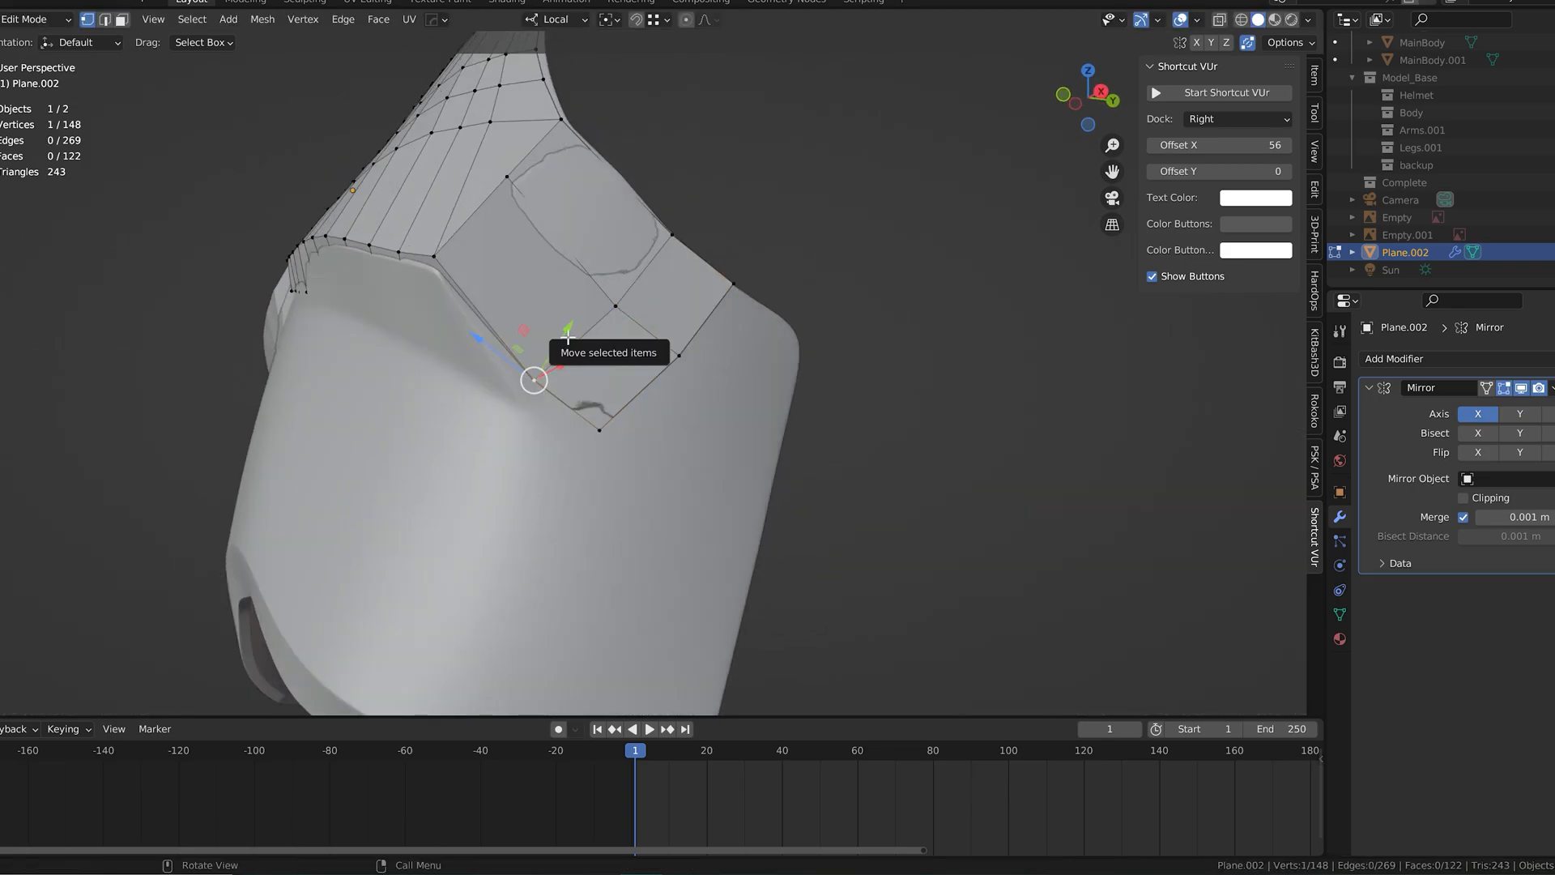
Step: Reposition the vertices of the new side quads to follow the contour of the underlying chest armor
left_click(733, 284)
middle_click_drag(733, 288, 646, 427)
left_click_drag(582, 512, 582, 503)
left_click_drag(618, 424, 616, 429)
middle_click_drag(615, 429, 621, 386)
left_click(499, 493)
left_click_drag(523, 450, 518, 459)
middle_click_drag(517, 459, 603, 486)
left_click(700, 480)
left_click_drag(734, 492, 730, 491)
middle_click_drag(729, 491, 681, 417)
Step: Extrude further geometry down the chest's side and adjust its vertices over the high-poly surface
left_click(617, 382, "alt")
key("e")
left_click(695, 436)
left_click(703, 395)
left_click_drag(646, 356, 665, 369)
left_click(621, 478)
left_click_drag(564, 440, 616, 475)
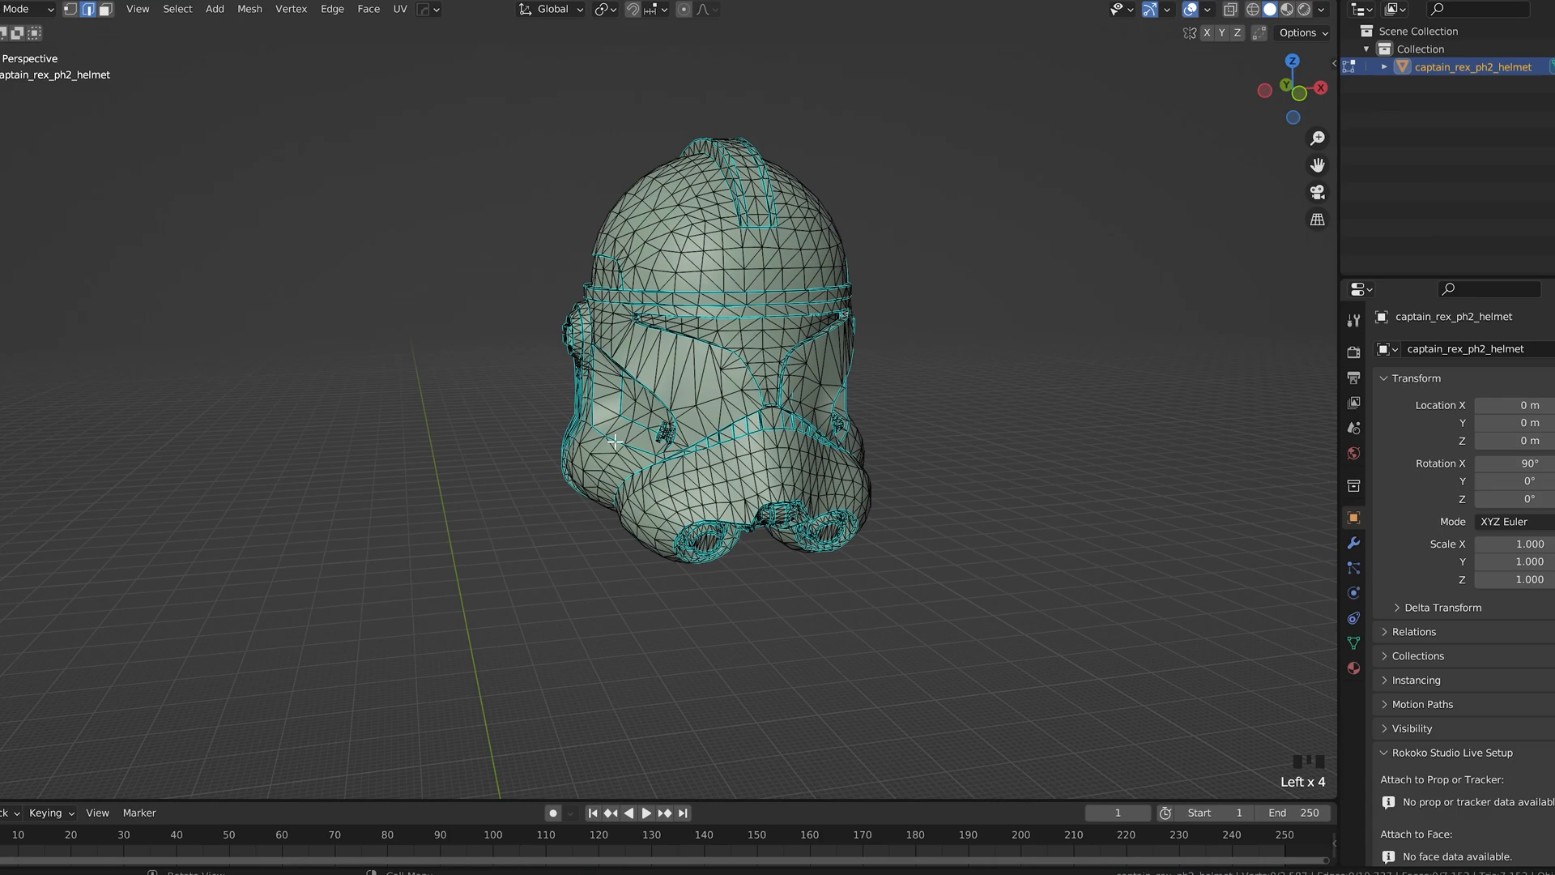
Step: Select the sharp edges of the captain_rex_ph2_helmet mesh and mark them as seams
left_click(177, 8)
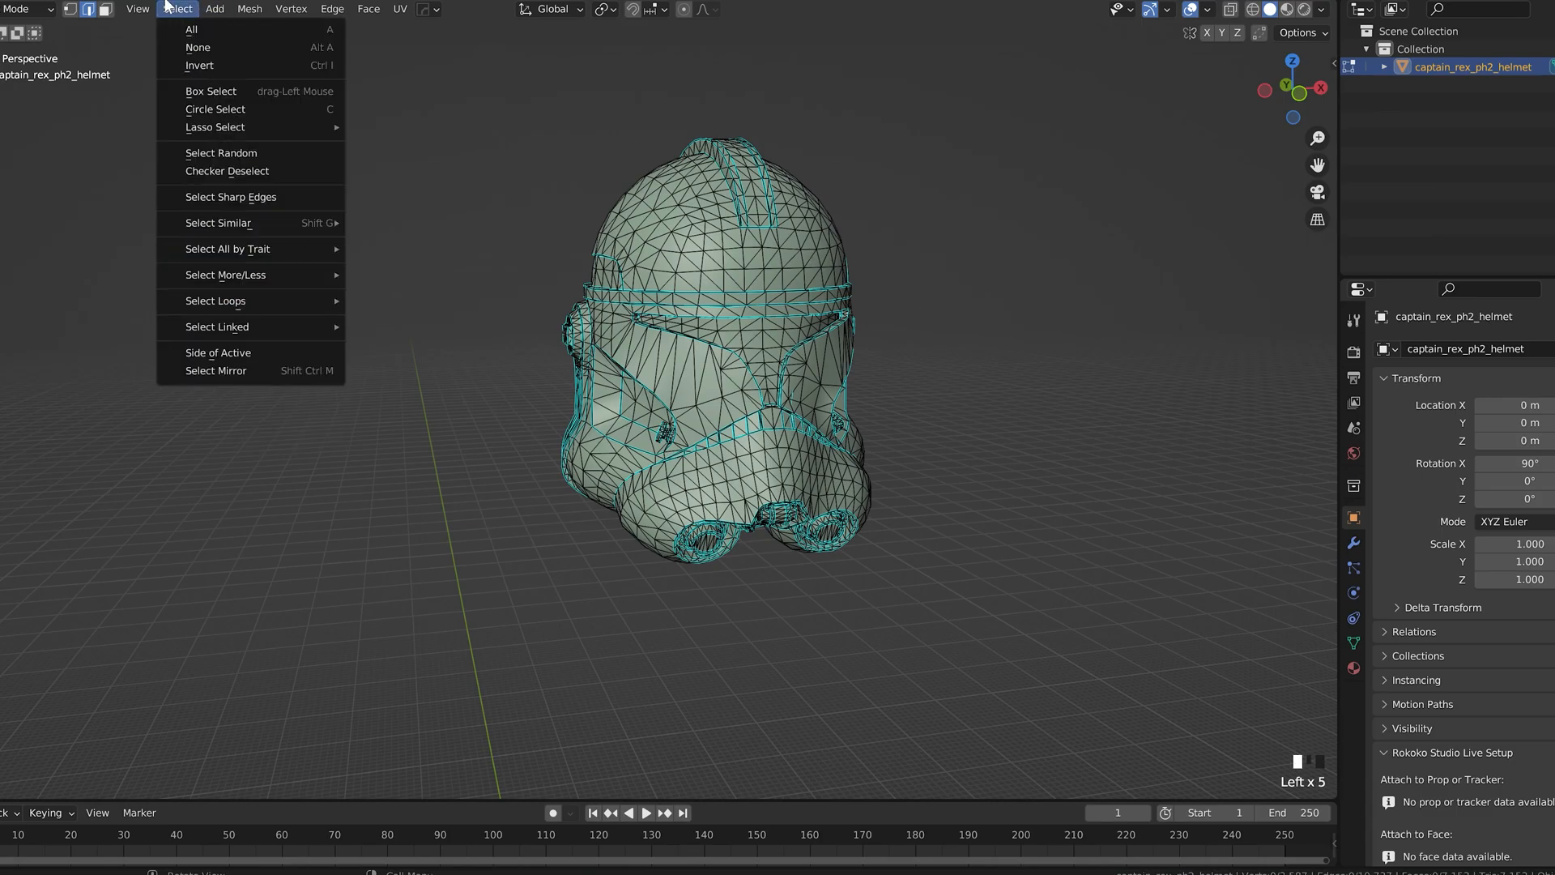
left_click(227, 198)
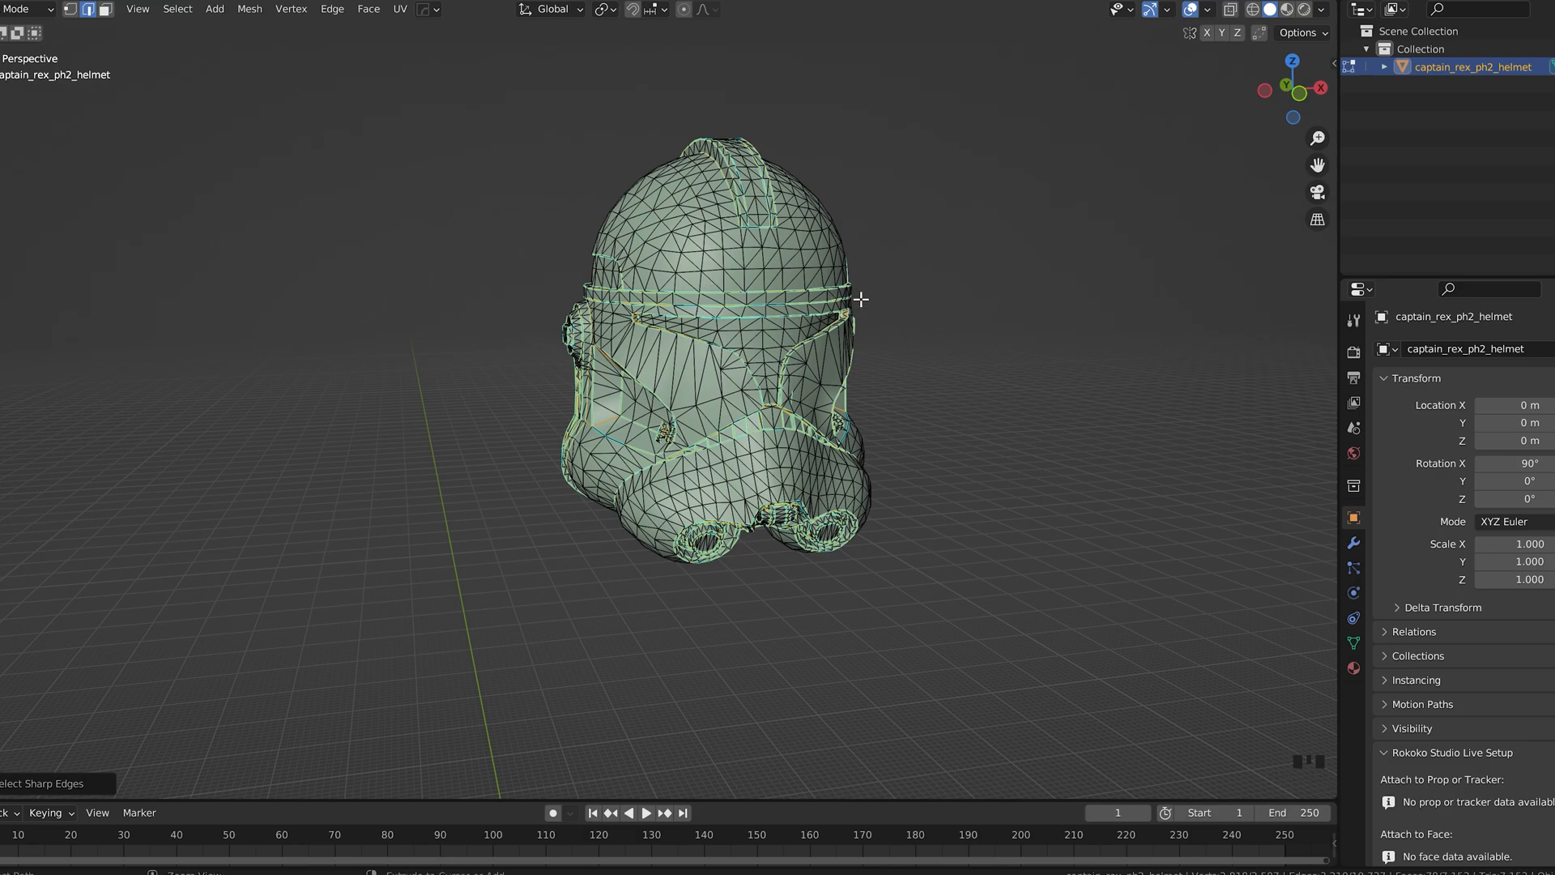
key("ctrl+e")
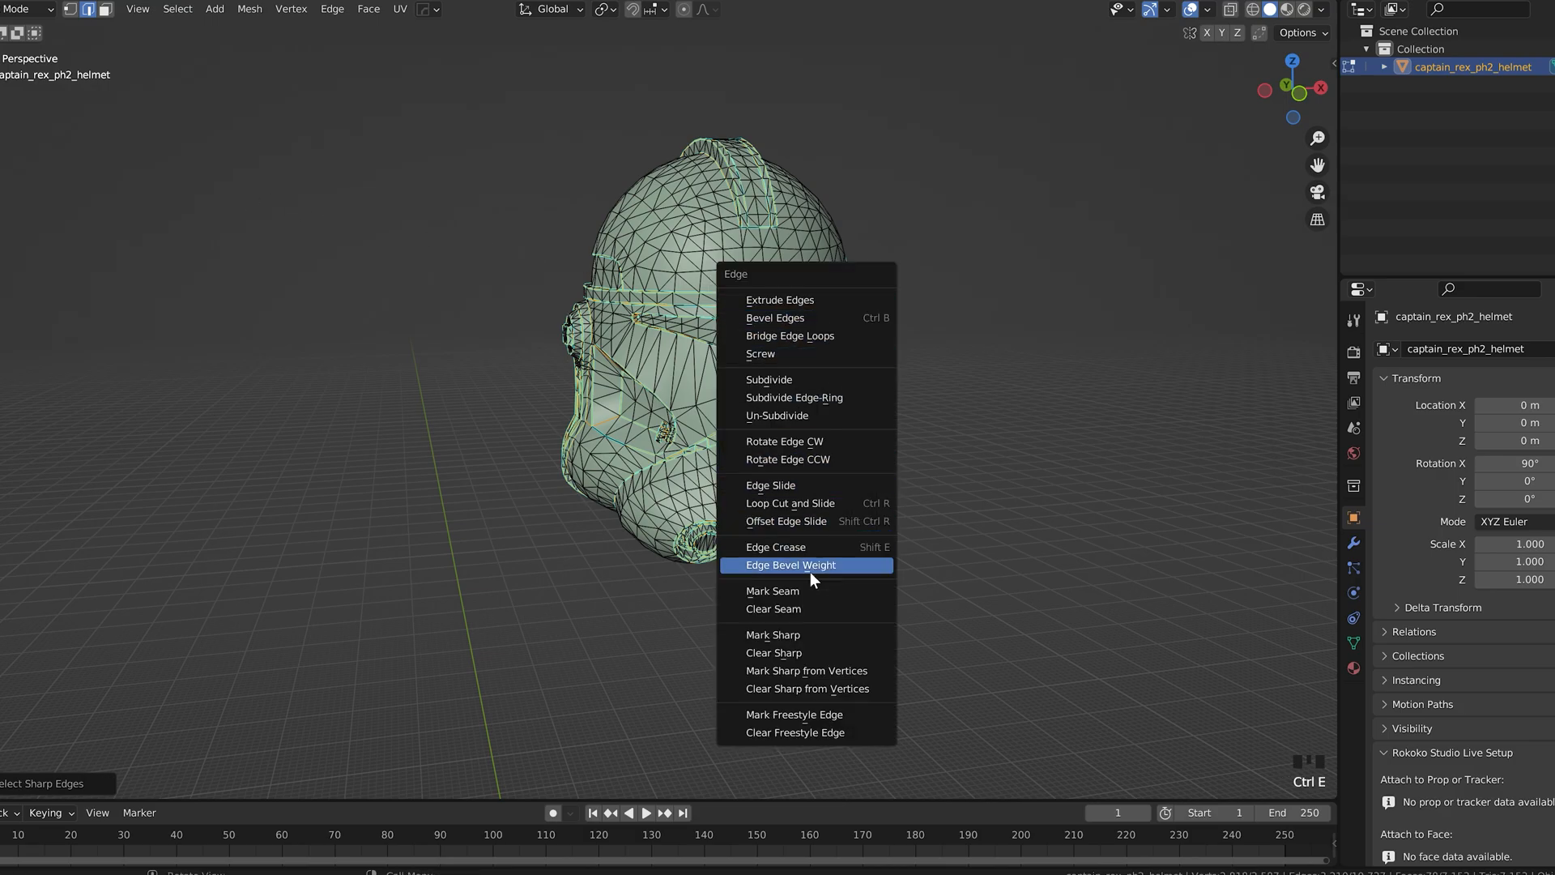
left_click(774, 592)
left_click(993, 451)
middle_click_drag(942, 428, 648, 428)
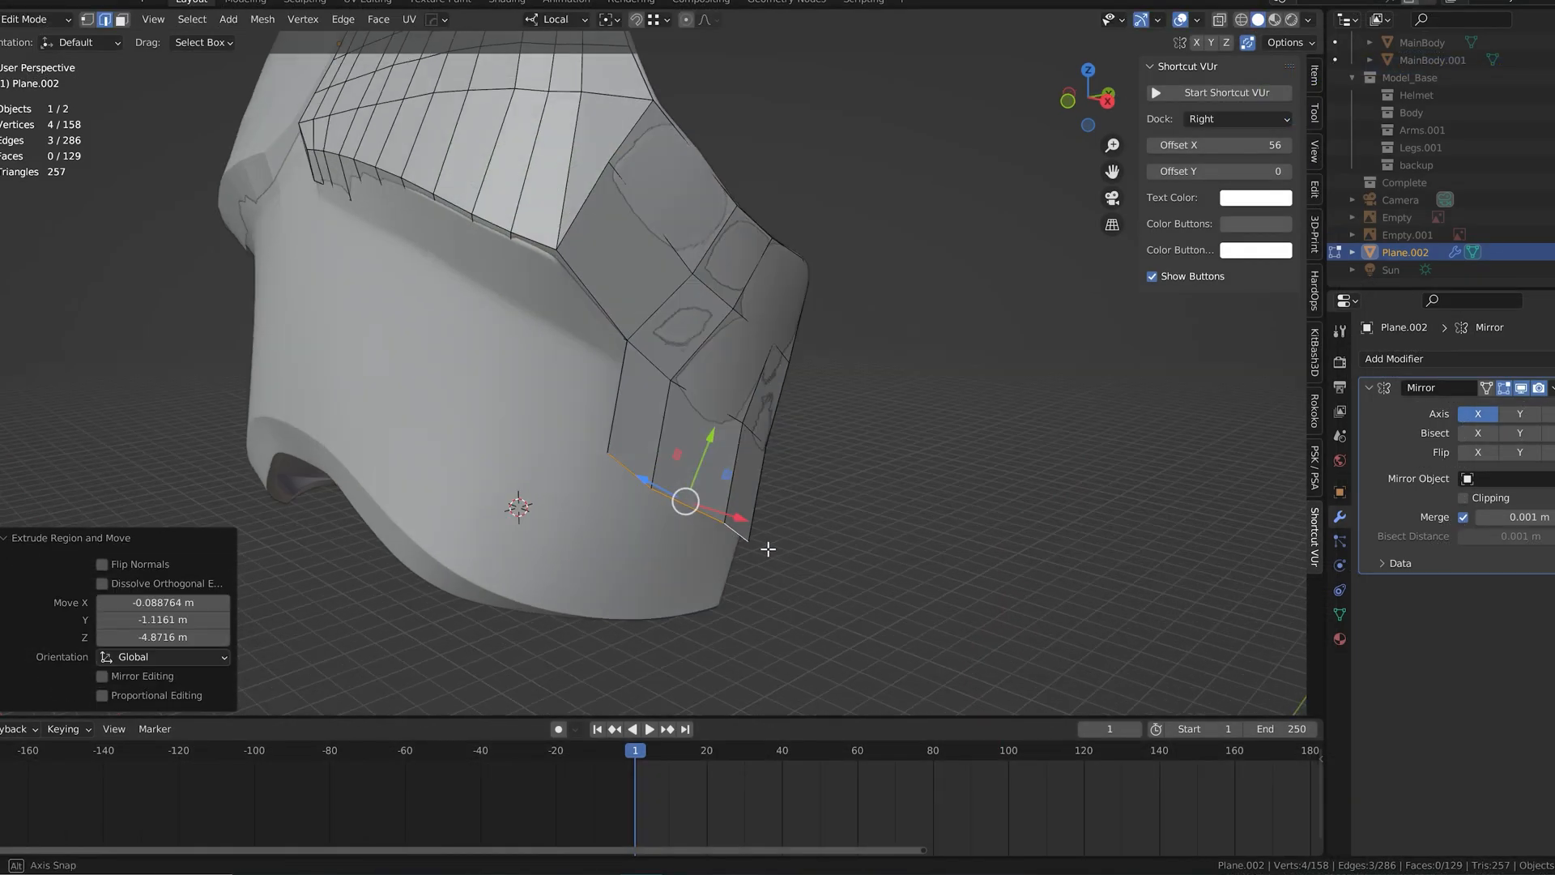
Step: Extrude the chest side's lower edges downward and shift them about 0.159 m along local Z
key("e")
left_click(740, 514)
middle_click_drag(739, 514, 627, 458)
left_click_drag(593, 456, 580, 448)
middle_click_drag(580, 448, 718, 464)
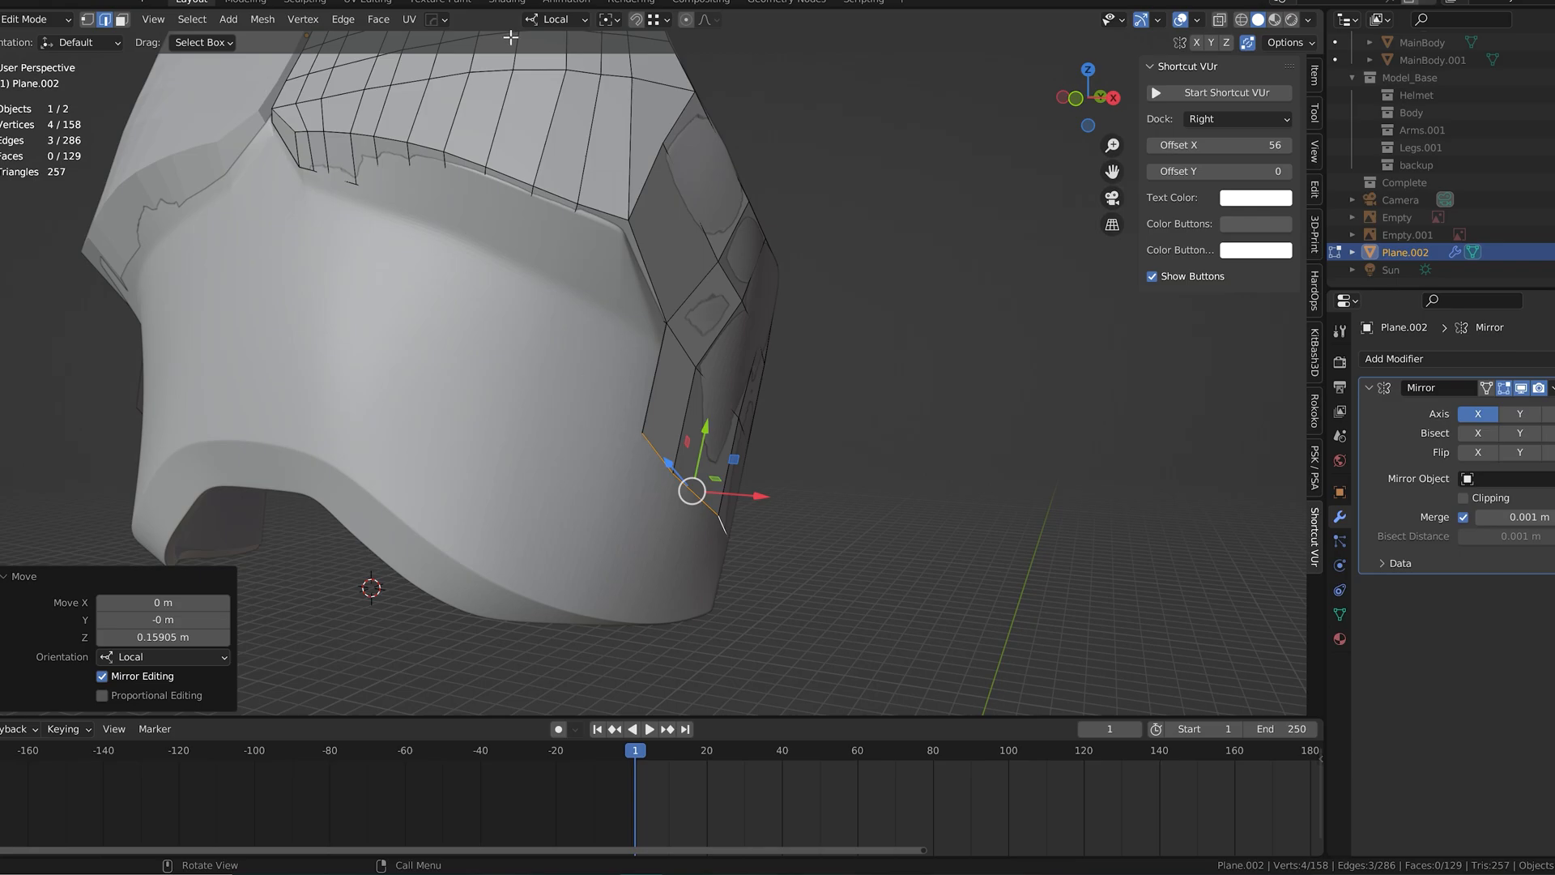
Step: Switch to vertex selection and reposition the front corner vertex of the newly extruded side row
left_click(88, 21)
left_click(641, 432)
middle_click_drag(643, 431, 726, 448)
left_click_drag(736, 449, 732, 464)
middle_click_drag(732, 464, 645, 444)
Step: Extrude the side row's lower edges down to the bottom rim of the chest armor
left_click(706, 522, "alt")
key("e")
left_click(726, 593)
left_click(688, 598)
left_click_drag(709, 545, 696, 573)
middle_click_drag(696, 574, 720, 570)
Step: Reposition the bottom row's vertices along the chest armor's lower rim and return to Object Mode
left_click(616, 552)
left_click_drag(637, 499, 592, 568)
left_click(569, 511)
left_click_drag(592, 452, 531, 536)
middle_click_drag(721, 495, 694, 475)
key("Tab")
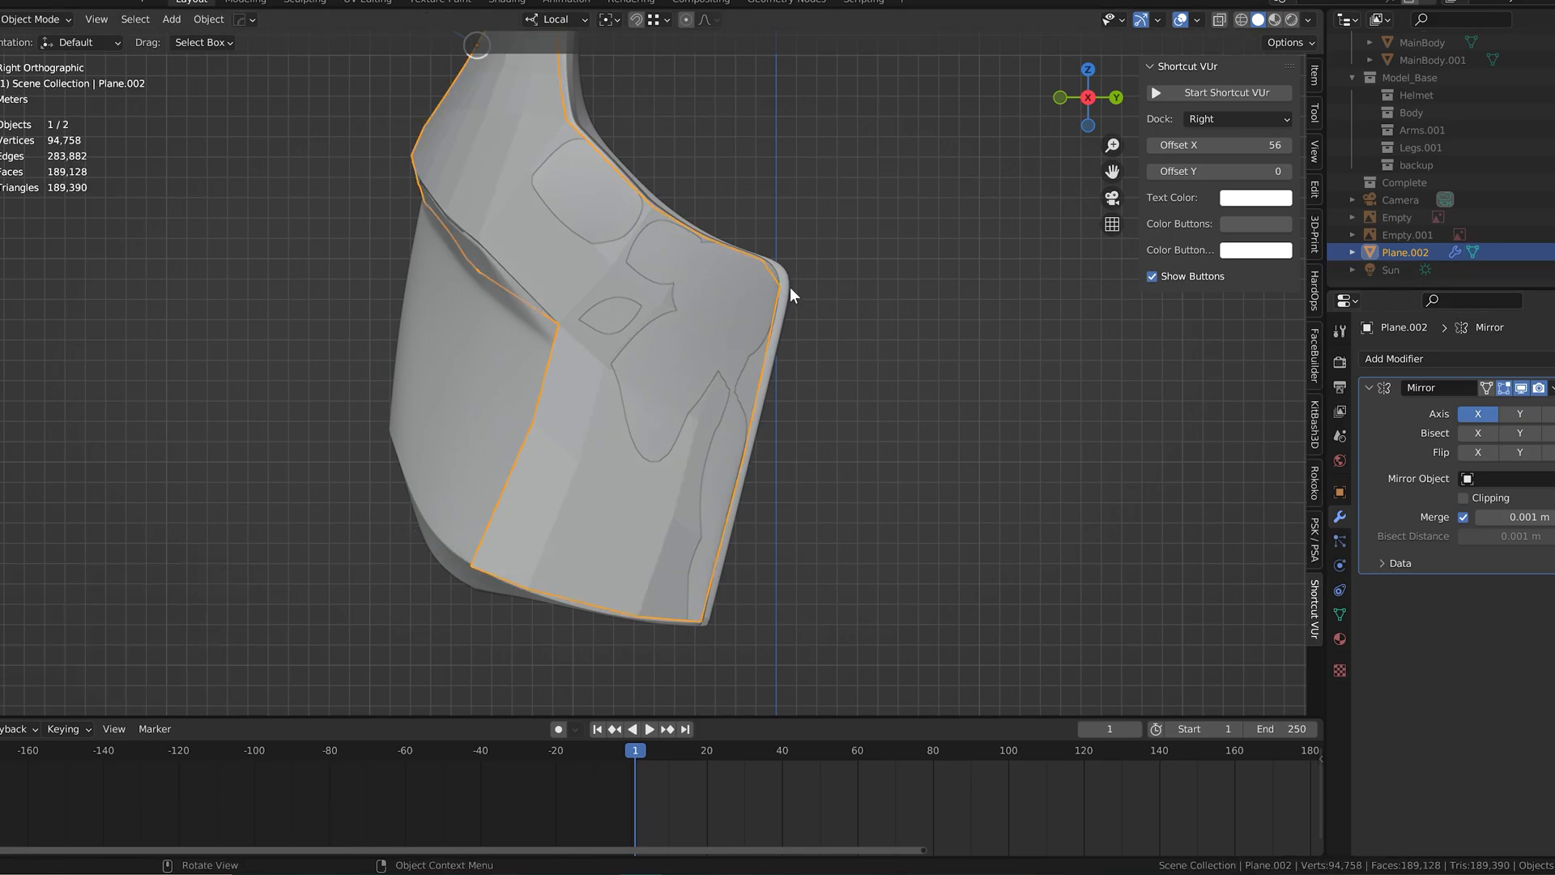
Step: Examine how the retopologized side panel fits the high-poly chest from the side and front
left_click(790, 287)
key("Tab")
key("Tab")
middle_click_drag(850, 416, 720, 448)
scroll(632, 438, "up", 2)
left_click(594, 430)
middle_click_drag(603, 426, 972, 333)
key("Tab")
scroll(972, 334, "down", 3)
key("Tab")
left_click(804, 385)
middle_click_drag(810, 385, 907, 402, "alt")
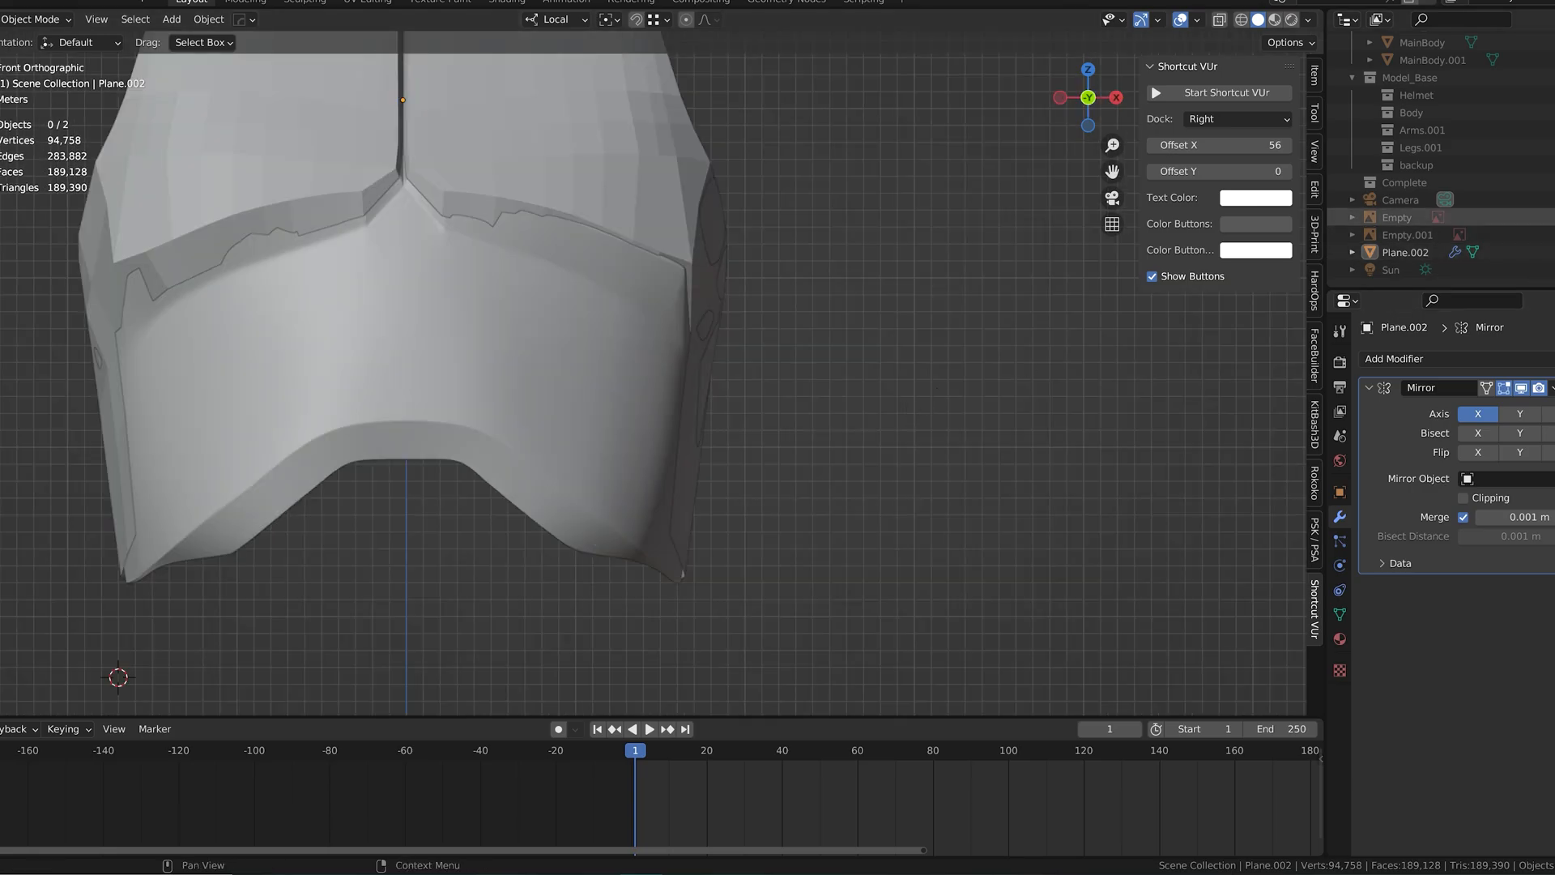
Step: Unhide the Empty front reference image and move it about -5.393 m along its local Z axis
left_click(1552, 217)
scroll(746, 350, "up", 2)
key("Tab")
key("Tab")
scroll(810, 332, "down", 3)
left_click(775, 392)
middle_click_drag(773, 397, 688, 417)
left_click_drag(516, 238, 574, 253)
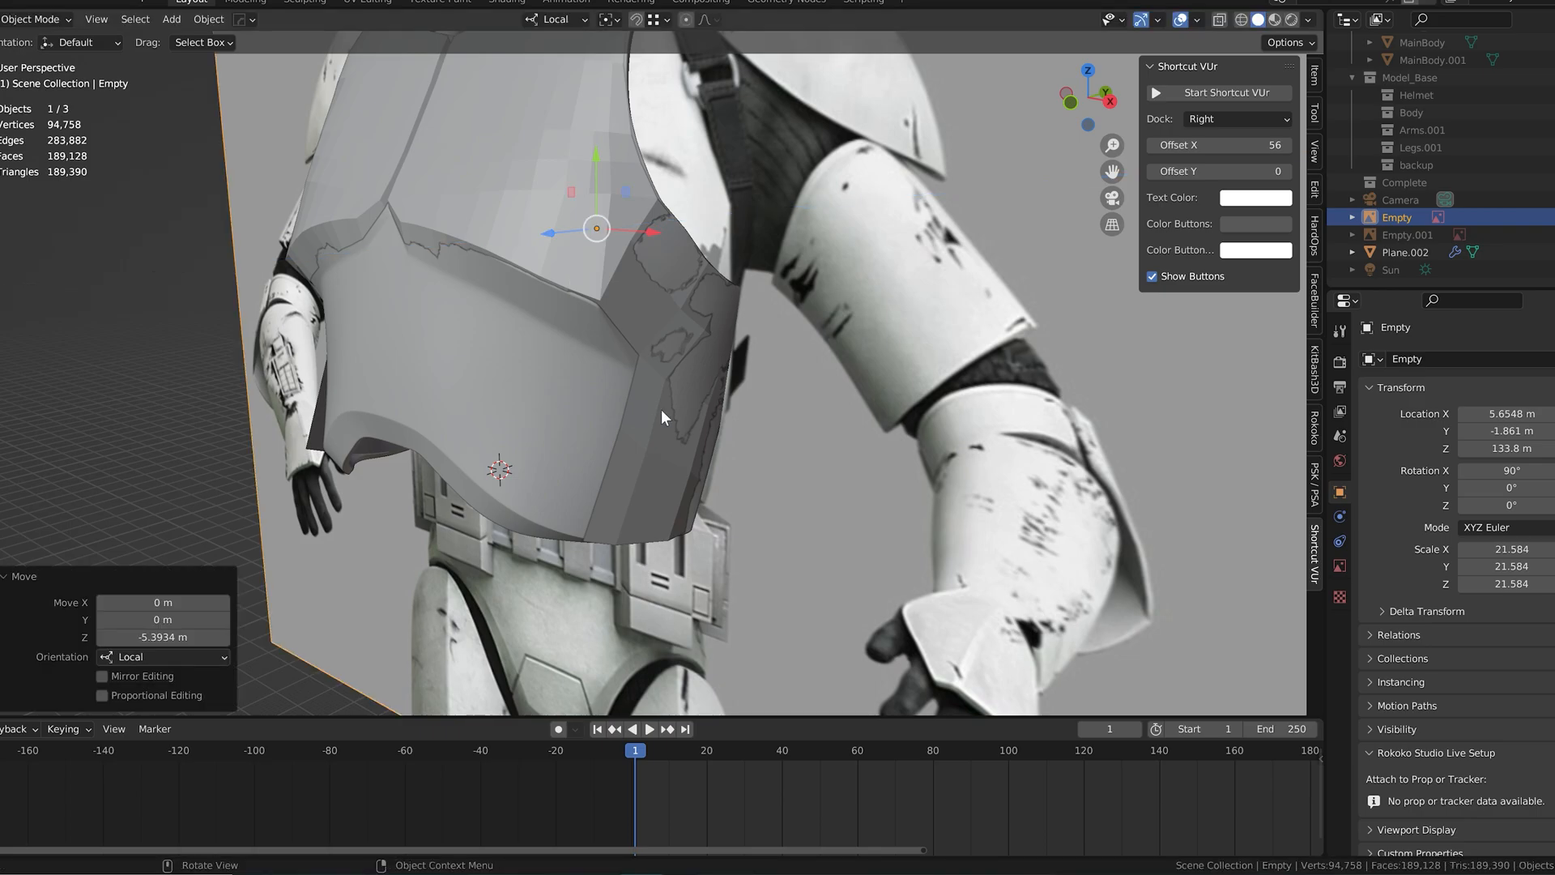
Step: Open Plane.002 in Edit Mode and move a lower side vertex about 0.929 m along local X in front view
left_click(661, 409)
key("Tab")
middle_click_drag(666, 405, 778, 385, "alt")
scroll(778, 385, "down", 3)
scroll(791, 398, "down", 3)
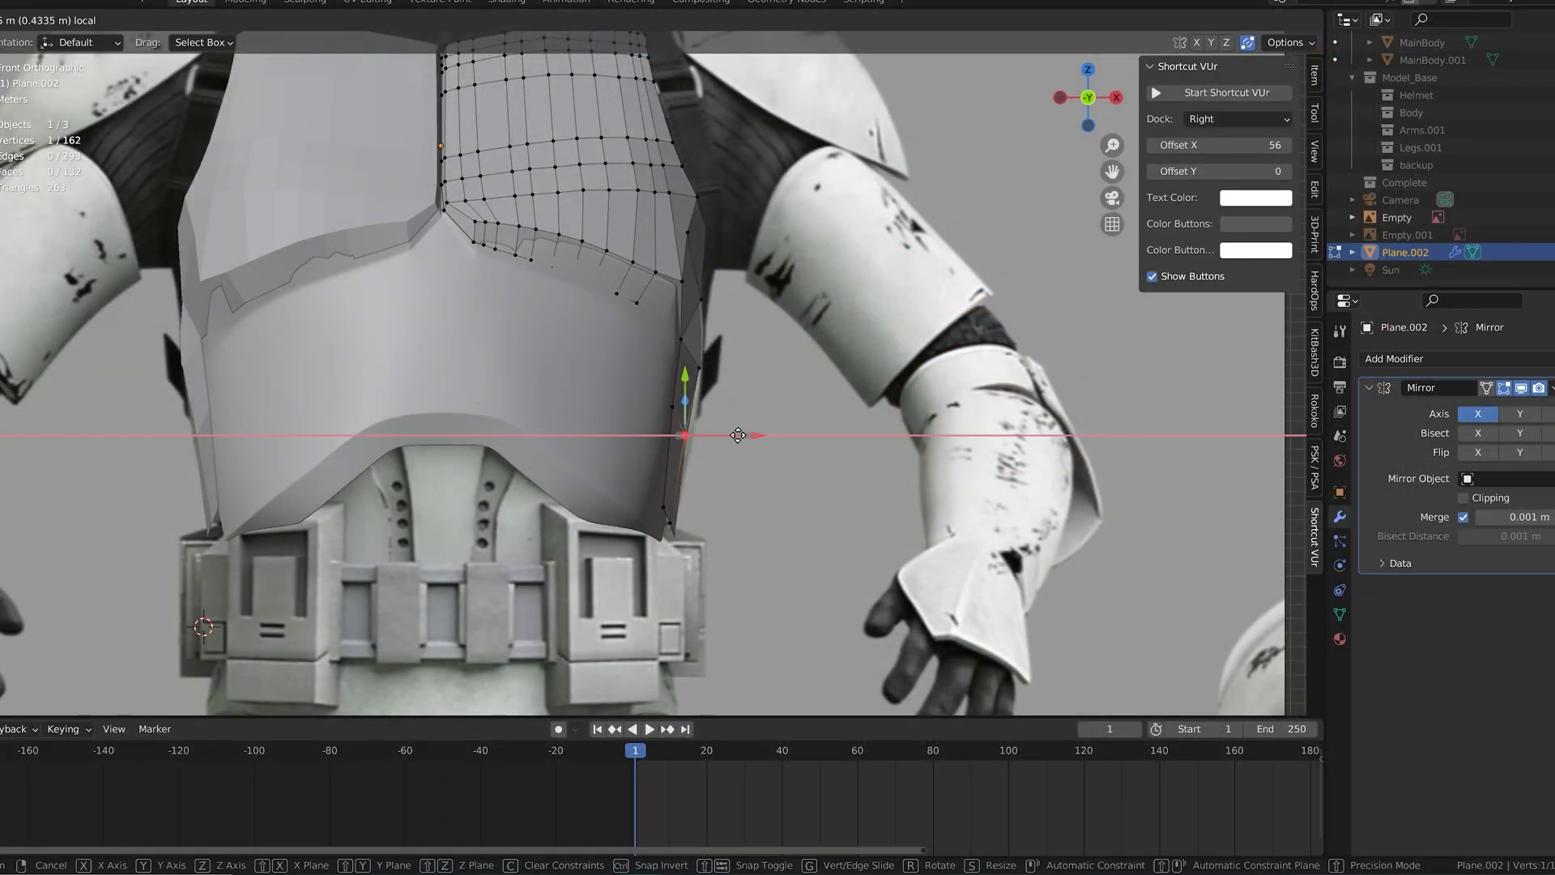
left_click(737, 435)
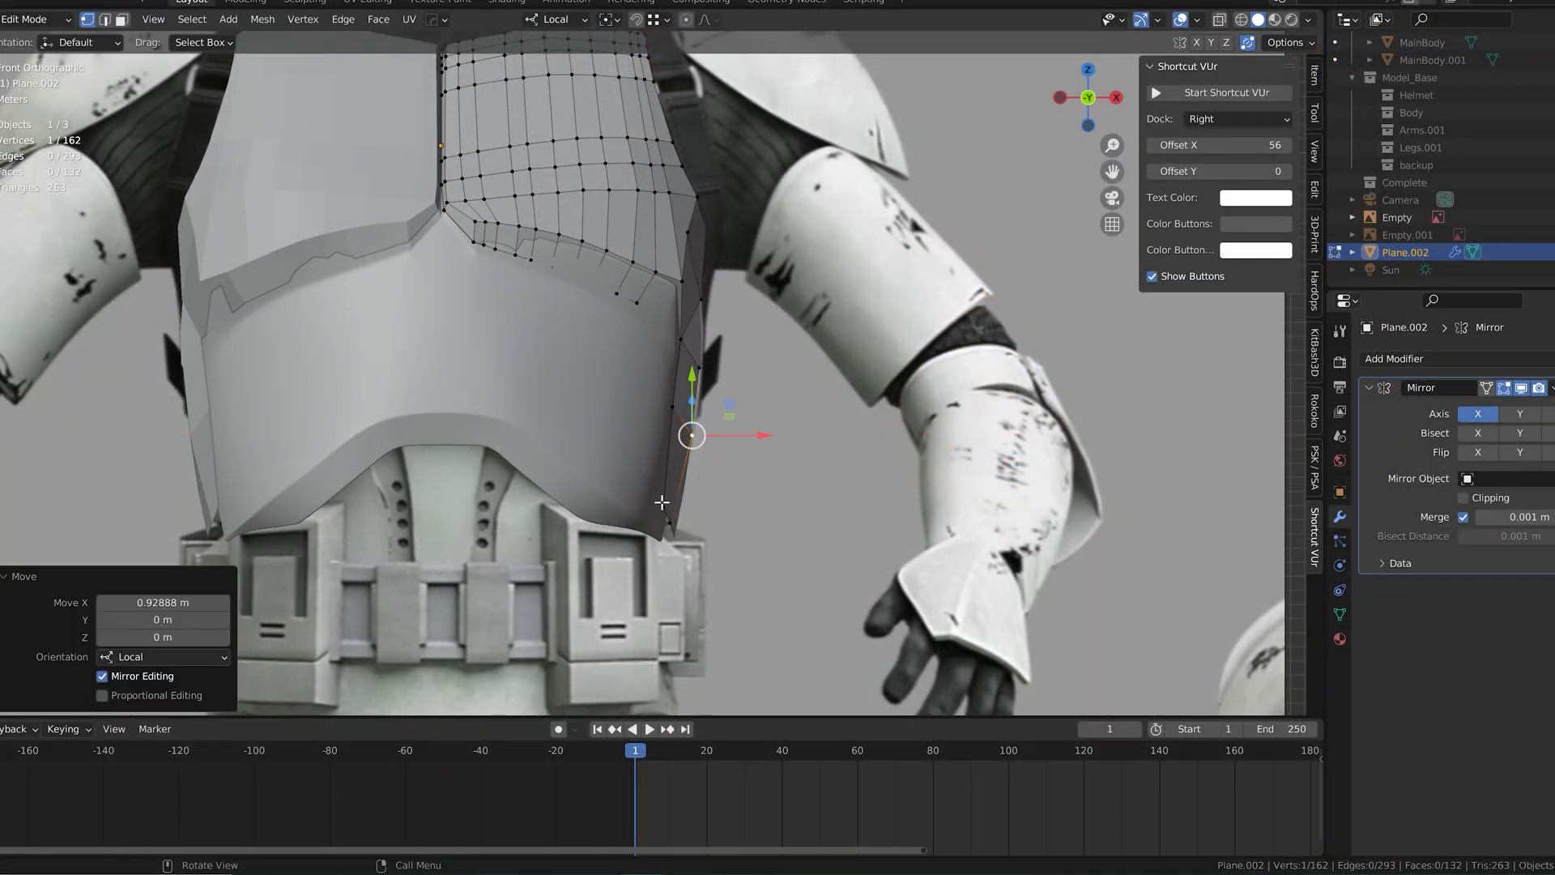
Step: Turn on X-Ray and shift the selected side vertex about -0.387 m along local X to match the reference
left_click(1220, 20)
scroll(766, 454, "up", 2)
left_click_drag(776, 461, 768, 462)
middle_click_drag(767, 500, 787, 423, "shift")
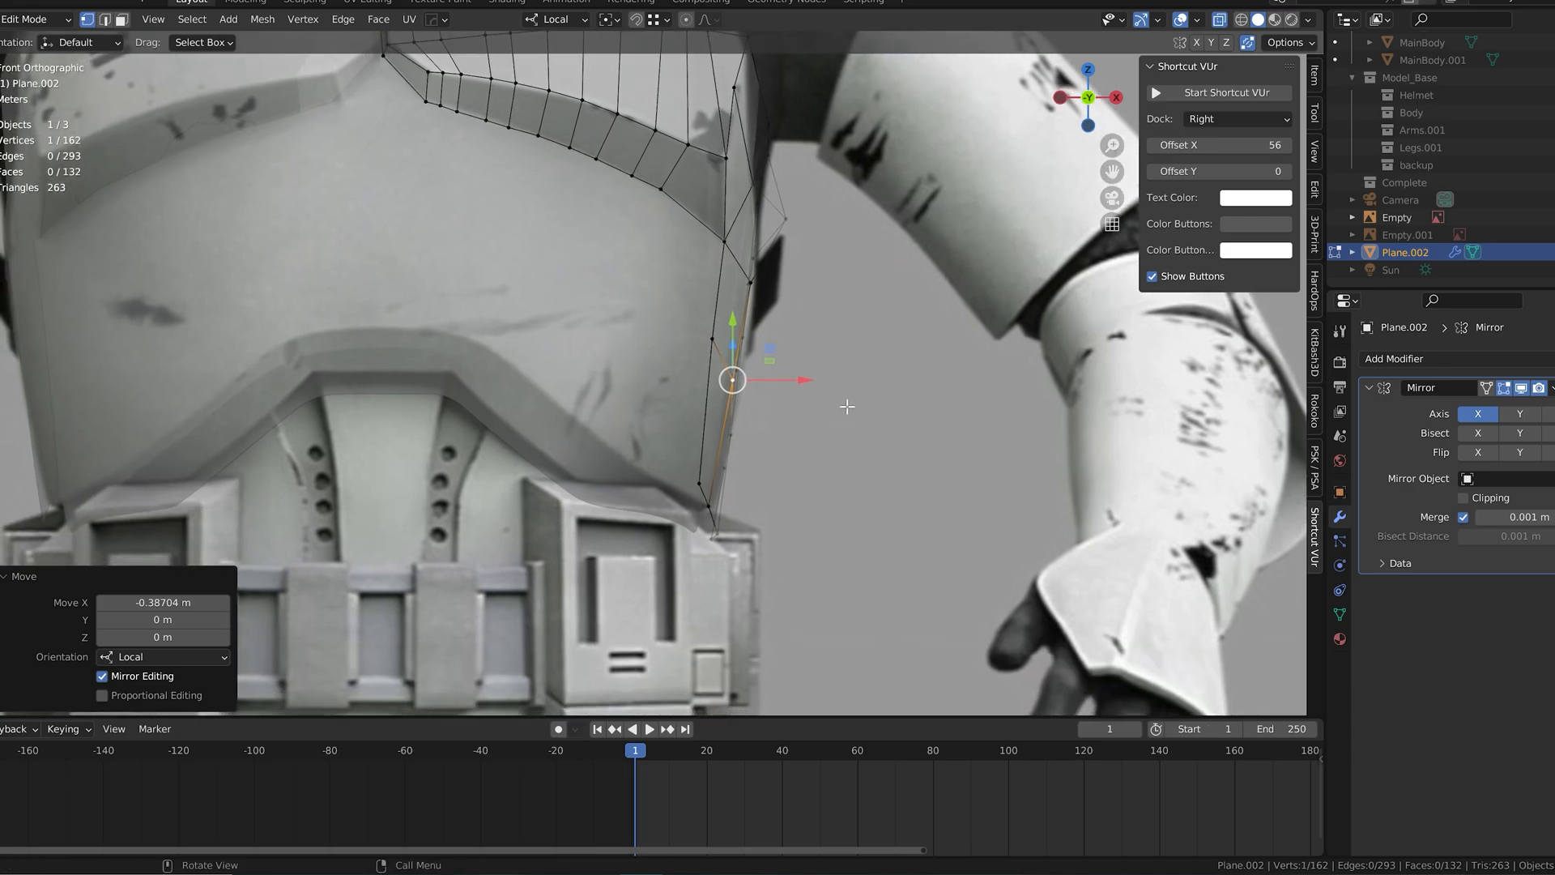
Step: Adjust another vertex near the lower side of the chest mesh to match the reference outline
scroll(798, 363, "down", 2)
left_click(675, 447)
mouse_move(723, 450)
left_mouse_down()
mouse_move(703, 451)
mouse_move(717, 467)
left_mouse_up()
left_click(685, 466)
scroll(731, 370, "down", 2)
mouse_move(765, 403)
middle_mouse_down()
mouse_move(648, 444)
mouse_move(784, 399)
middle_mouse_up()
Step: Move the Empty reference image along its local Z axis, turn off X-Ray, and reselect the chest mesh in front view
key("Tab")
left_click(784, 394)
left_click_drag(508, 177, 531, 179)
left_click(1219, 19)
left_click(666, 283)
key("KP_1")
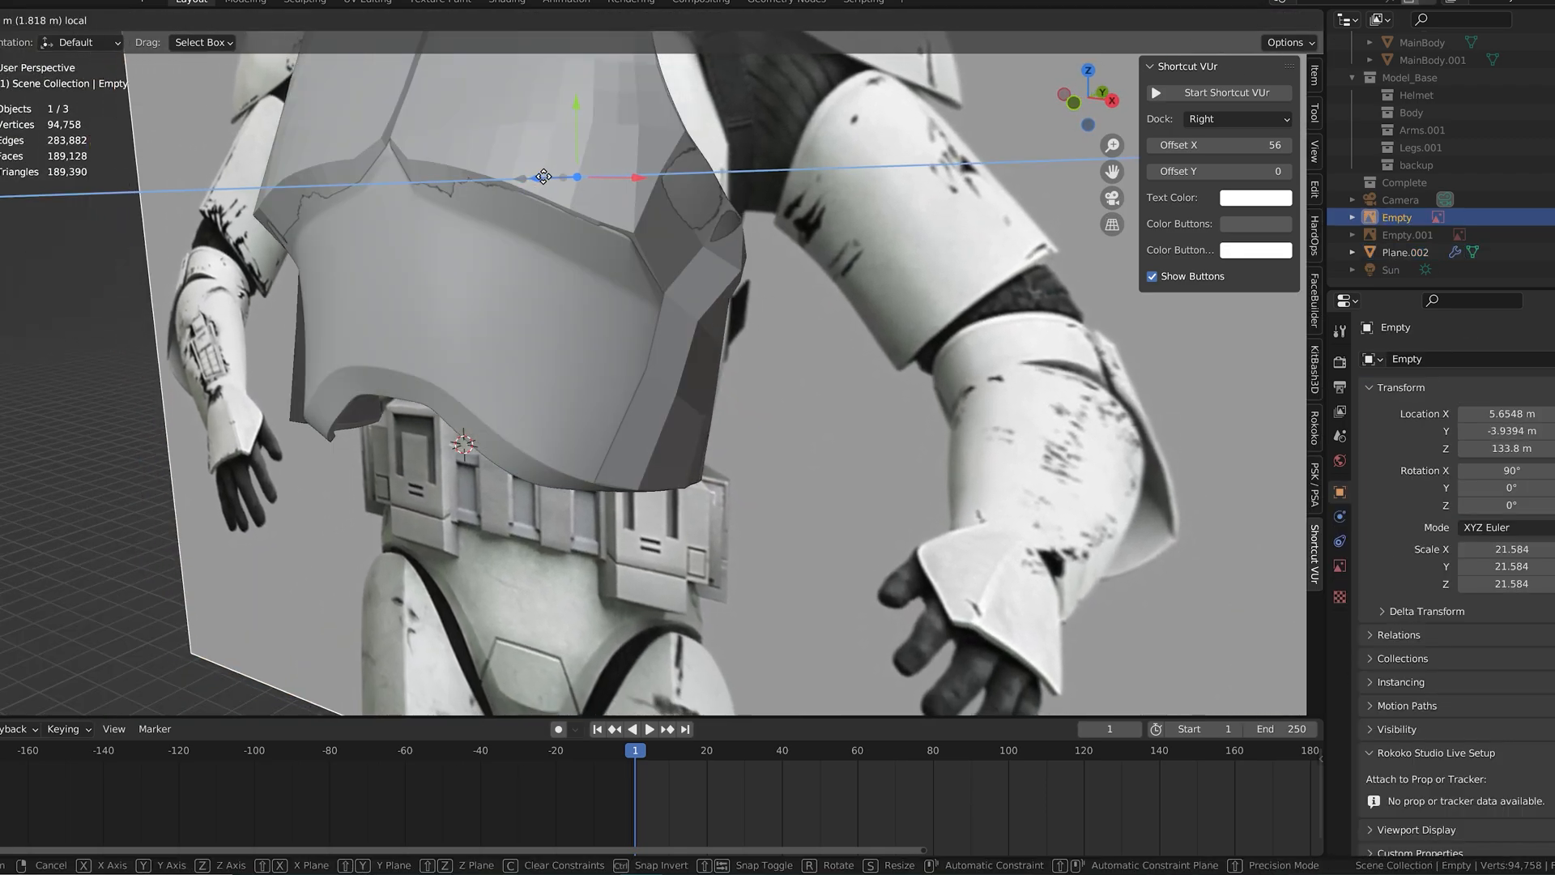
Step: Align three side vertices with the reference outline, moving the bottom corner about -0.043 m along local X
key("Tab")
scroll(769, 349, "up", 3)
left_click(747, 340)
left_click_drag(788, 339, 795, 339)
left_click(733, 436)
left_click_drag(781, 438, 778, 441)
left_click(719, 535)
left_click_drag(772, 533, 770, 533)
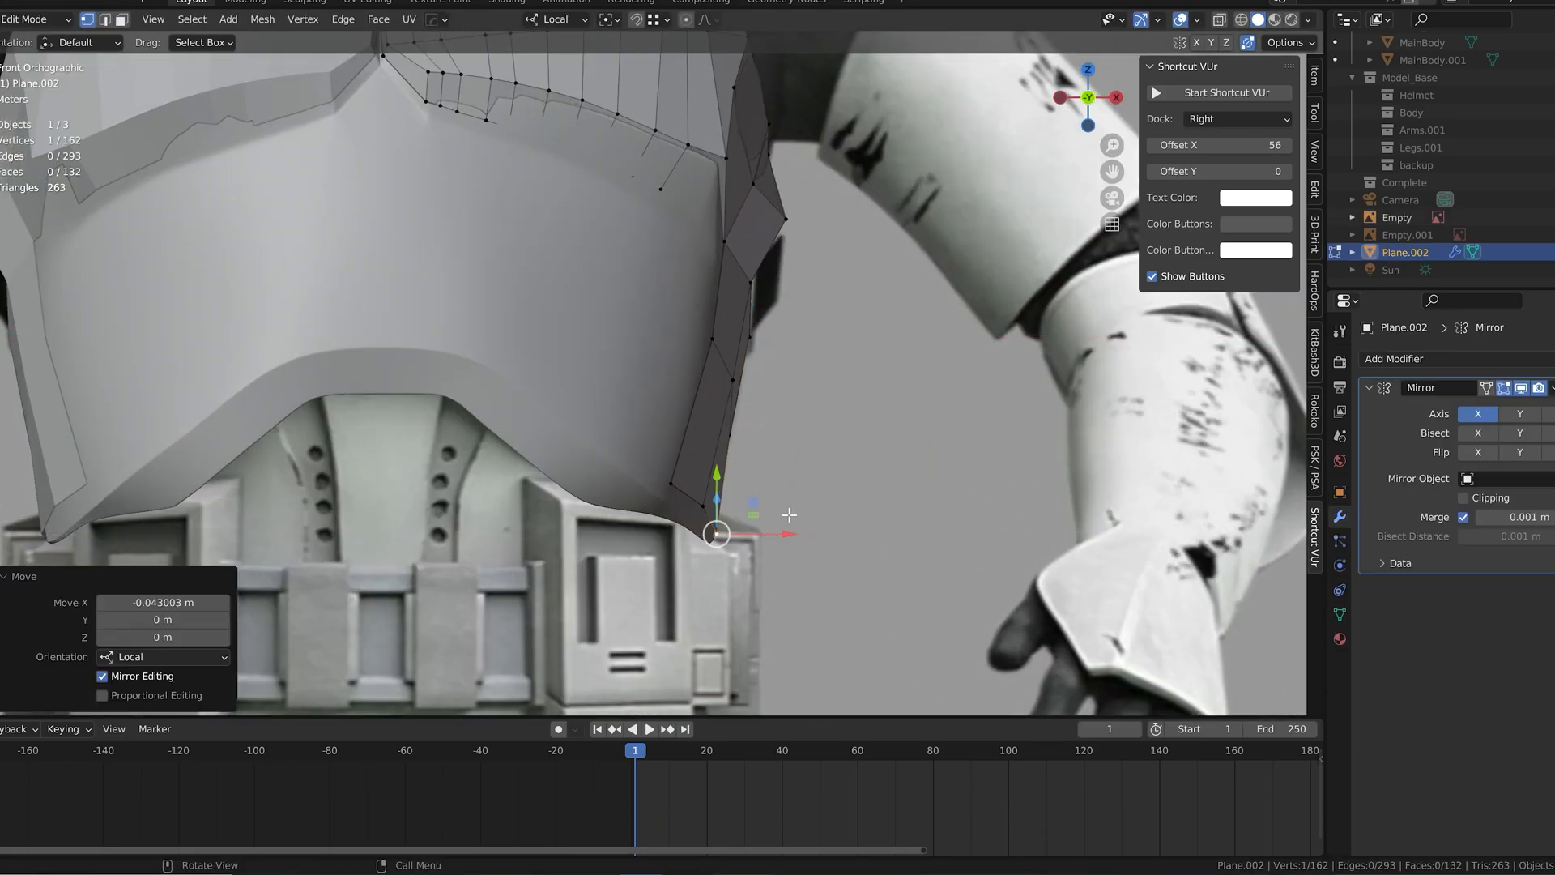
Step: Turn on X-Ray and fine-tune the waist and bottom corner vertices along local X against the reference
left_click(1221, 23)
left_click(752, 339)
left_click_drag(792, 338, 790, 337)
left_click(721, 532)
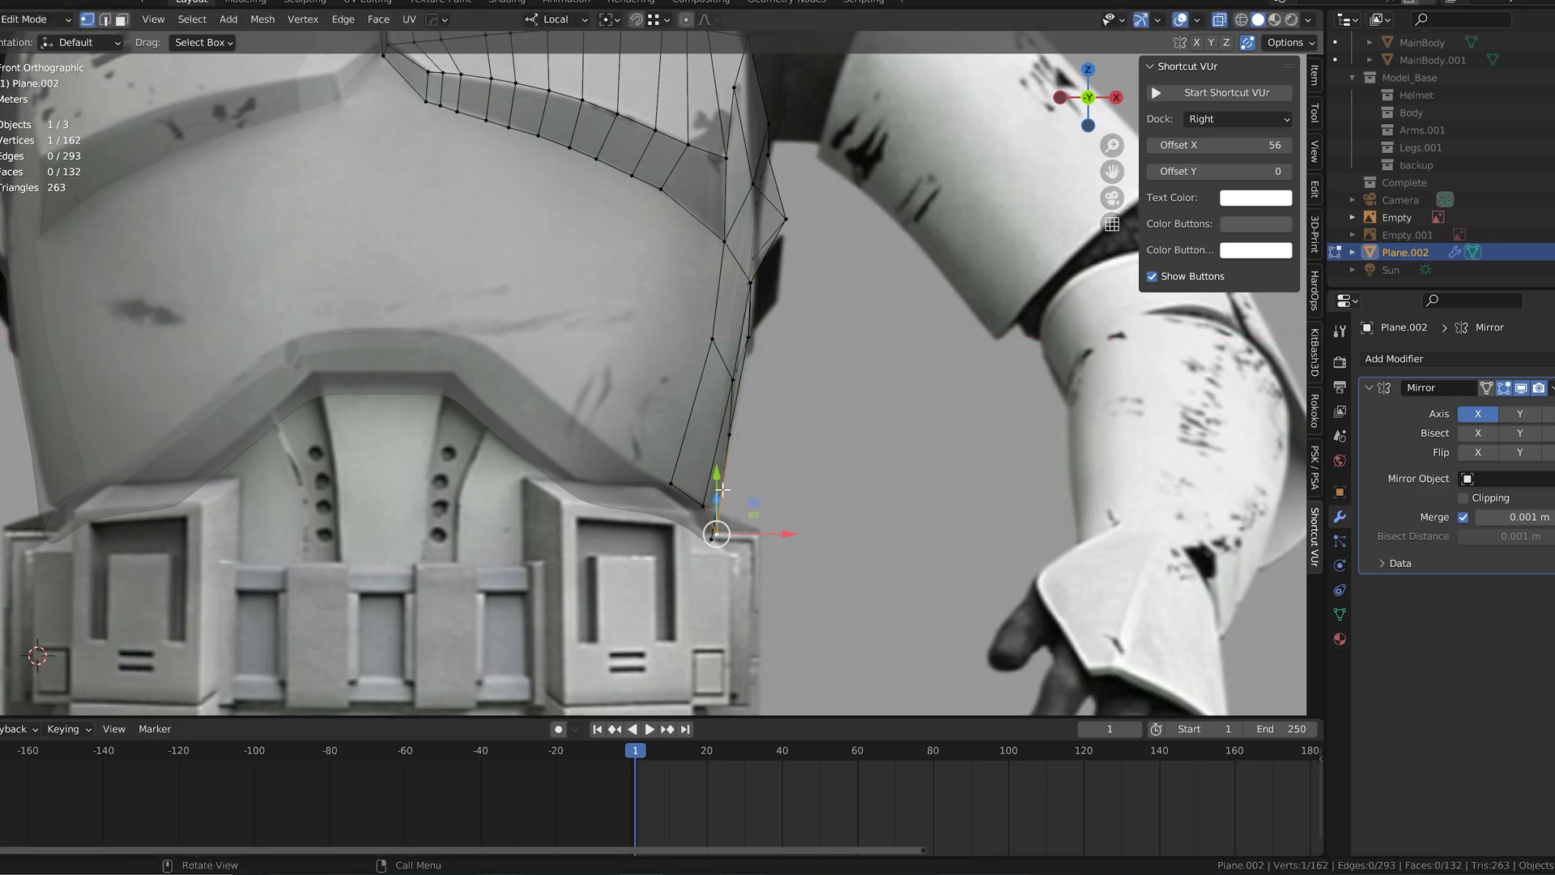
left_click_drag(770, 534, 769, 534)
Step: Move the protruding outer side vertex about -1.115 m along local X onto the reference silhouette
scroll(783, 356, "down", 4)
scroll(785, 336, "up", 1)
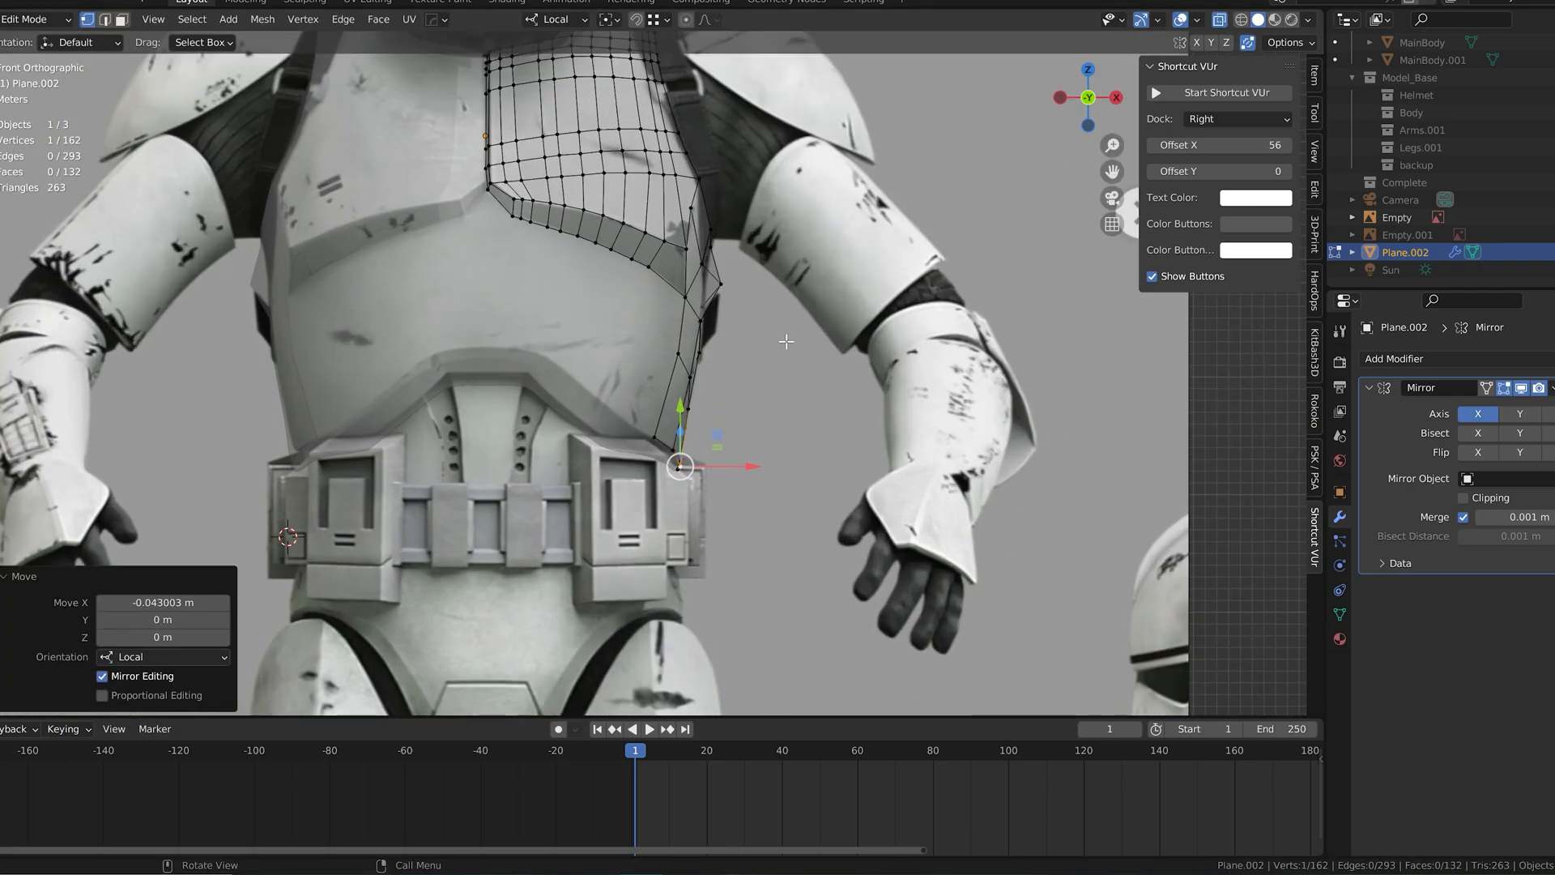
scroll(759, 347, "up", 3)
middle_click_drag(760, 347, 722, 350)
scroll(799, 367, "down", 4)
left_click(706, 300)
left_click_drag(776, 300, 765, 300)
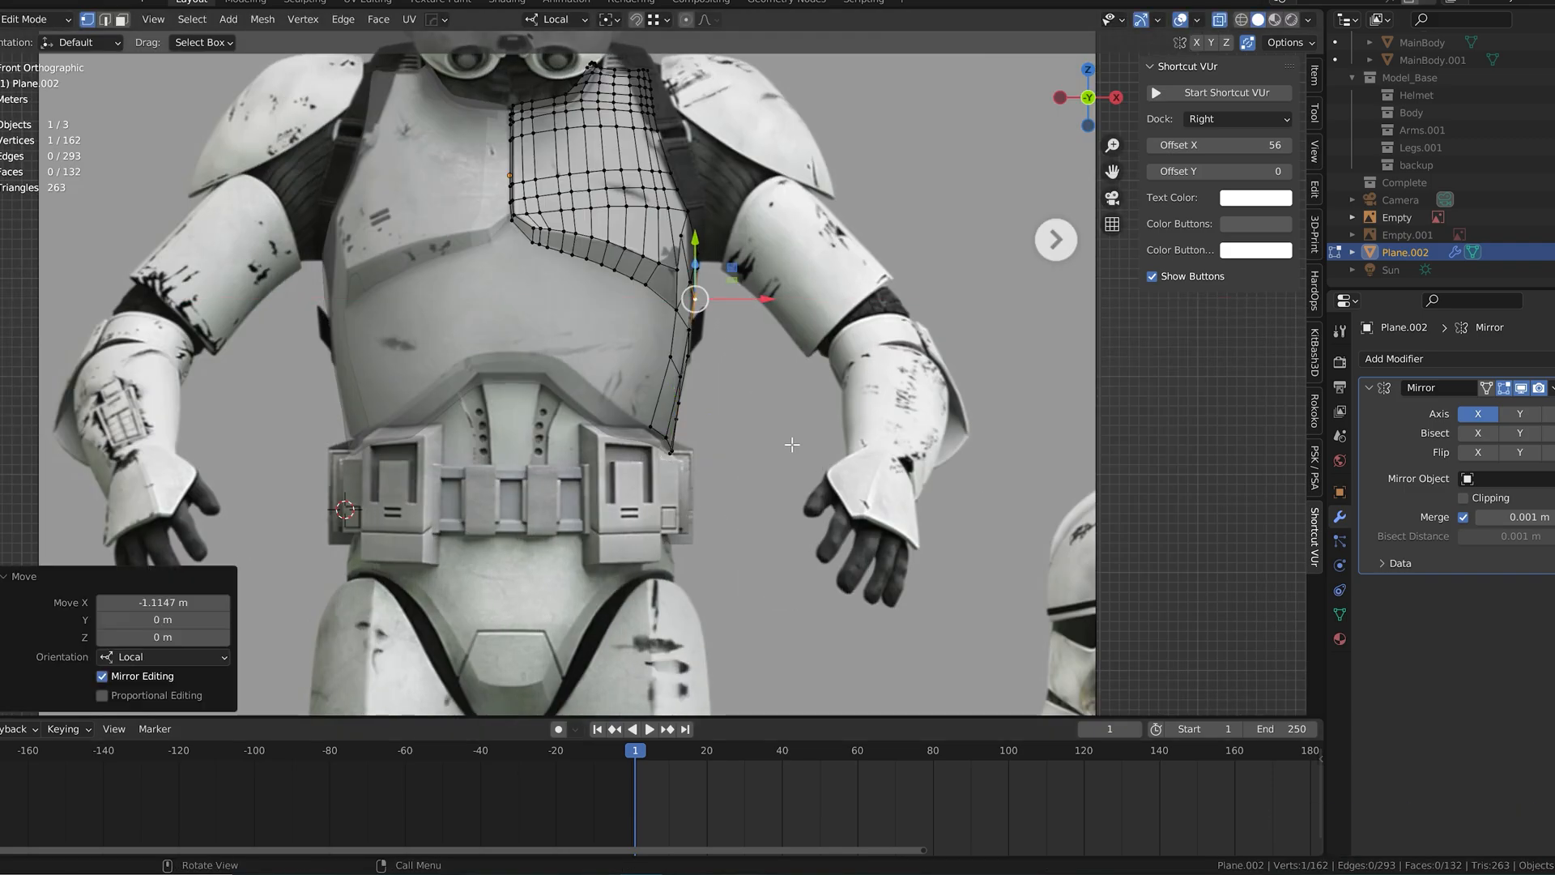
Step: Nudge the chest's side vertex from an angled view to smooth the side contour
scroll(791, 436, "up", 3)
middle_click_drag(792, 436, 757, 405)
left_click_drag(776, 343, 784, 344)
middle_click_drag(787, 357, 805, 372)
scroll(798, 367, "down", 2)
scroll(702, 358, "up", 3)
scroll(696, 352, "down", 4)
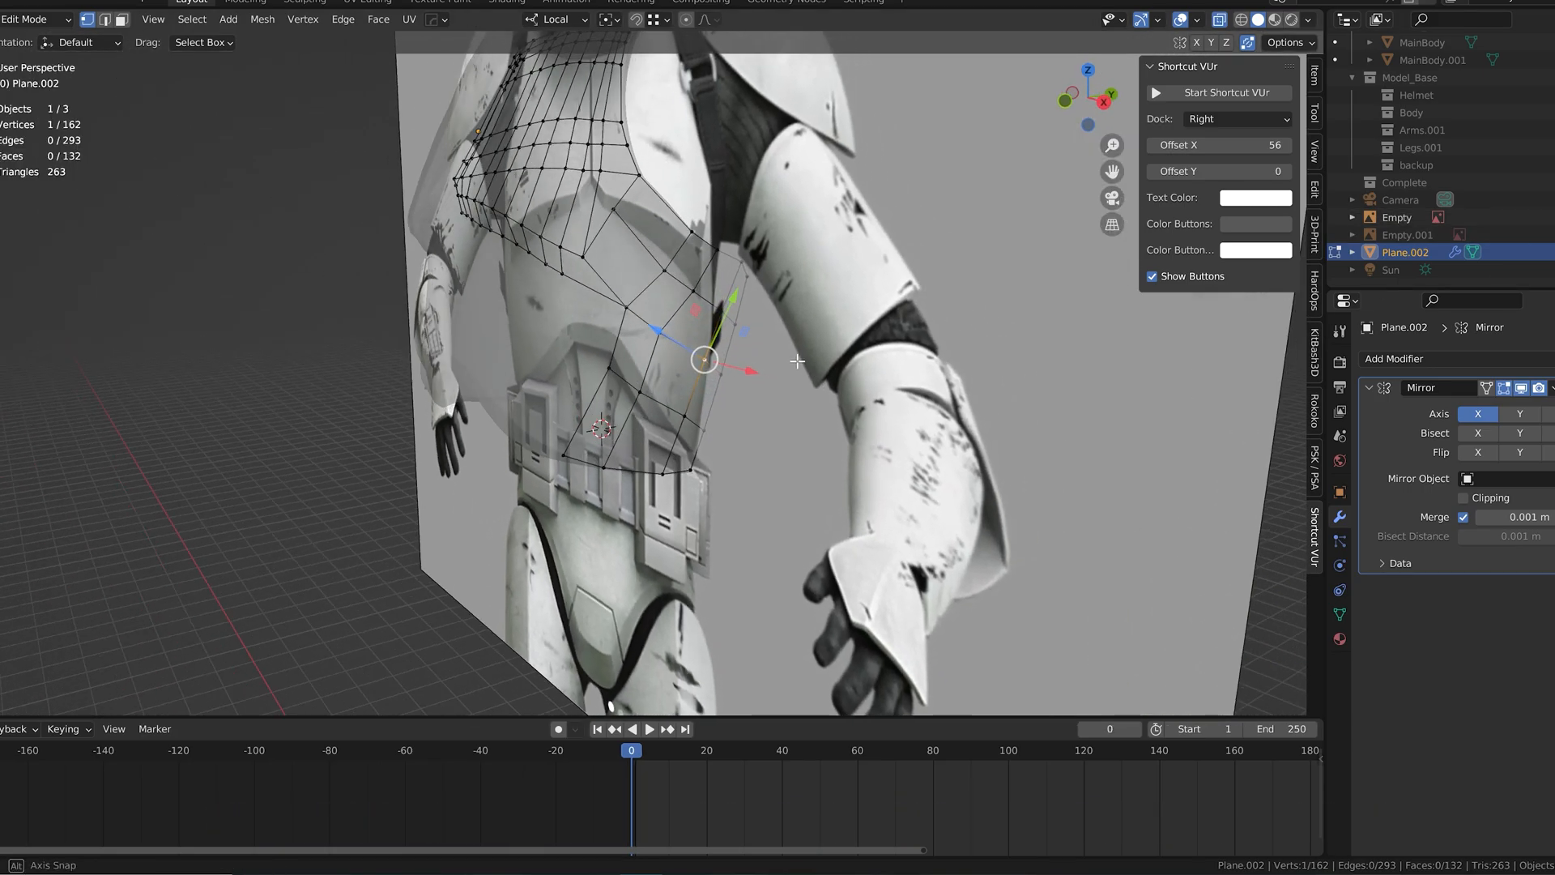
Step: Leave Edit Mode and move the Empty reference image along its local Z axis relative to the chest mesh
key("Tab")
left_click(757, 385)
key("g")
key("z")
key("z")
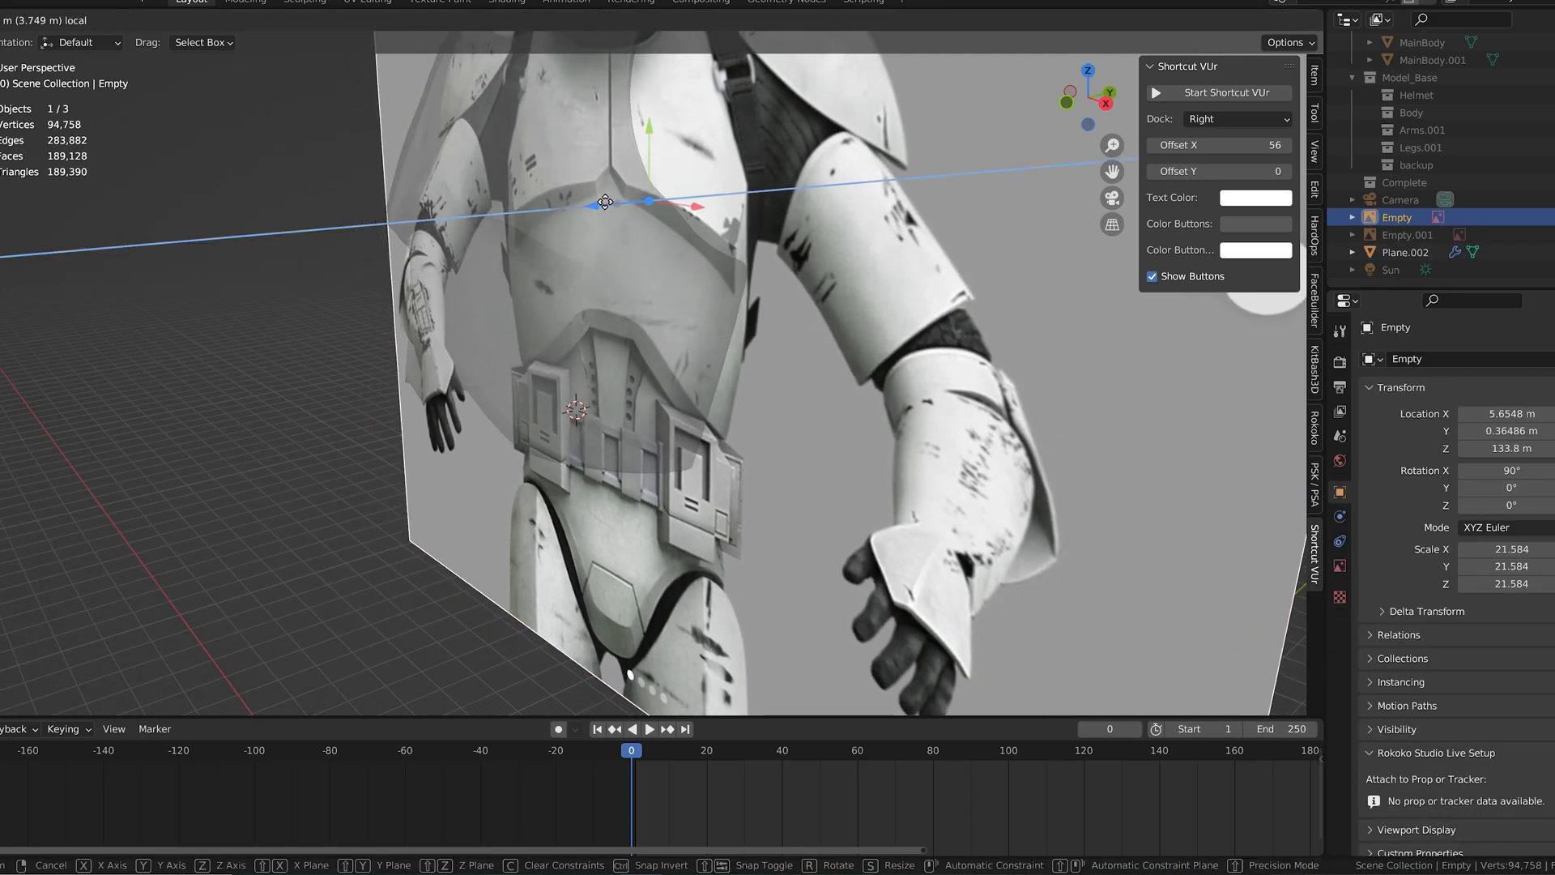
left_click(648, 268)
Step: Finish aligning the Empty reference image and move the chest mesh's outer side vertex along local X onto the front silhouette
key("KP_3")
key("KP_1")
left_click(664, 346)
left_click(693, 315)
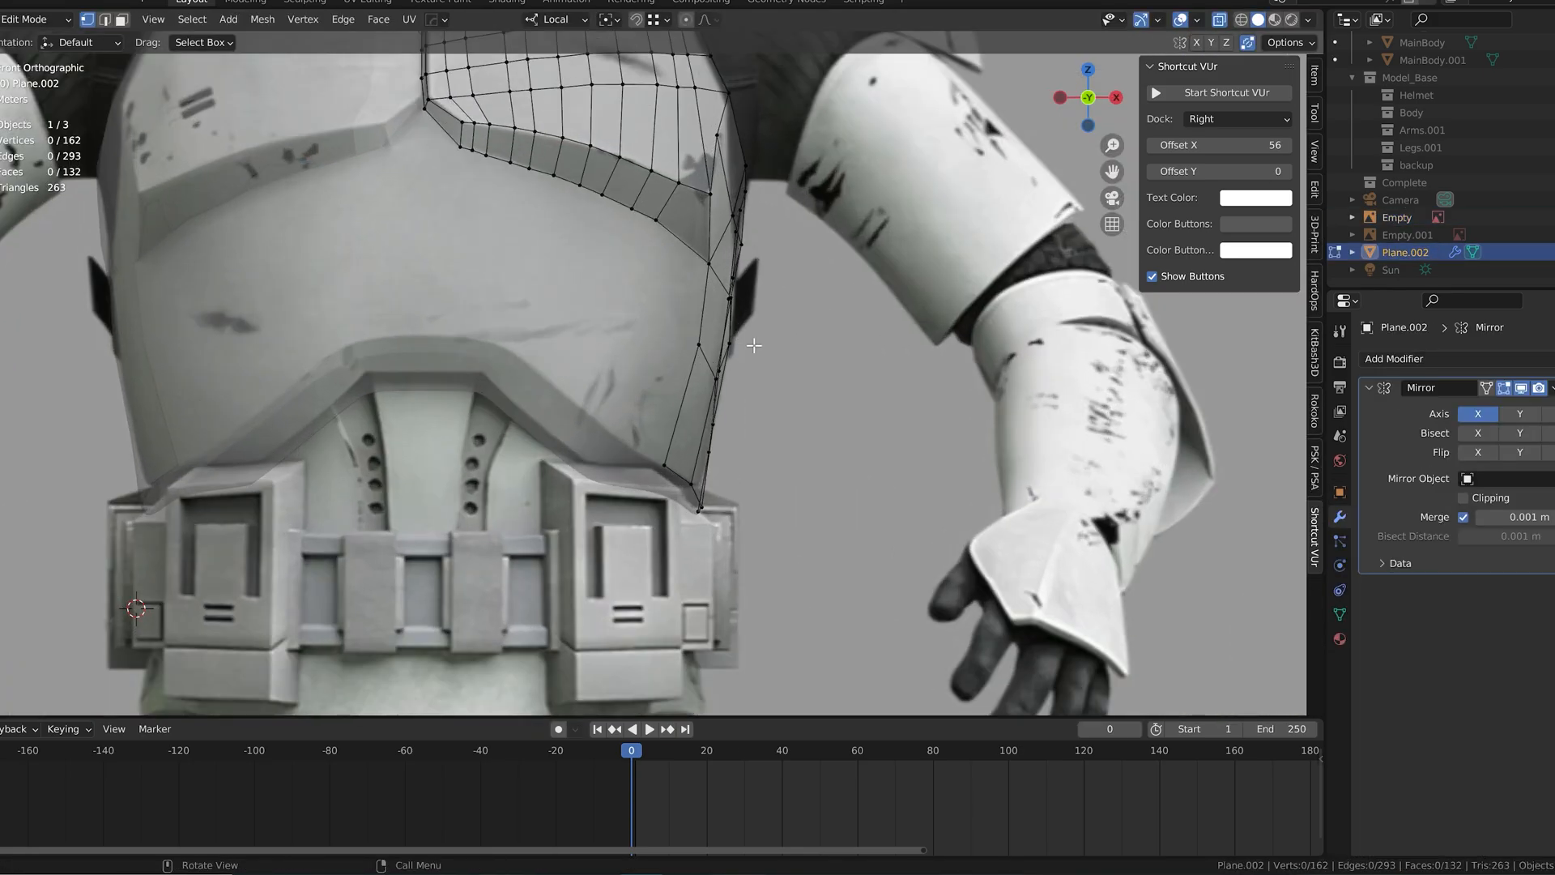
scroll(747, 358, "up", 2)
key("g")
key("x")
left_click(747, 358)
middle_click_drag(747, 358, 706, 358)
Step: Move the side vertex just below the armpit along local X to match the front reference silhouette
left_click(795, 285)
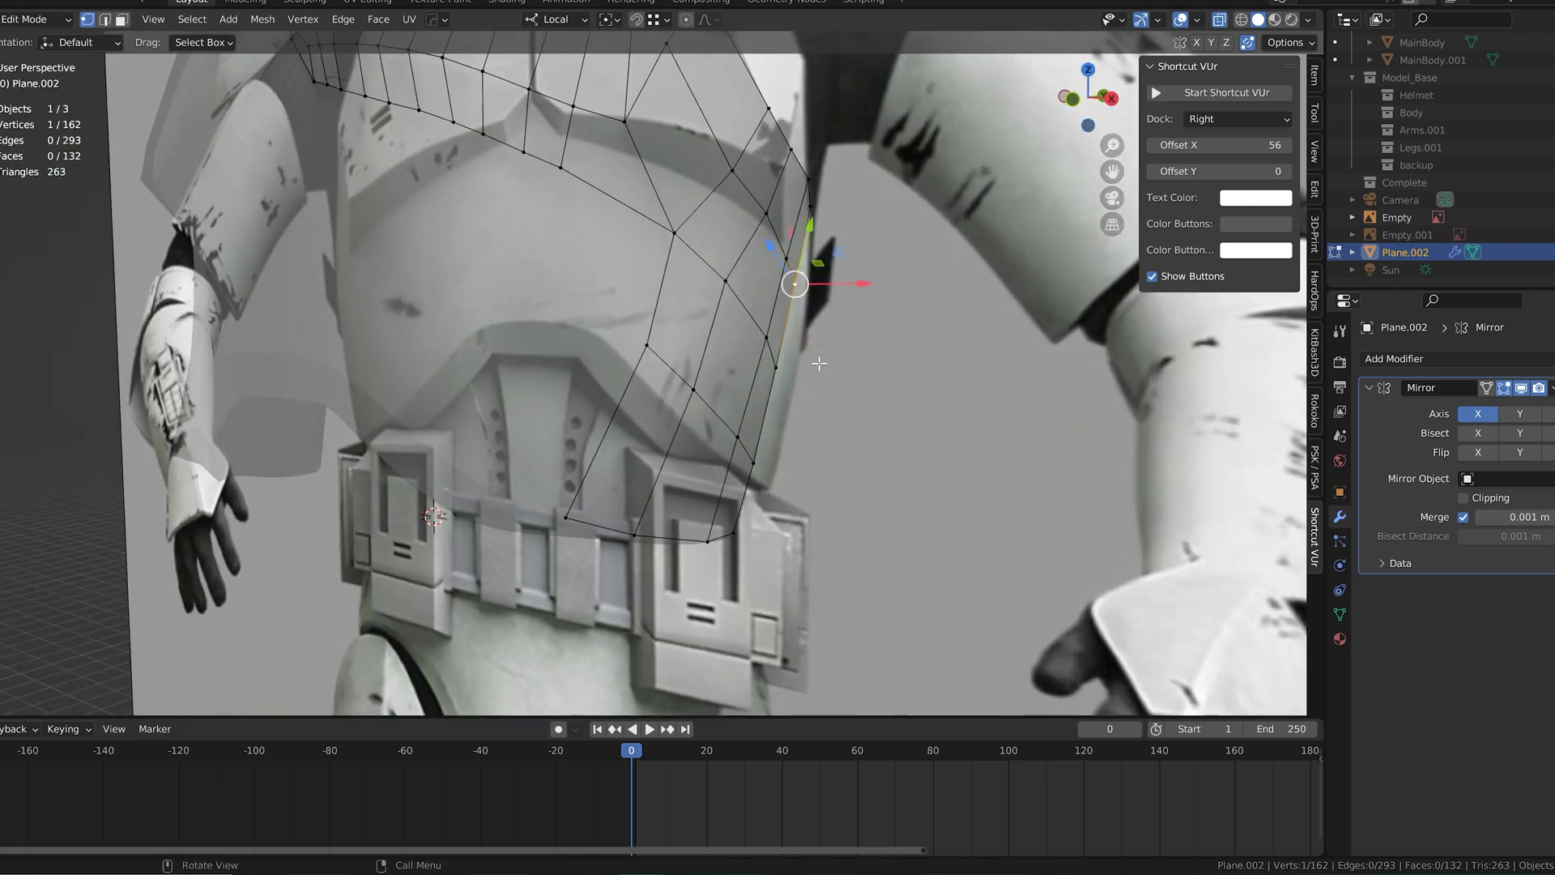
key("KP_1")
key("g")
key("x")
left_click(800, 339)
key("KP_1")
left_click_drag(813, 373, 820, 375)
Step: Shift the two lowest vertices on the rear side edge slightly outward in the front view to follow the reference outline
key("KP_3")
left_click(734, 486)
key("KP_1")
left_click_drag(794, 491, 801, 491)
key("KP_3")
left_click(718, 573)
key("KP_1")
left_click_drag(791, 572, 798, 572)
Step: Adjust the two side vertices one column in from the rear edge against the front outline
key("KP_3")
left_click(681, 444)
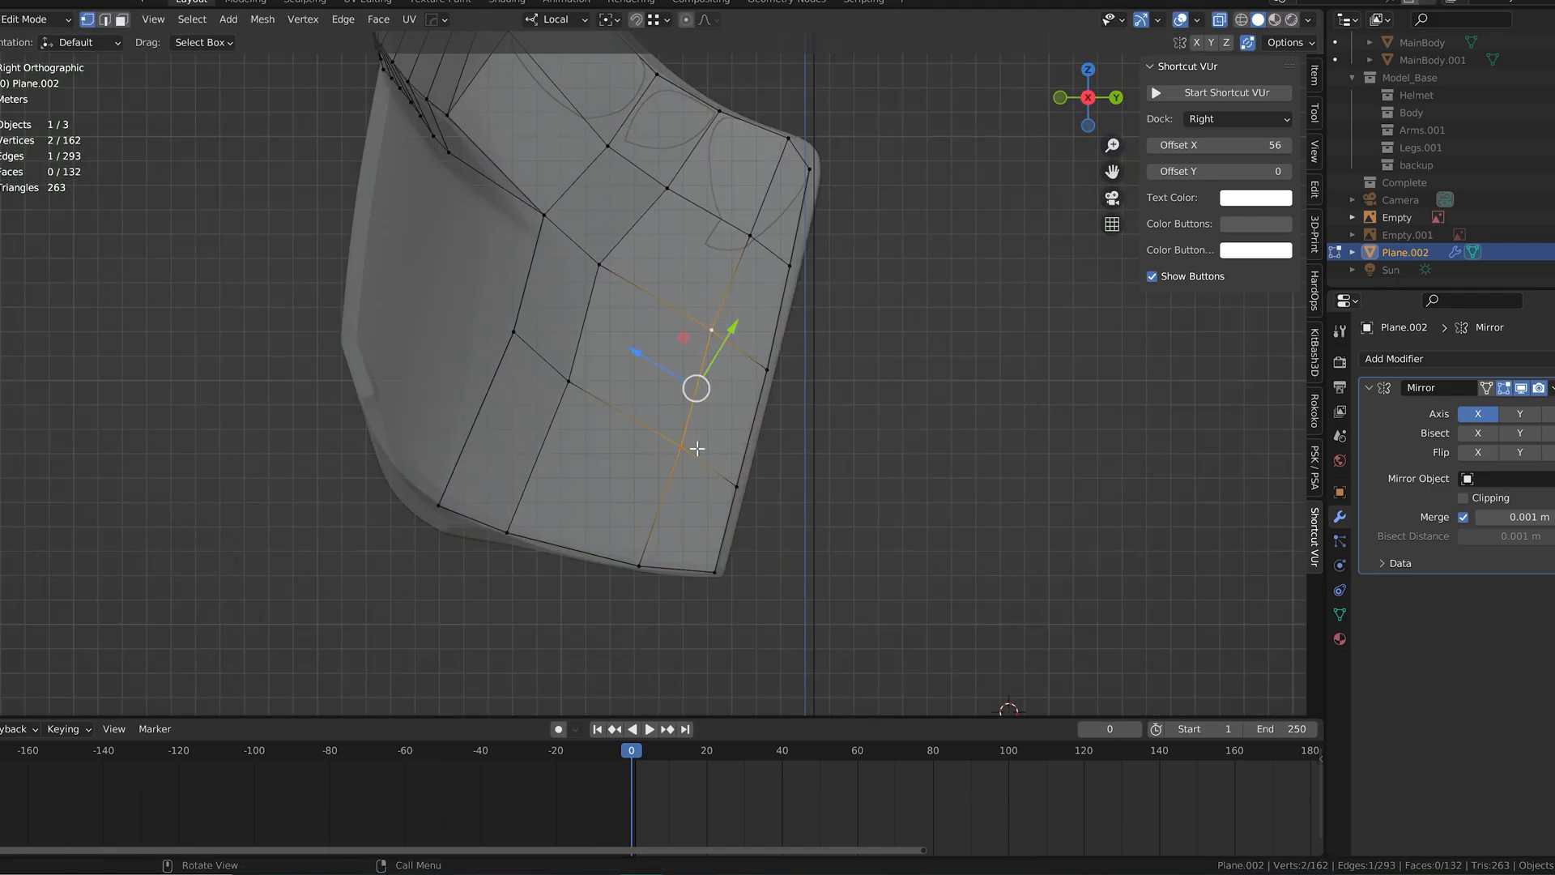
key("KP_1")
left_click_drag(816, 390, 828, 392)
left_click(772, 330)
left_click_drag(830, 332, 825, 333)
Step: Change the reference visibility and fine-tune two vertices on the chest's side panel to smooth its contour
scroll(802, 374, "down", 3)
mouse_move(802, 372)
middle_mouse_down()
mouse_move(859, 357)
mouse_move(806, 369)
mouse_move(890, 316)
mouse_move(797, 320)
mouse_move(960, 333)
mouse_move(883, 293)
mouse_move(924, 286)
mouse_move(766, 333)
mouse_move(808, 379)
middle_mouse_up()
scroll(1524, 181, "up", 6)
left_click(1551, 148)
key("Tab")
scroll(766, 334, "up", 3)
key("Tab")
left_click(681, 400)
left_click_drag(741, 405, 746, 406)
left_click(701, 346)
left_click_drag(747, 353, 766, 387)
left_click(701, 347)
mouse_move(767, 385)
middle_mouse_down()
mouse_move(810, 341)
mouse_move(864, 360)
mouse_move(769, 376)
middle_mouse_up()
Step: Leave Edit Mode, show the CLONE_chest reference and compare the retopologized mesh with it around the lower pectoral ledge
key("Tab")
scroll(862, 360, "down", 3)
scroll(773, 376, "up", 3)
scroll(1529, 199, "down", 5)
scroll(1529, 209, "up", 9)
scroll(1548, 200, "down", 1)
left_click(1549, 199)
middle_click_drag(735, 236, 824, 318, "shift")
scroll(824, 317, "up", 4)
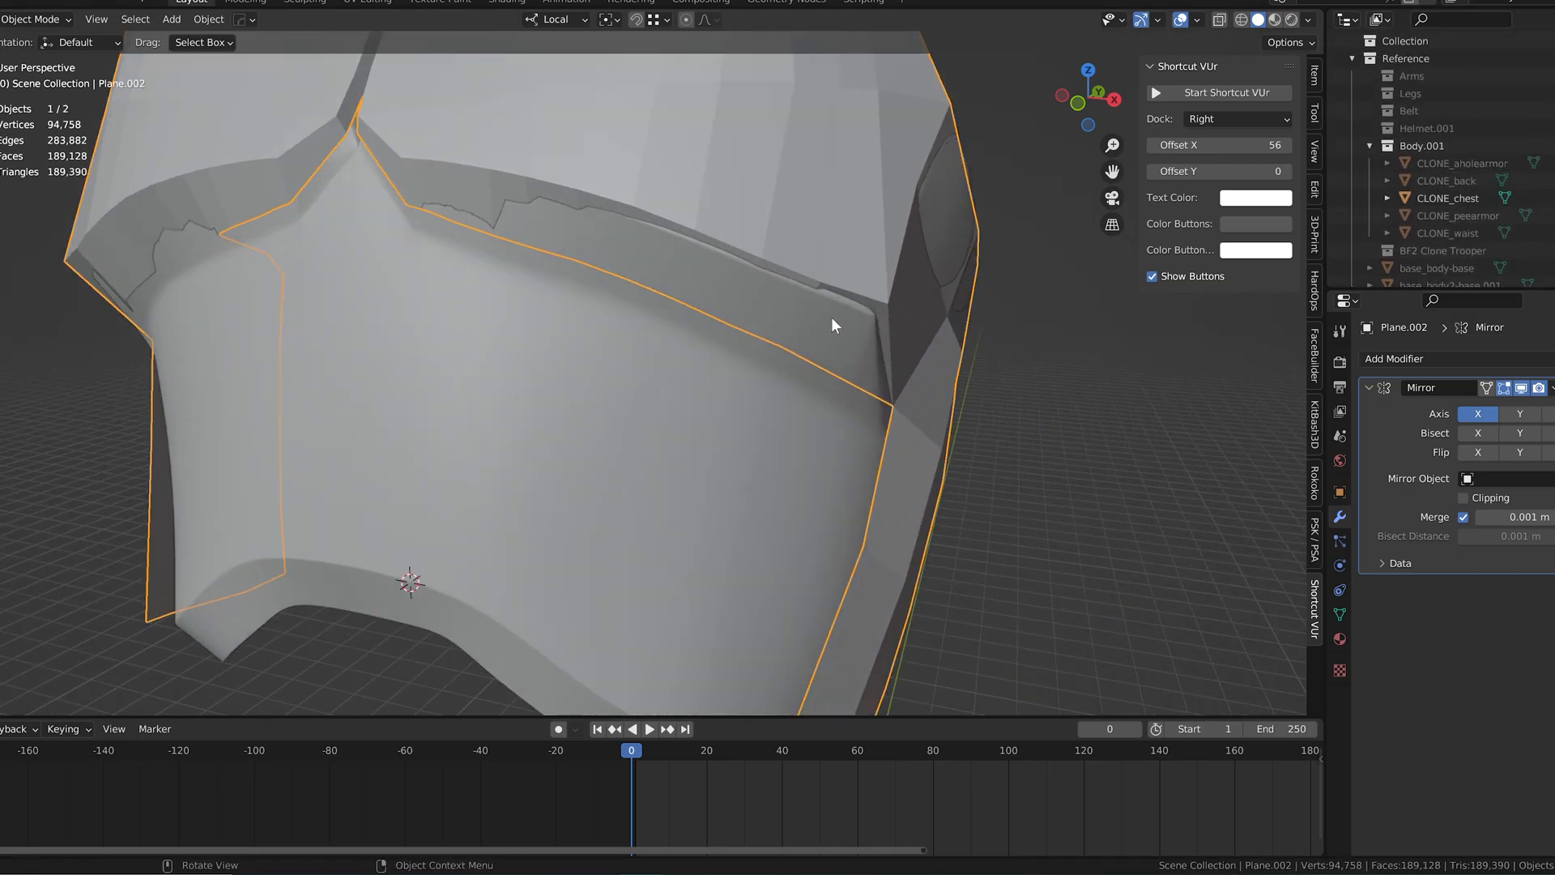
Step: Enter Edit Mode and reposition the vertices at the outer corner of the lower pectoral ledge to fit CLONE_chest
key("Tab")
left_click(889, 306)
left_click_drag(941, 309, 925, 310)
left_click_drag(884, 258, 881, 268)
middle_click_drag(881, 269, 967, 283)
left_click_drag(967, 290, 962, 296)
middle_click_drag(962, 297, 876, 350)
left_click(870, 428)
middle_click_drag(875, 405, 891, 337)
left_click_drag(891, 334, 888, 352)
left_click_drag(945, 415, 940, 416)
Step: Adjust the edge vertices along the pectoral's lower border in the front view to follow the reference ledge
left_click(777, 246)
middle_click_drag(817, 212, 895, 233)
left_click_drag(978, 286, 963, 285)
left_click_drag(898, 222, 897, 226)
left_click(853, 256)
middle_click_drag(833, 284, 866, 281, "alt")
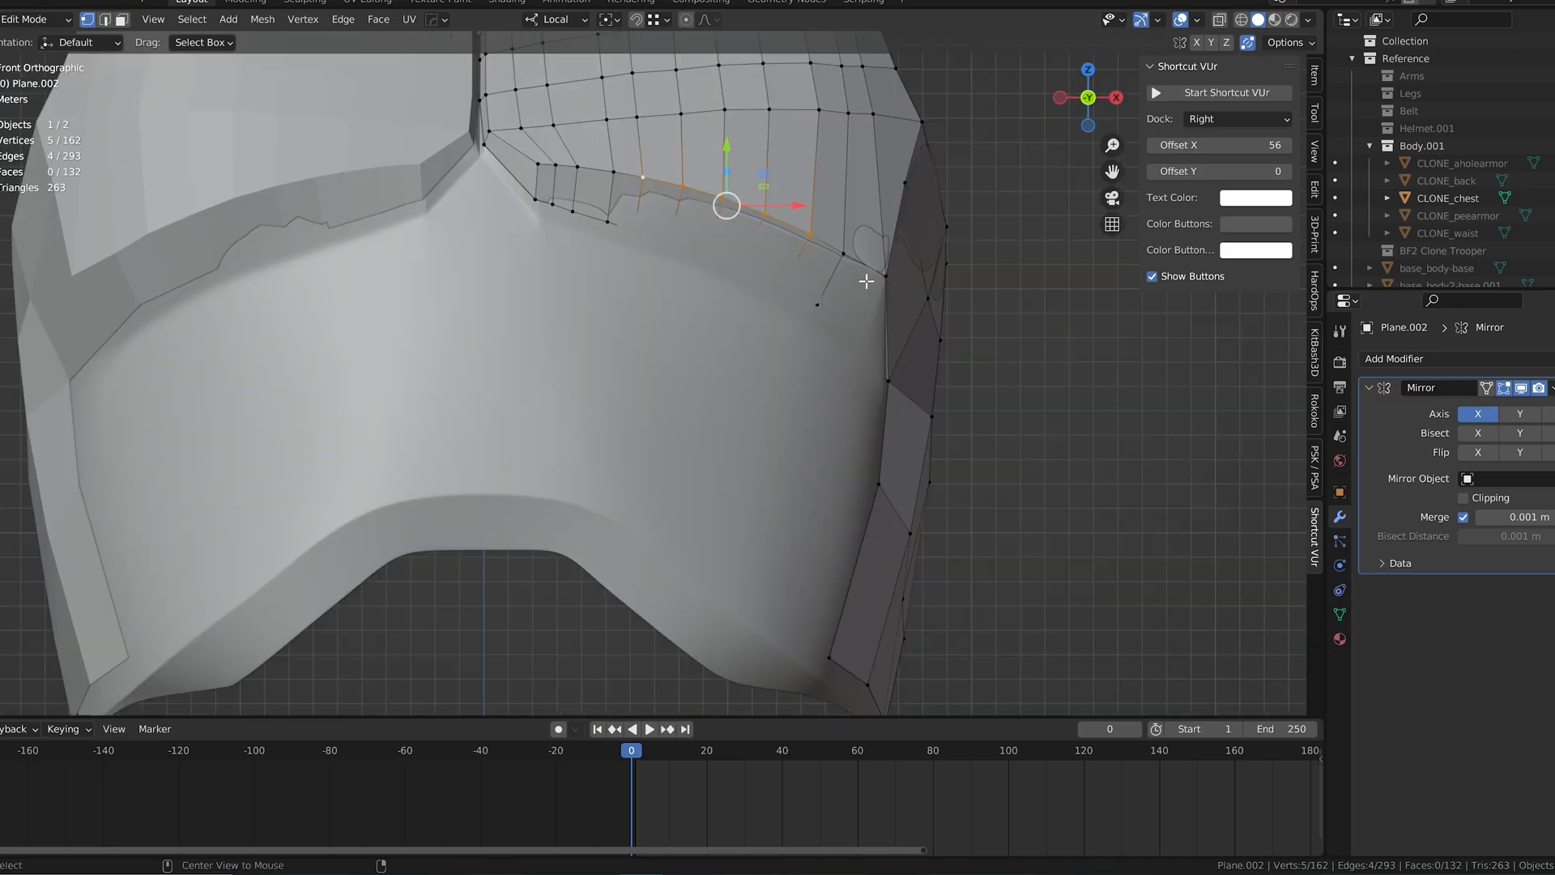
left_click_drag(730, 152, 730, 154)
middle_click_drag(810, 254, 827, 267)
Step: Nudge the individual vertices near the outer end of the pectoral's lower border onto the reference curve
left_click(962, 188)
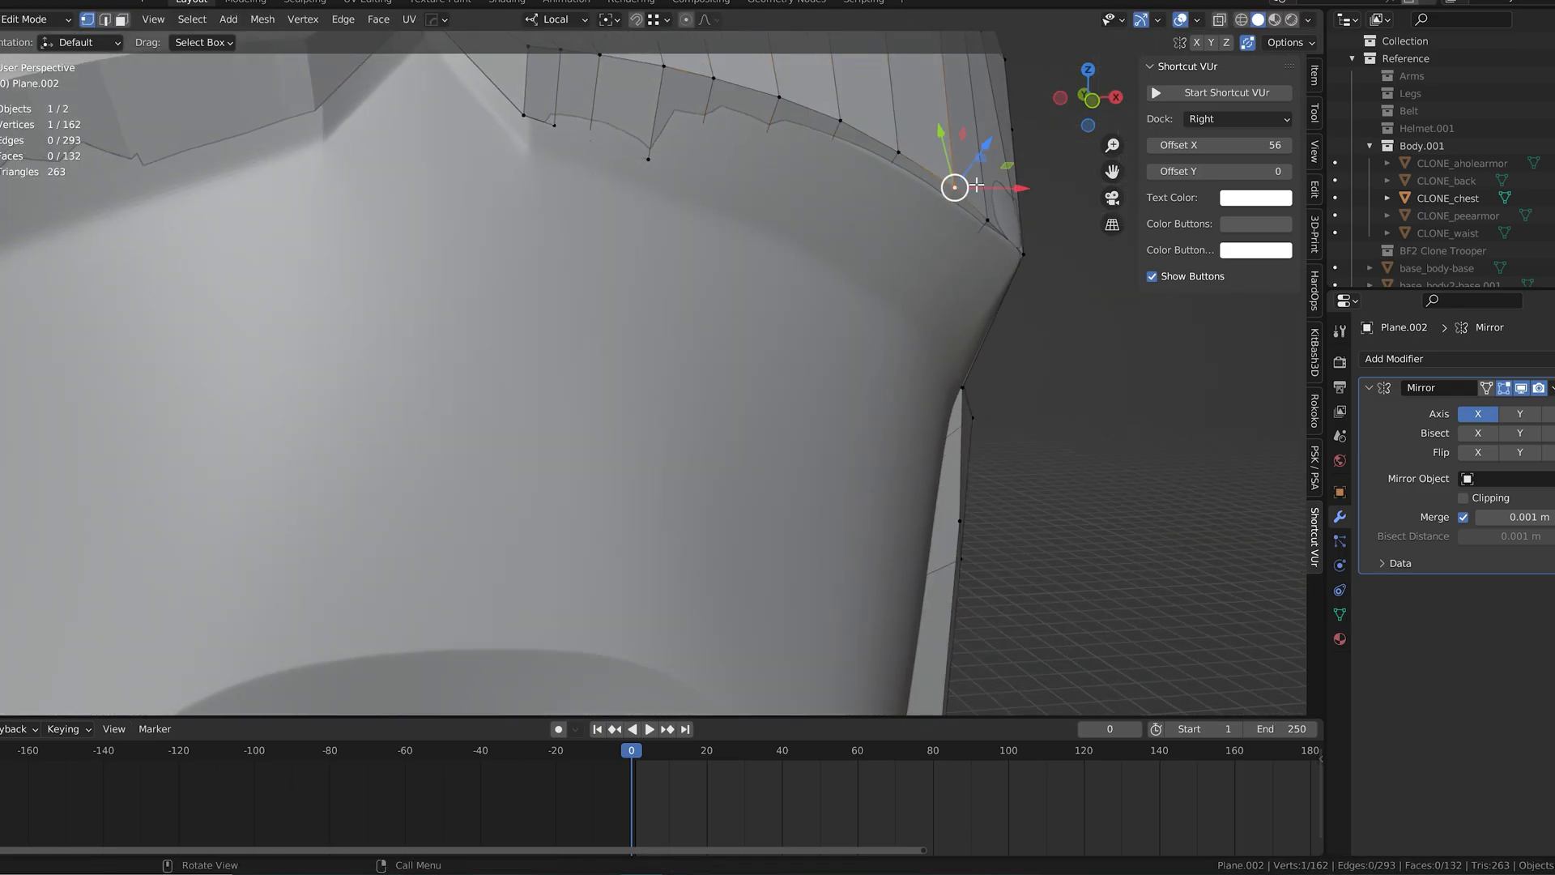
left_click(981, 151)
left_click(899, 153)
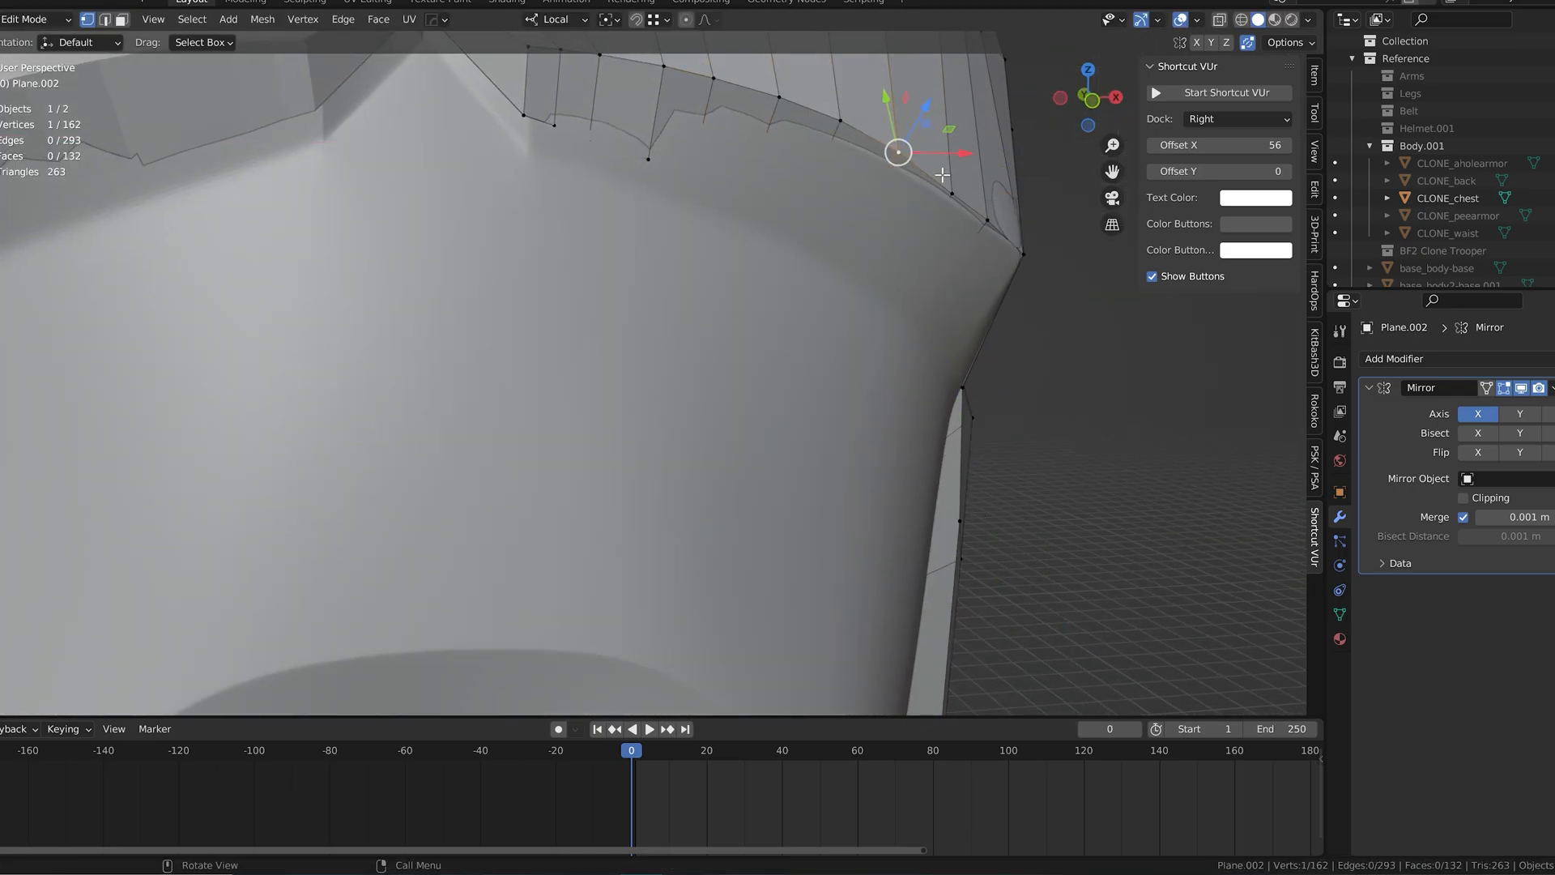
scroll(937, 163, "down", 3)
left_click_drag(964, 236, 965, 240)
left_click(920, 289)
middle_click_drag(924, 288, 968, 285)
Step: Reposition the ledge vertex beneath the outer pectoral corner, matching the reference from several angles
left_click_drag(1038, 228, 1026, 231)
left_click_drag(956, 188, 960, 200)
middle_click_drag(960, 200, 893, 210)
left_click(906, 300)
middle_click_drag(907, 301, 932, 357)
left_click_drag(989, 374, 986, 373)
left_click_drag(962, 304, 961, 317)
Step: Work inward along the pectoral ledge, adjusting its successive vertices to even out the curve
middle_click_drag(956, 316, 863, 253)
left_click(838, 239)
left_click(769, 223, "shift")
left_click(697, 211, "shift")
left_click(643, 203, "shift")
middle_click_drag(644, 205, 697, 212)
left_click_drag(886, 230, 790, 238)
left_click(763, 255)
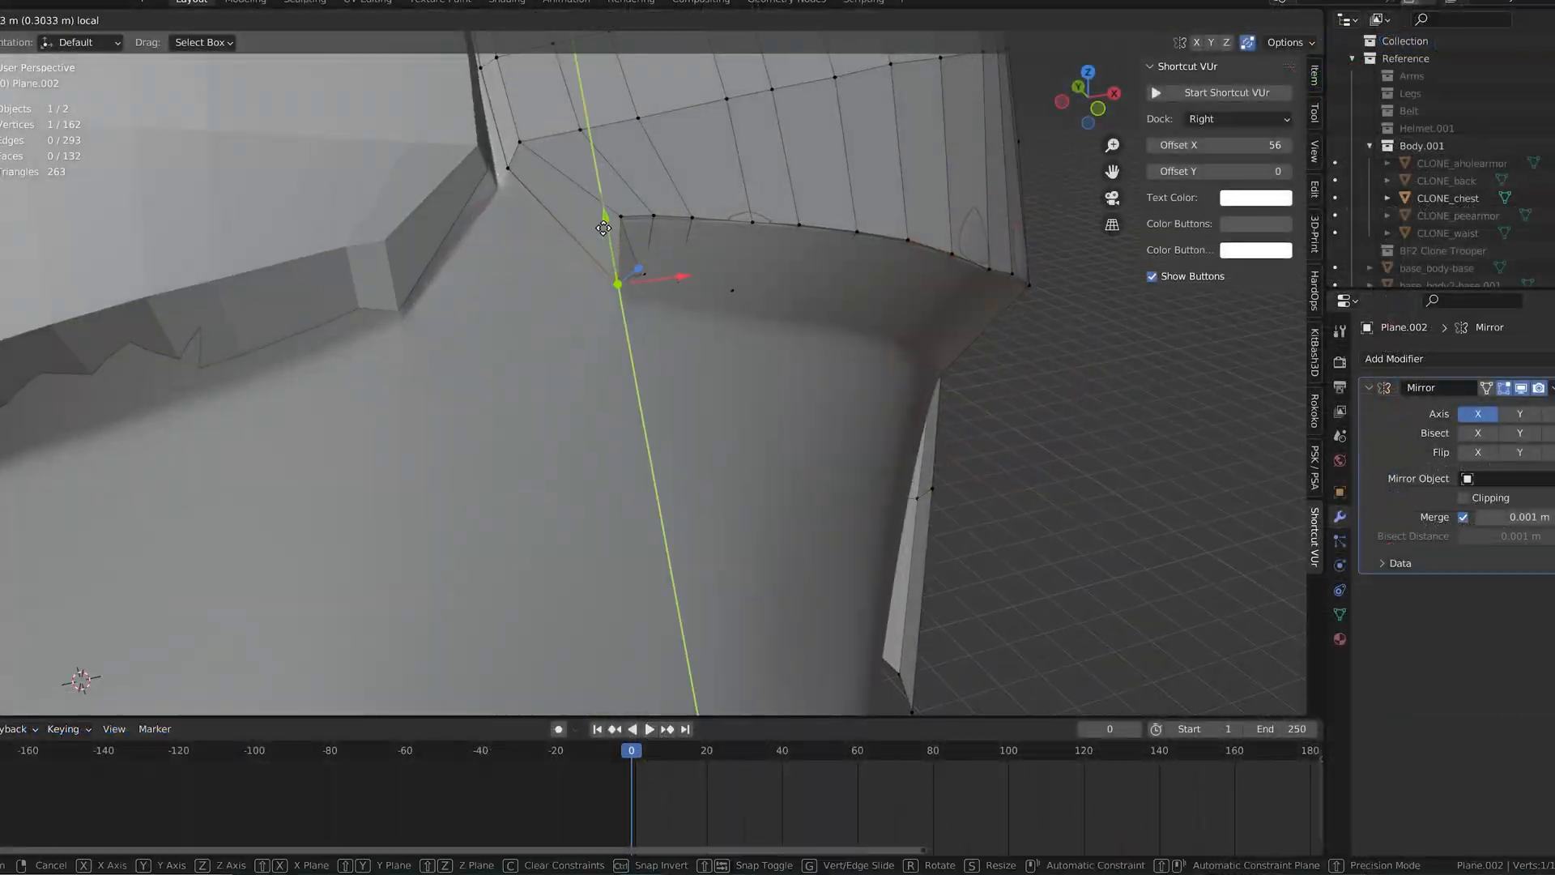
Step: Move the short lower ledge edge near the chest centre about 0.116 m along local Z
left_click_drag(648, 276, 741, 312)
left_click_drag(692, 223, 695, 234)
left_click_drag(736, 290, 728, 294)
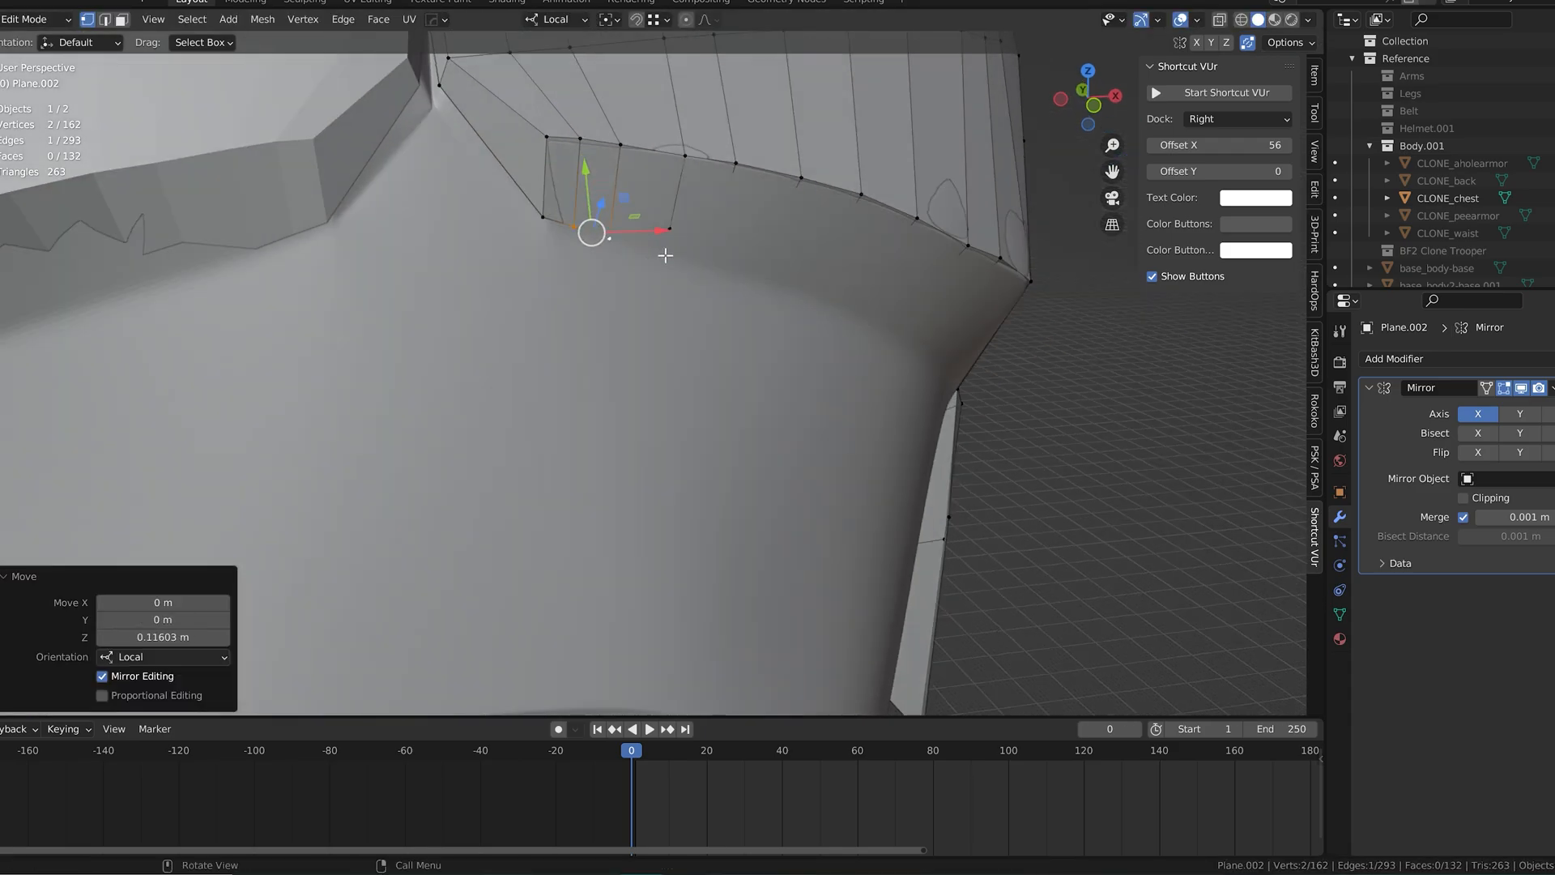
Step: Set the transform orientation to Global and move a lower ledge vertex along Y by about 0.2075 m and along Z
left_click(669, 228)
left_click(559, 19)
left_click(541, 73)
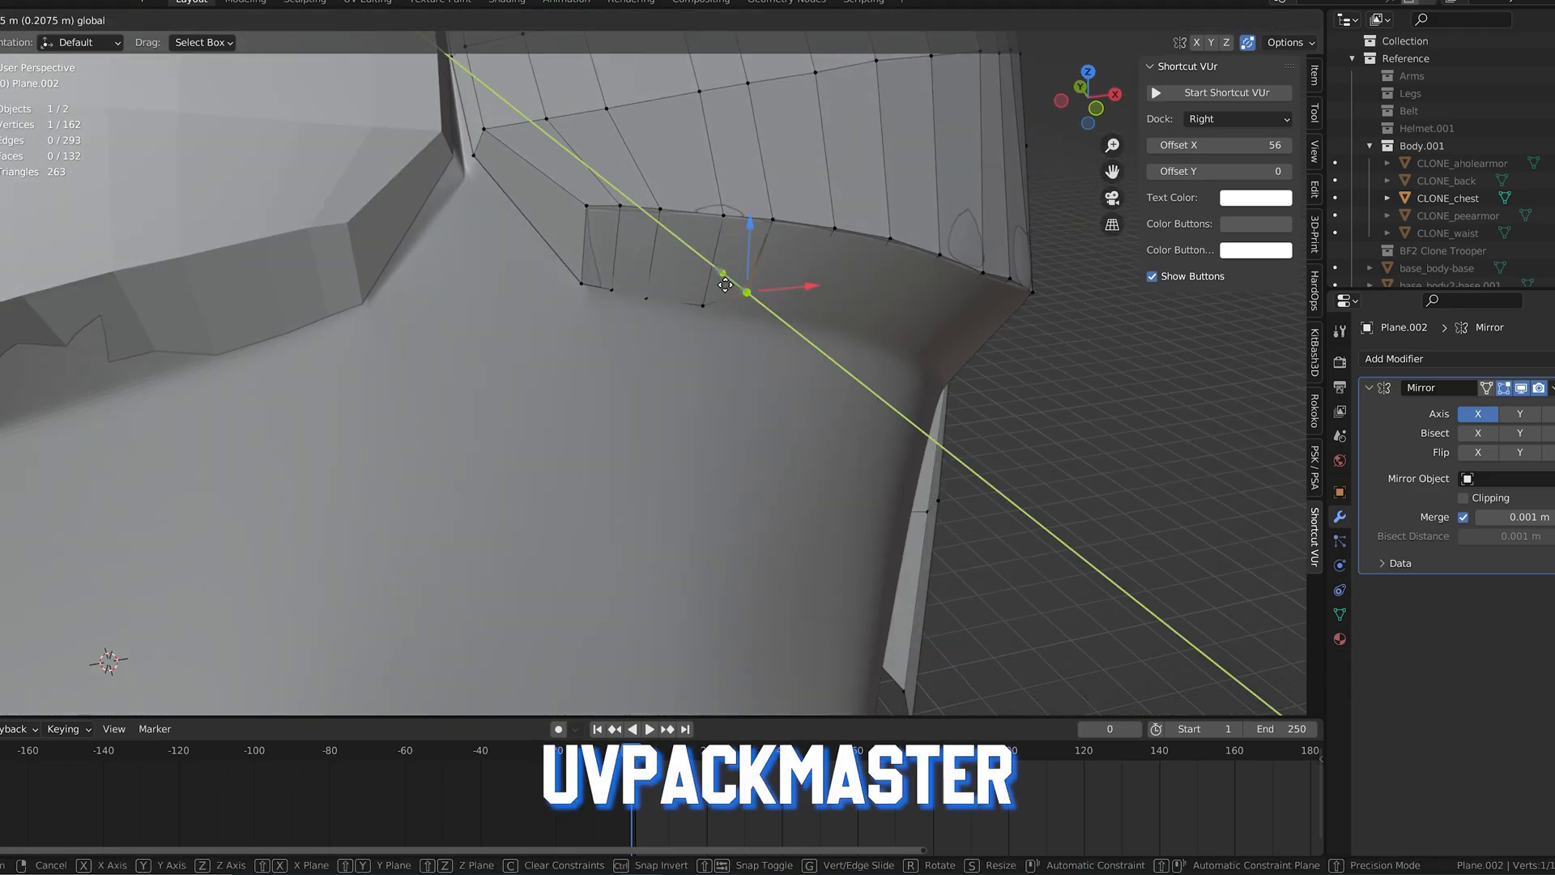
left_click(725, 284)
key("g")
key("z")
left_click_drag(724, 297, 798, 252)
Step: Work outward along the pectoral ledge, repositioning its successive lower vertices in depth to follow the reference surface
left_click(797, 302)
left_click_drag(769, 308, 767, 306)
left_click_drag(797, 253, 819, 300)
left_click(844, 317)
right_click(833, 315)
left_click_drag(853, 247, 850, 268)
left_click_drag(815, 317, 808, 311)
mouse_move(785, 318)
middle_mouse_down()
mouse_move(755, 314)
mouse_move(764, 324)
middle_mouse_up()
Step: Enable Clipping in the Mirror modifier and adjust the ledge vertex at the chest centre
left_click(417, 182)
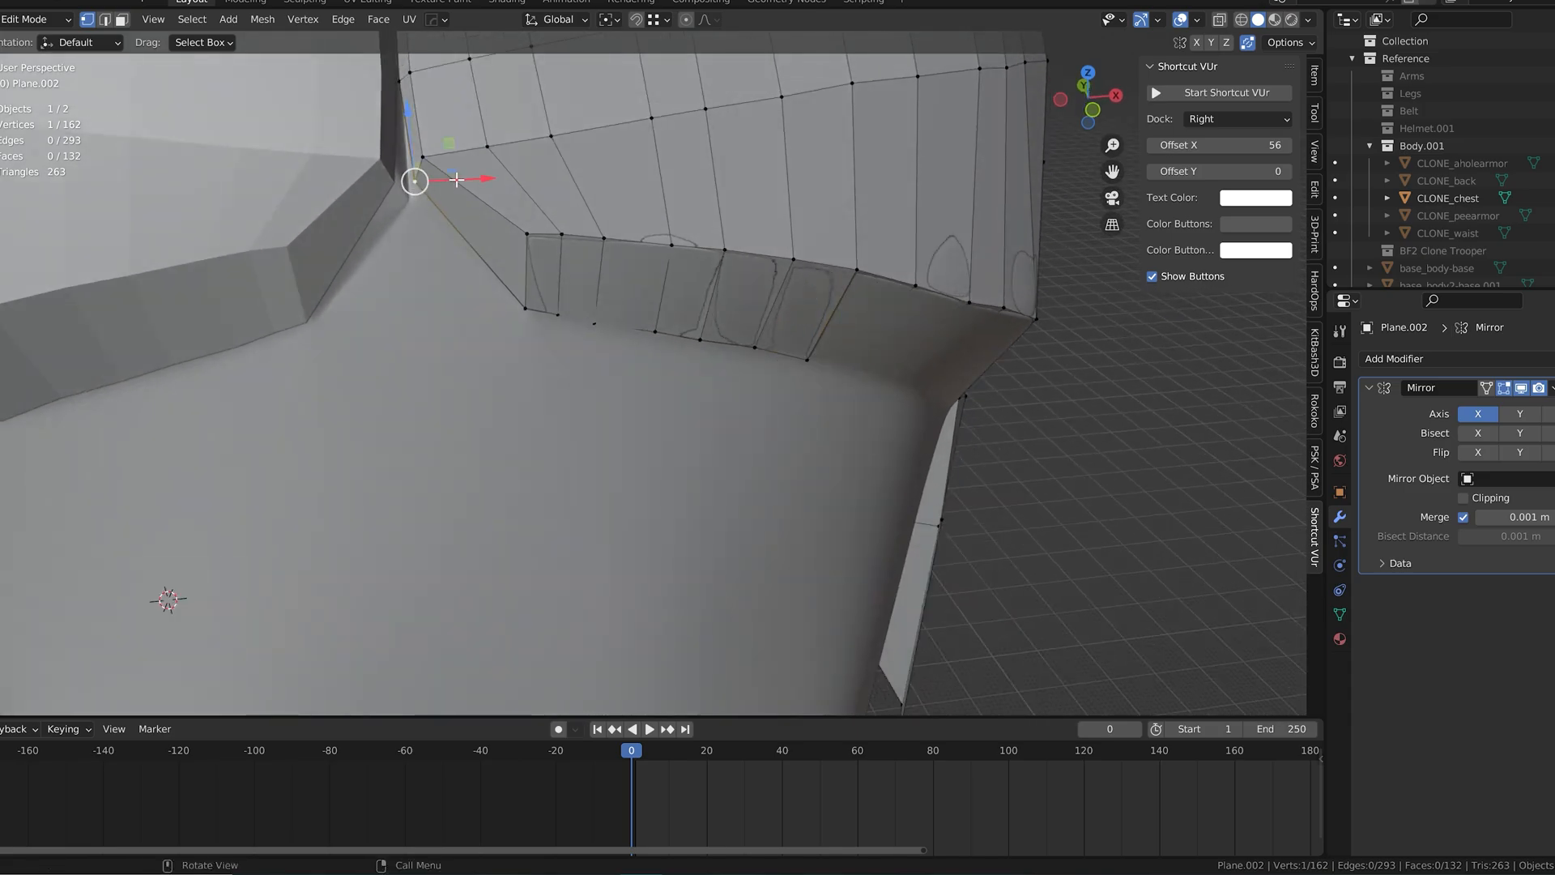
left_click(449, 180)
left_click(1468, 498)
middle_click_drag(396, 151, 442, 198)
left_click_drag(484, 275, 481, 268)
left_click_drag(484, 243, 486, 257)
middle_click_drag(673, 324, 618, 279)
Step: Switch the transform orientation to Local and fine-tune a lower ledge vertex along its local axes
left_click(539, 21)
left_click(542, 93)
middle_click_drag(490, 275, 565, 310)
left_click_drag(620, 324, 635, 317)
left_click_drag(622, 321, 620, 321)
left_click_drag(635, 313, 637, 313)
middle_click_drag(628, 314, 572, 317)
Step: Reposition the vertices around the central notch and inner end of the ledge to match the reference
left_click(462, 181)
left_click_drag(501, 174, 497, 173)
middle_click_drag(462, 89, 509, 369, "shift")
left_click(493, 361)
left_click_drag(529, 354, 525, 355)
middle_click_drag(512, 231, 578, 477, "shift")
left_click(510, 333)
left_click_drag(562, 323, 558, 324)
left_click(485, 200)
left_click_drag(523, 195, 520, 159)
left_click(480, 166)
Step: Place the lower vertex near the outer end of the pectoral ledge against the reference
scroll(624, 278, "down", 3)
middle_click_drag(648, 316, 621, 271)
left_click(698, 339)
middle_click_drag(697, 338, 662, 322)
left_click_drag(652, 274, 648, 287)
middle_click_drag(648, 296, 689, 308)
scroll(688, 316, "up", 4)
Step: Try to shift the outer lower ledge vertex along Y in Local orientation
middle_click_drag(705, 340, 717, 441, "shift")
left_click_drag(653, 404, 649, 407)
key("y")
left_click(671, 421)
middle_click_drag(670, 421, 603, 398)
left_click_drag(553, 348, 560, 367)
left_click_drag(612, 382, 606, 385)
key("ctrl+z")
key("ctrl+z")
key("ctrl+z")
middle_click_drag(607, 386, 668, 368)
Step: Set the transform orientation to Global and reposition the outer lower ledge vertex on the reference surface
left_click(551, 20)
left_click(519, 77)
left_click_drag(702, 409, 711, 416)
left_click_drag(730, 364, 731, 385)
left_click_drag(774, 440, 760, 439)
left_click_drag(688, 426, 691, 429)
middle_click_drag(690, 429, 636, 411)
left_click_drag(561, 334, 562, 340)
Step: Place the next outer lower ledge vertex and move it about 0.604 m along global Y
left_click(659, 393)
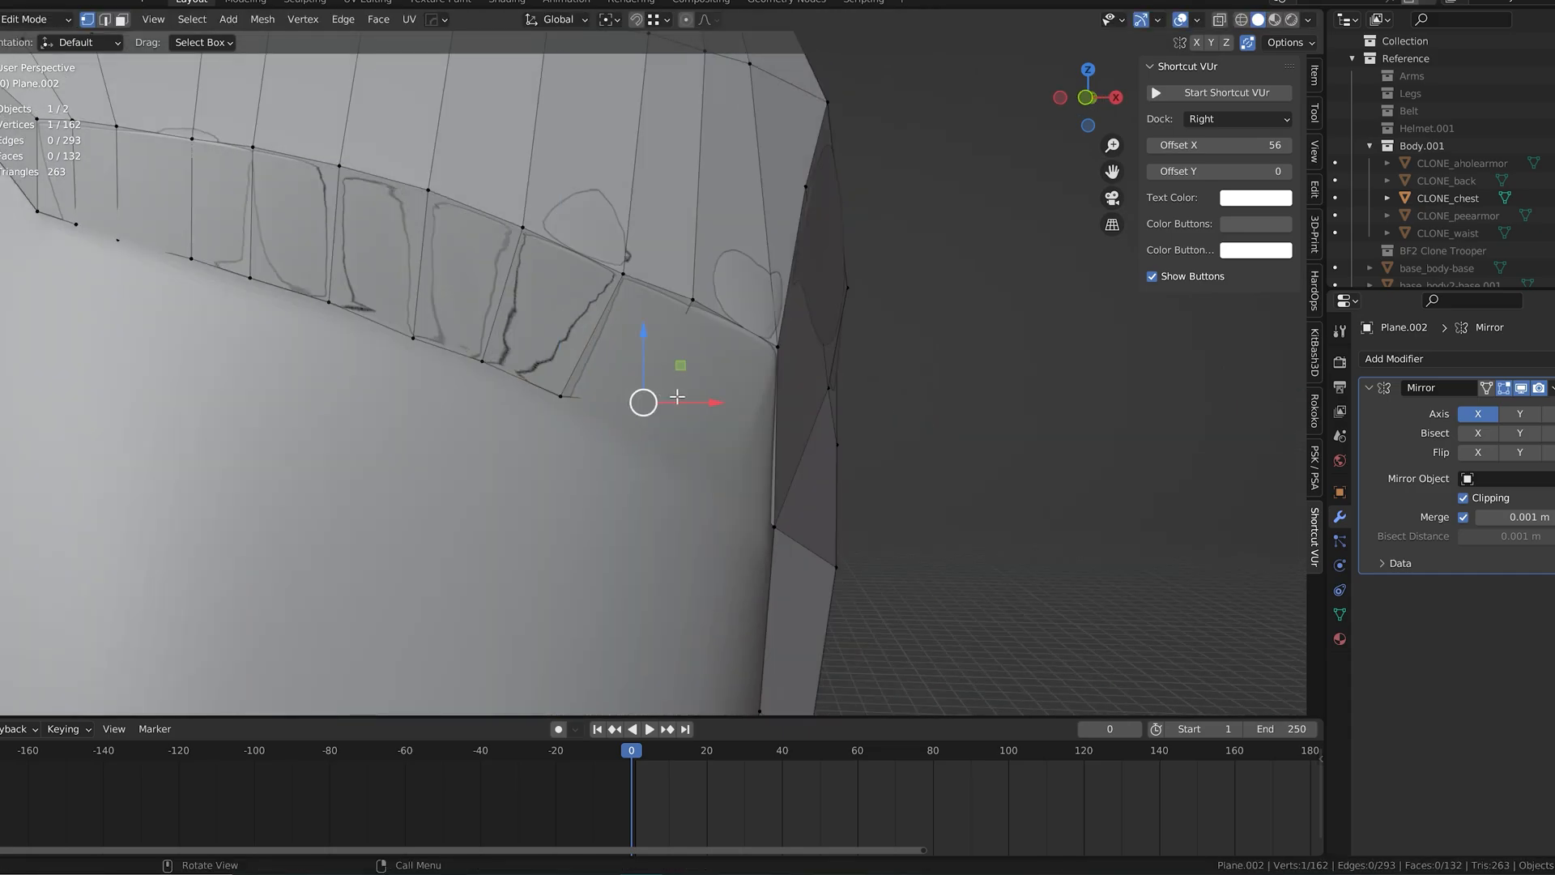
middle_click_drag(662, 393, 718, 407)
left_click_drag(724, 430, 719, 426)
left_click_drag(729, 367, 729, 401)
left_click_drag(717, 453, 708, 447)
middle_click_drag(708, 448, 636, 405)
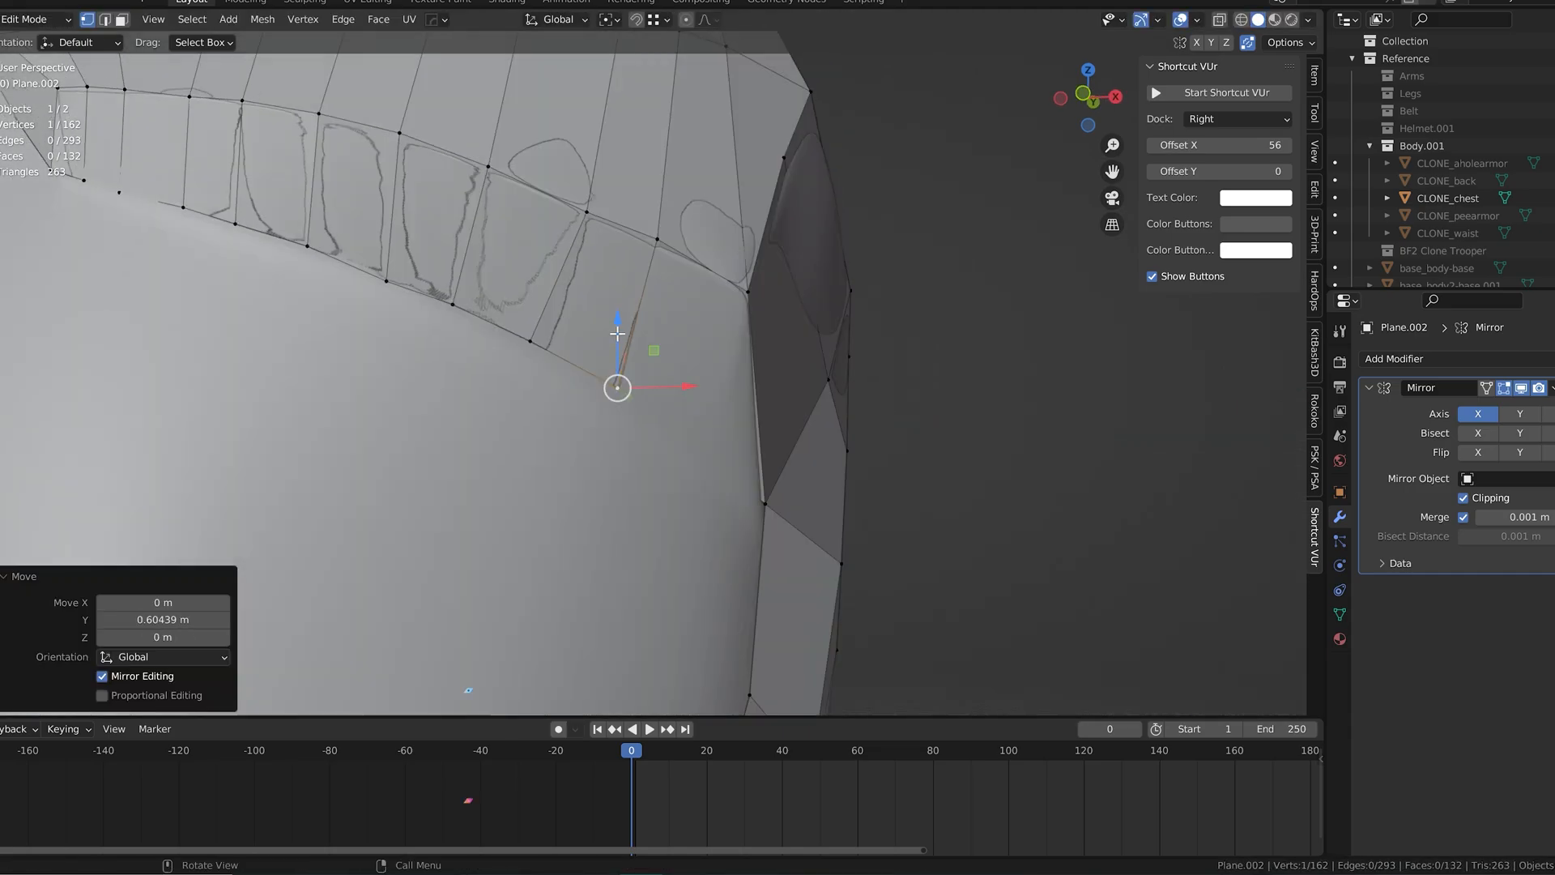
Step: Lower that ledge vertex slightly along Z and refine the ledge's outer corner against the reference
left_click_drag(618, 334, 617, 340)
middle_click_drag(617, 342, 576, 357)
left_click_drag(577, 419, 581, 421)
middle_click_drag(583, 421, 577, 412)
scroll(668, 372, "down", 3)
middle_click_drag(676, 371, 668, 444)
left_click(634, 435)
left_click_drag(671, 445, 662, 446)
Step: Fill two quads beneath the ledge's outer corner and place their free vertices on the waist surface
scroll(684, 440, "down", 2)
middle_click_drag(661, 454, 680, 555)
scroll(690, 425, "up", 4)
key("f")
left_click(647, 486)
left_click_drag(680, 555, 674, 544)
key("f")
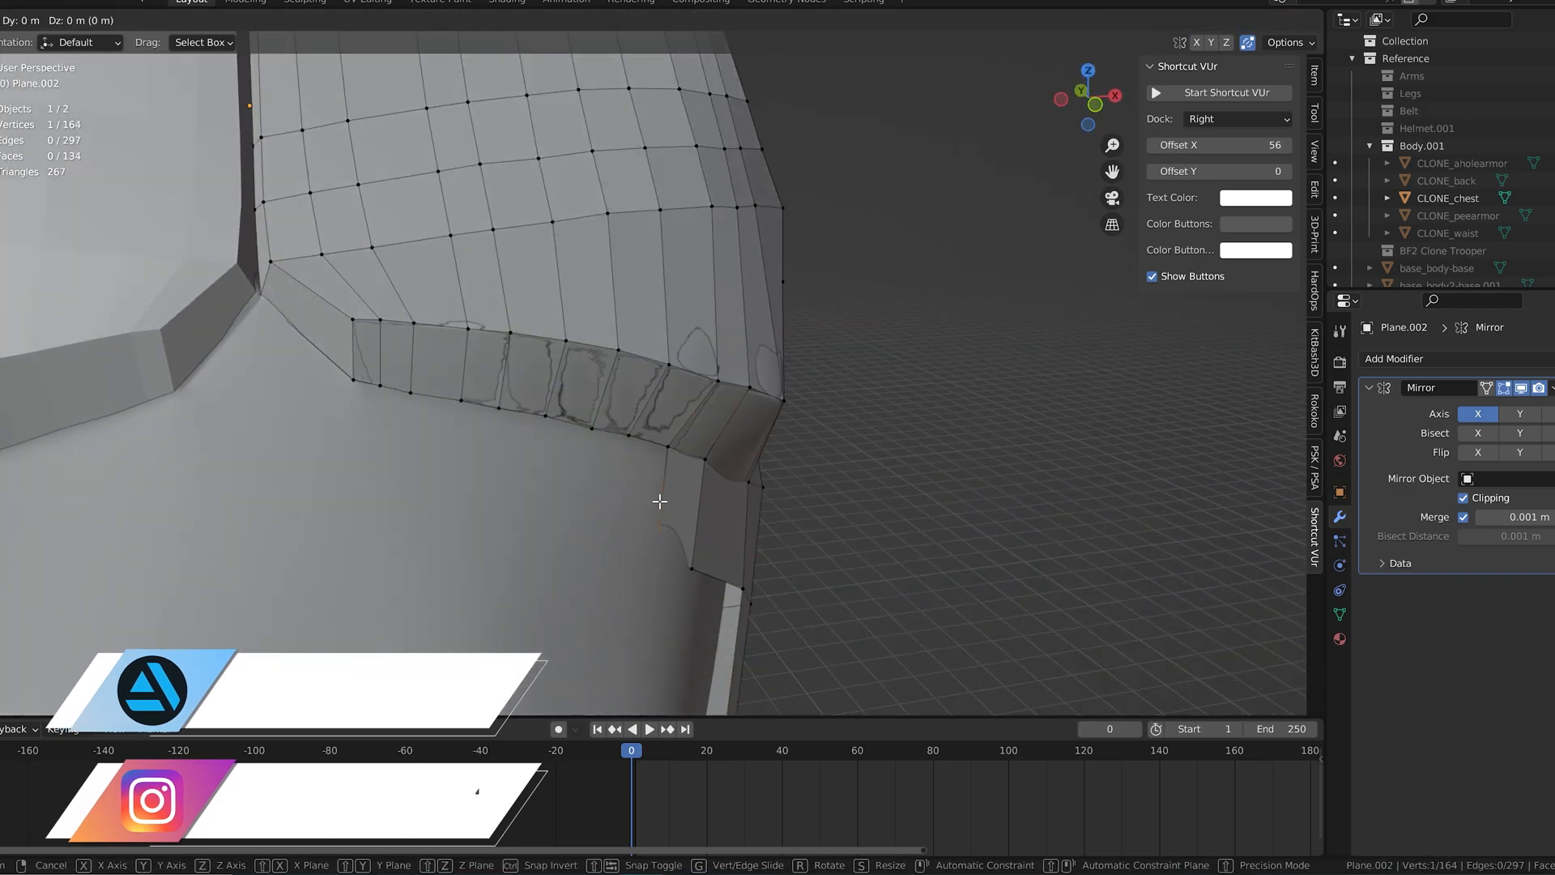
left_click(657, 514)
middle_click_drag(657, 513, 712, 490)
left_click_drag(679, 530, 558, 508)
Step: Fill five more quads beneath the pectoral ledge, working inward and placing each new lower vertex on the reference crease
left_click(716, 431)
key("f")
left_click(703, 453)
left_click(703, 405)
key("f")
left_click(663, 474)
left_click(677, 397)
key("f")
left_click(638, 470)
left_click(642, 380)
key("f")
left_click(608, 465)
left_click(608, 370)
key("f")
left_click(579, 447)
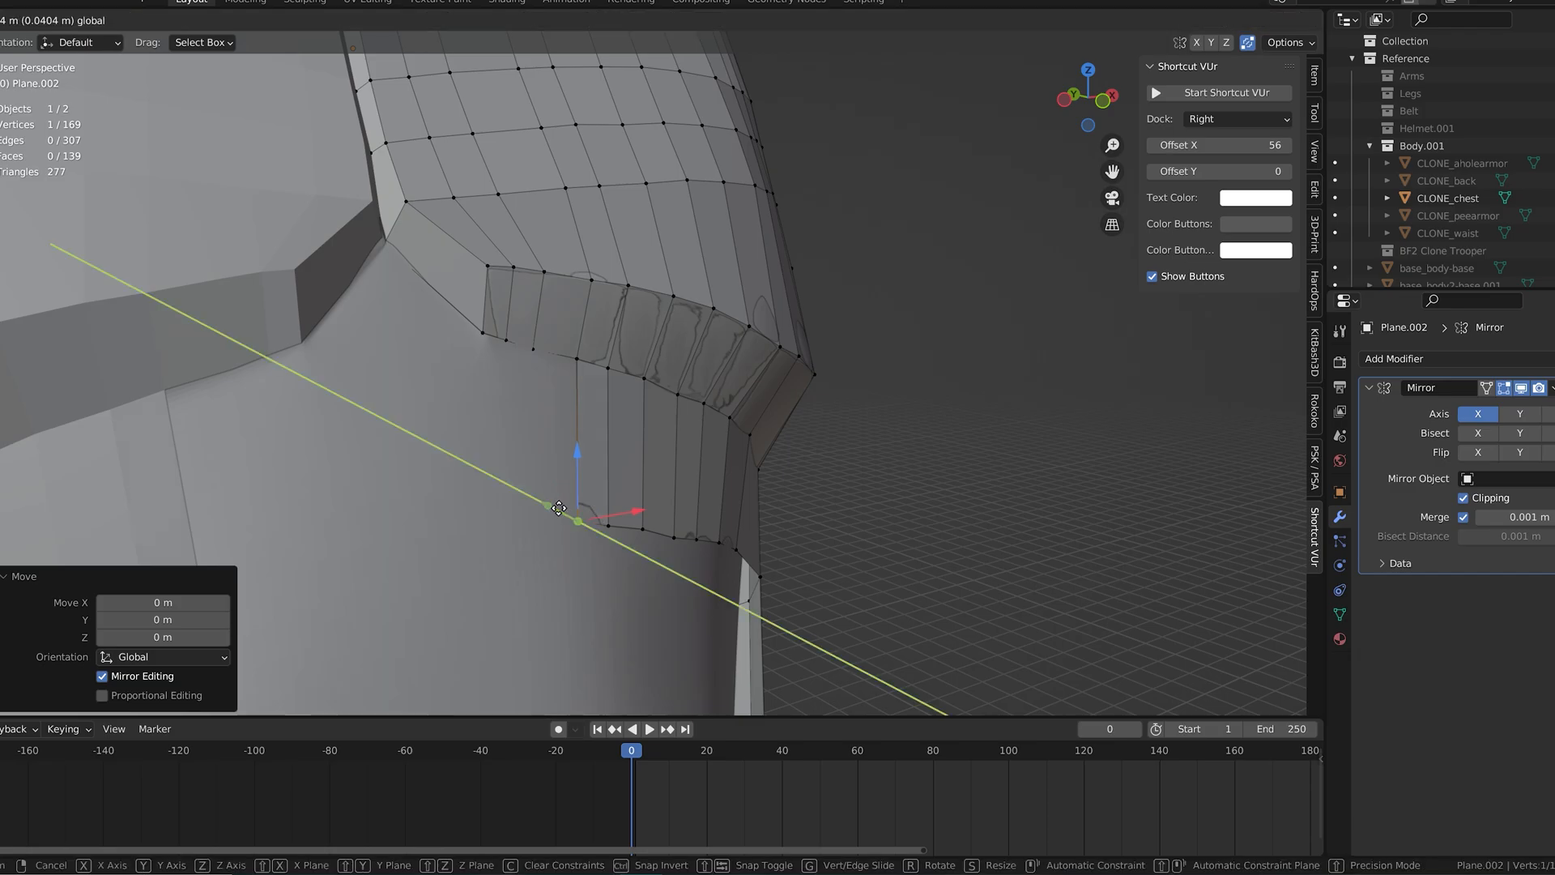
Step: Extend the quad strip beneath the ledge to the chest centre and move its end vertex about -0.199 m along Y
left_click(531, 354)
key("f")
left_click(521, 453)
middle_click_drag(521, 453, 606, 454)
left_click_drag(610, 454, 556, 499)
key("f")
left_click(559, 384)
key("f")
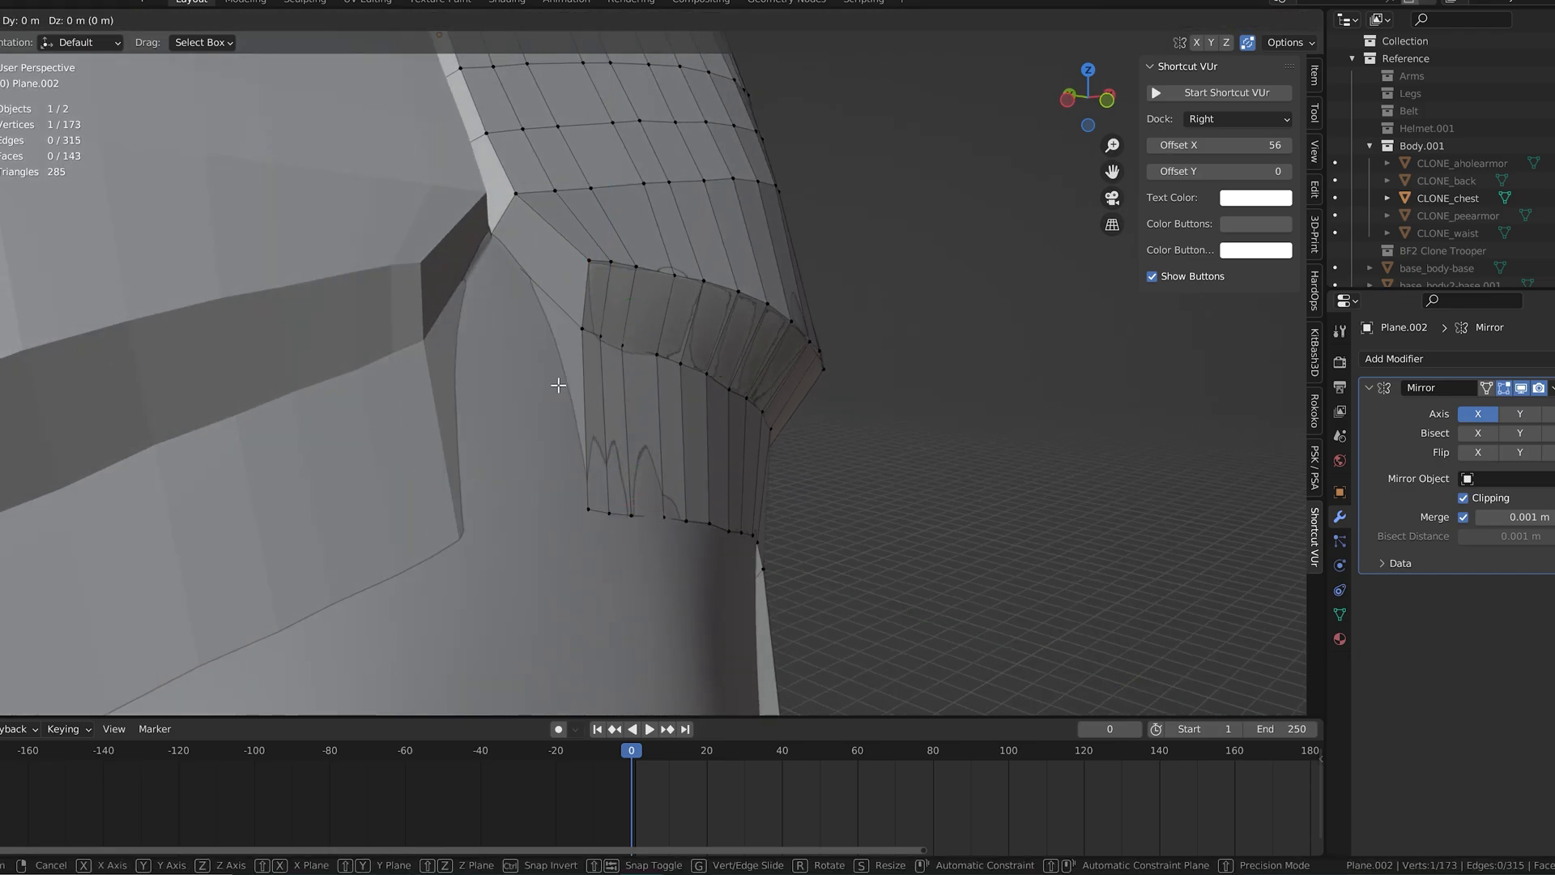
left_click(595, 389)
middle_click_drag(517, 500, 768, 419)
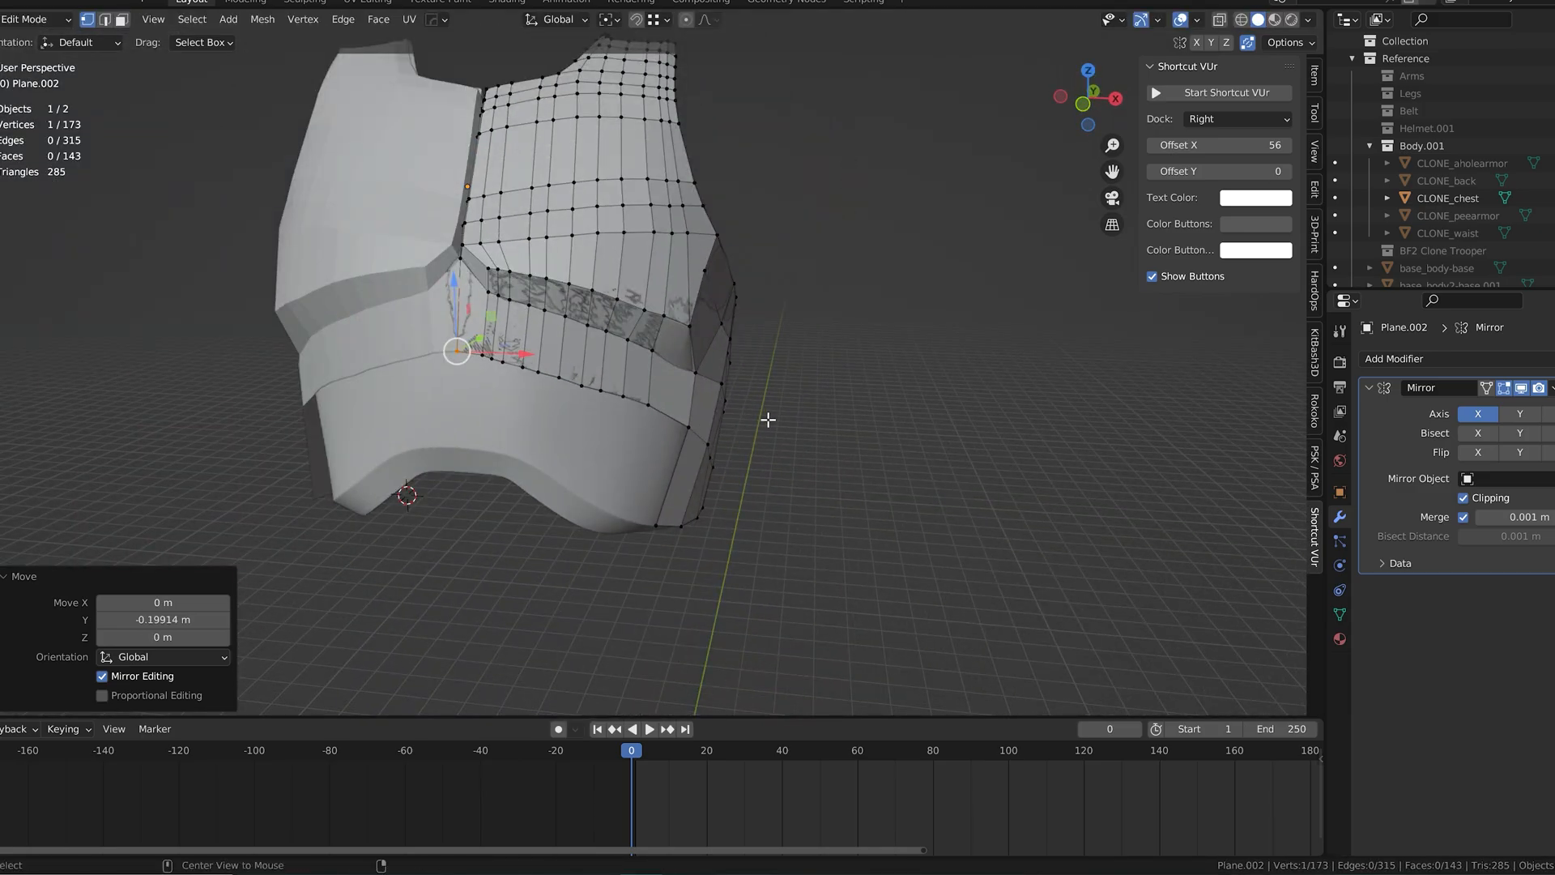
Step: Start a second quad row on the outer abdomen, placing its first new vertex near the armor's lower rim
key("KP_1")
scroll(756, 425, "up", 3)
middle_click_drag(793, 306, 770, 291)
left_click(733, 419)
key("f")
left_click(655, 451)
middle_click_drag(659, 451, 719, 541)
left_click_drag(713, 509, 712, 517)
middle_click_drag(712, 512, 712, 568)
Step: Add two quads inward along the abdomen row, following the curve of the armor's lower rim
left_click(648, 430)
key("f")
left_click(583, 516)
left_click(715, 388)
left_click(641, 454)
middle_click_drag(642, 453, 679, 473)
left_click_drag(681, 557, 683, 559)
Step: Fill another two abdomen quads along the lower rim and move the end vertex about 0.136 m along Y
left_click(750, 402)
key("f")
left_click(698, 445)
left_click(723, 400)
key("f")
left_click(659, 452)
middle_click_drag(659, 452, 695, 486)
left_click_drag(671, 566, 668, 564)
middle_click_drag(669, 561, 596, 492)
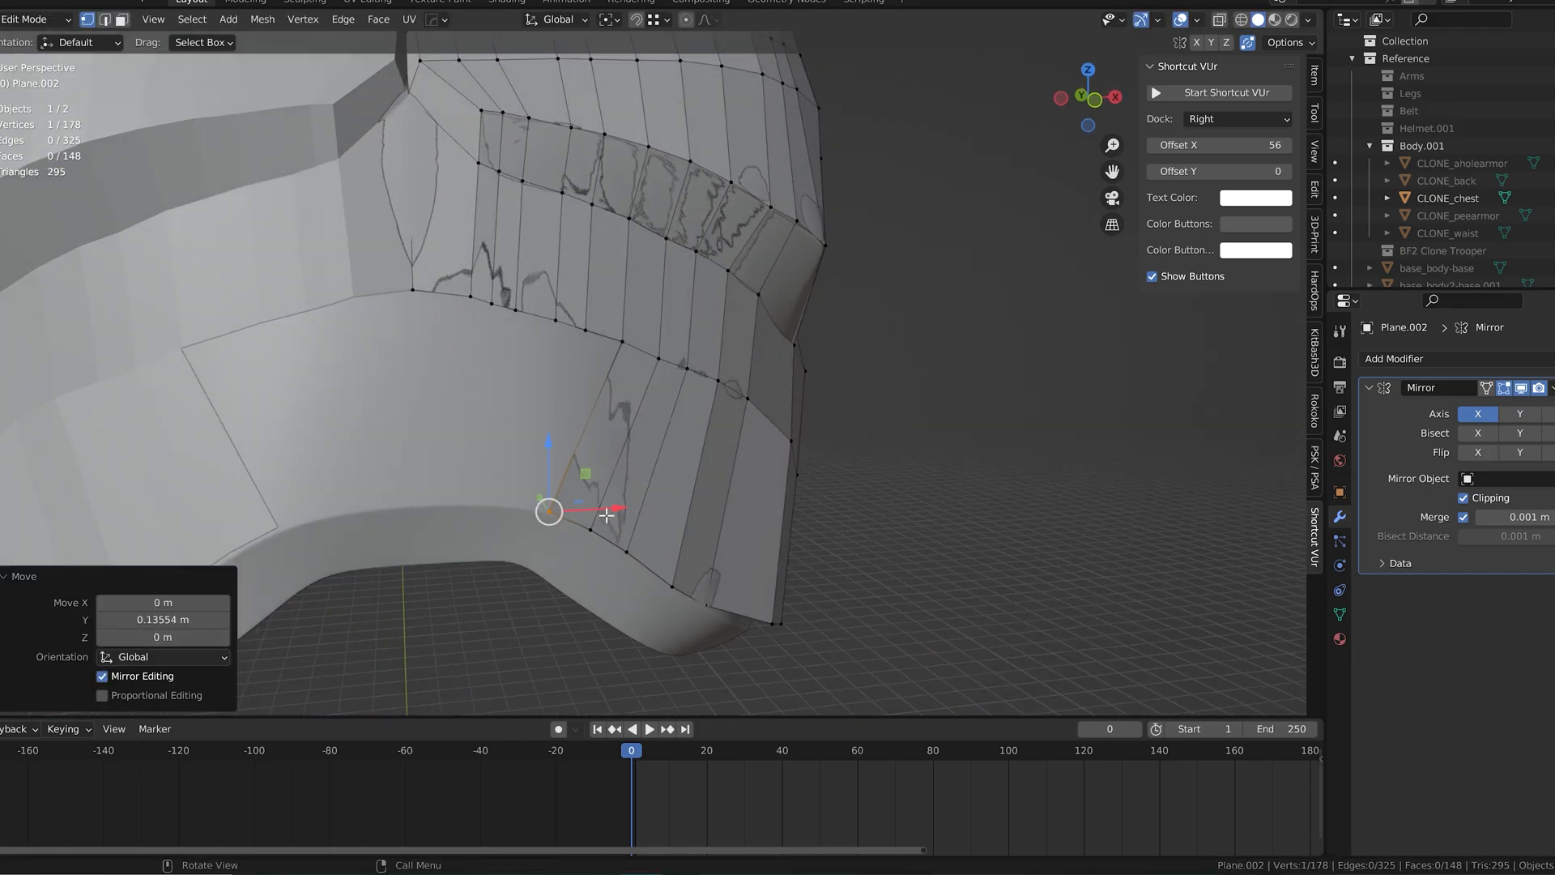
Step: Edge-slide the vertices along the abdomen's lower rim to even out the quad spacing
left_click(628, 519)
left_click(601, 536)
key("g")
key("g")
left_click(629, 548)
left_click(630, 554)
key("g")
key("g")
left_click(664, 572)
Step: Undo the stray vertex move, fill the next abdomen quad inward and place its lower vertex on the rim
left_click(622, 341)
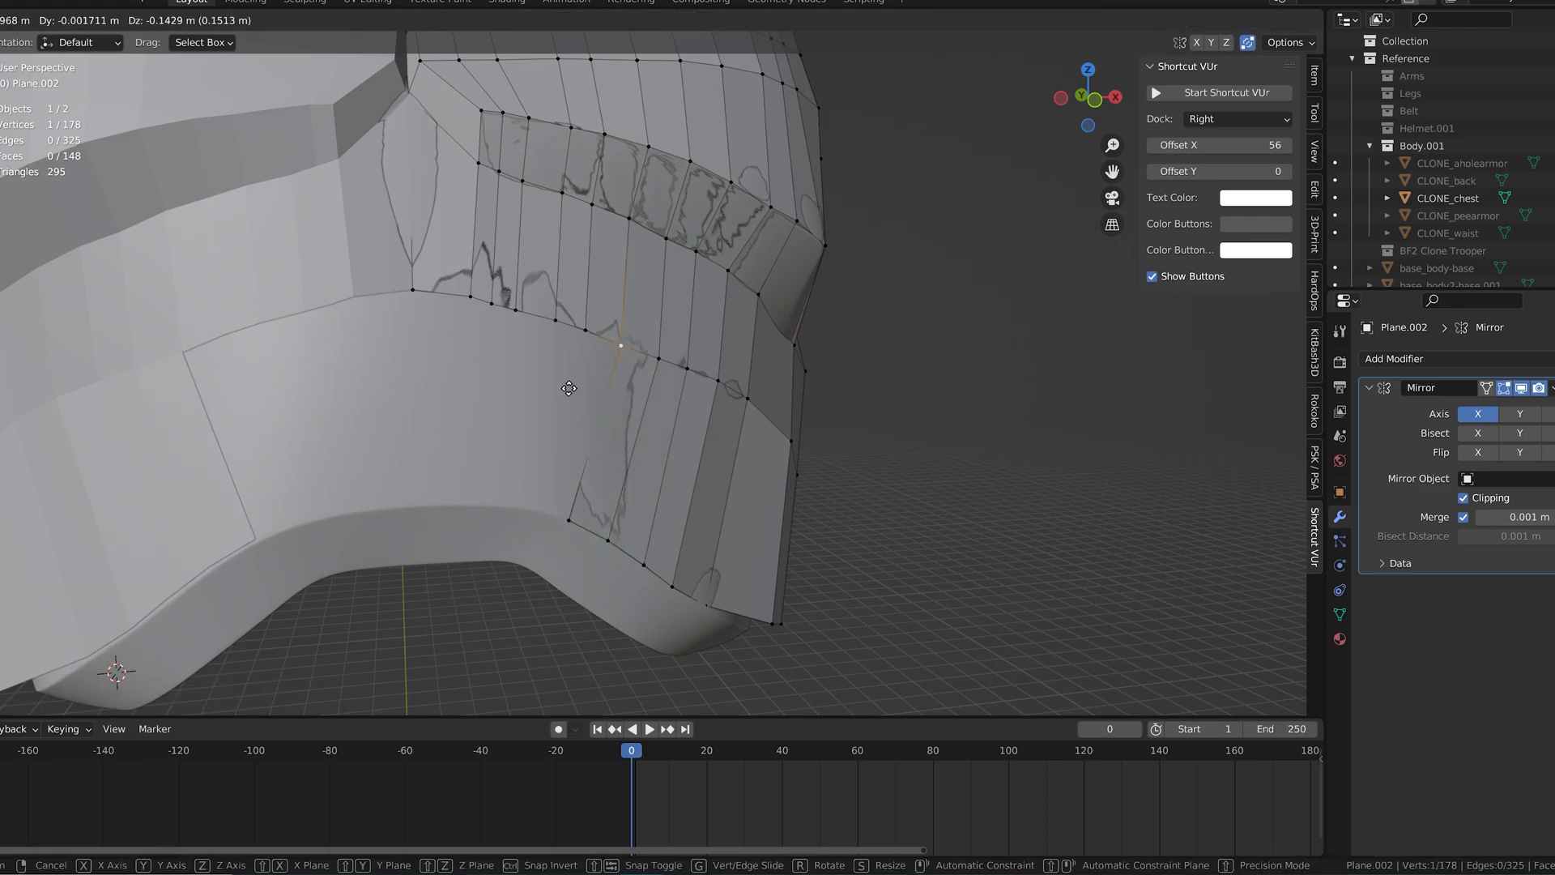
left_click_drag(624, 314, 623, 326)
key("ctrl+z")
key("f")
left_click(566, 392)
middle_click_drag(566, 392, 640, 459)
left_click_drag(658, 539, 649, 532)
middle_click_drag(703, 480, 646, 406)
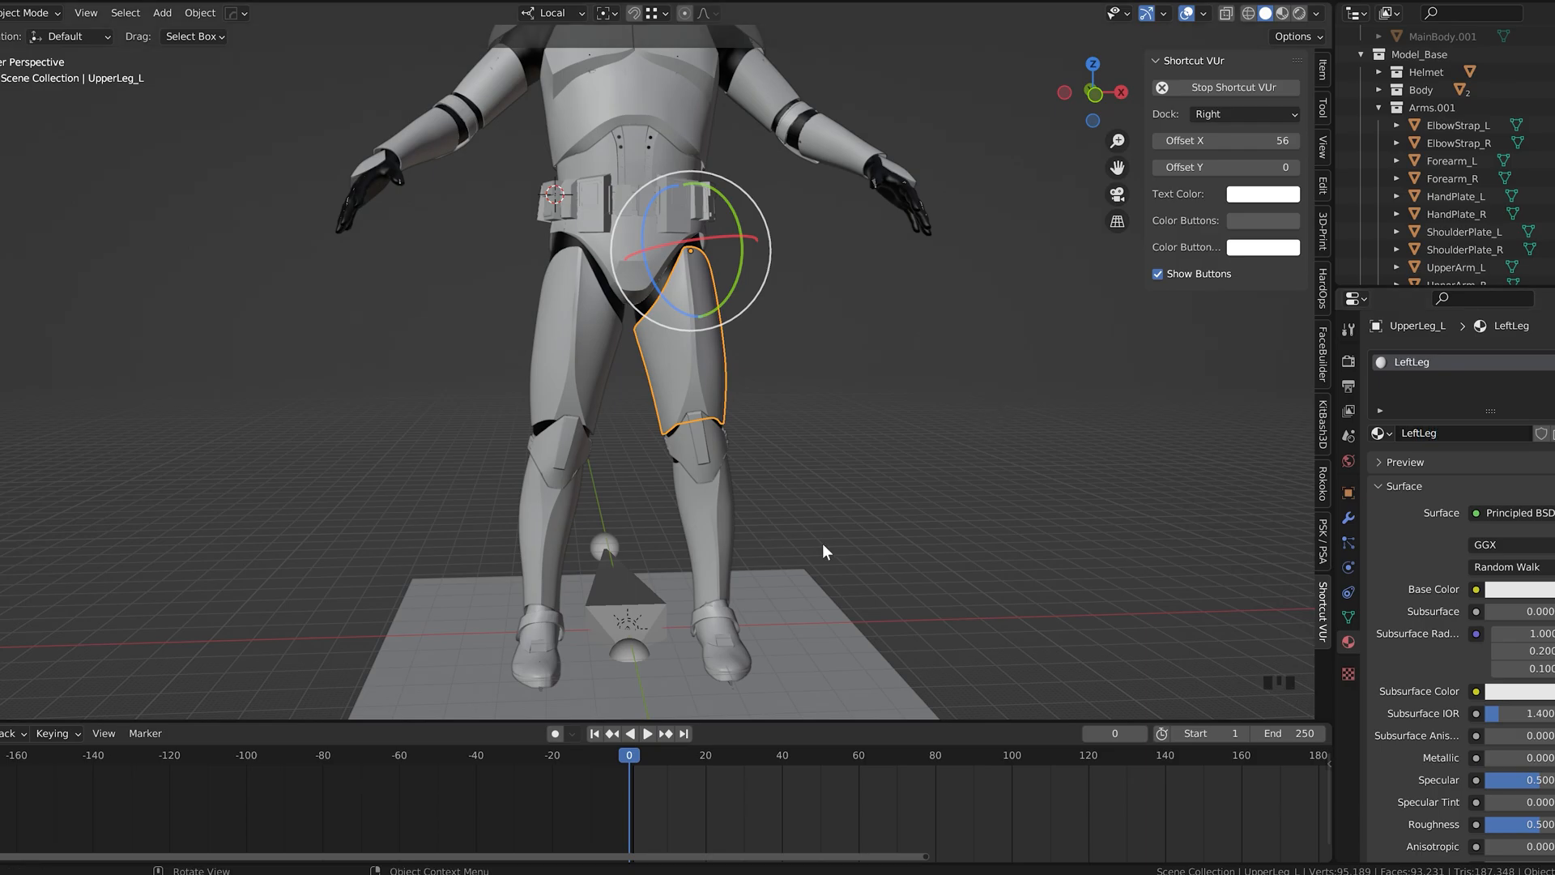
Step: Link the upper leg's LeftLeg material to the left foot, shin and knee plate objects
left_click(717, 630)
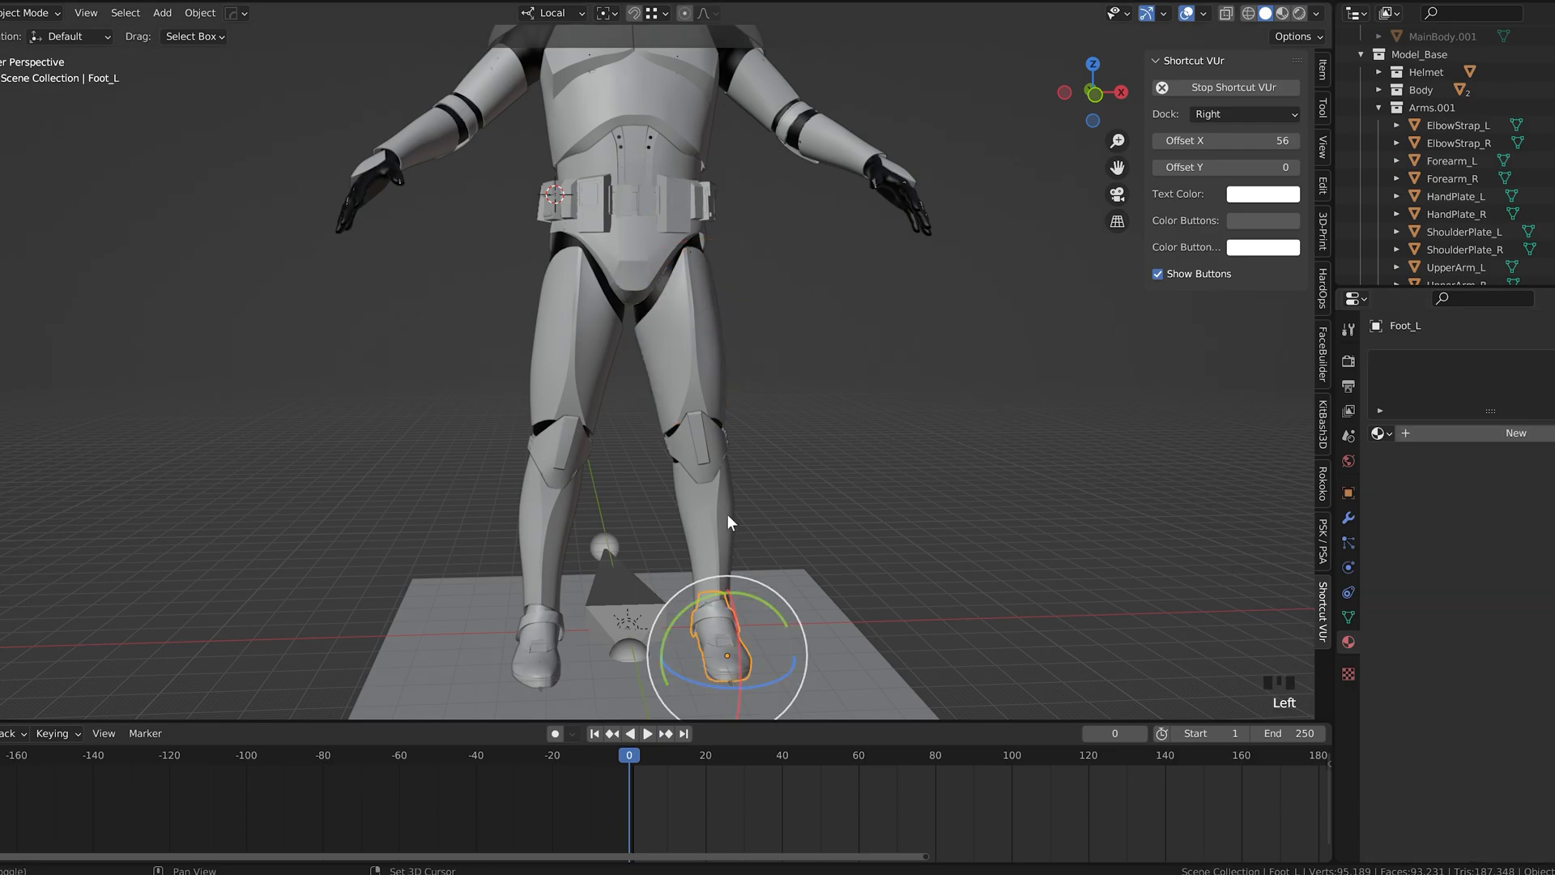
left_click(693, 377, "shift")
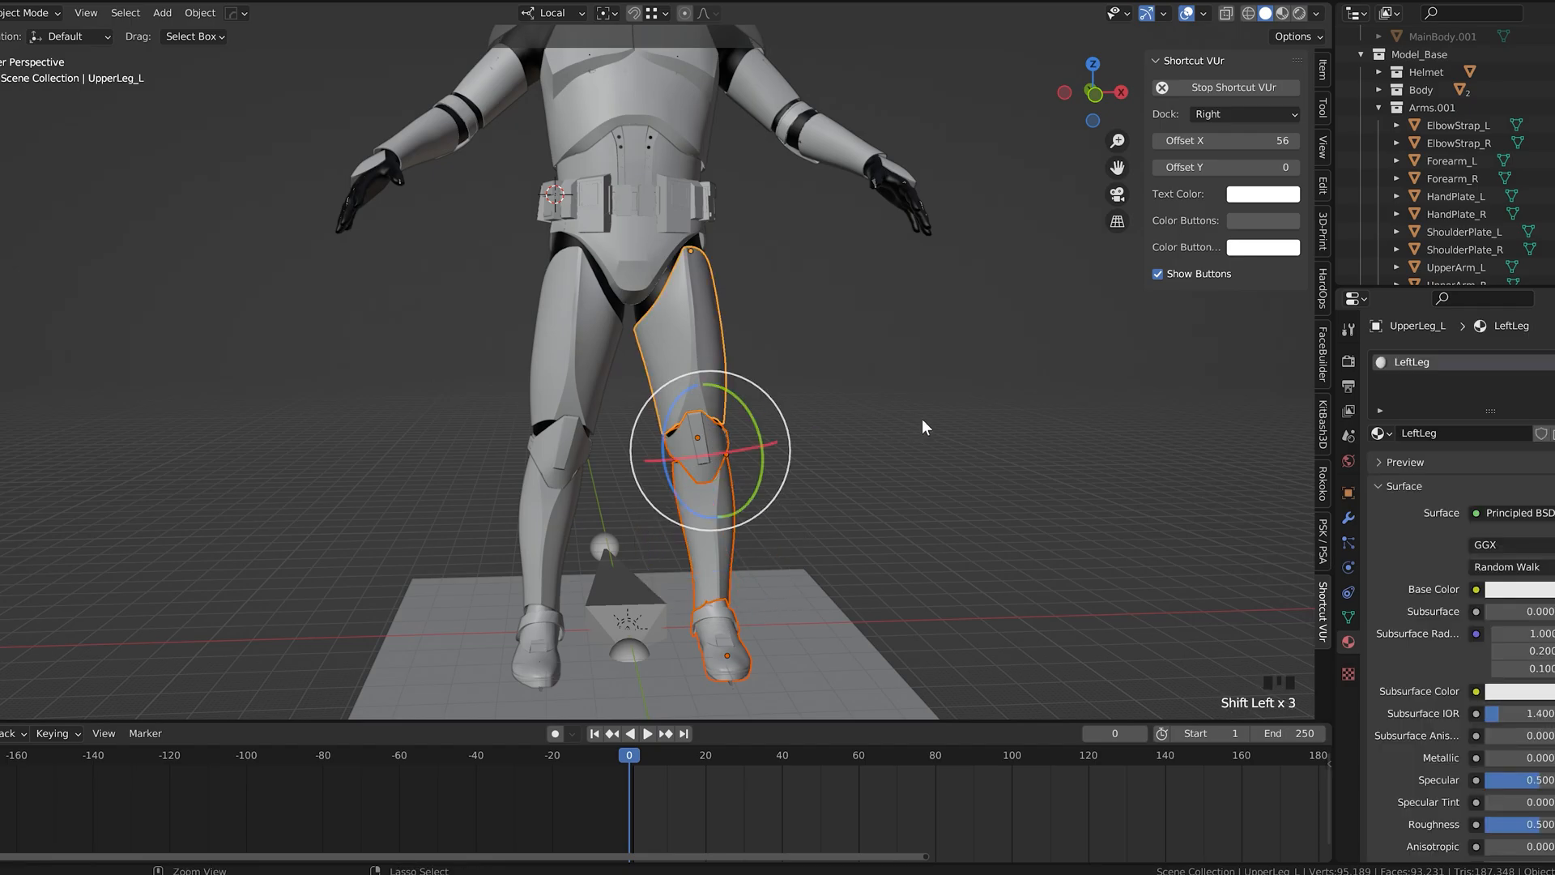
key("ctrl+l")
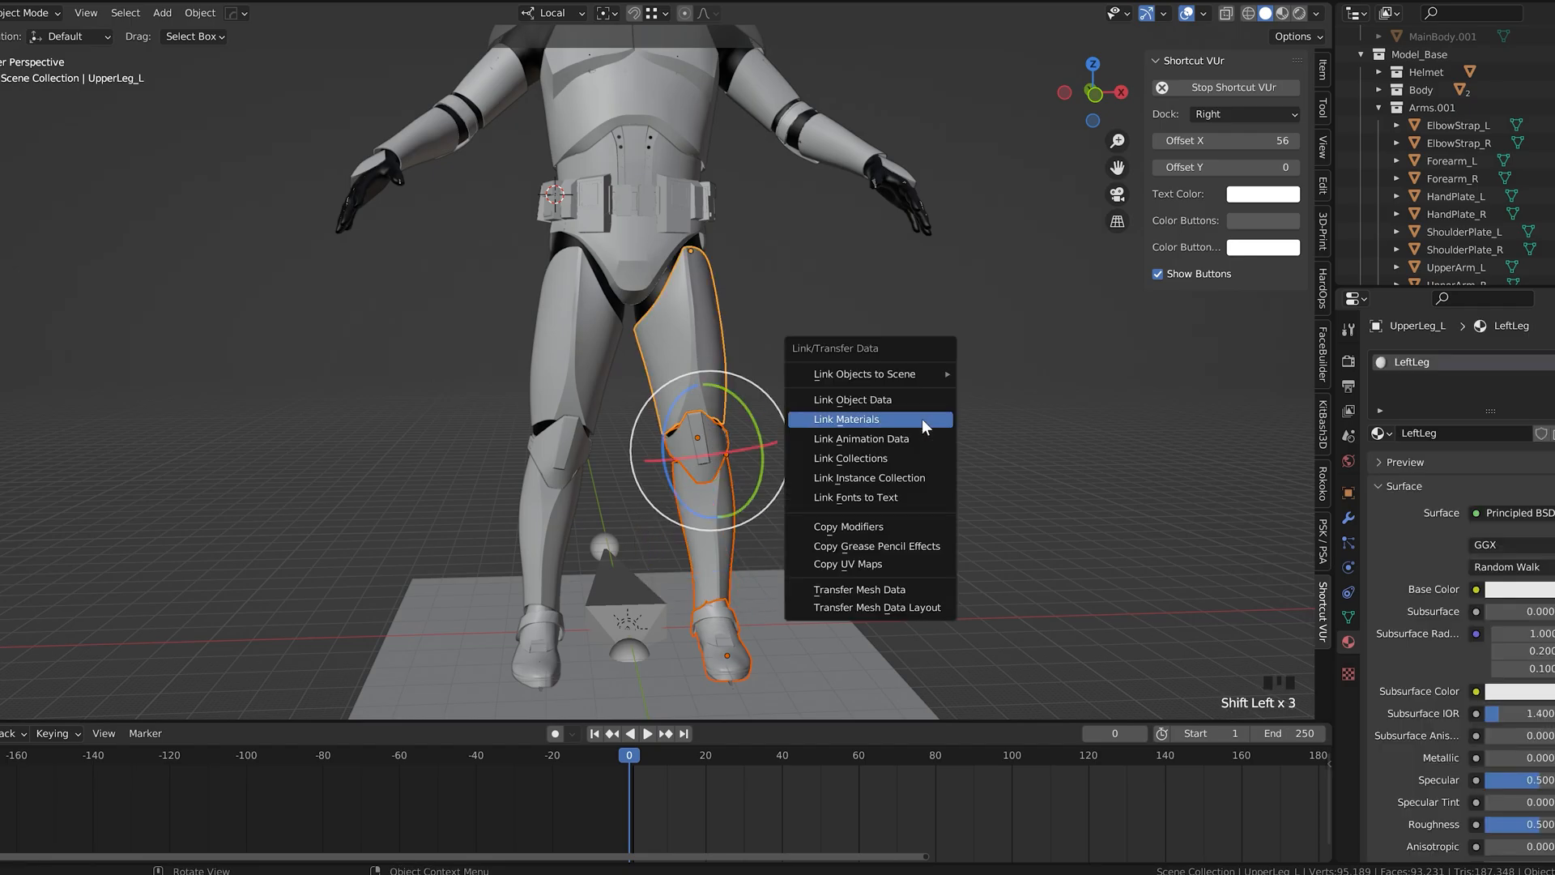
left_click(922, 419)
left_click(870, 447)
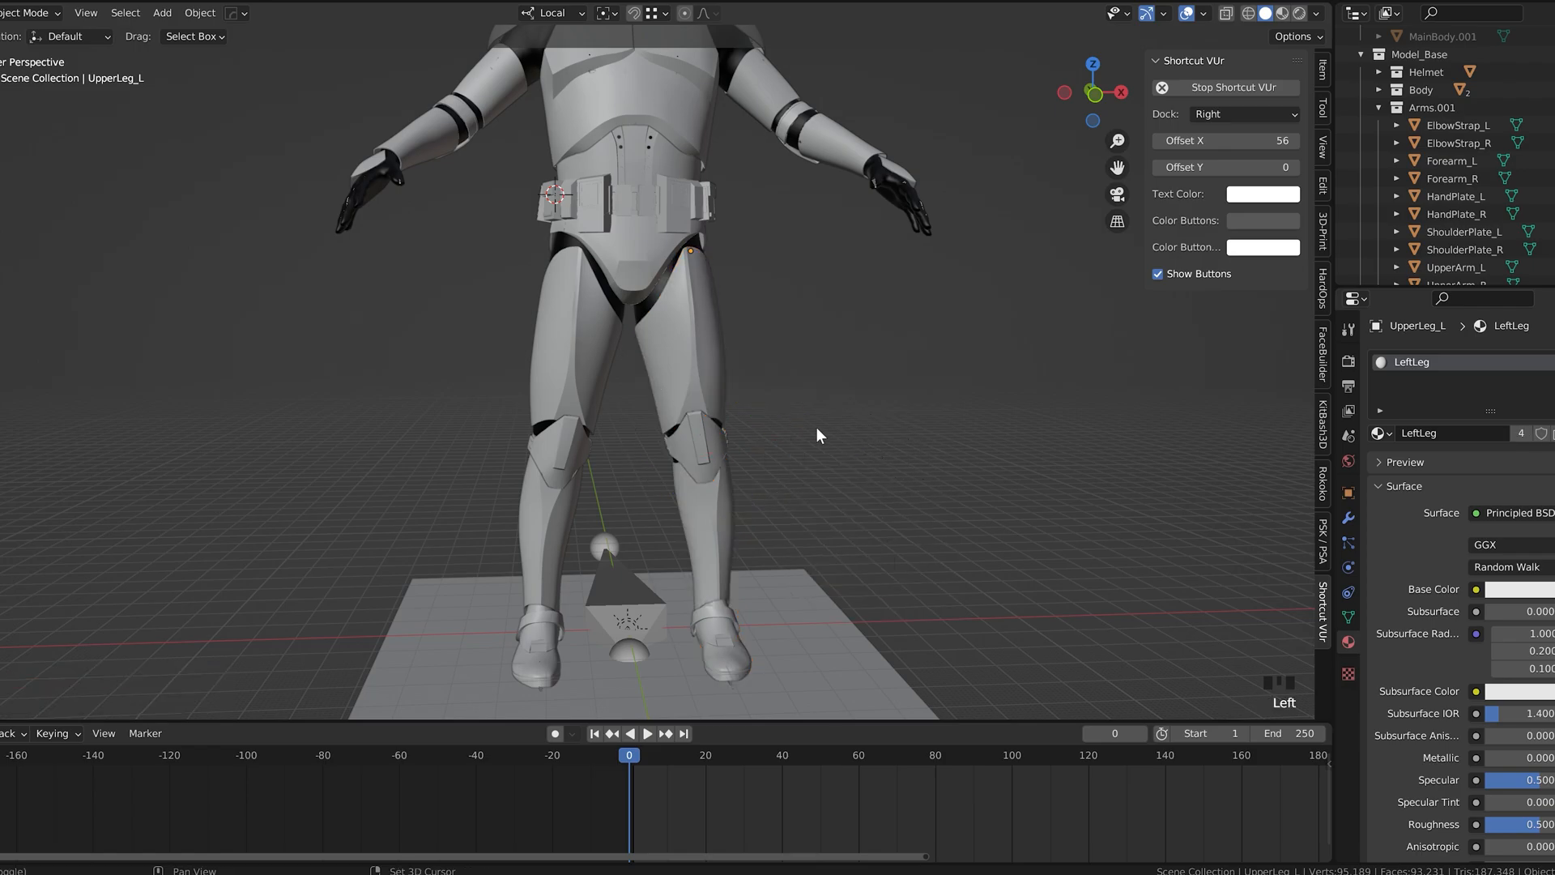
Step: Create a new material named RightLeg on the right upper leg armor
middle_click_drag(819, 430, 732, 540, "shift")
left_click(640, 642)
left_click(648, 527)
left_click(625, 640)
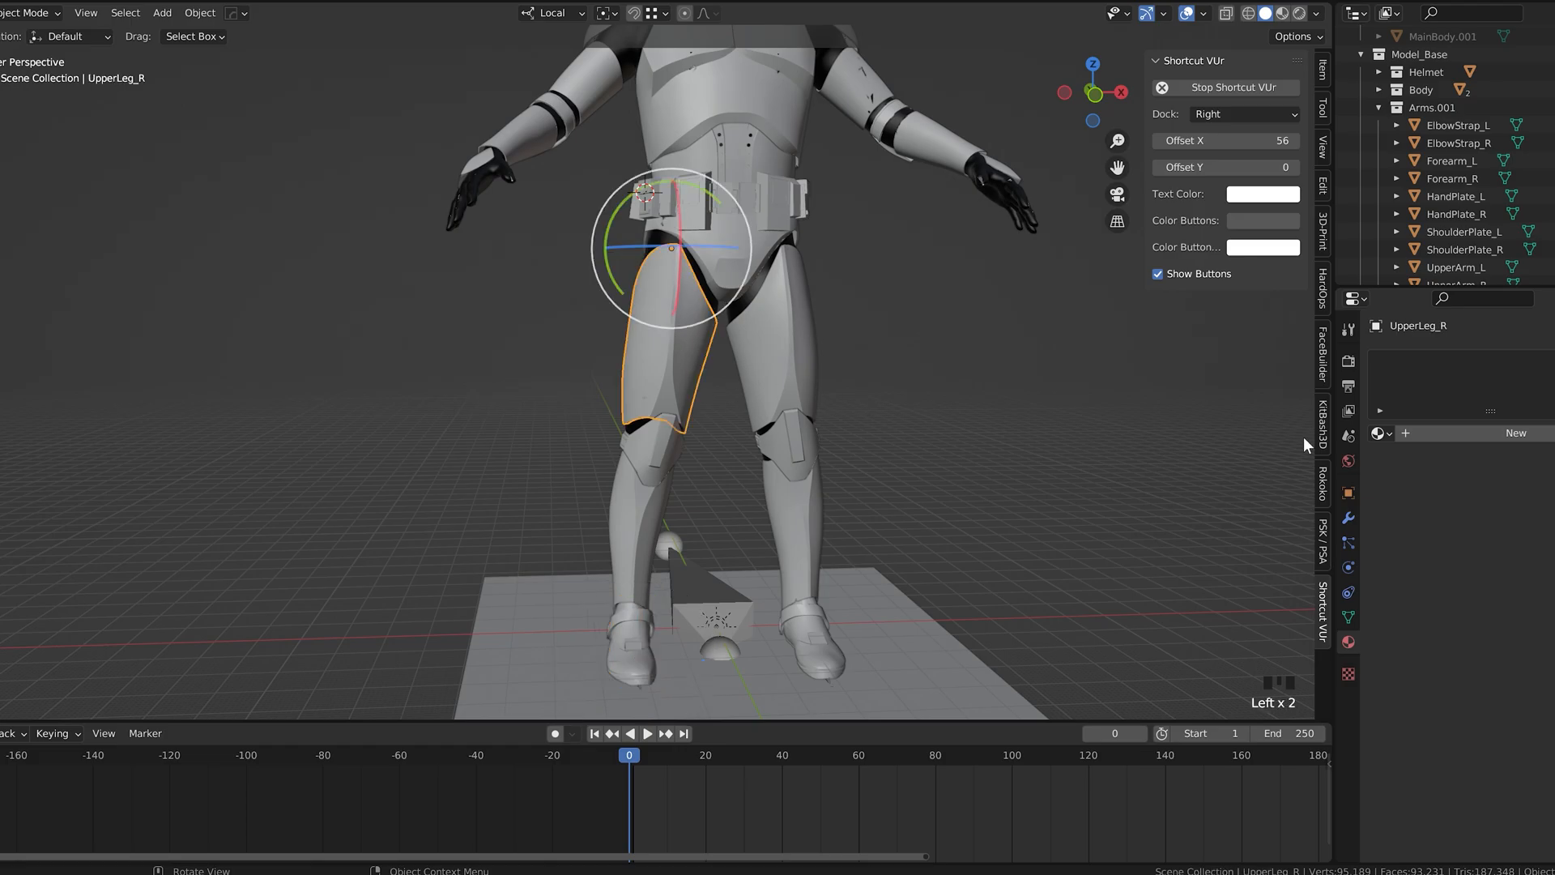
left_click(1457, 434)
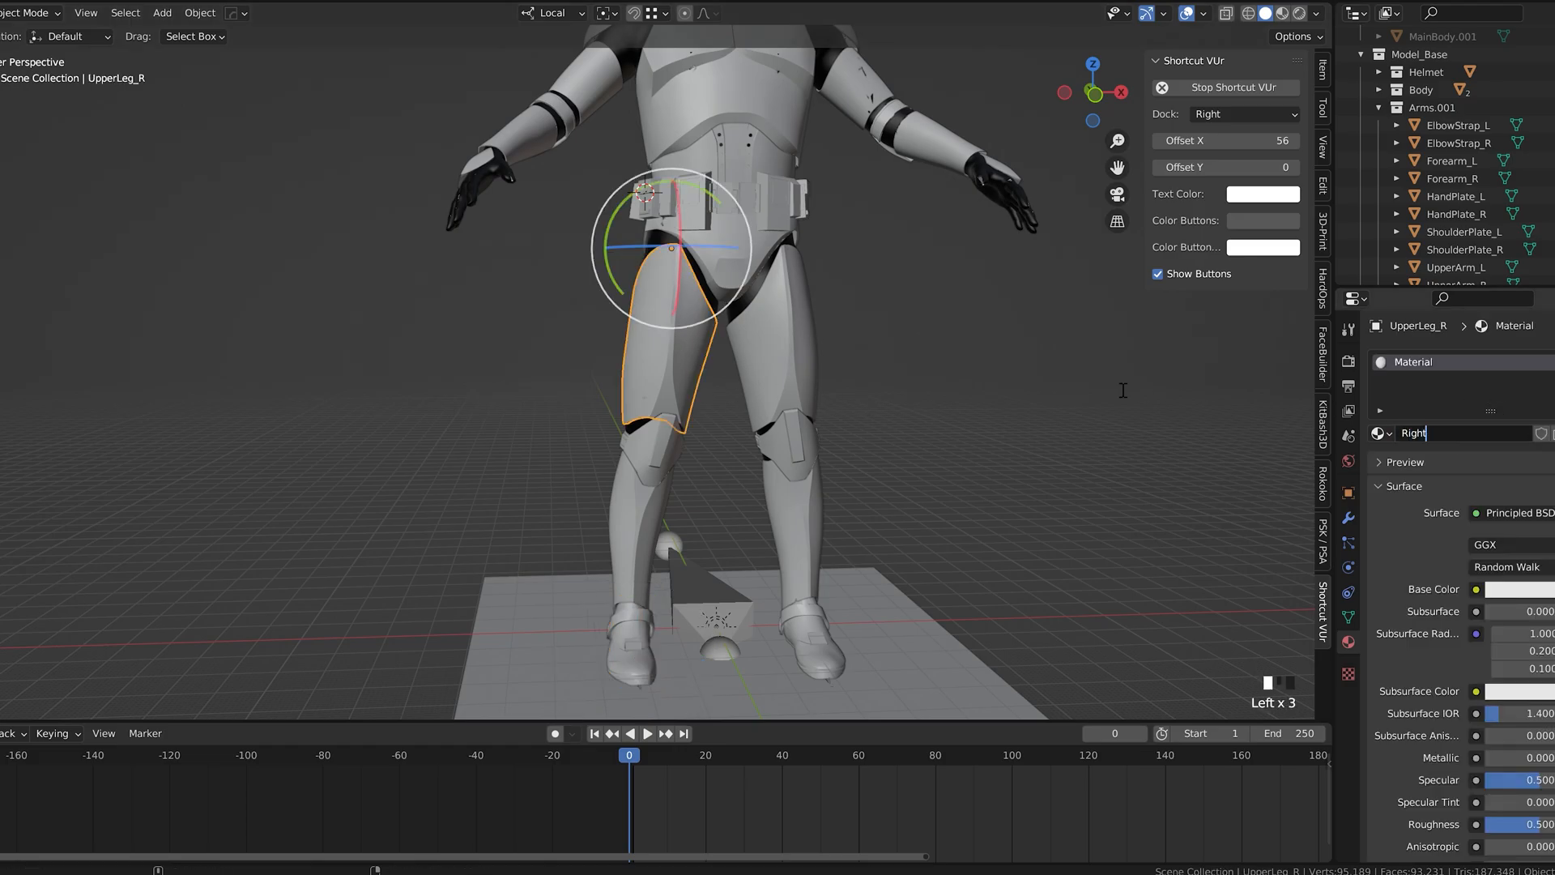
Step: Link the upper leg's RightLeg material to the right foot, shin and knee plate objects
left_click(617, 645)
left_click(641, 494, "shift")
left_click(653, 453, "shift")
left_click(663, 371, "shift")
middle_click_drag(737, 384, 926, 421)
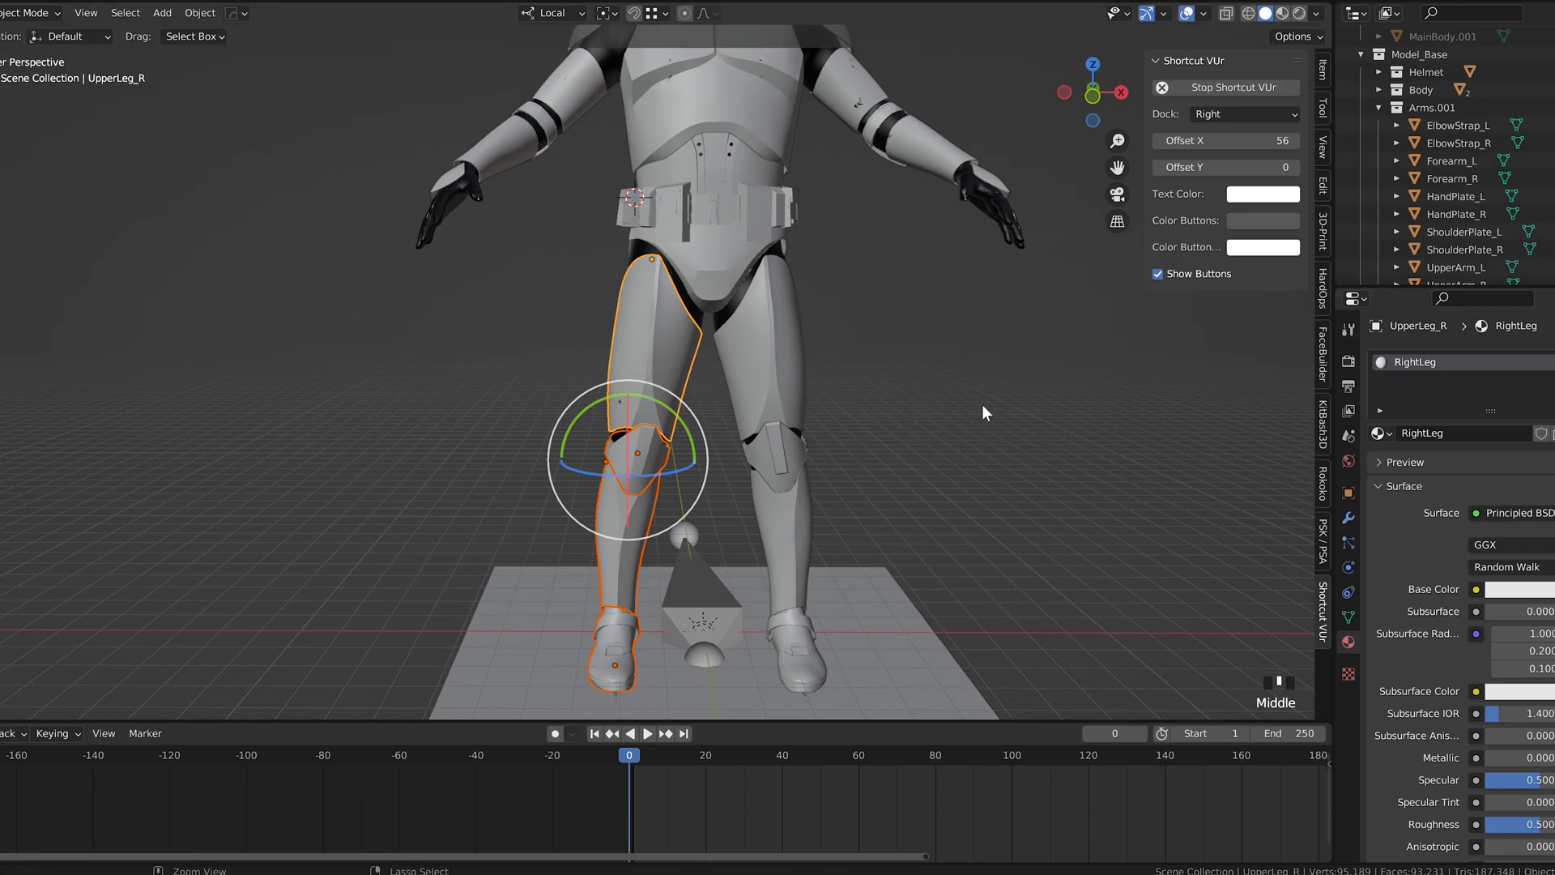
key("ctrl+l")
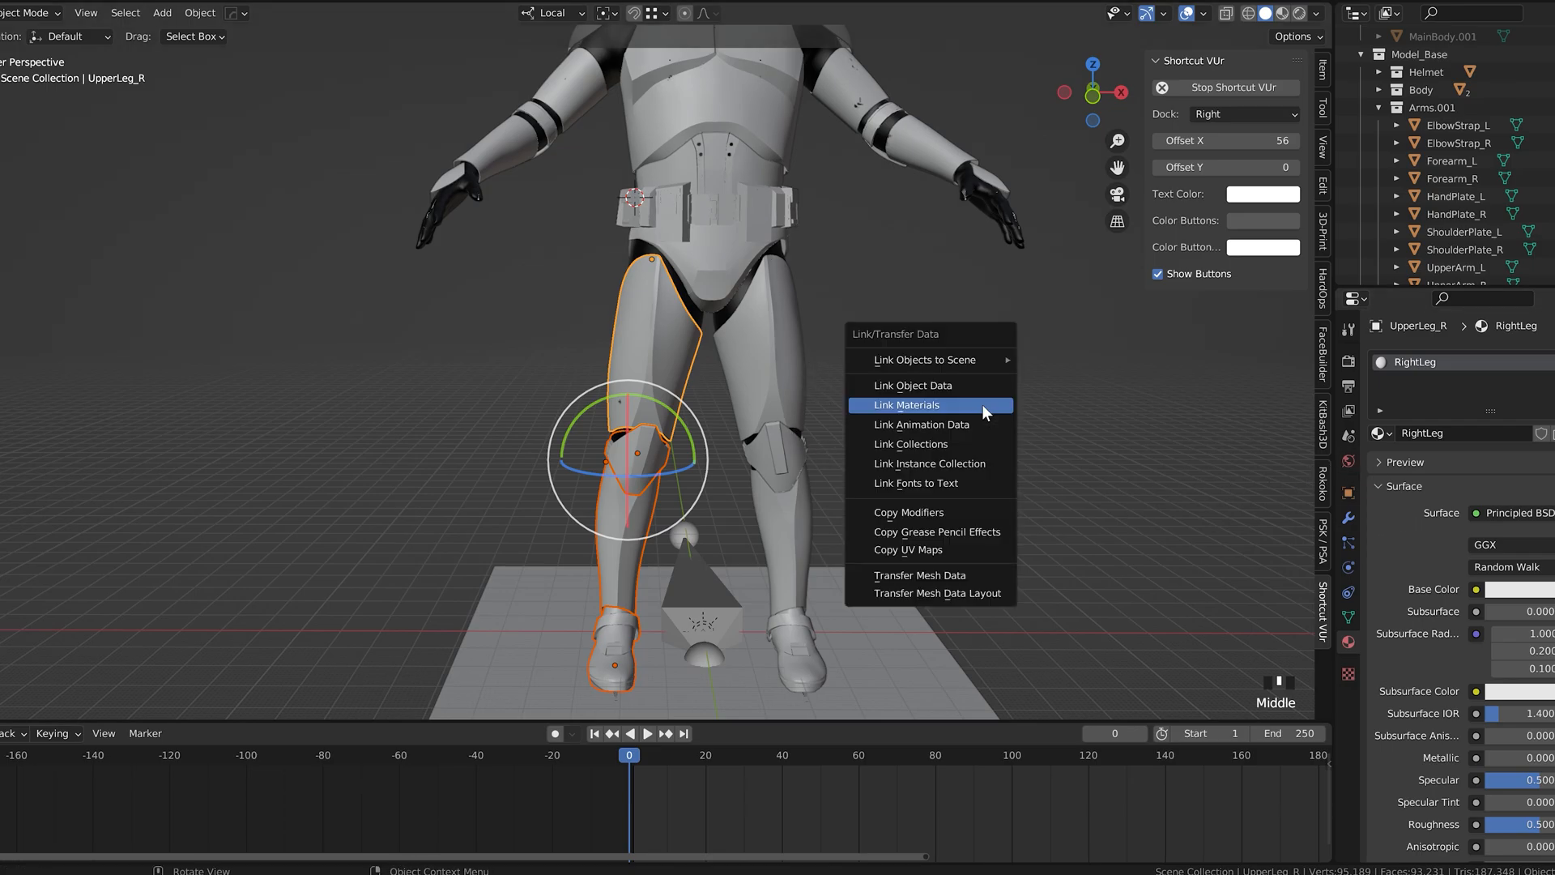
left_click(910, 405)
Step: Check which material is assigned to the individual right and left leg armor pieces
left_click(926, 426)
left_click(610, 629)
left_click(631, 465)
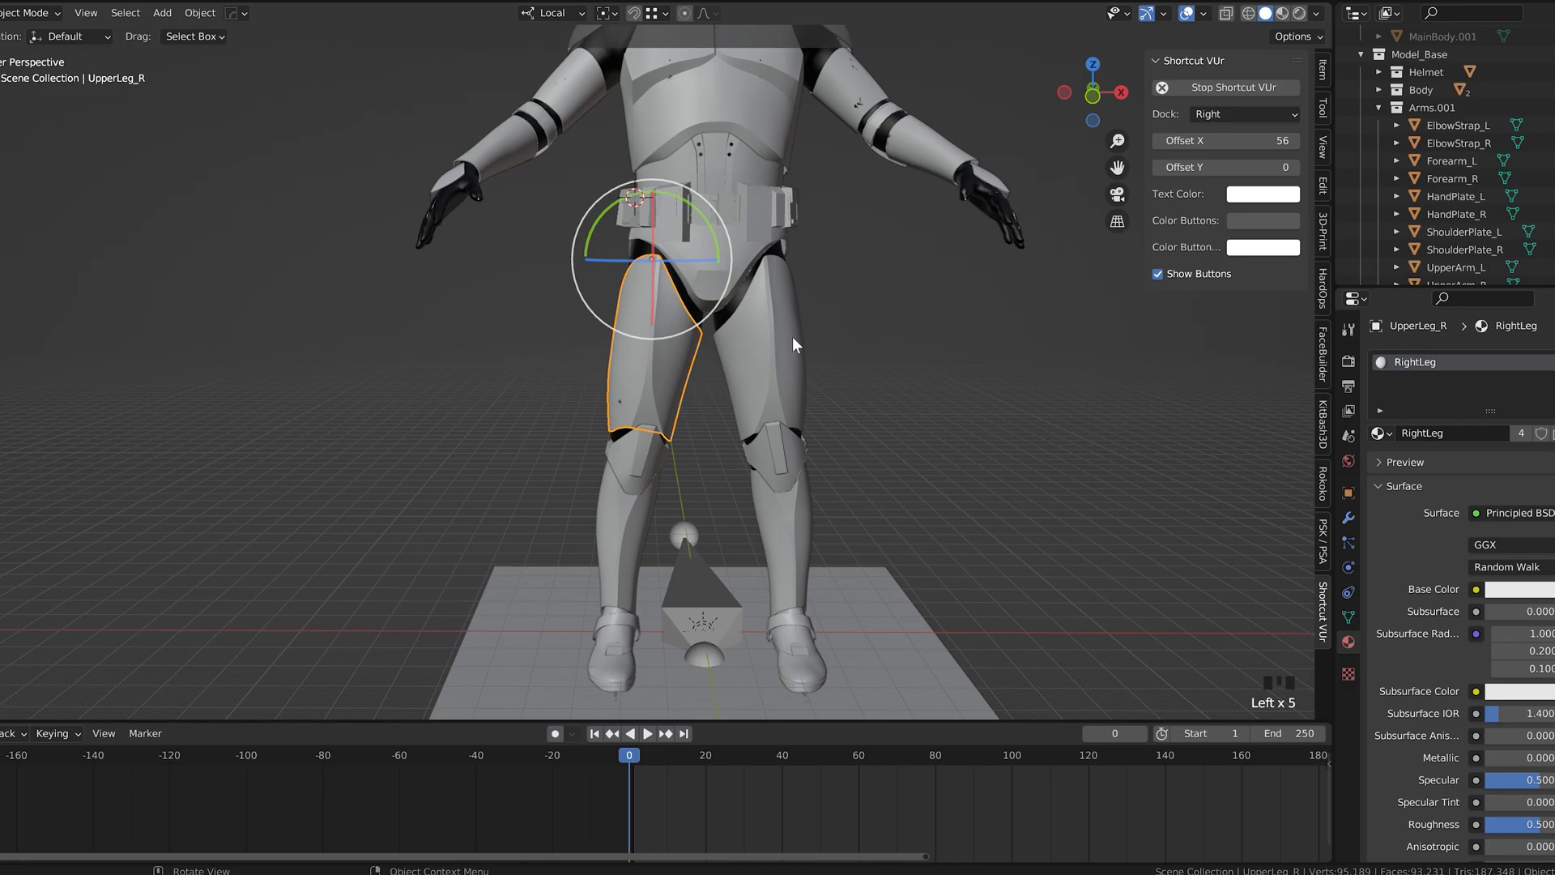
left_click(791, 470)
left_click(794, 594)
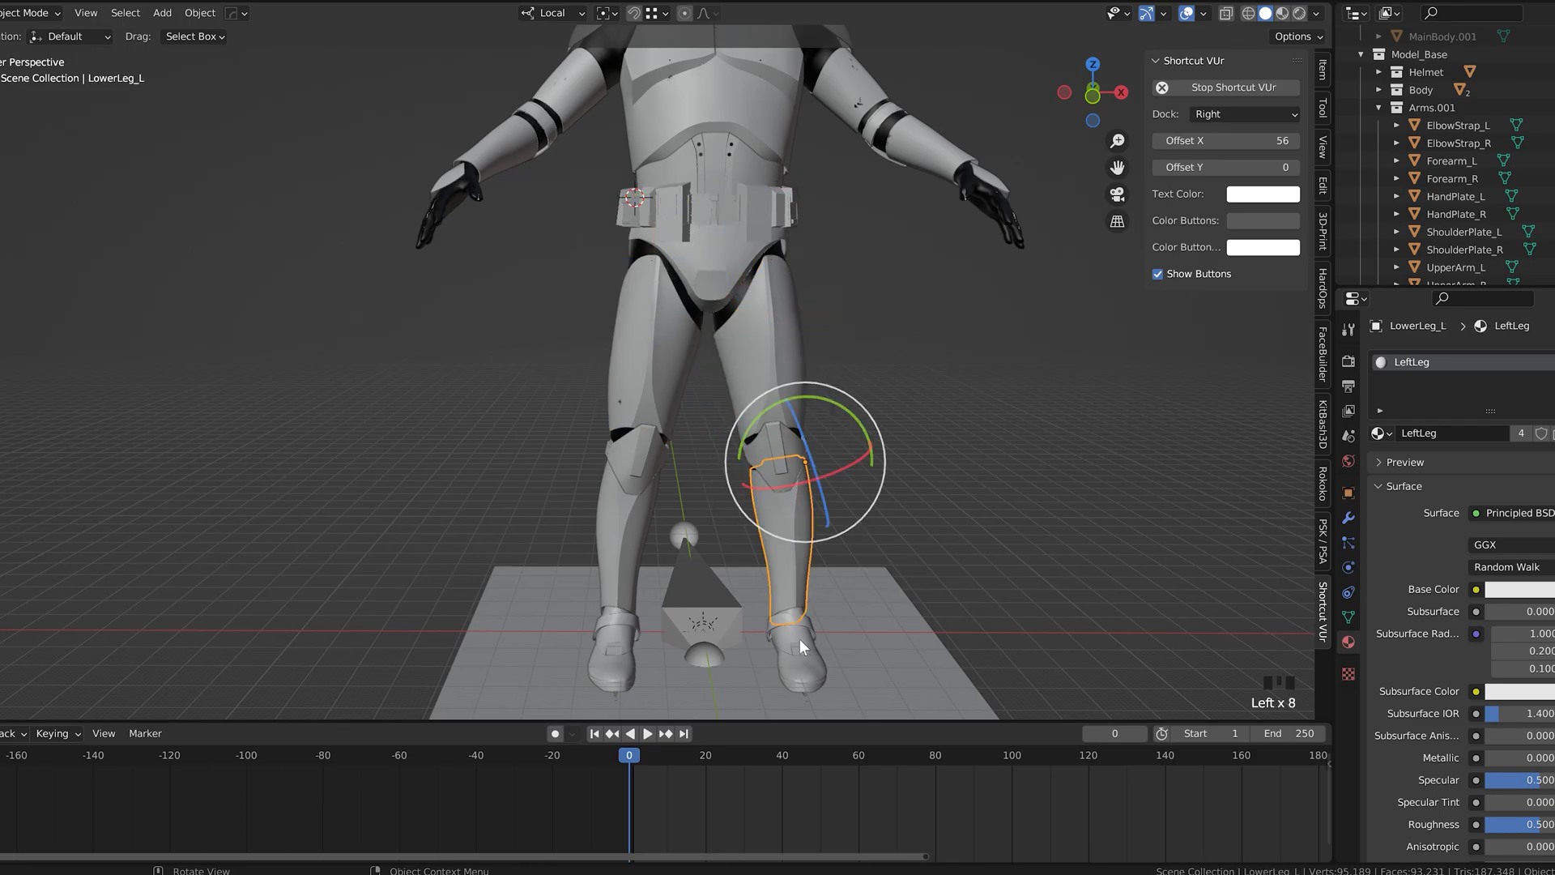
scroll(899, 336, "down", 2)
middle_click_drag(899, 337, 755, 405, "shift")
scroll(687, 430, "up", 2)
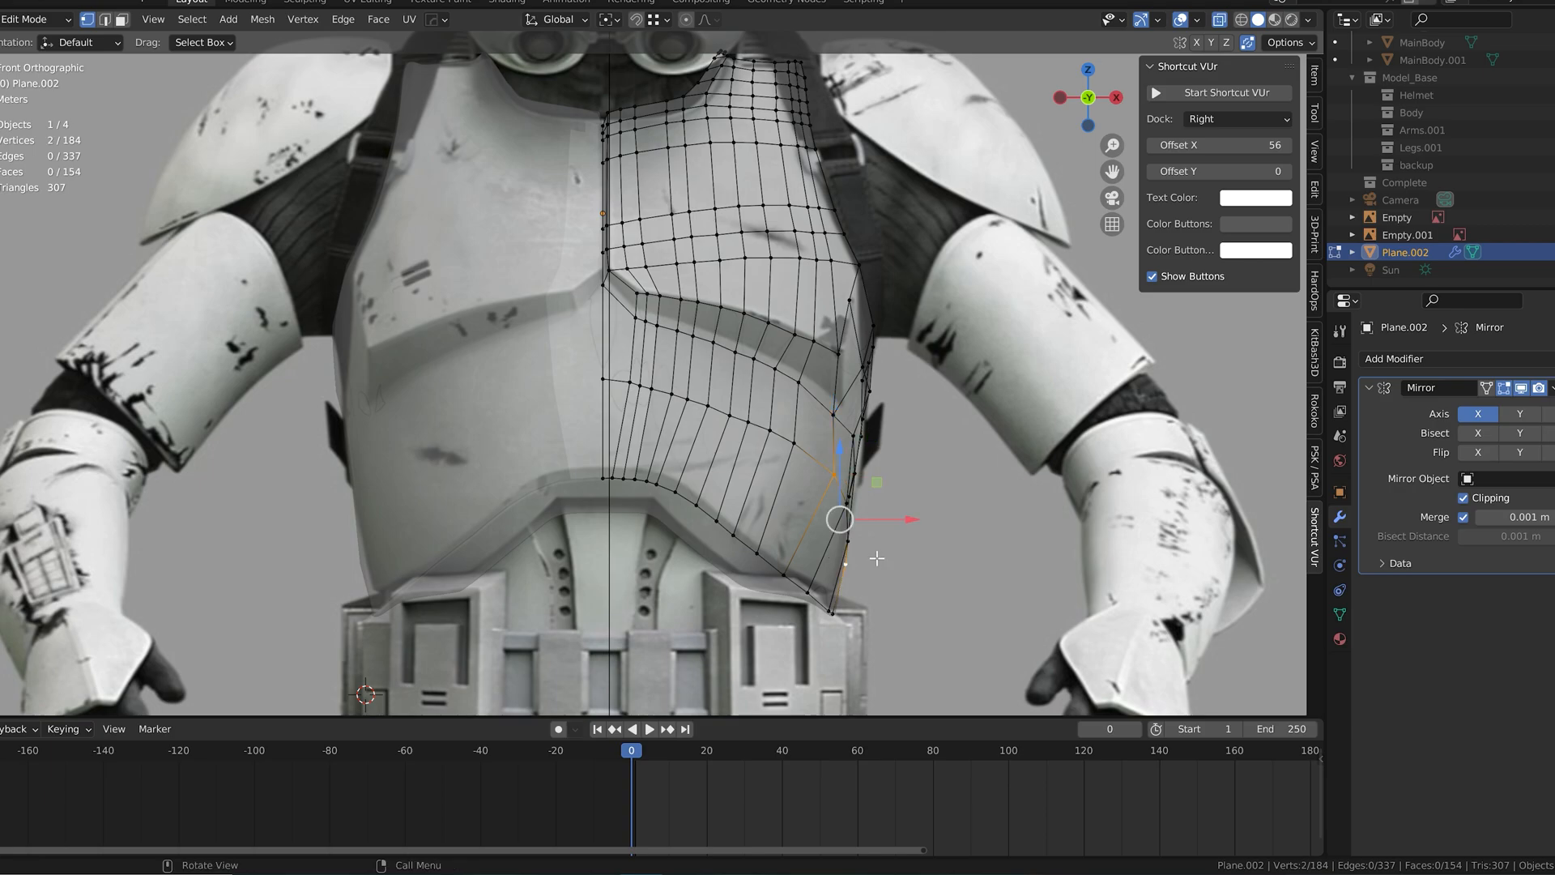
Step: Move the abdomen's selected side vertices about -0.372 m along X and add a horizontal loop cut above the lower rim
mouse_move(833, 520)
middle_mouse_down()
mouse_move(770, 523)
mouse_move(842, 523)
middle_mouse_up()
left_click_drag(892, 524, 889, 525)
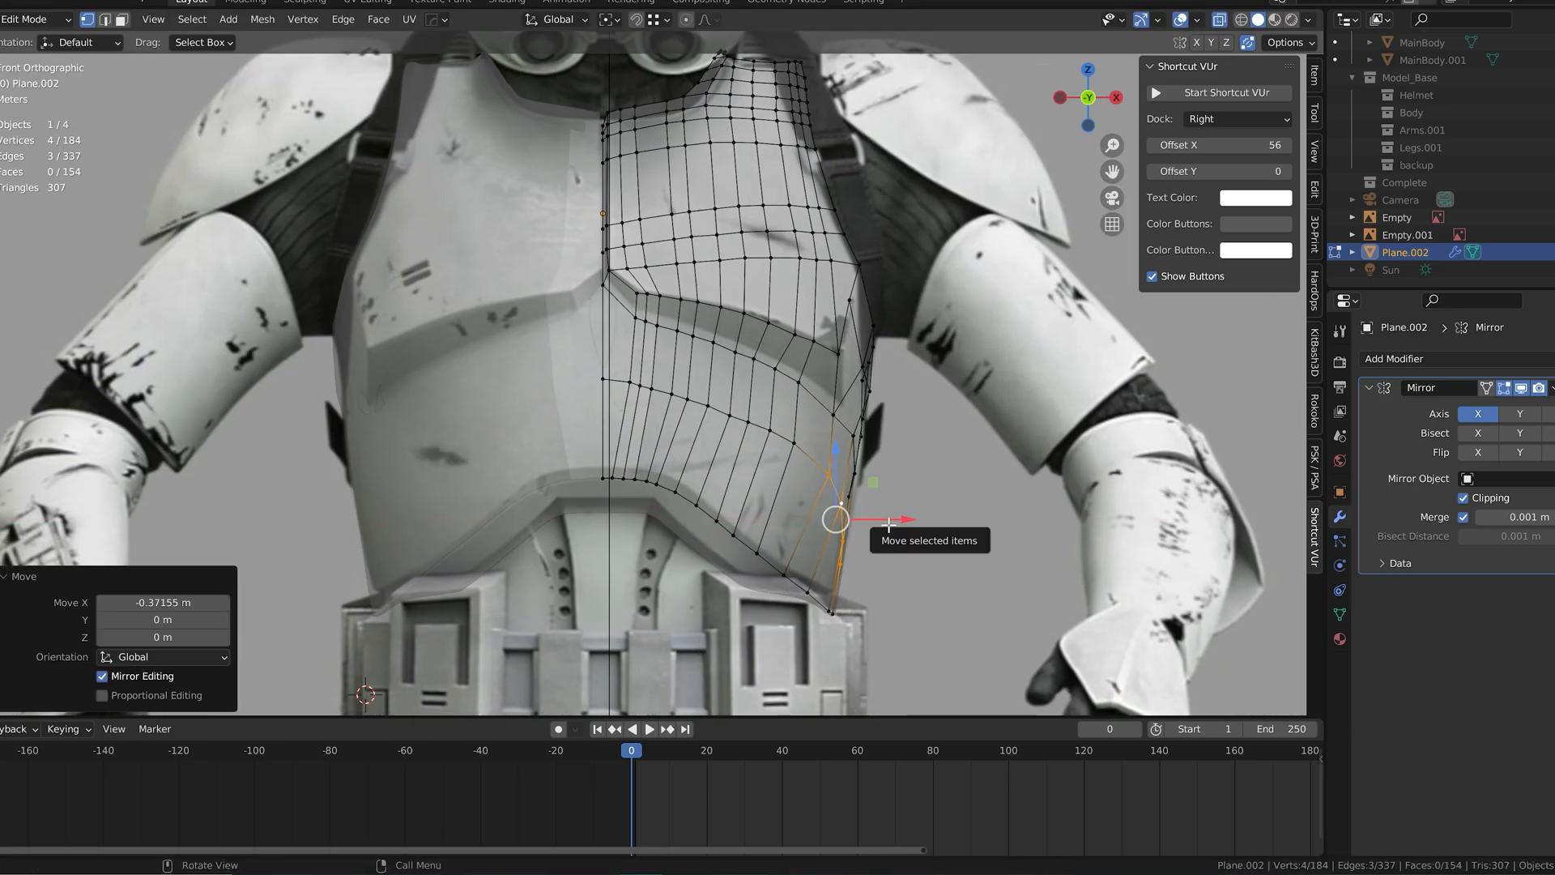
left_click(798, 585, "alt")
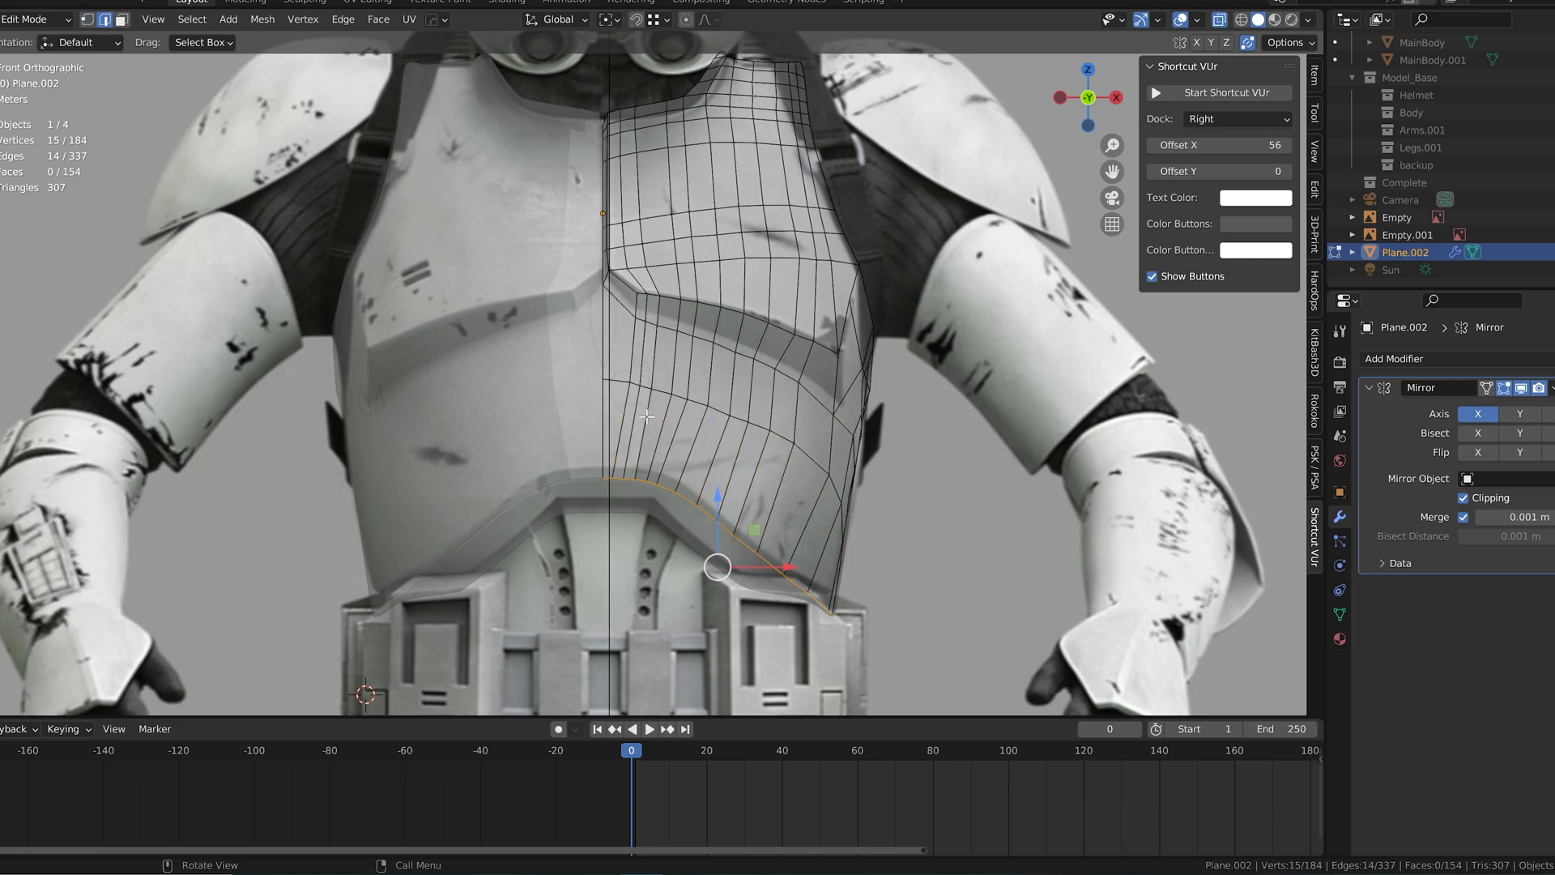
key("ctrl+r")
double_click(721, 452)
middle_click_drag(858, 526, 771, 511)
left_click(87, 19)
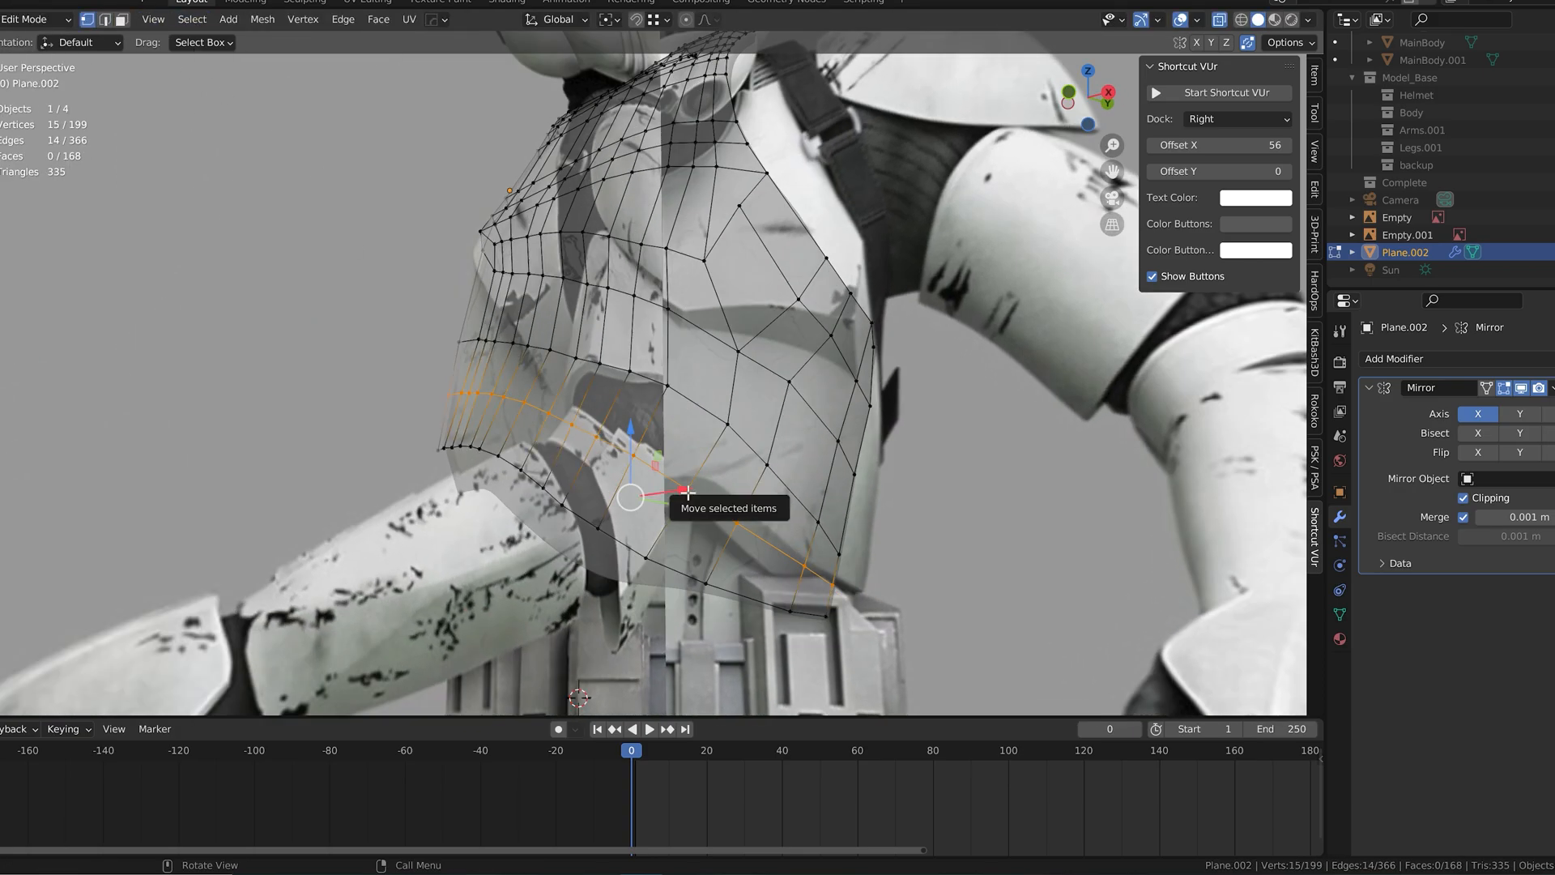
Step: Shift the vertices at the abdomen's outer side along X to line them up with the front reference
key("KP_1")
left_click_drag(880, 559, 878, 569)
middle_click_drag(878, 569, 769, 559)
left_click(688, 415)
left_click(733, 437, "shift")
left_click(765, 470, "shift")
left_click(798, 498, "shift")
key("KP_1")
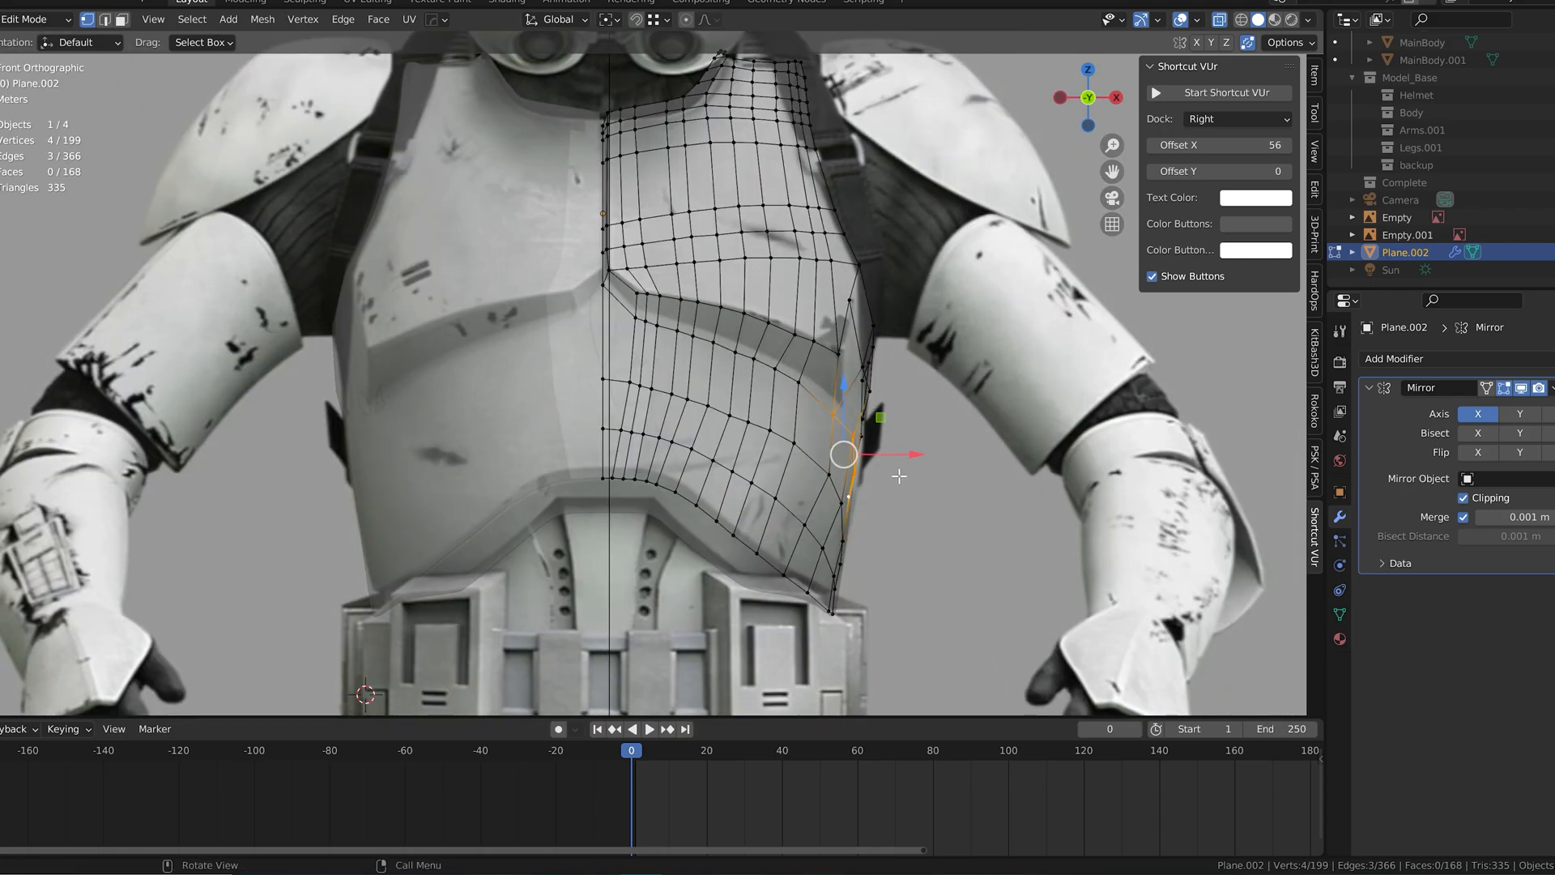
middle_click_drag(913, 467, 879, 473)
key("KP_1")
left_click_drag(908, 467, 912, 475)
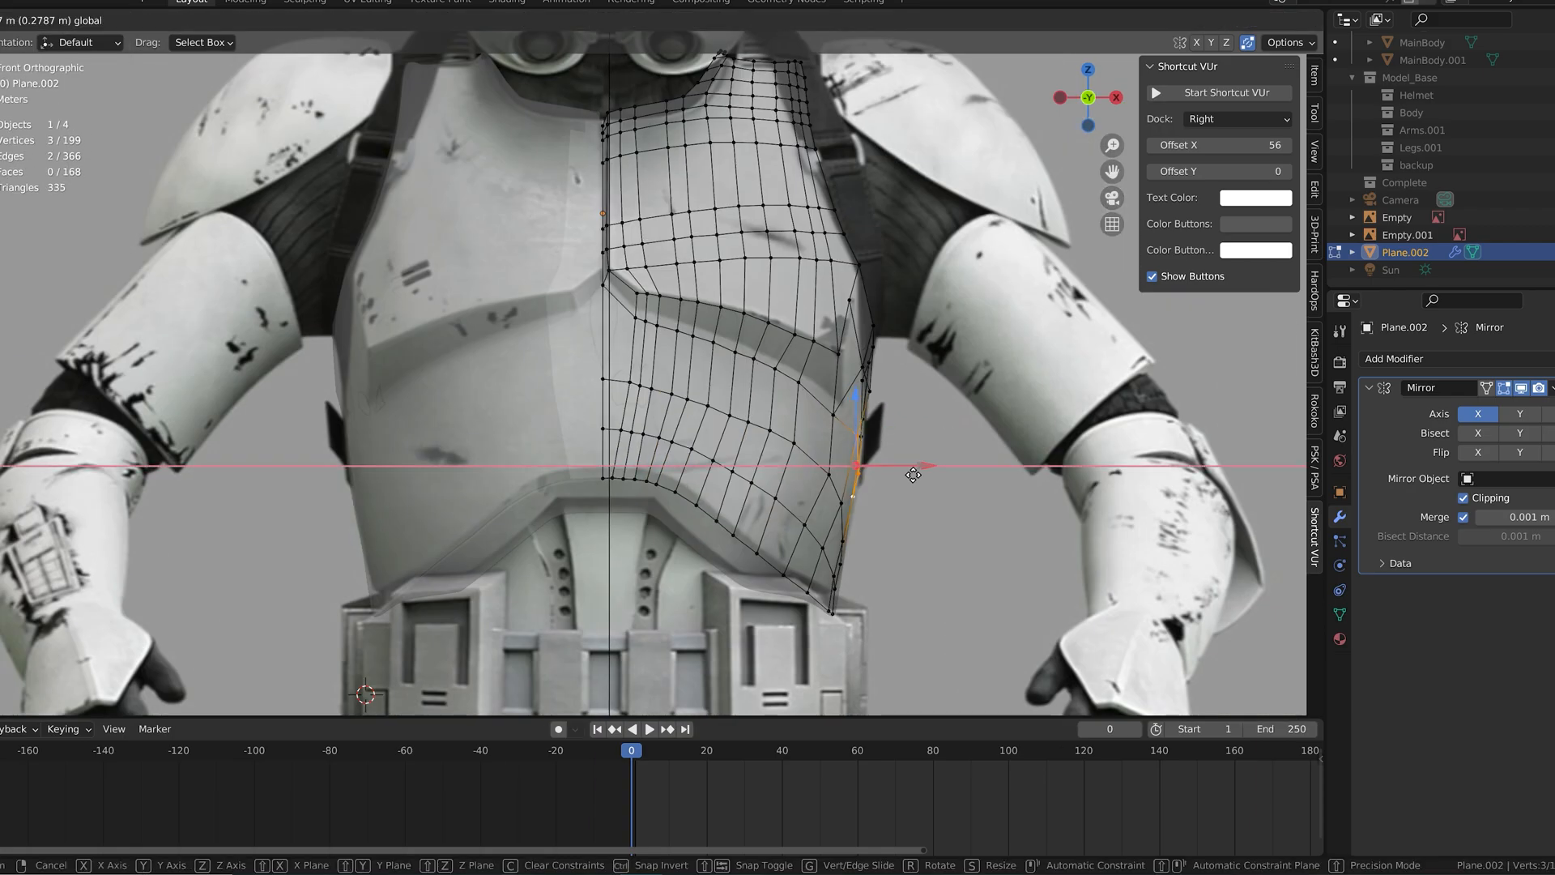
left_click(908, 477)
middle_click_drag(899, 474, 838, 462)
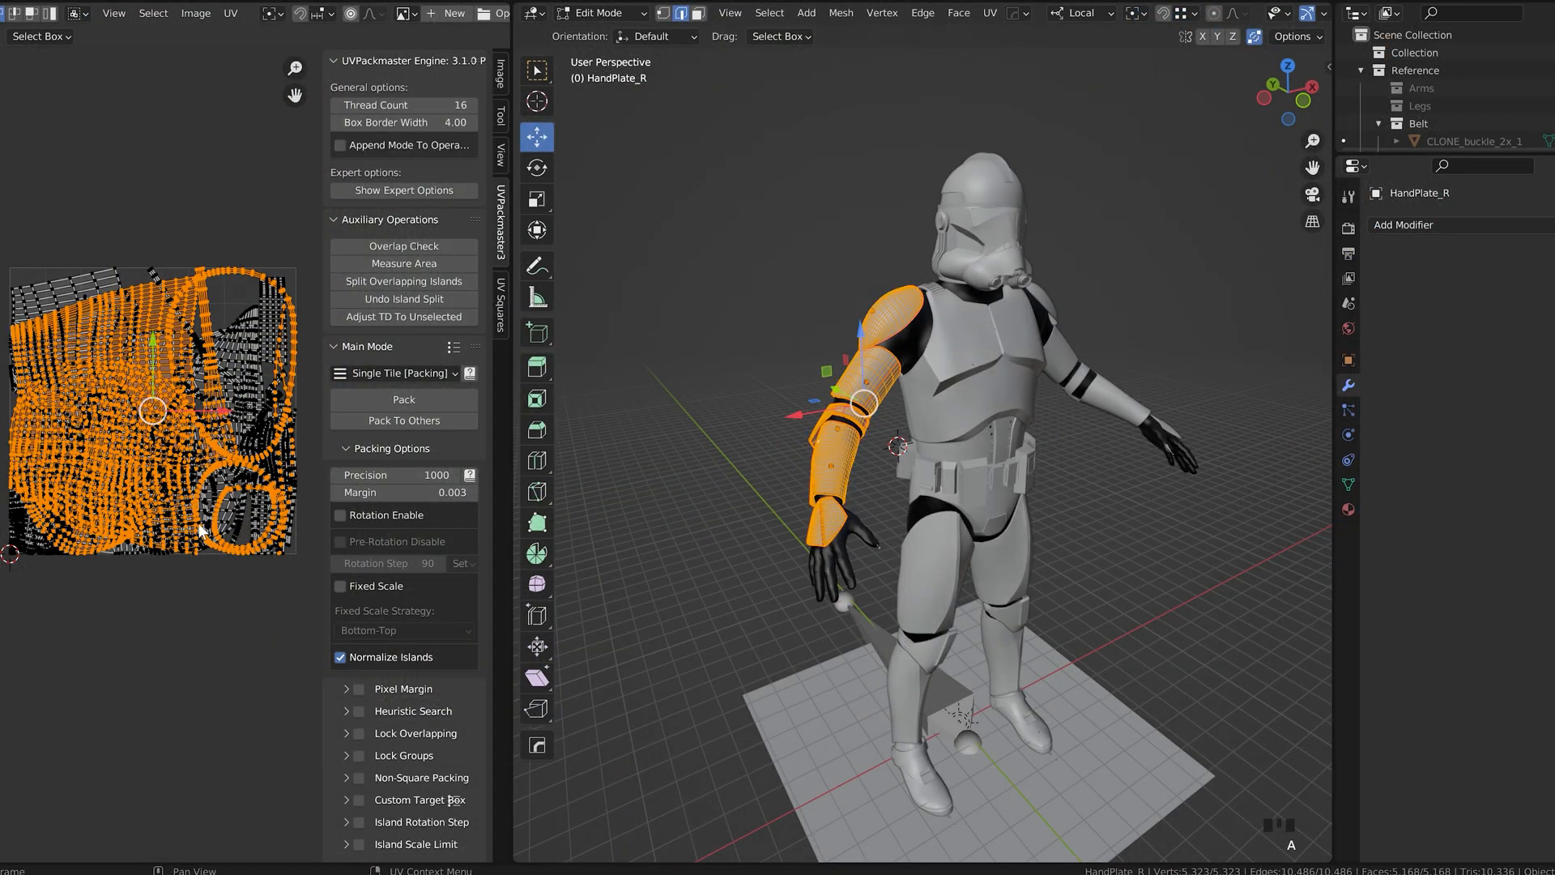
Step: Pack all UV islands of the right arm's armor pieces together into a single tile and leave mesh editing
left_click(194, 551)
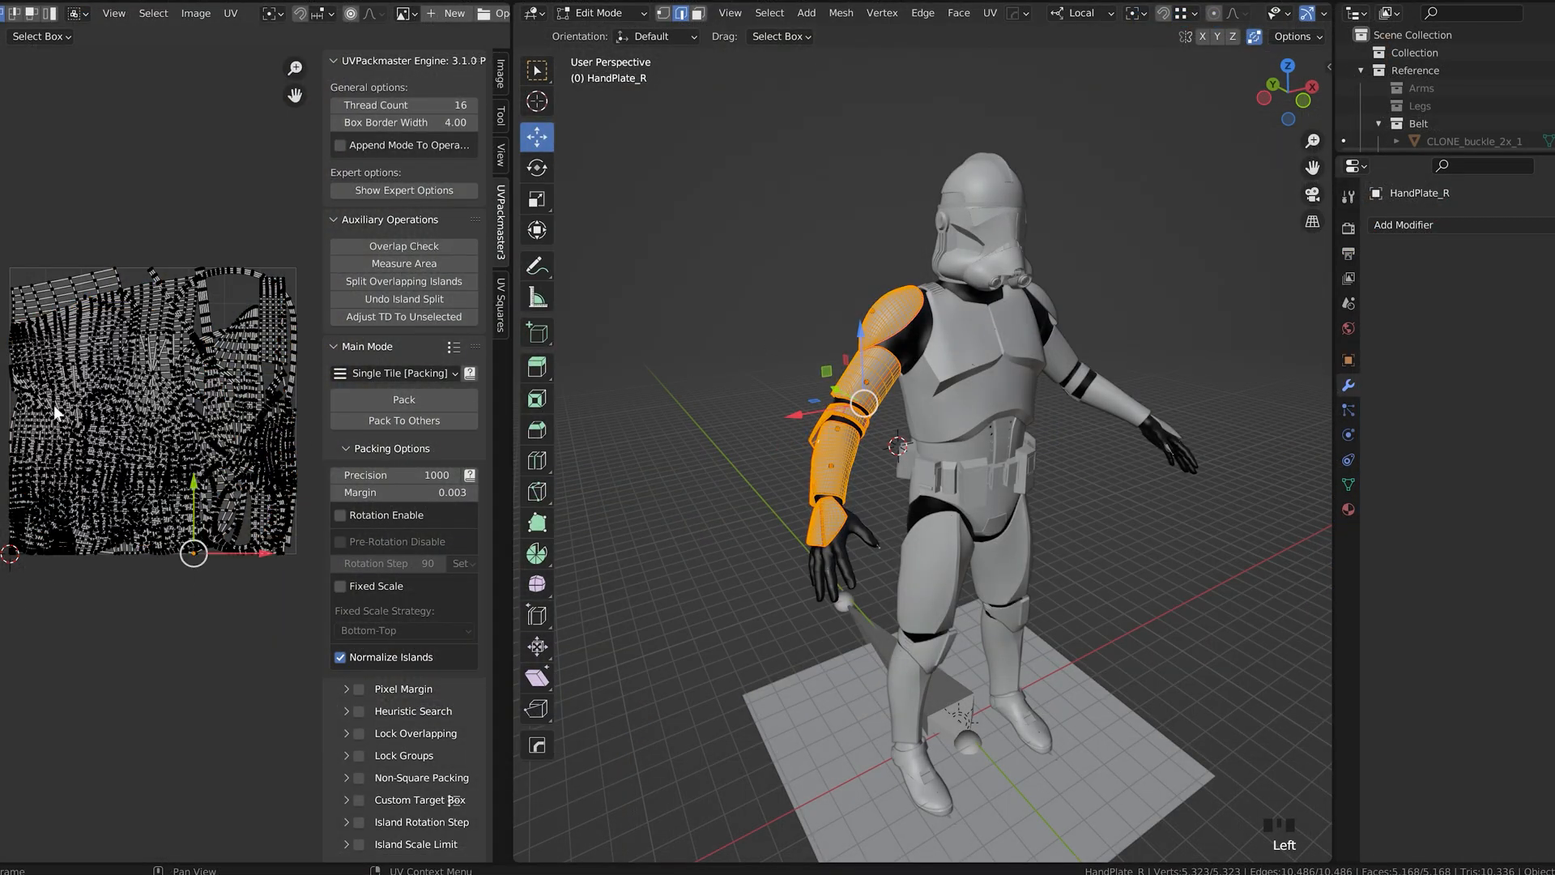
left_click_drag(182, 478, 1, 584)
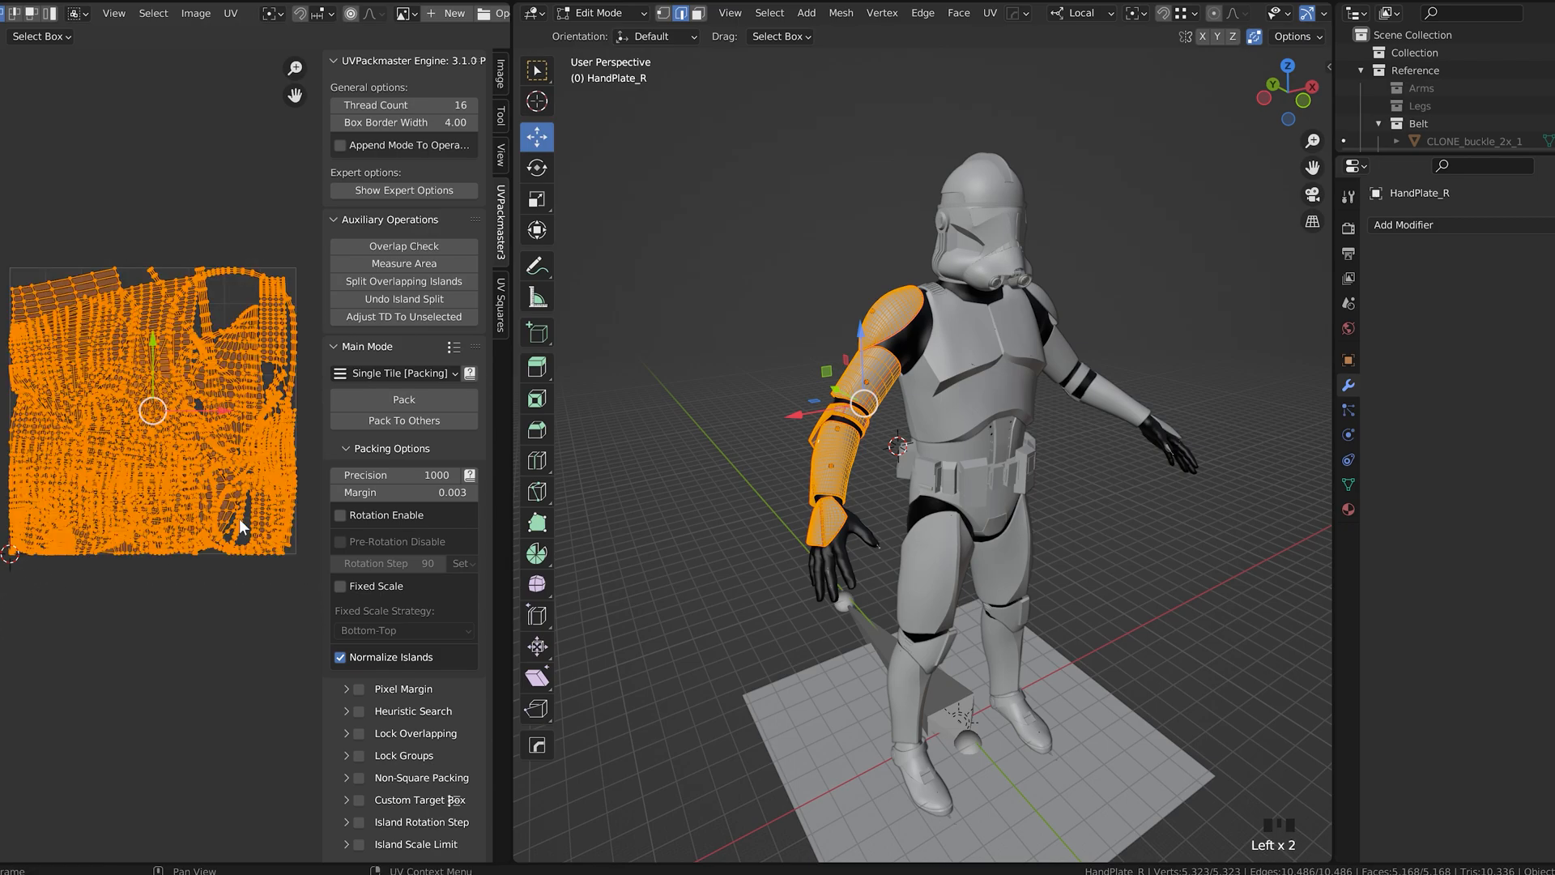
left_click(390, 401)
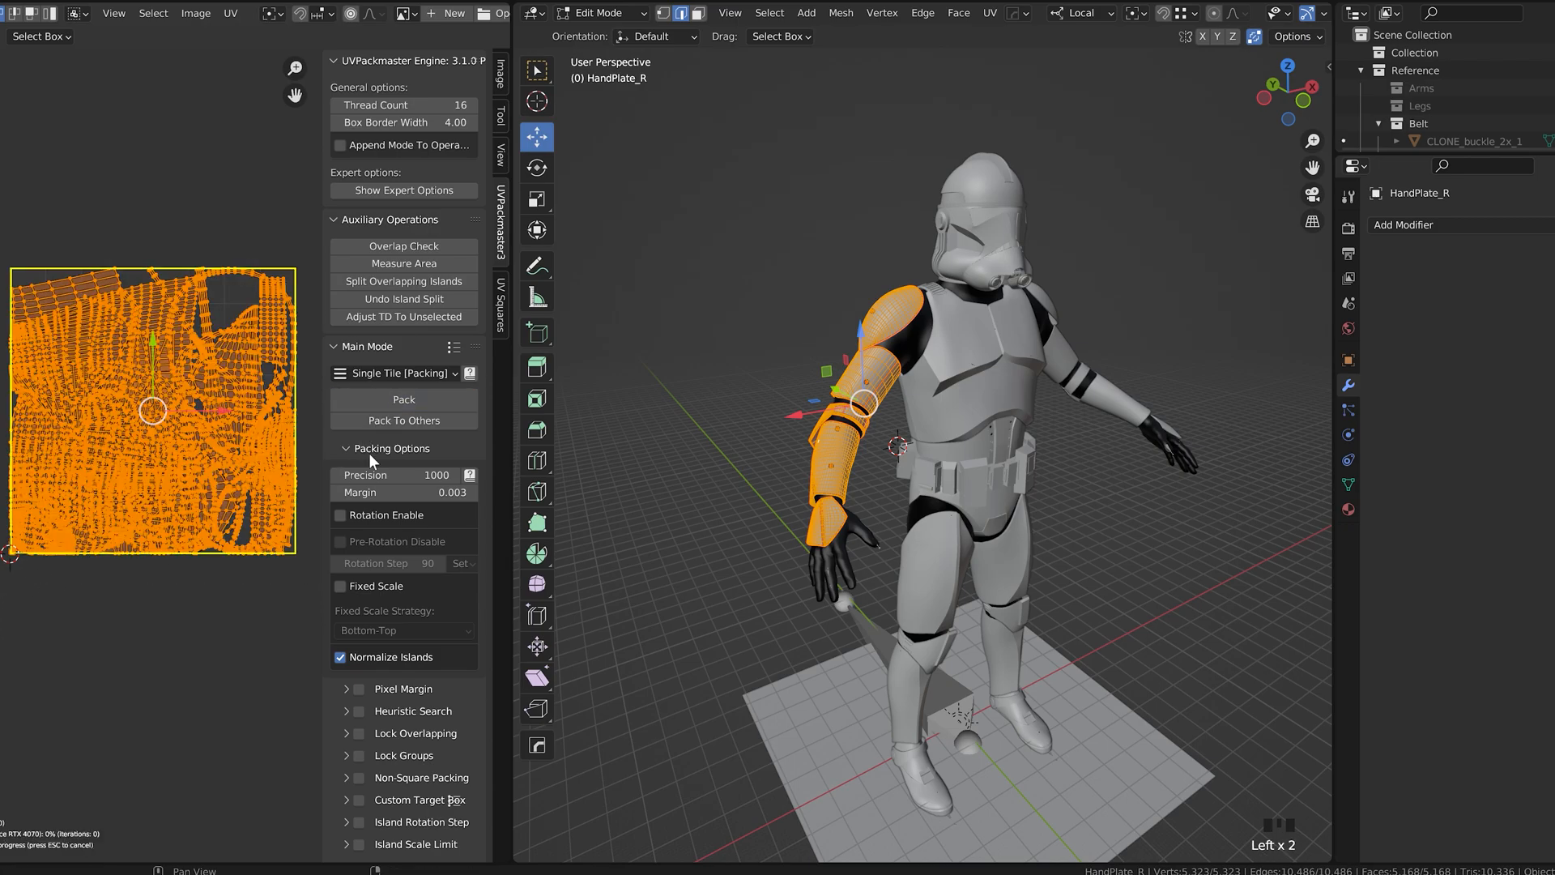
left_click(232, 617)
middle_click_drag(669, 550, 684, 548)
key("Tab")
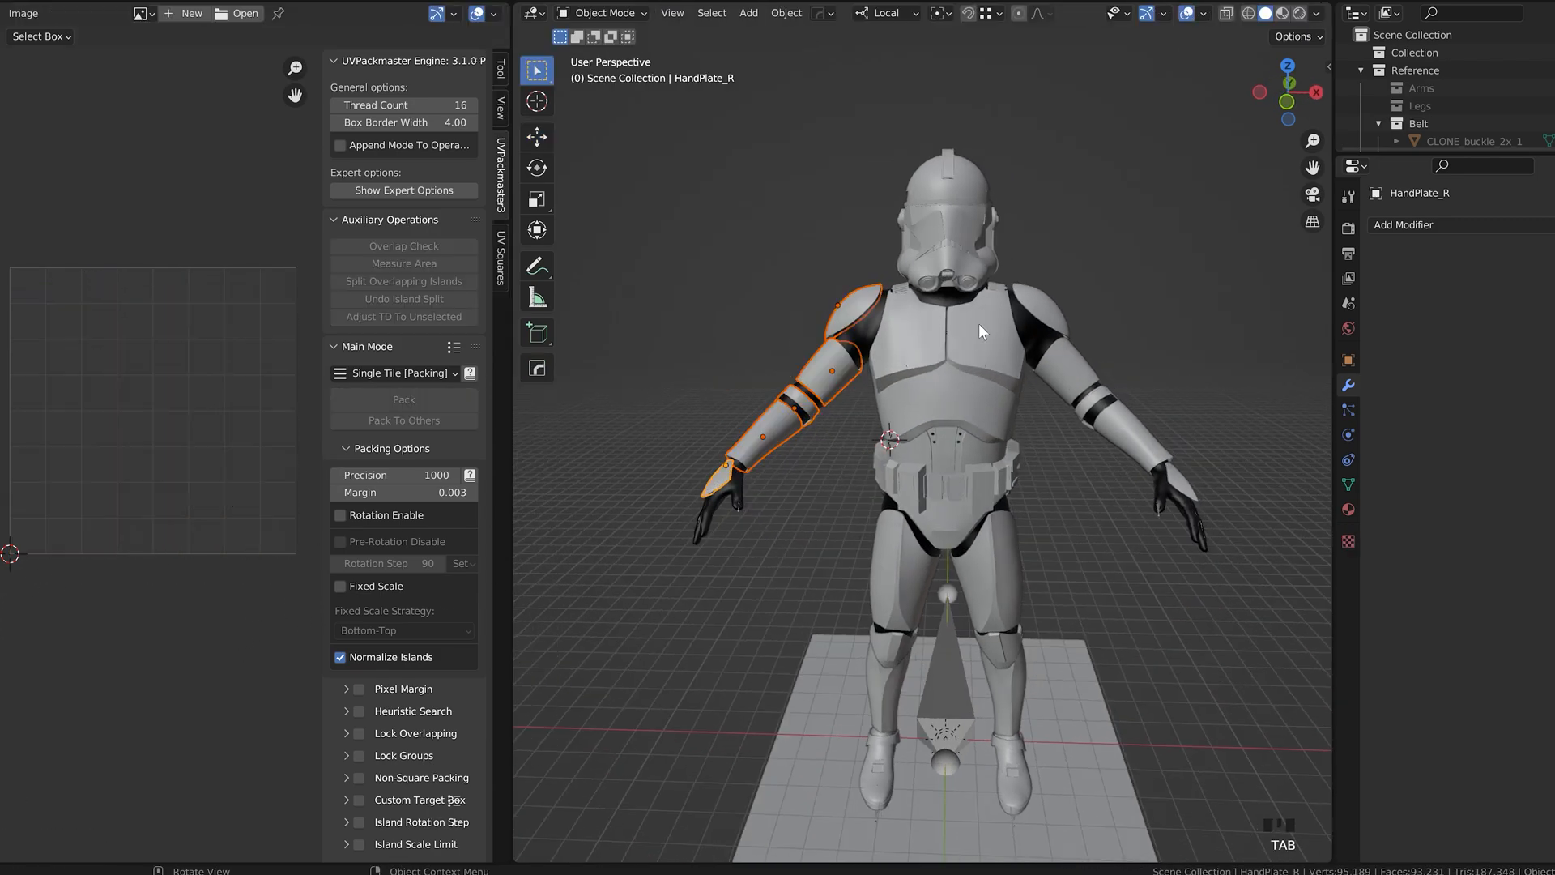
Step: Open the left arm's shoulder plate, upper arm, elbow strap, forearm and hand plate together for mesh editing
left_click(1055, 314)
left_click(1066, 373, "shift")
left_click(1090, 400, "shift")
left_click(1162, 465, "shift")
left_click(1179, 488, "shift")
key("Tab")
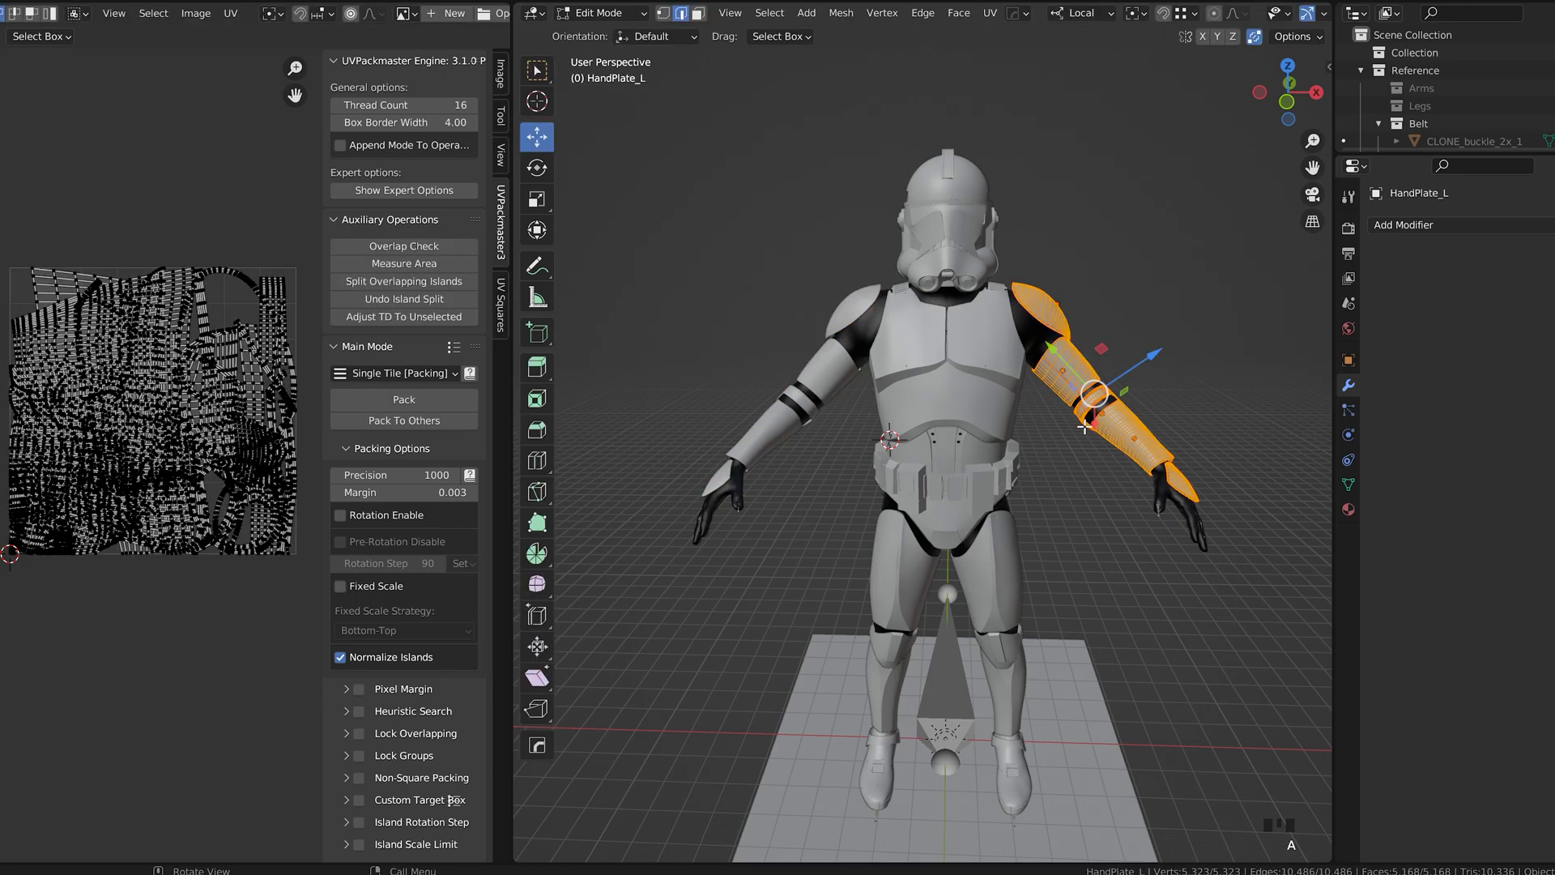
Step: Pack all UV islands of the left arm's armor pieces into a single tile and inspect the layout
left_click_drag(259, 328, 2, 596)
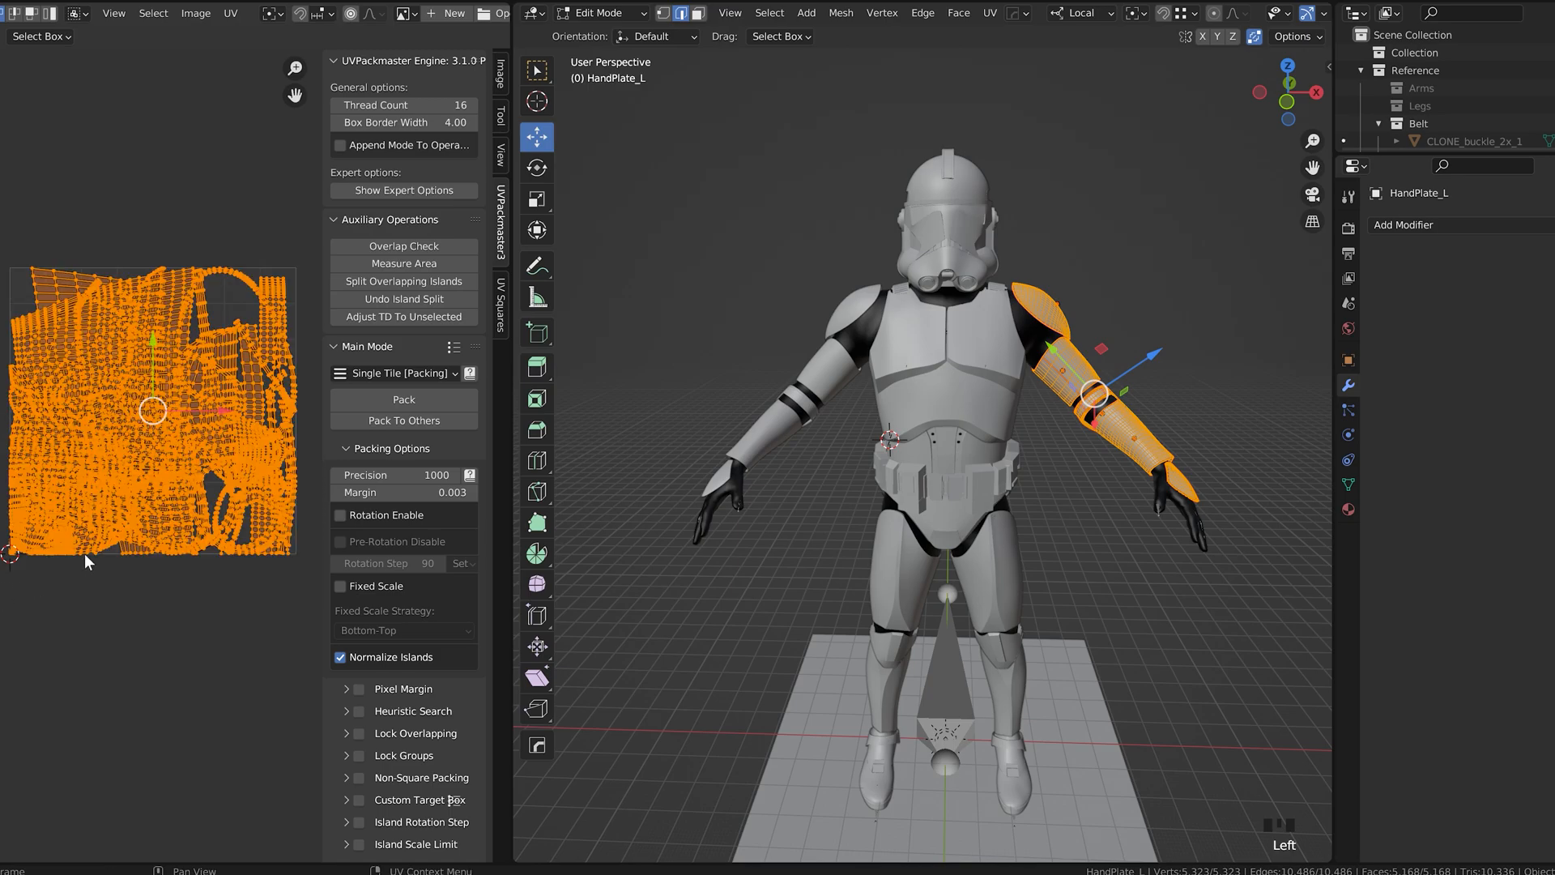
left_click(407, 399)
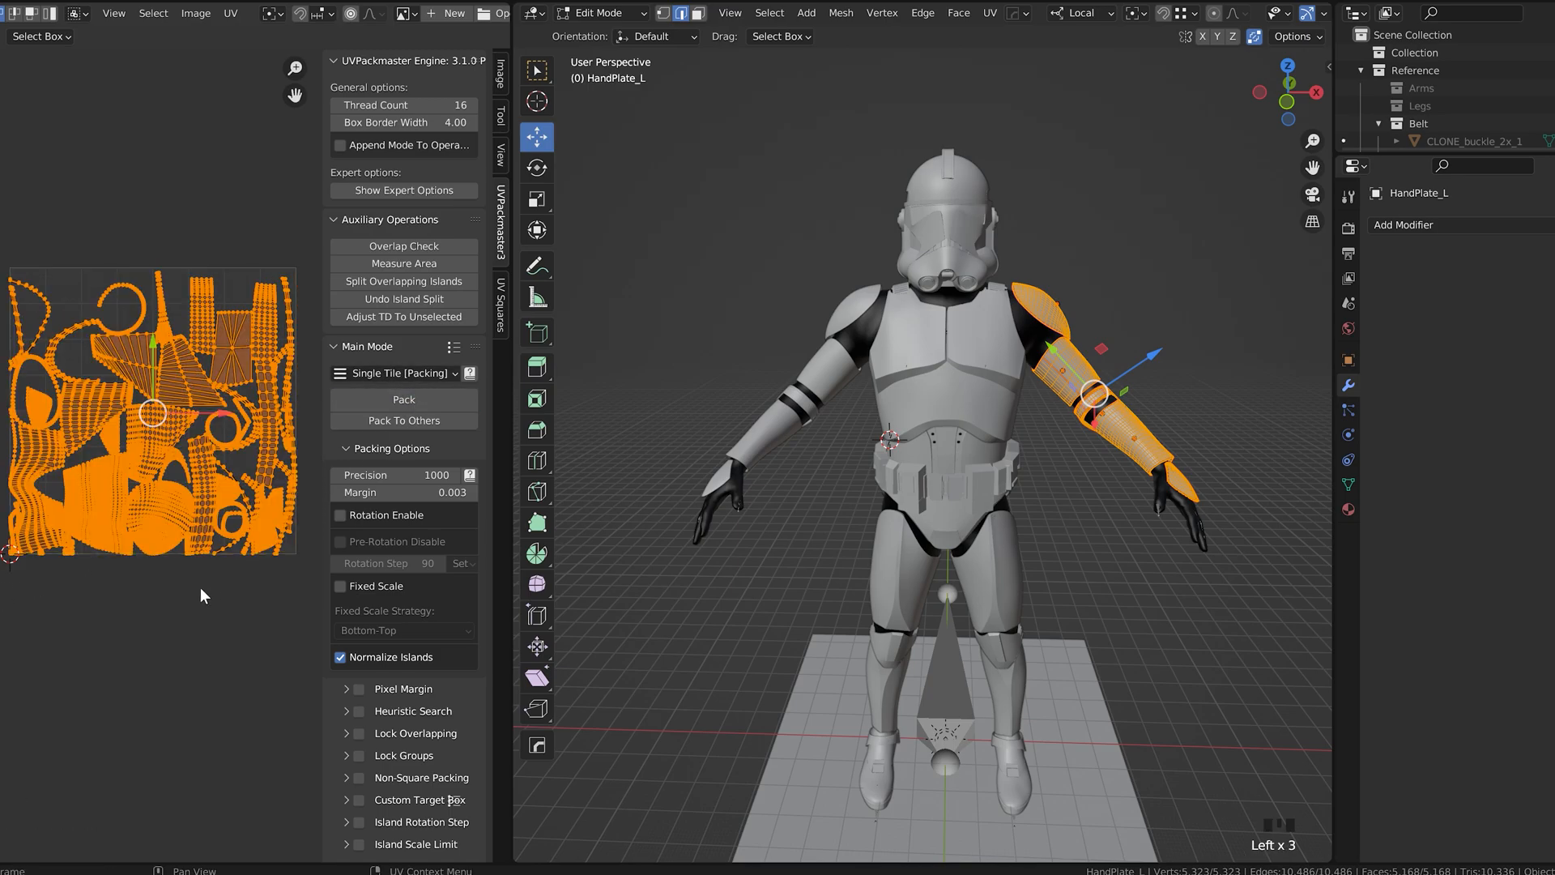
left_click(200, 587)
scroll(187, 538, "up", 3)
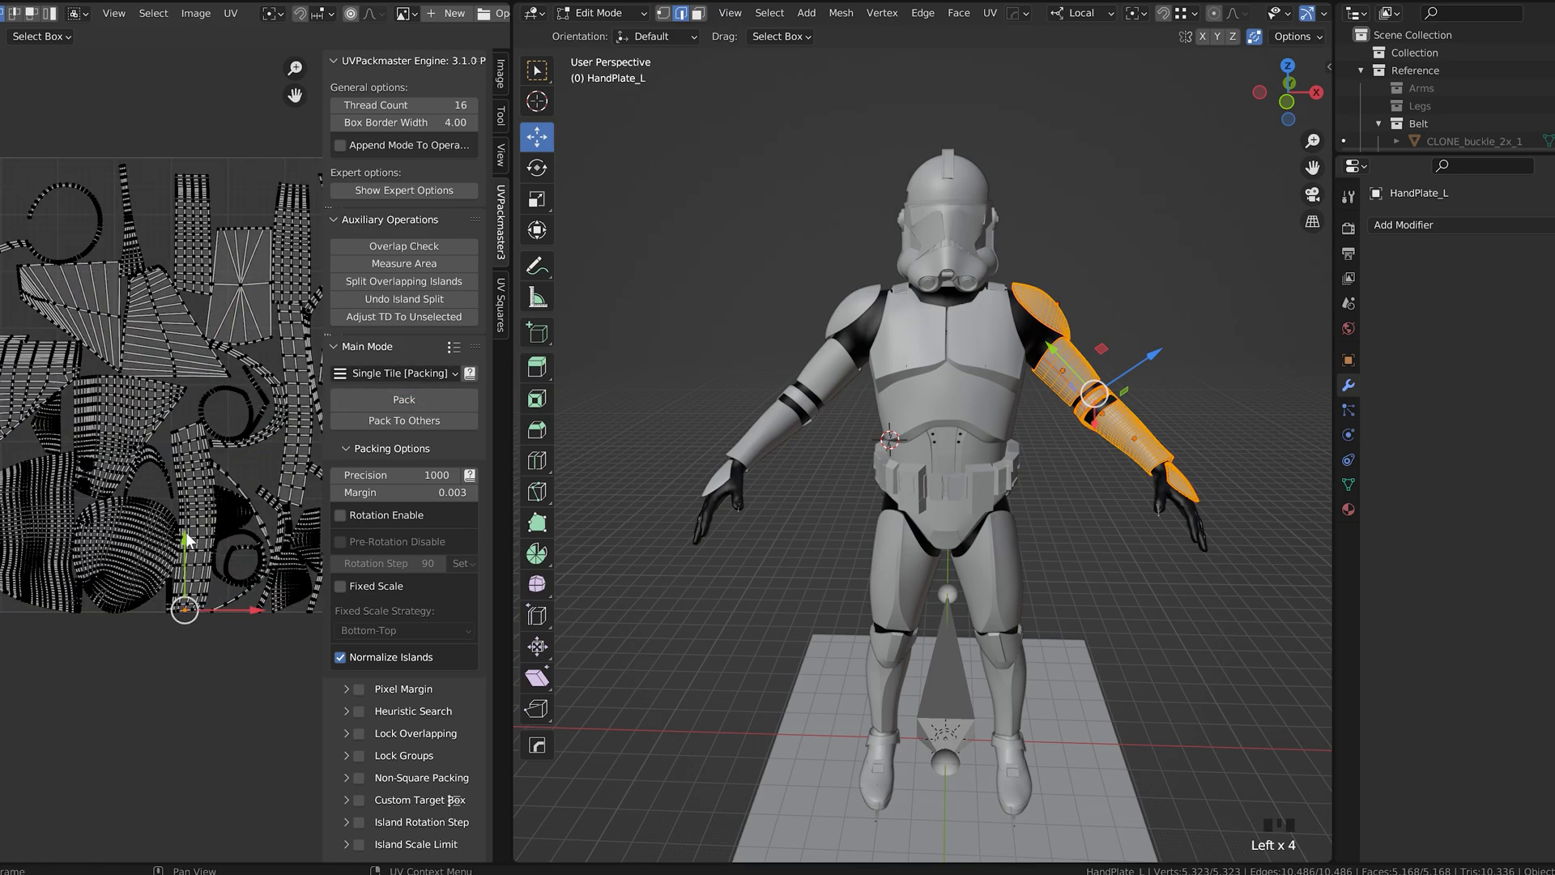
scroll(187, 536, "down", 1)
scroll(187, 534, "up", 4)
scroll(162, 512, "down", 4)
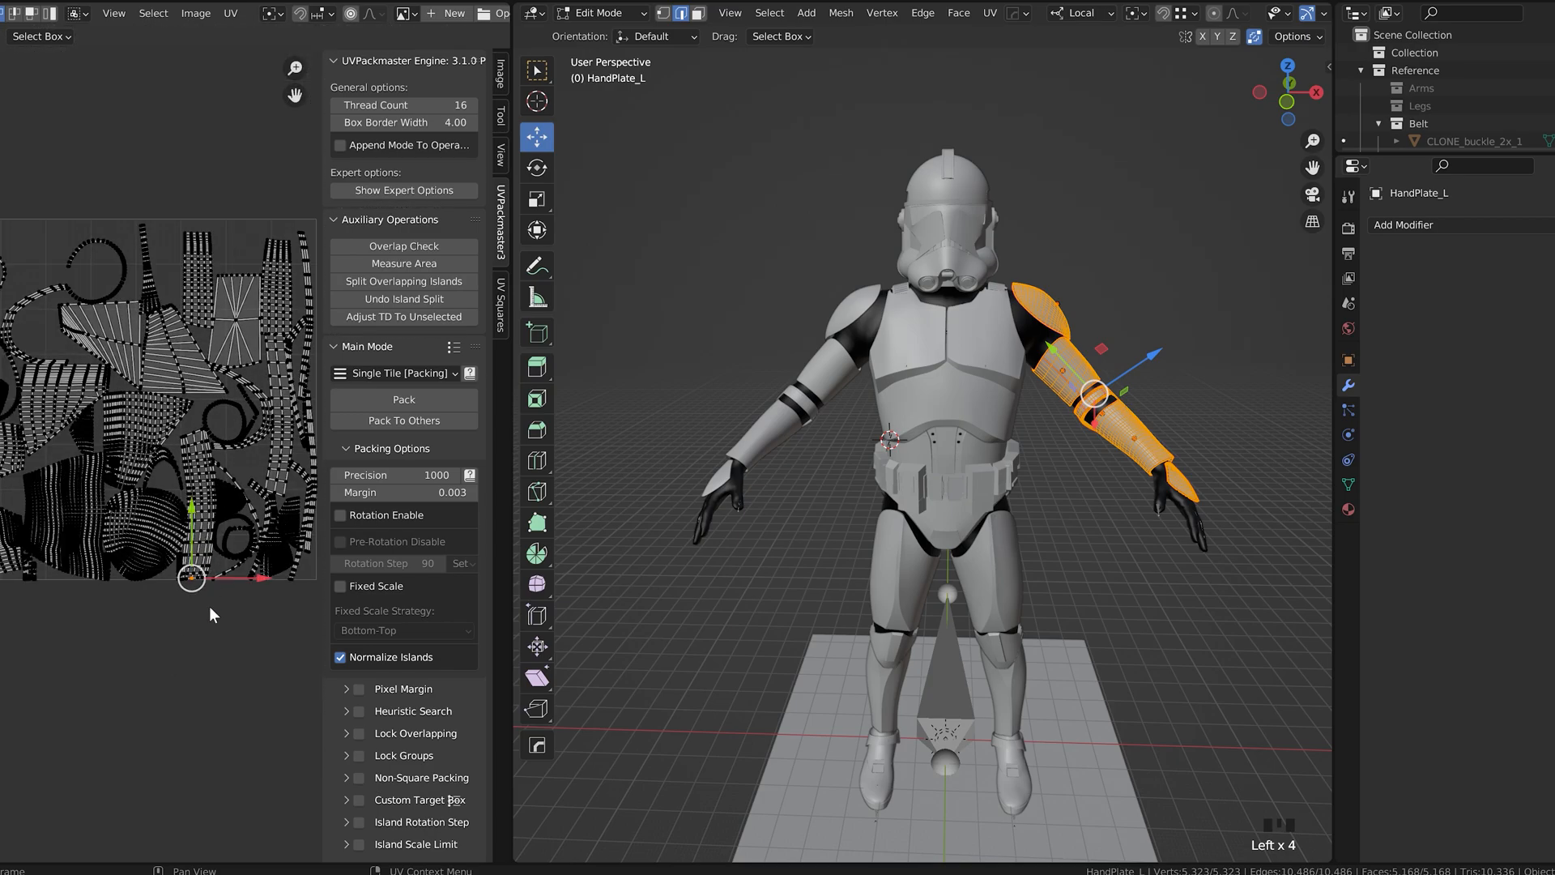
Step: Finish editing the left arm pieces and open the upper body armor for mesh editing
key("Tab")
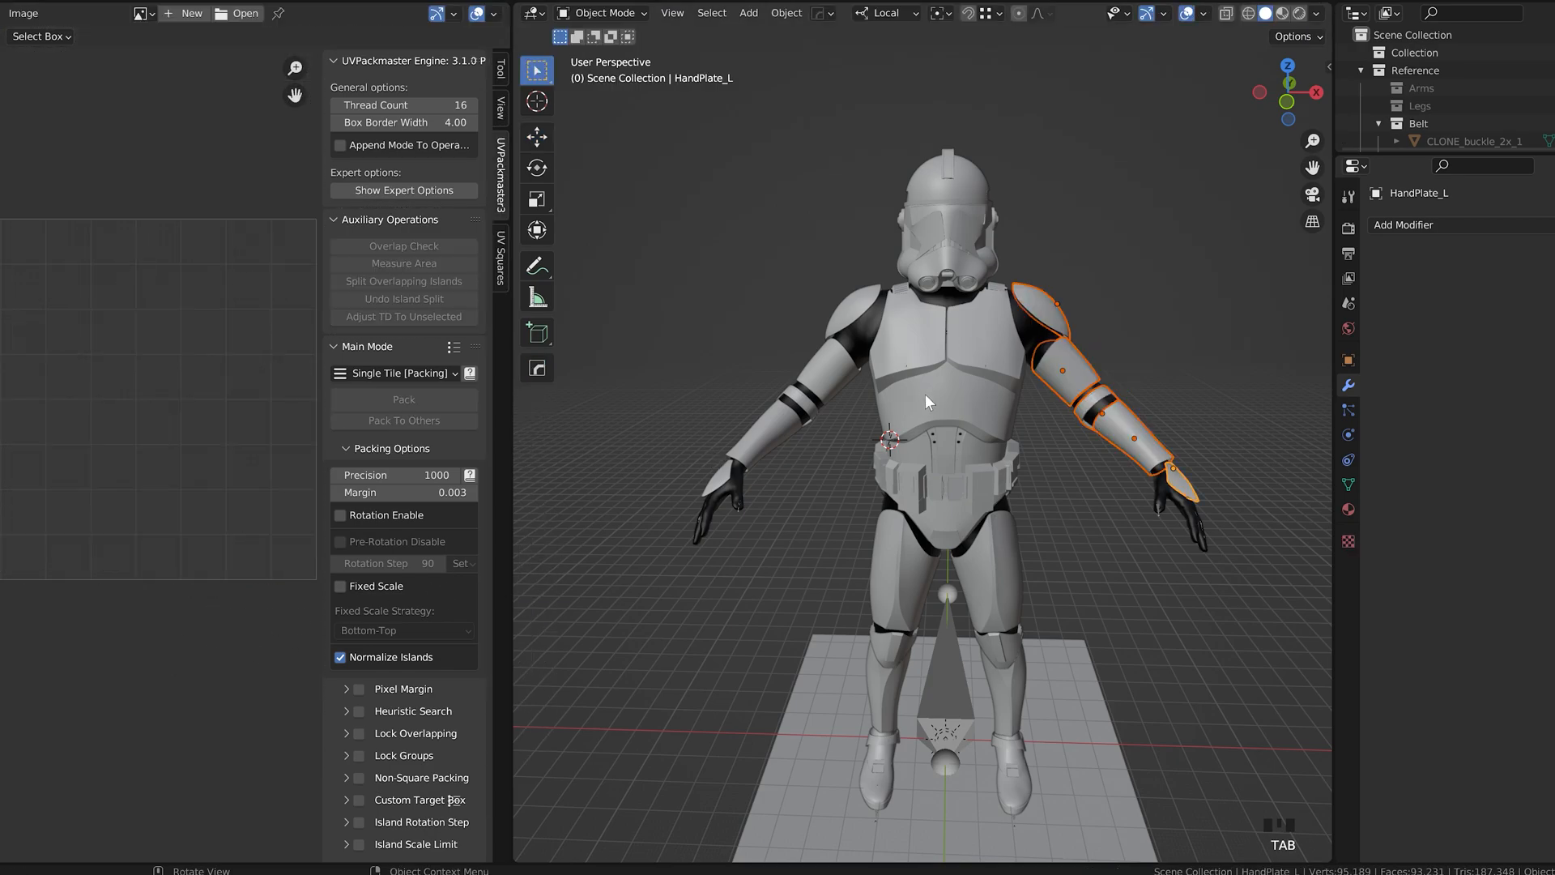
key("Tab")
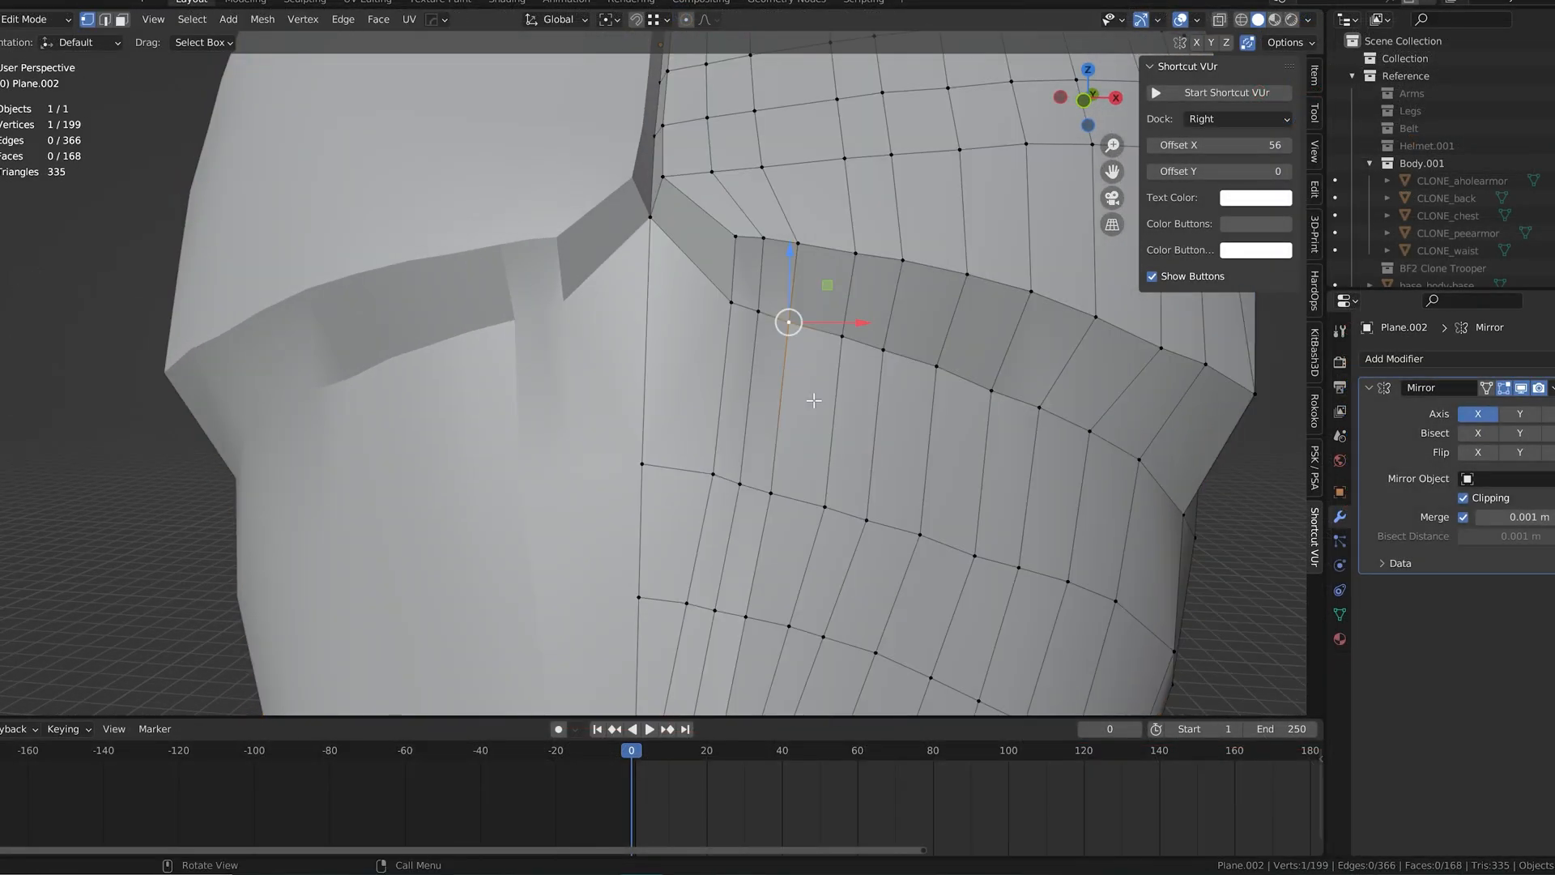
Step: Try to delete the vertical edge loop beside the abdomen's centre line
scroll(691, 518, "down", 2)
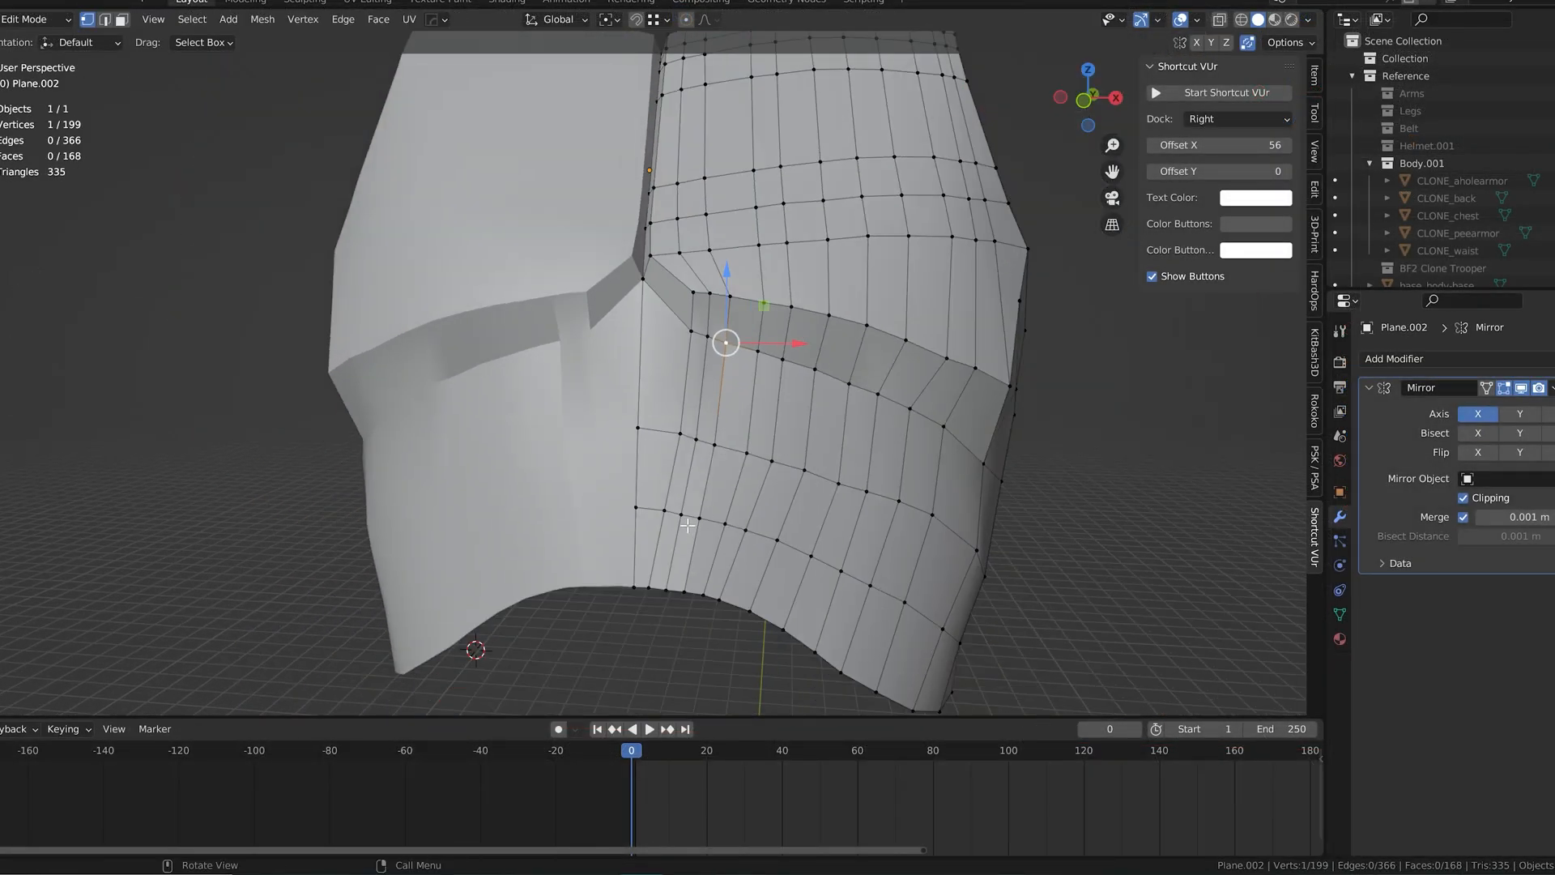
left_click(692, 518, "alt")
key("x")
left_click(672, 578)
key("ctrl+z")
scroll(709, 373, "up", 2)
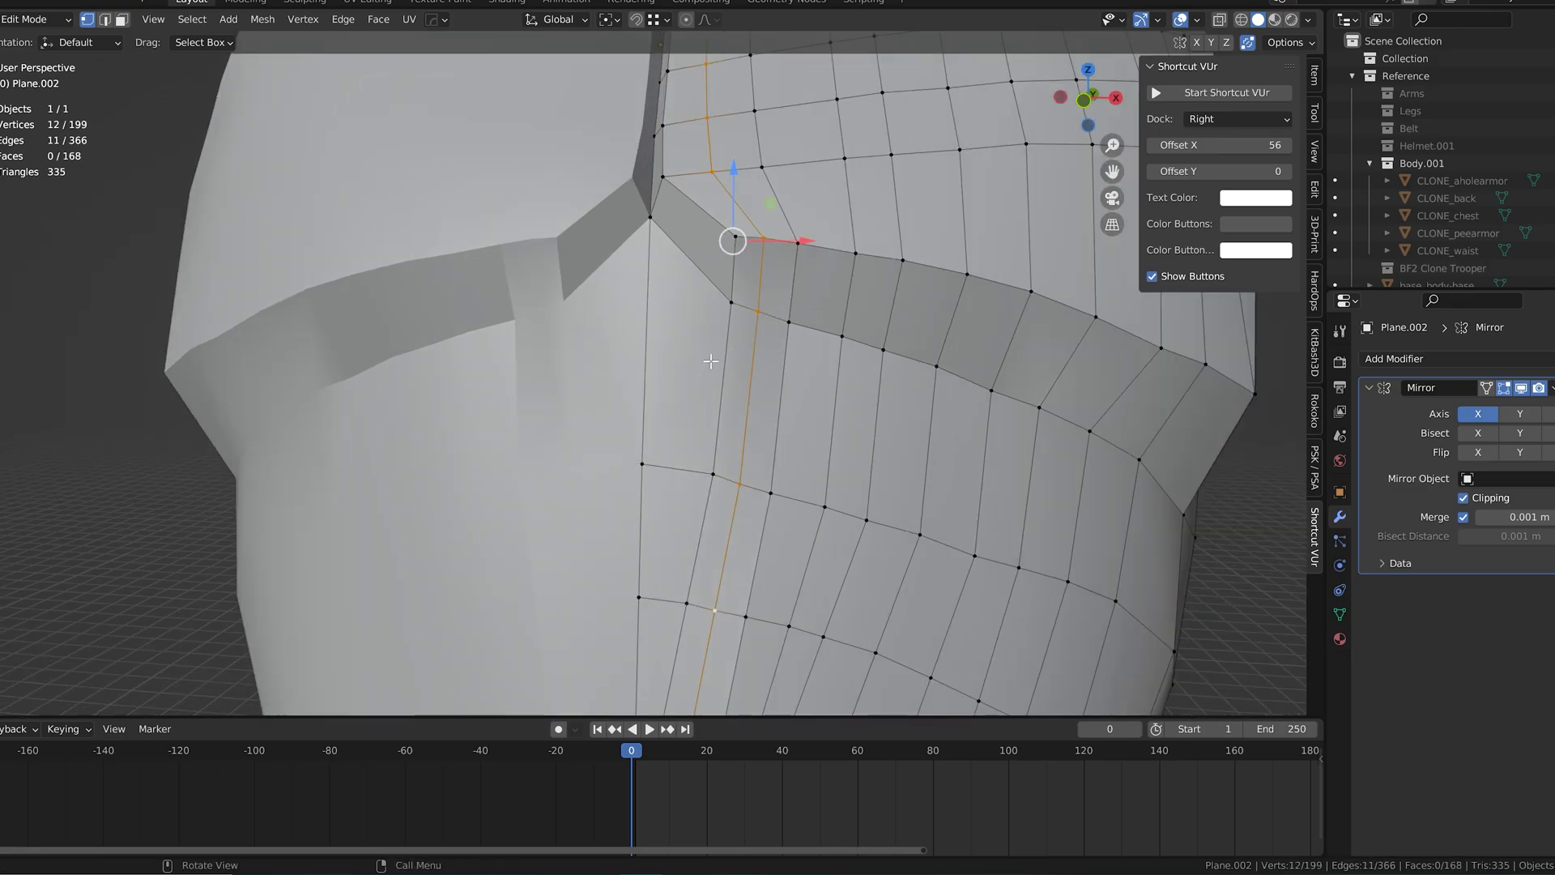
middle_click_drag(709, 368, 721, 373)
key("Tab")
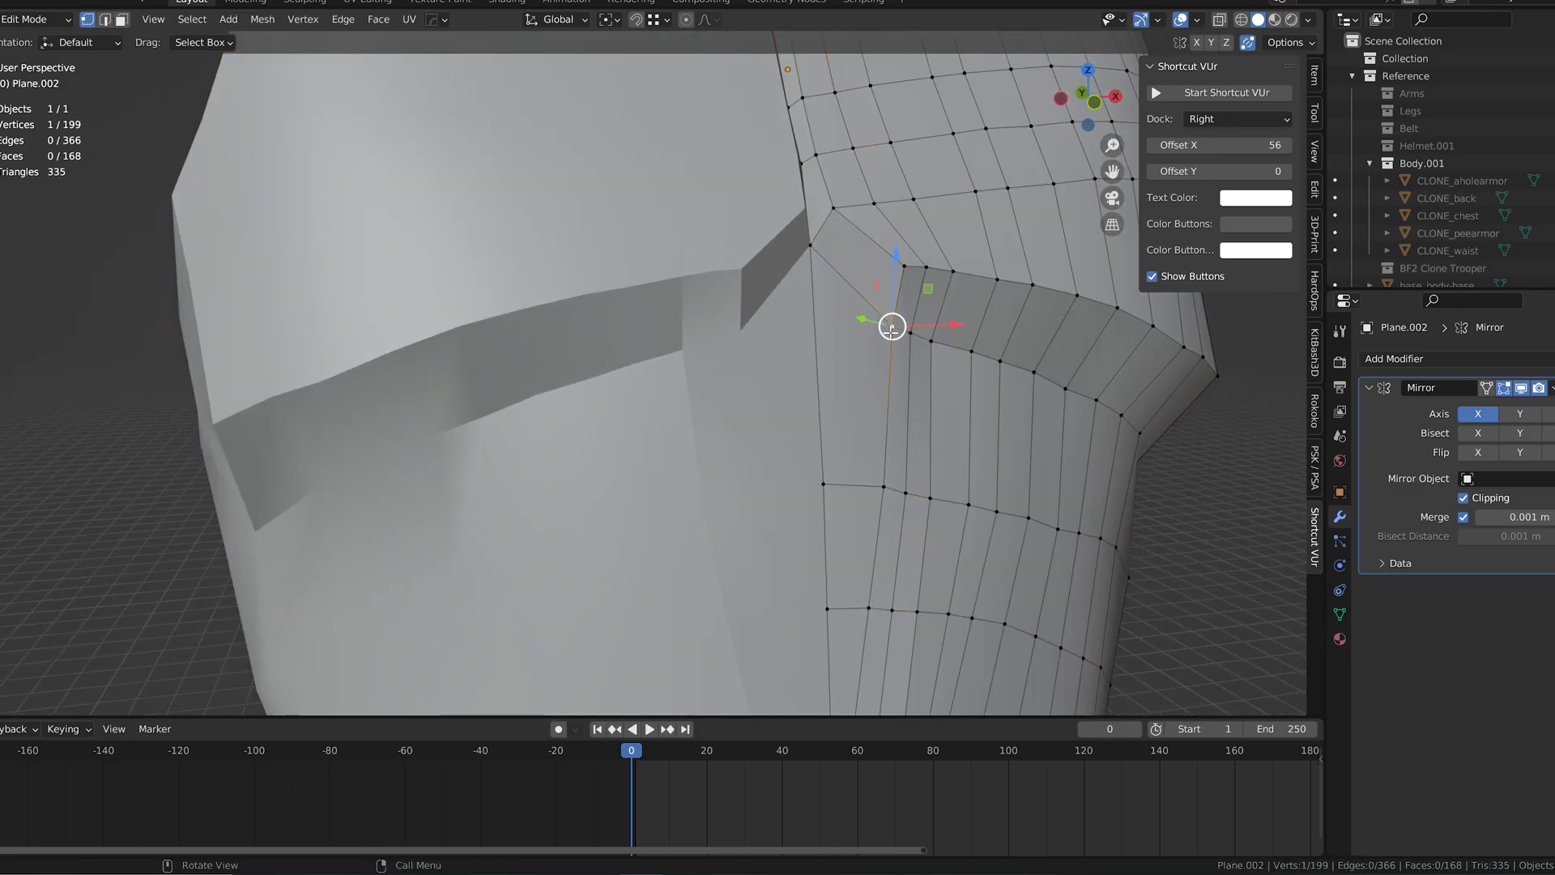
left_click_drag(892, 323, 891, 342)
middle_click_drag(923, 503, 860, 469, "shift")
left_click(862, 455)
left_click(845, 454, "shift")
left_click_drag(865, 464, 861, 465)
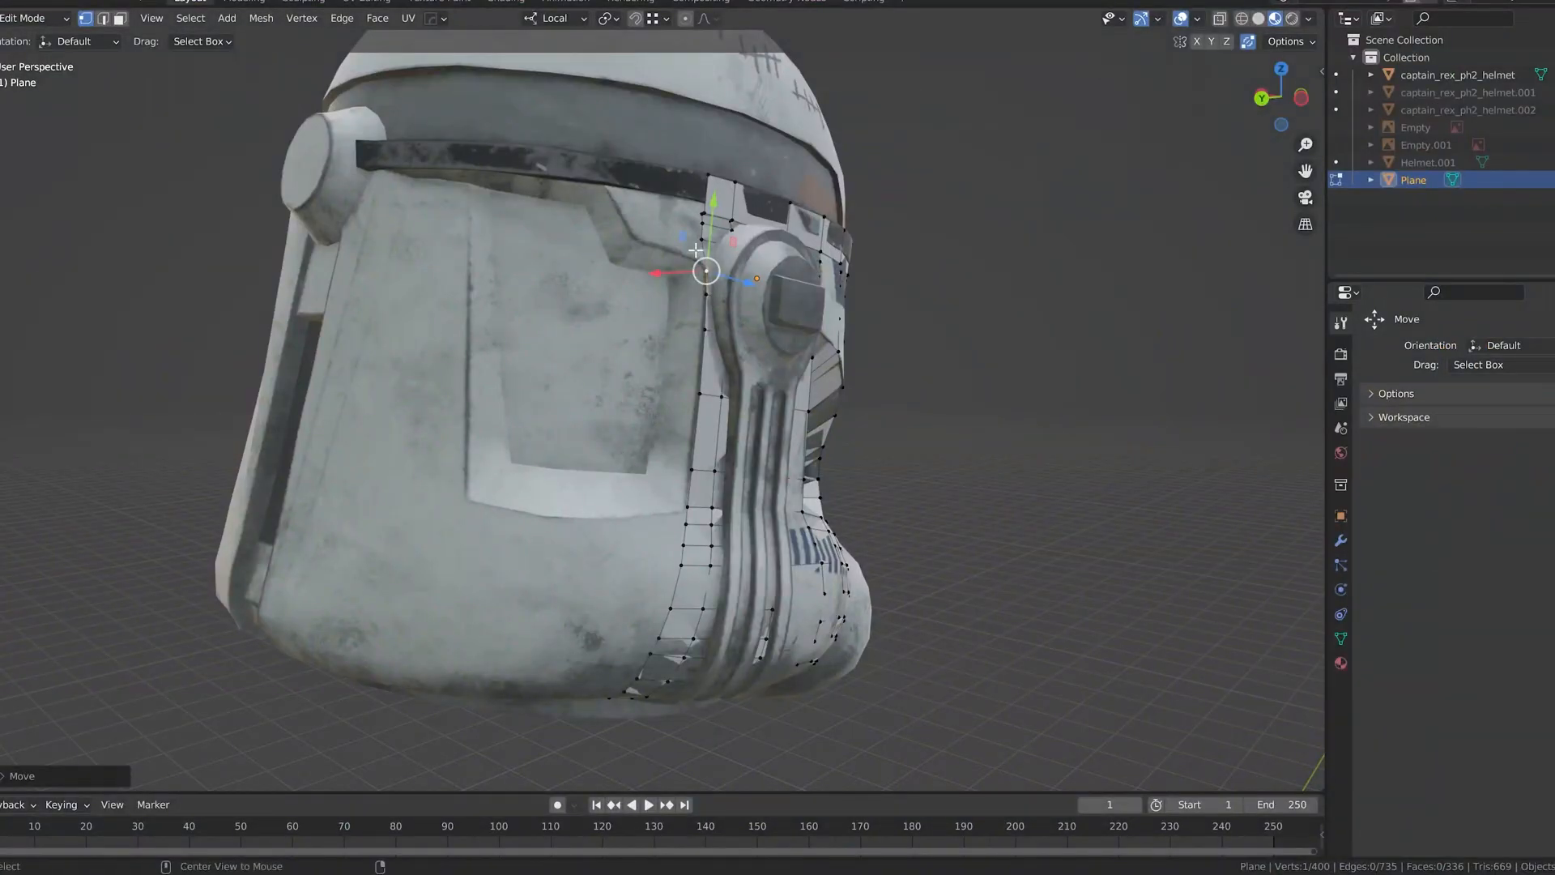
Step: Continue the retopology mesh of the helmet's brow band backward above the ear piece, following the reference helmet
middle_click_drag(696, 250, 649, 389)
scroll(659, 388, "up", 3)
scroll(704, 328, "up", 2)
left_click(785, 354)
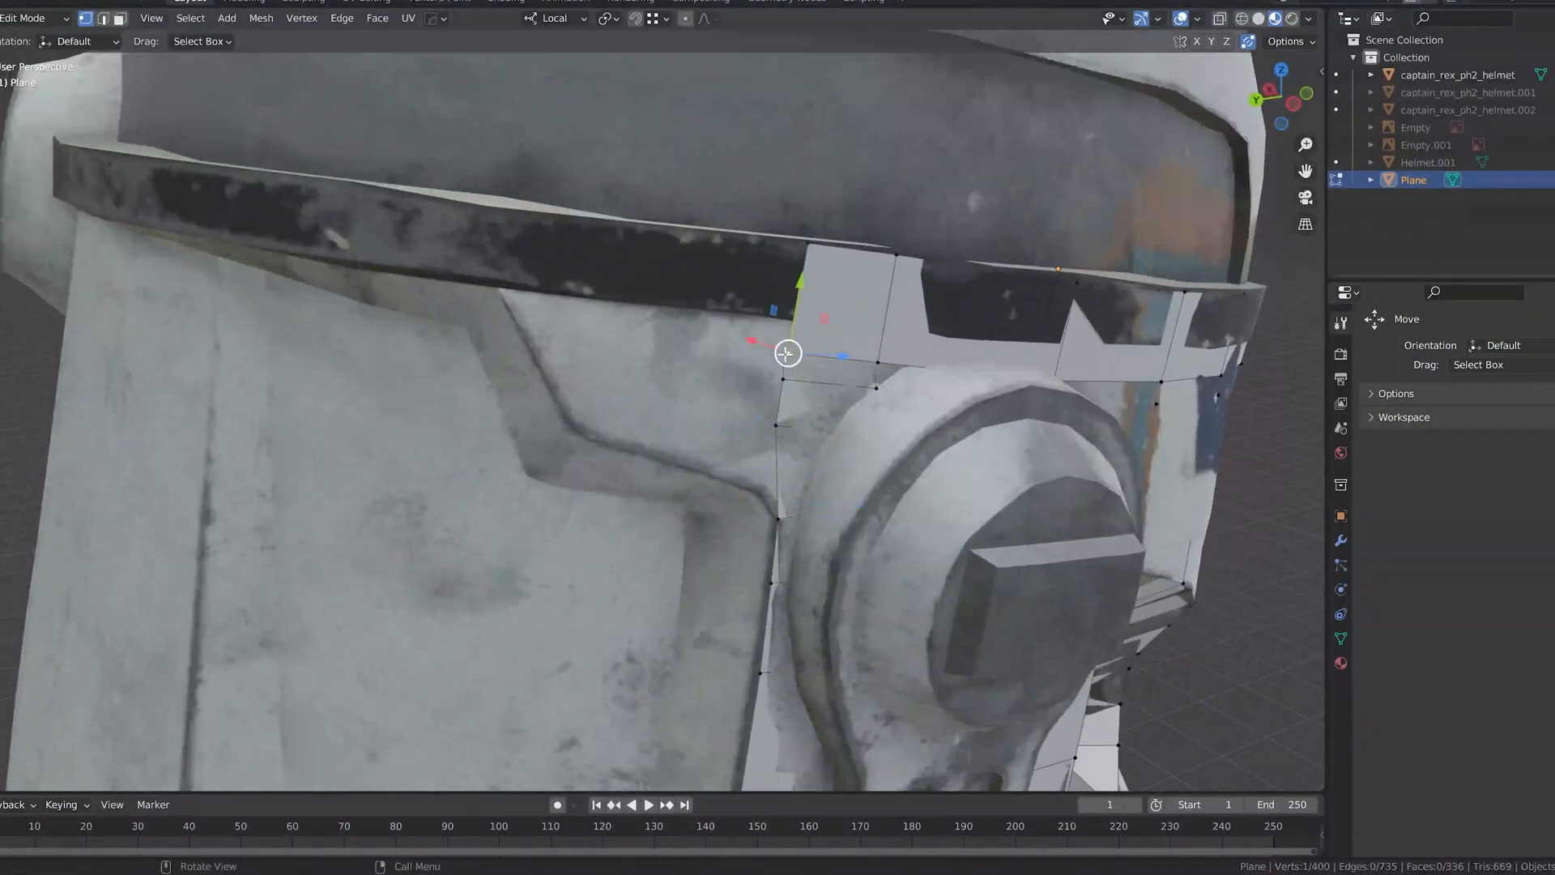
middle_click_drag(786, 354, 740, 369)
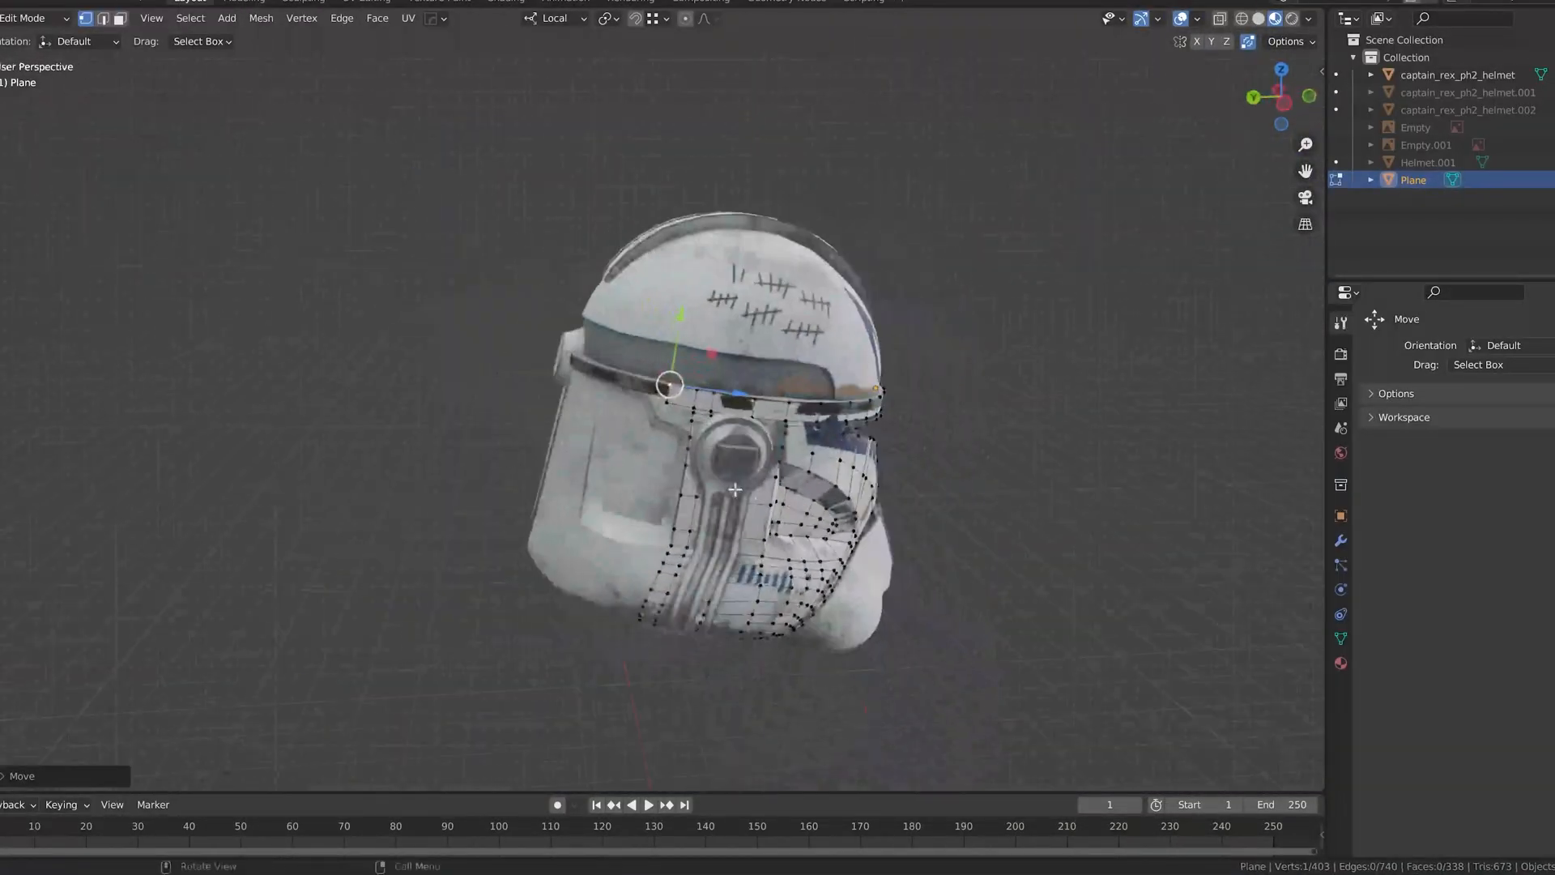
Step: Show the hidden front reference image and view the helmet mesh over it from straight ahead
left_click(1553, 127)
middle_click_drag(972, 478, 820, 478)
key("KP_1")
key("ctrl+KP_3")
key("KP_1")
scroll(834, 512, "up", 6)
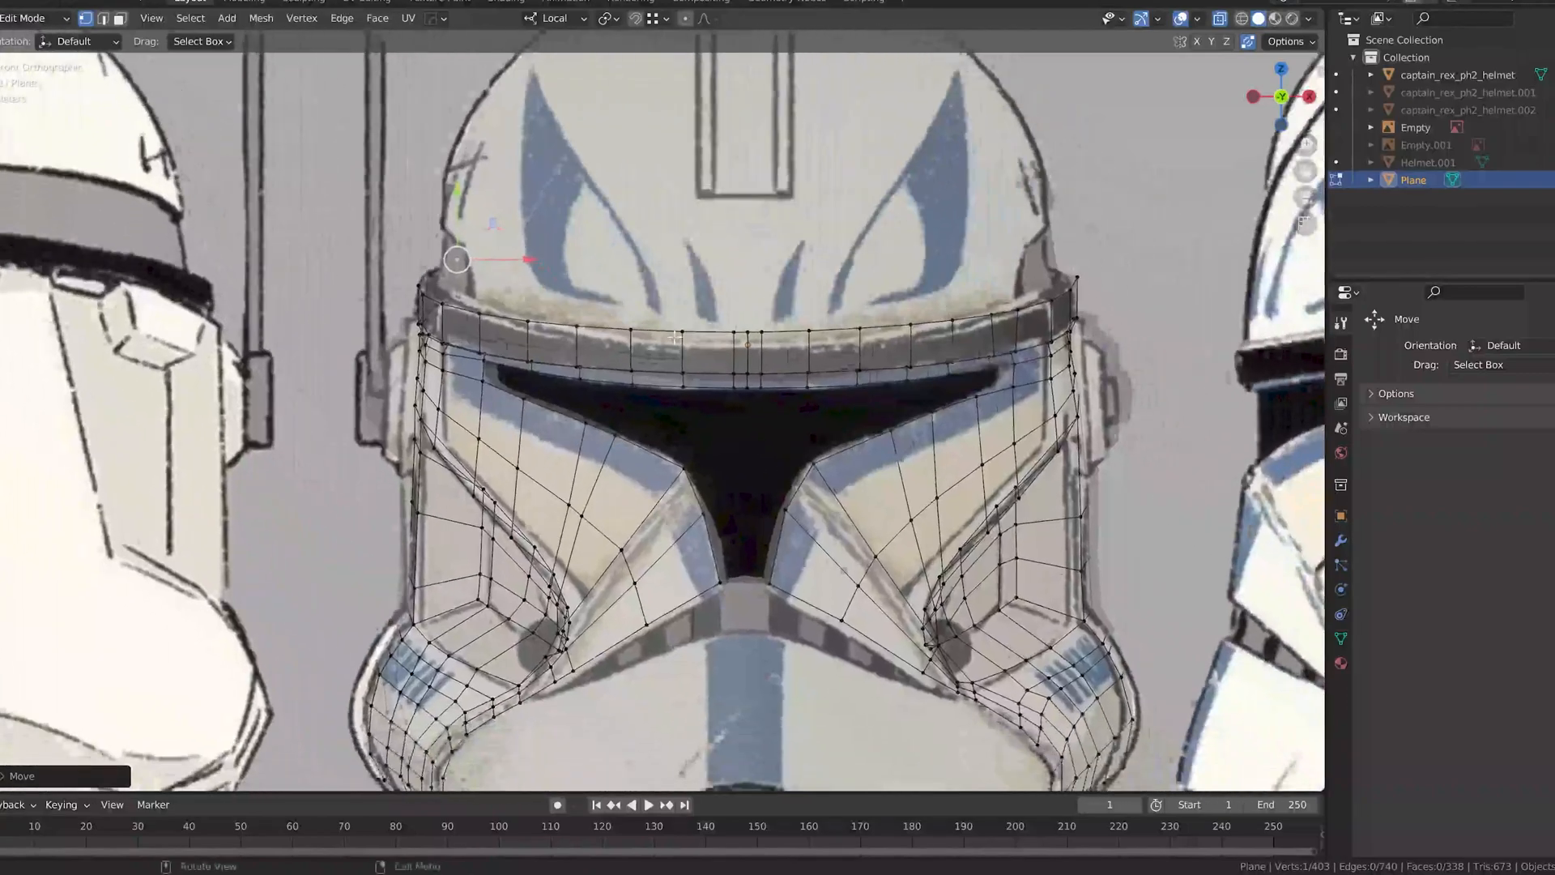
Step: Adjust the upper-edge vertices of the helmet's brow band to follow the band outline in the front reference
left_click(815, 295)
left_click(853, 258)
left_click(1120, 256)
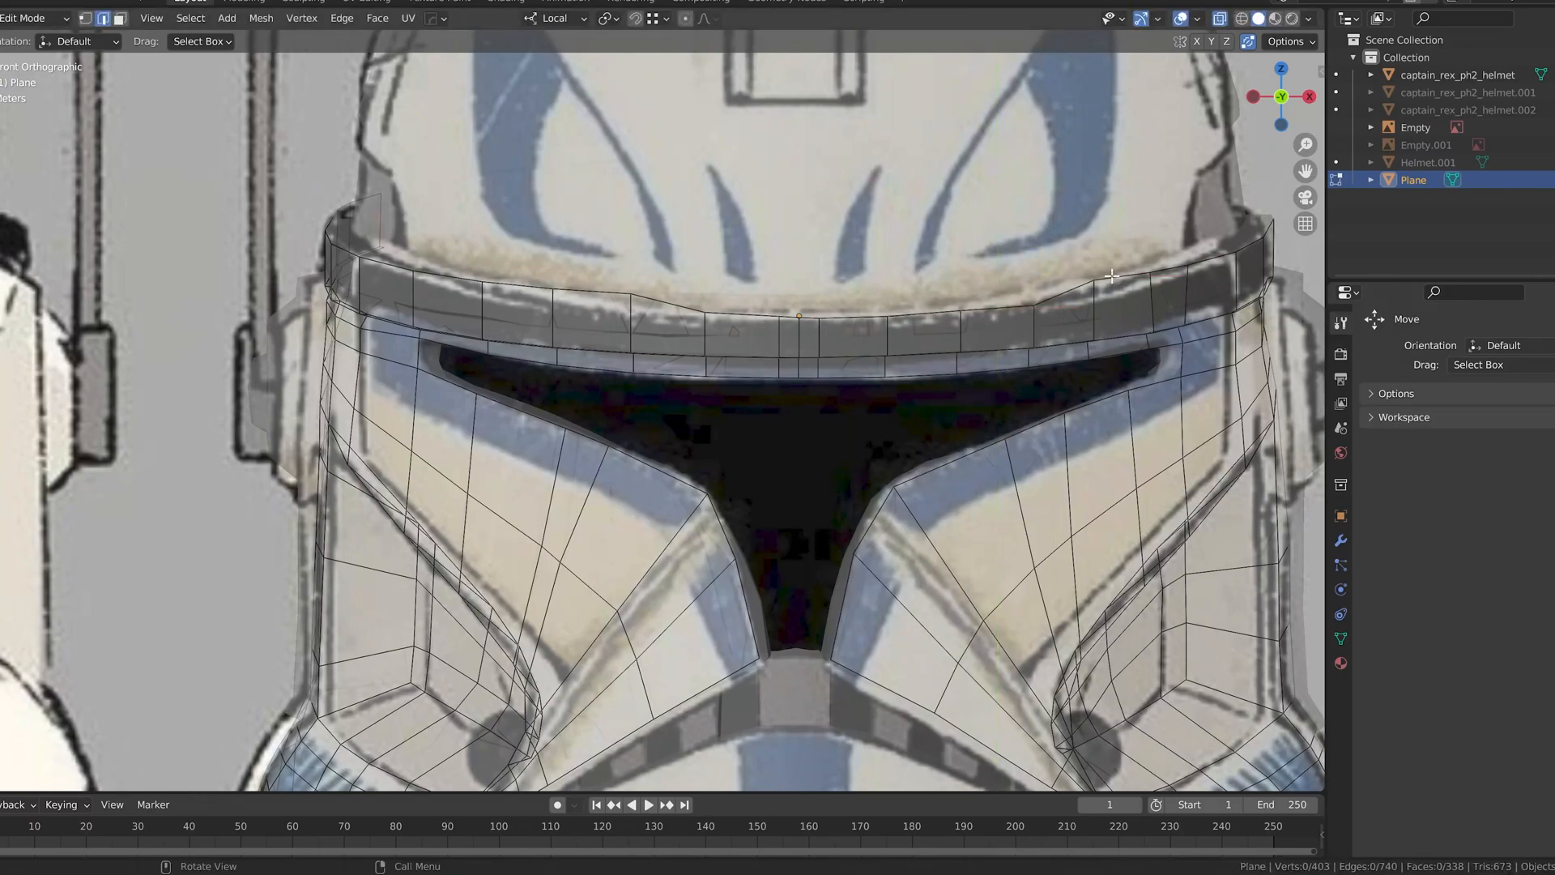
left_click(1116, 226)
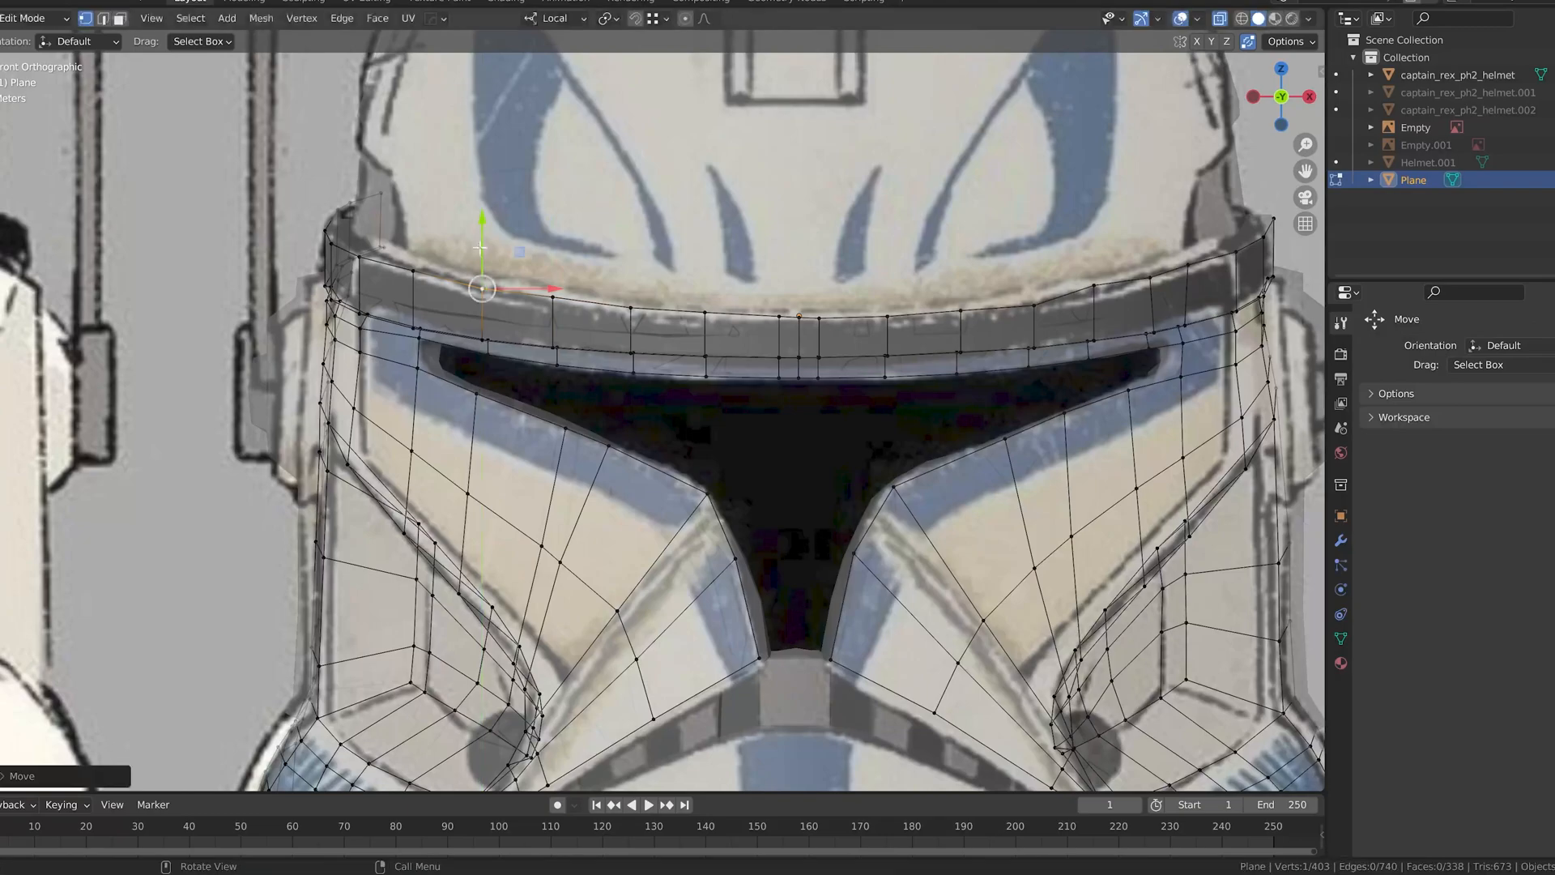
Step: Move the brow band's upper-edge vertices to fit the reference drawing in the left side view
key("ctrl+KP_3")
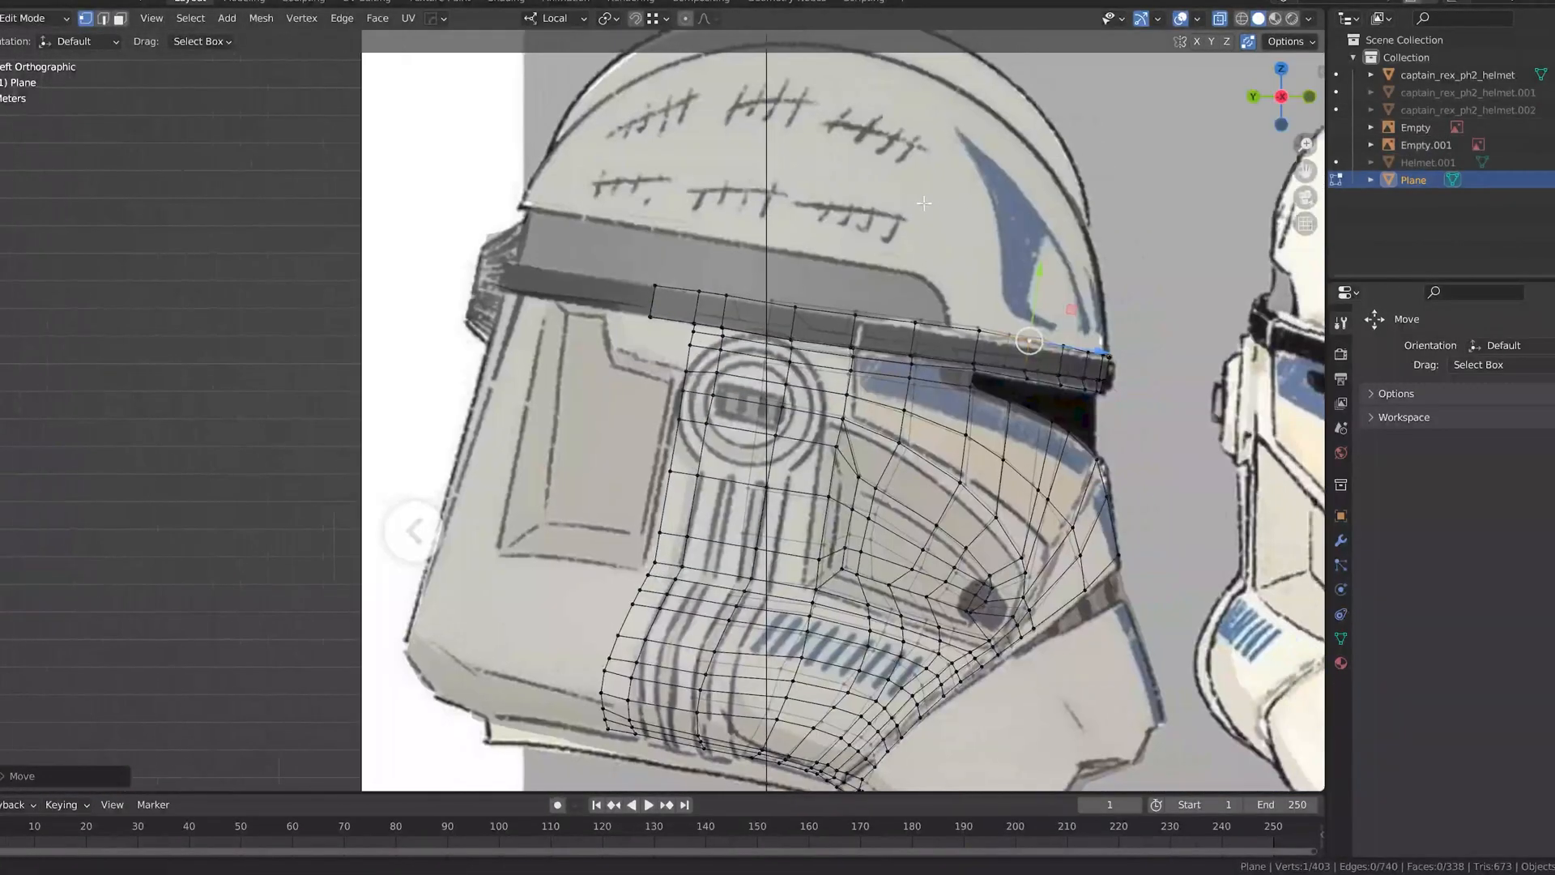
scroll(918, 233, "up", 5)
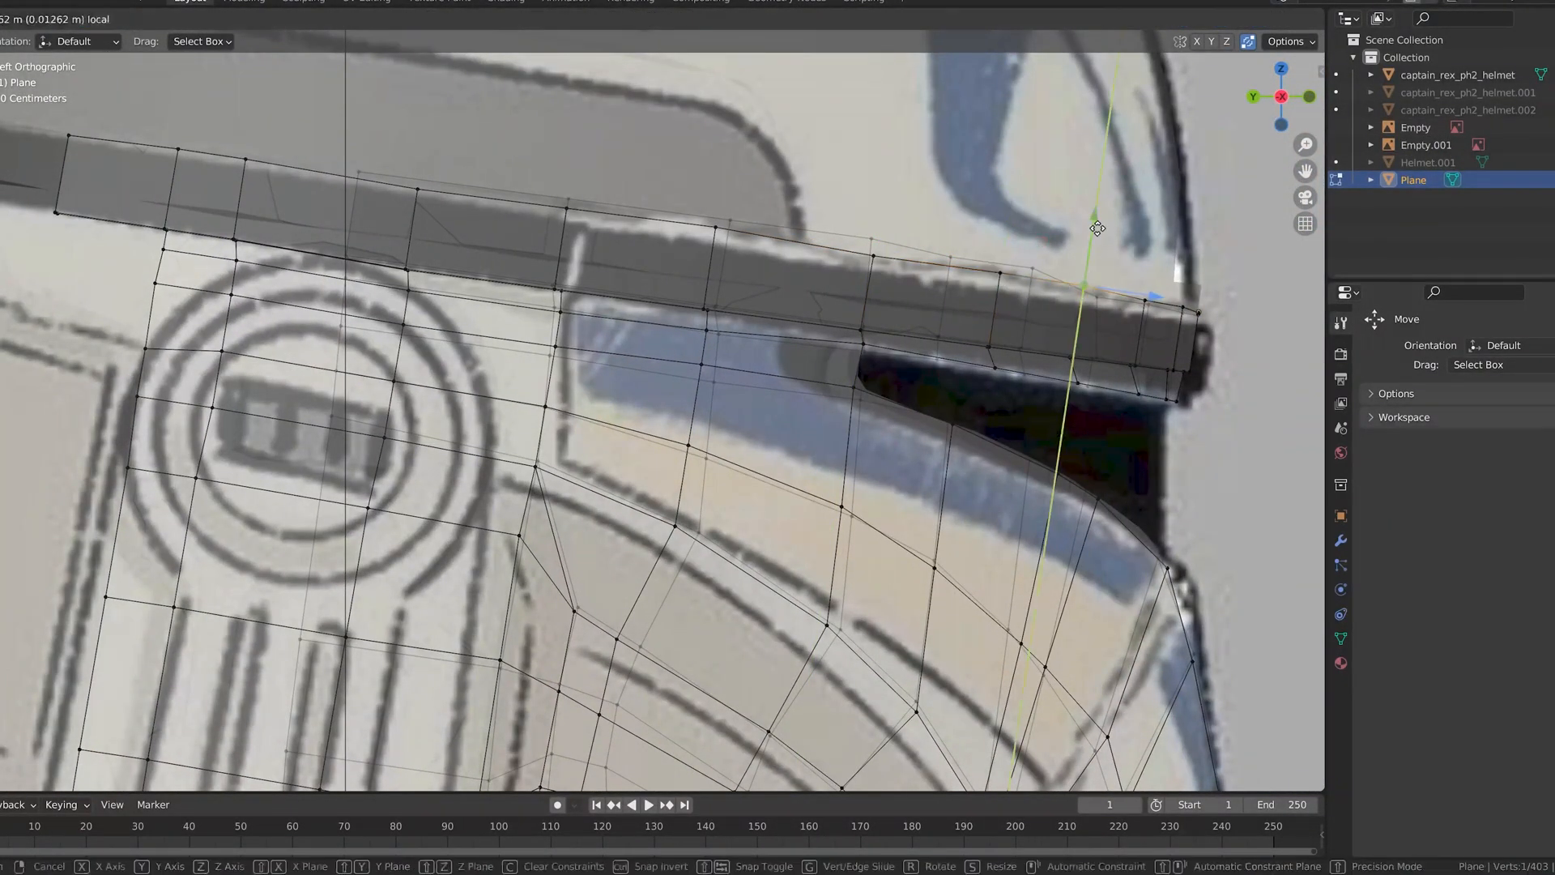
scroll(535, 228, "down", 3)
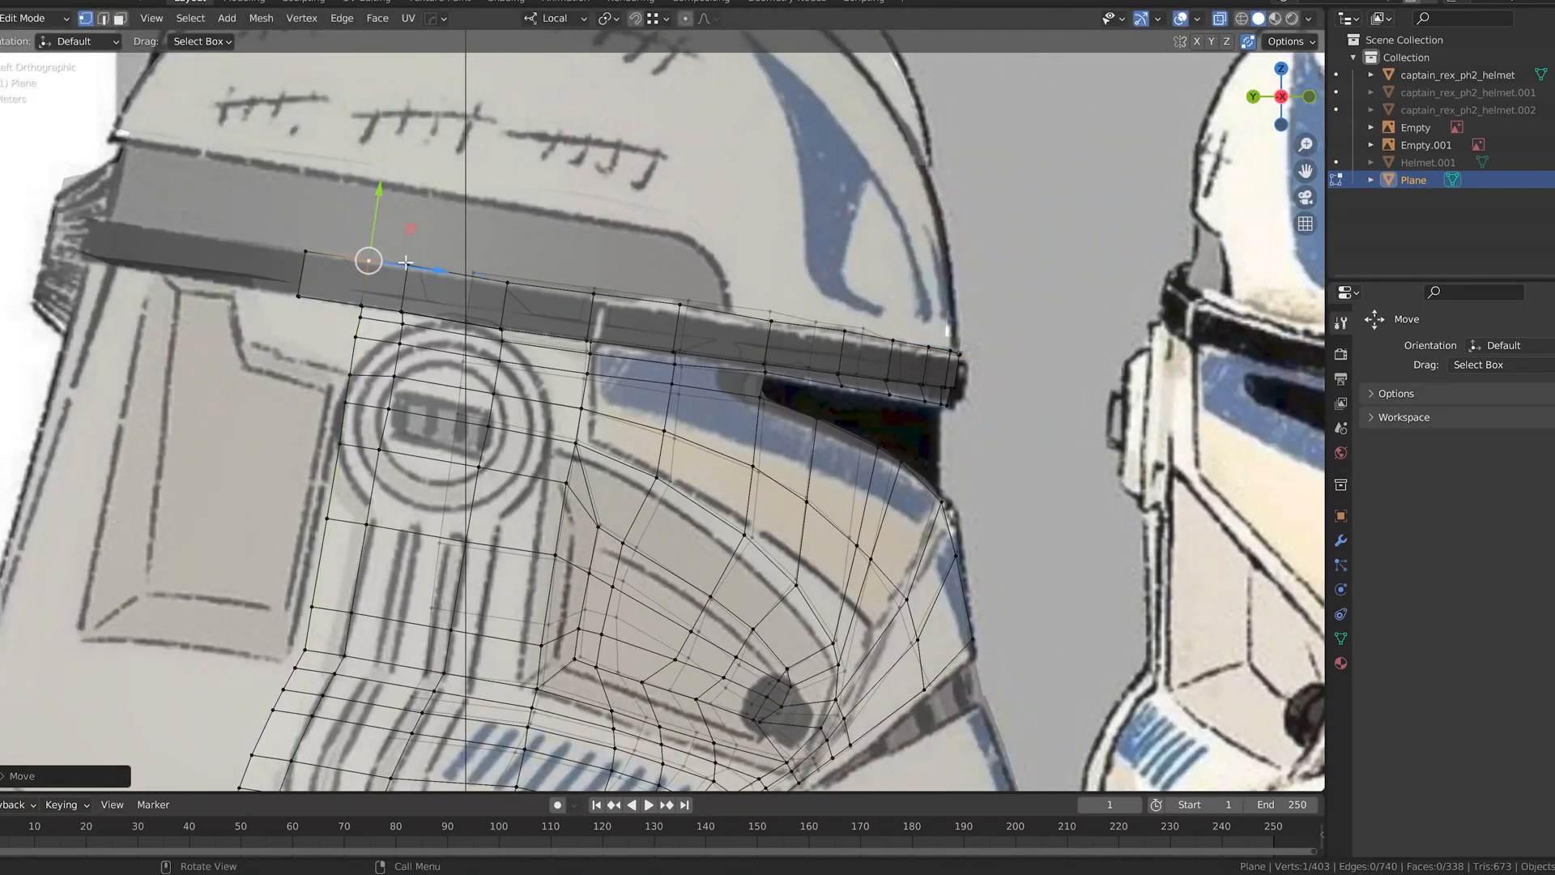
scroll(800, 343, "up", 1)
left_click_drag(696, 225, 669, 216)
Step: Move the brow band's upper-edge vertices from the ear piece to the visor onto the band outline in the right side view
key("KP_3")
left_click(675, 264)
left_click(820, 245)
left_click_drag(812, 217, 813, 221)
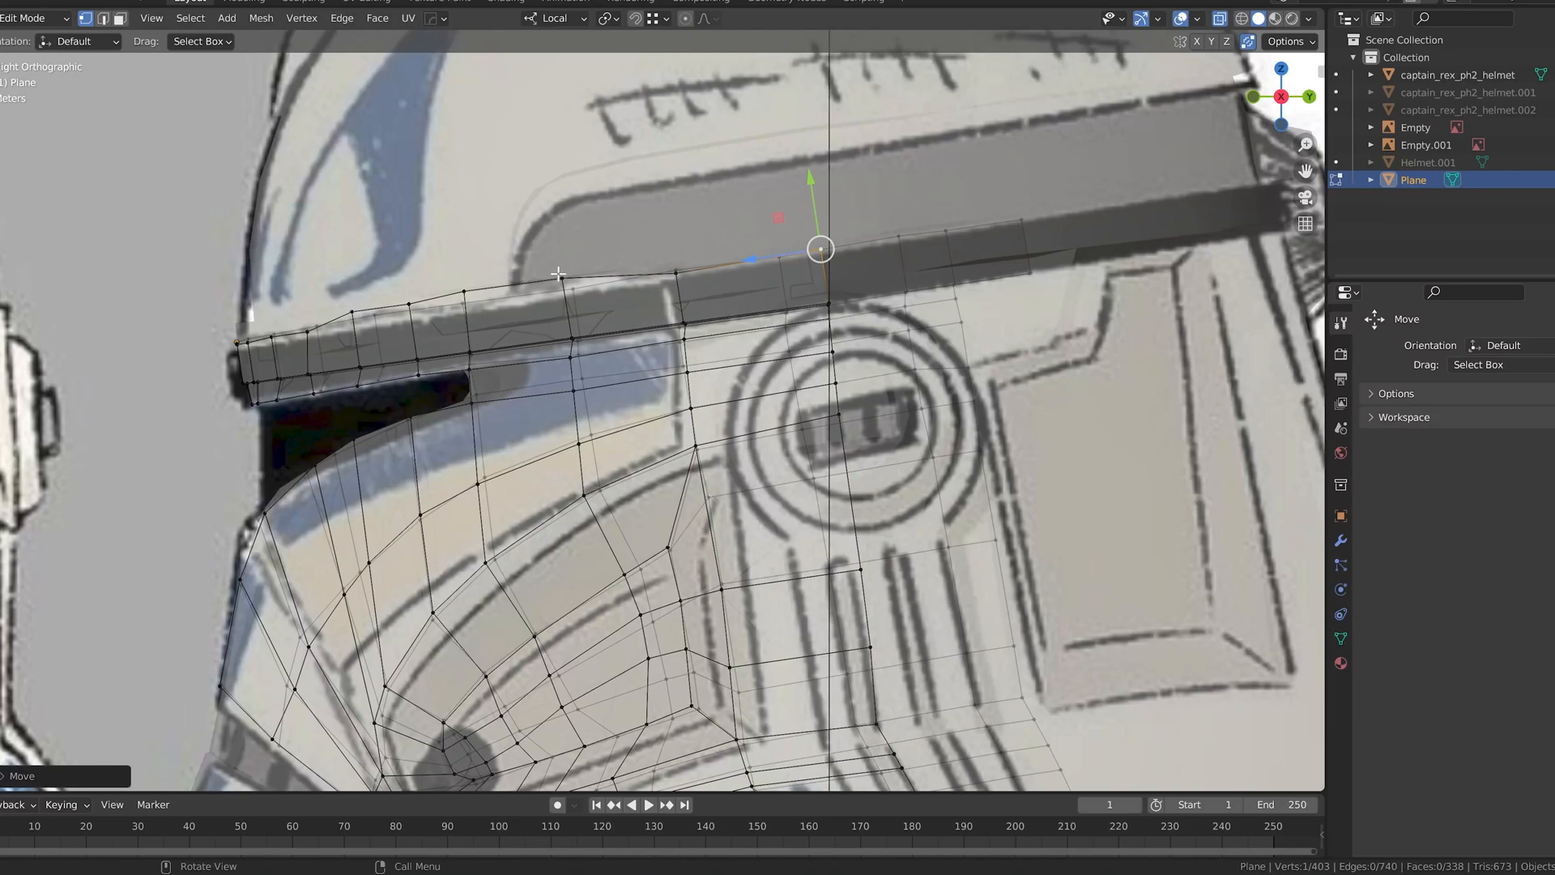
left_click_drag(562, 240, 563, 246)
left_click(464, 292)
left_click_drag(456, 233, 403, 262)
left_click(408, 305)
left_click(352, 311)
left_click_drag(346, 268, 349, 278)
Step: Flatten the vertices along the upper edge of the helmet's brow band and compare the edge with the front reference
key("KP_1")
right_click(802, 343)
left_click(871, 396)
middle_click_drag(742, 392, 1174, 292, "alt")
scroll(696, 386, "down", 5)
middle_click_drag(1296, 130, 502, 295)
scroll(507, 299, "down", 5)
scroll(275, 304, "up", 5)
key("KP_1")
scroll(632, 397, "up", 2)
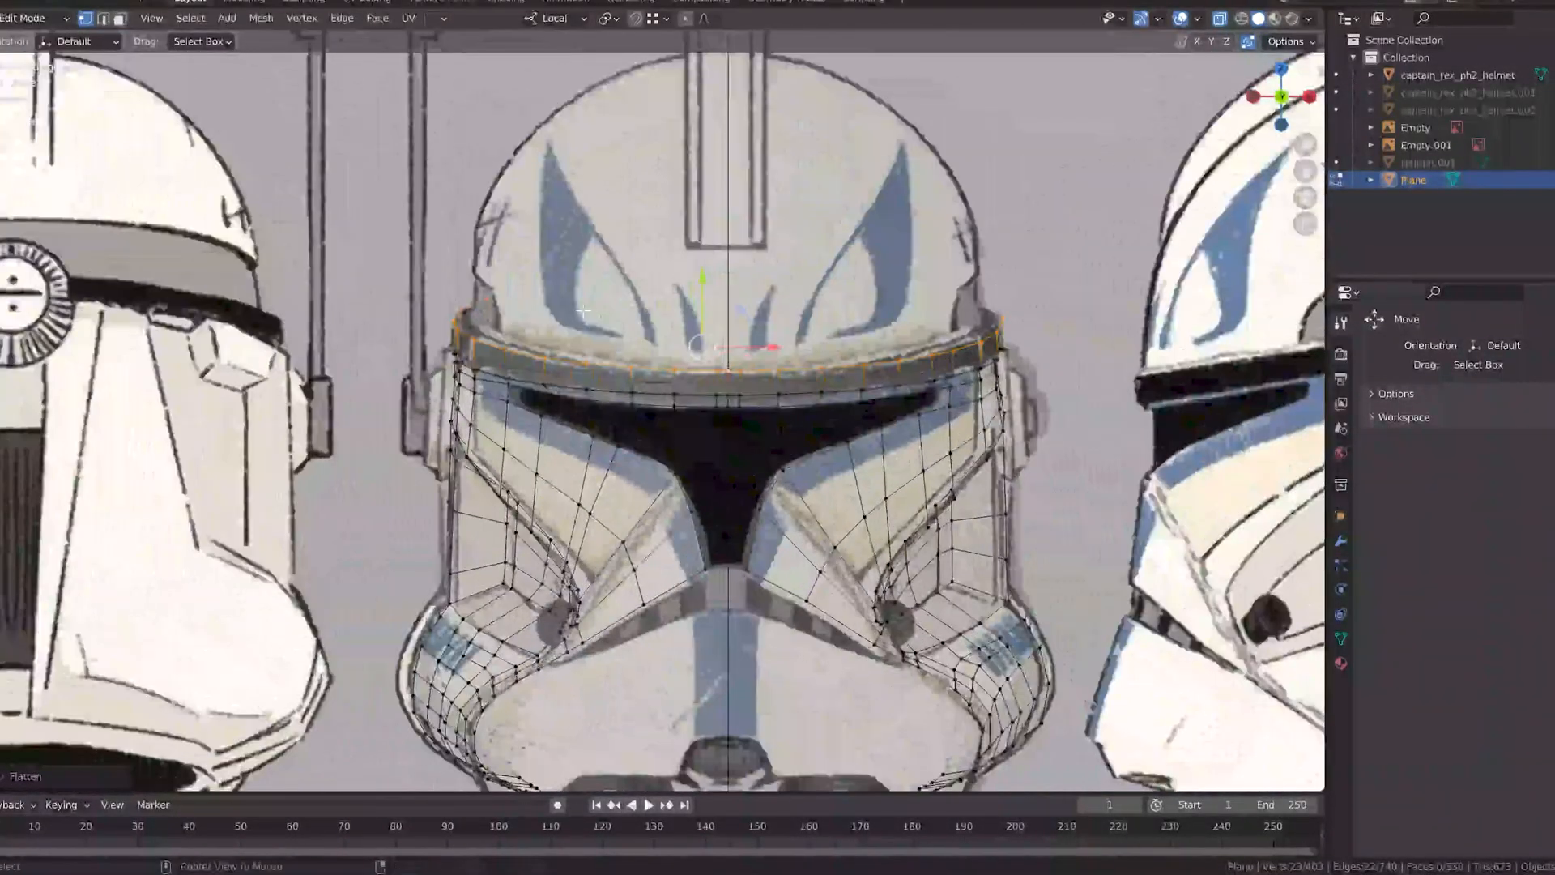
Step: Hide the reference images and textured helmet and inspect the retopology mesh alone in object mode with solid shading
key("ctrl+KP_3")
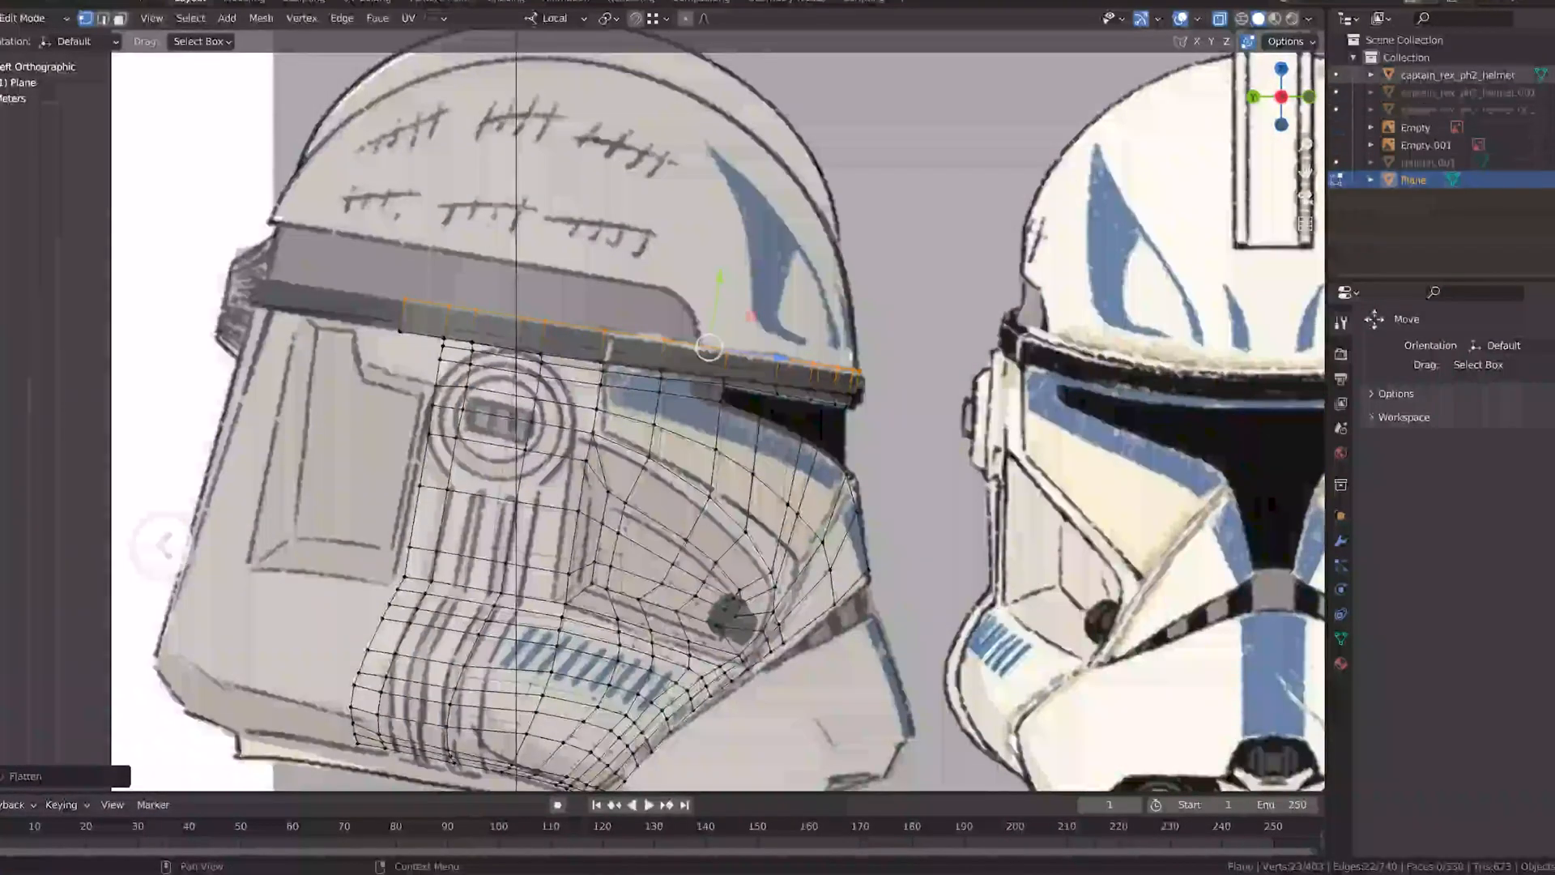
left_click_drag(1550, 145, 1551, 128)
left_click(1274, 19)
left_click(1221, 19)
key("KP_1")
middle_click_drag(932, 349, 964, 340)
left_click(1551, 74)
key("Tab")
mouse_move(964, 340)
middle_mouse_down()
mouse_move(1018, 347)
mouse_move(704, 396)
mouse_move(1012, 332)
mouse_move(990, 293)
mouse_move(926, 303)
mouse_move(1044, 339)
middle_mouse_up()
left_click(1016, 343)
left_click(1258, 18)
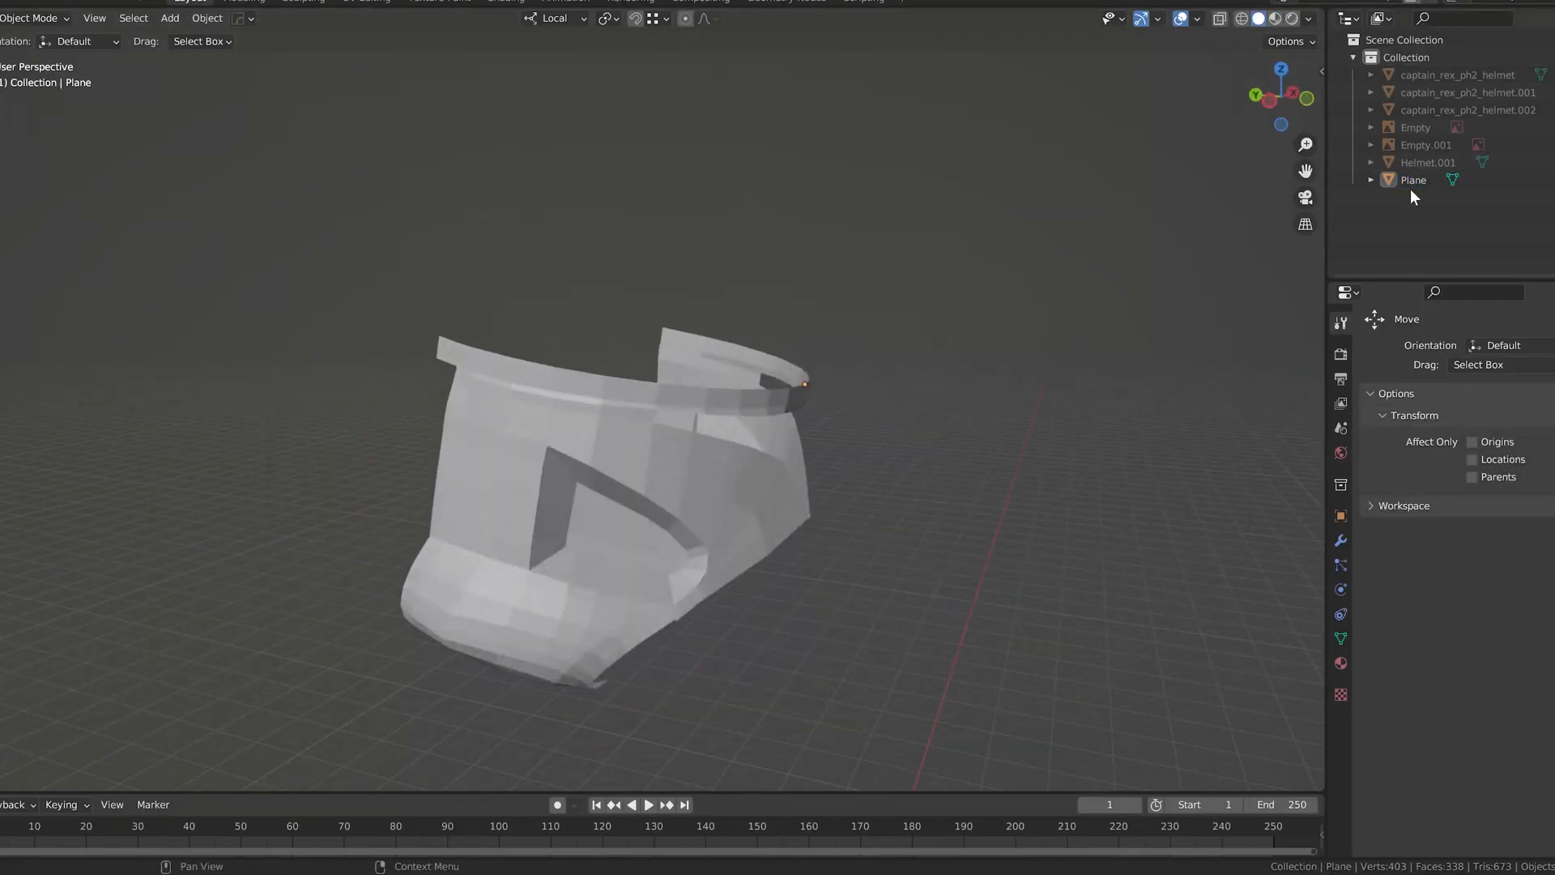
Step: Show the textured helmet again and extrude the brow band's rear end backward past the ear piece along the helmet's band
left_click(1275, 19)
left_click(1550, 74)
middle_click_drag(599, 406, 788, 343, "alt")
scroll(887, 294, "up", 7)
left_click(1013, 235)
key("Tab")
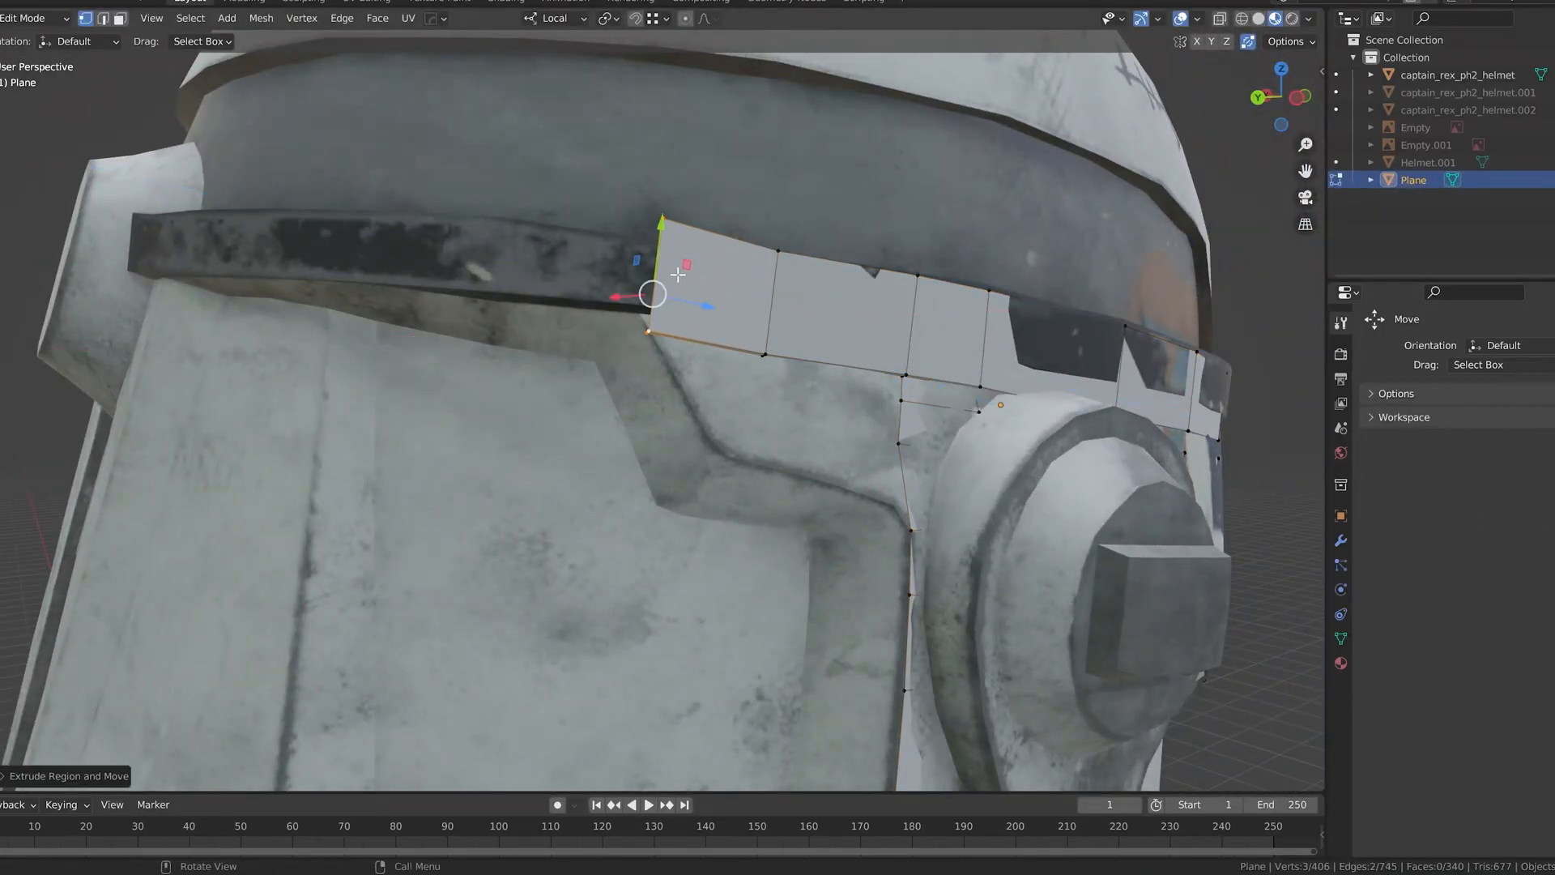
key("g")
key("y")
left_click_drag(661, 265, 660, 262)
middle_click_drag(661, 264, 749, 340)
Step: Build the first row of vertices beneath the brow band's rear end, fitted to the helmet surface behind the ear piece
left_click_drag(811, 459, 810, 421)
key("x")
left_click(806, 437)
middle_click_drag(806, 438, 854, 316)
left_click_drag(859, 280, 860, 275)
middle_click_drag(860, 277, 598, 319)
scroll(721, 287, "up", 1)
scroll(579, 301, "up", 1)
middle_click_drag(549, 131, 630, 422)
left_click(562, 489)
left_click_drag(656, 399, 654, 399)
Step: Extrude a second-row vertex downward beneath the brow band and place it on the helmet surface behind the ear piece
scroll(655, 398, "down", 4)
middle_click_drag(655, 399, 654, 487)
scroll(810, 397, "up", 4)
left_click(696, 407)
left_click(856, 456)
middle_click_drag(838, 499, 840, 446)
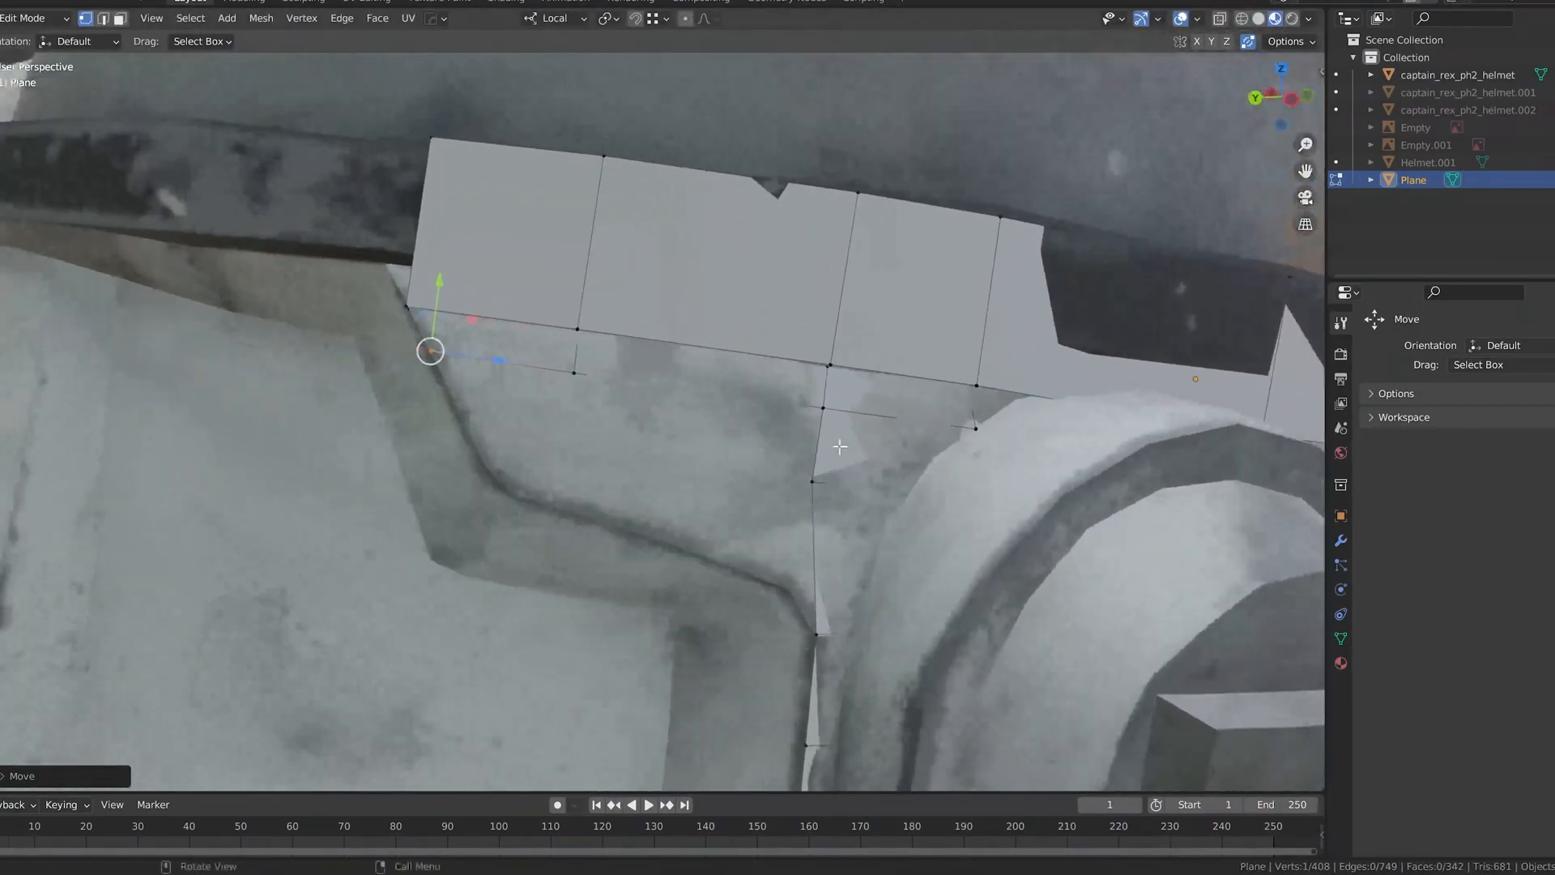
left_click(711, 417)
Step: Extend the mesh down to the recessed side panel's ledge and join it to the ear piece's rear edge
middle_click_drag(559, 480, 632, 515)
key("g")
key("x")
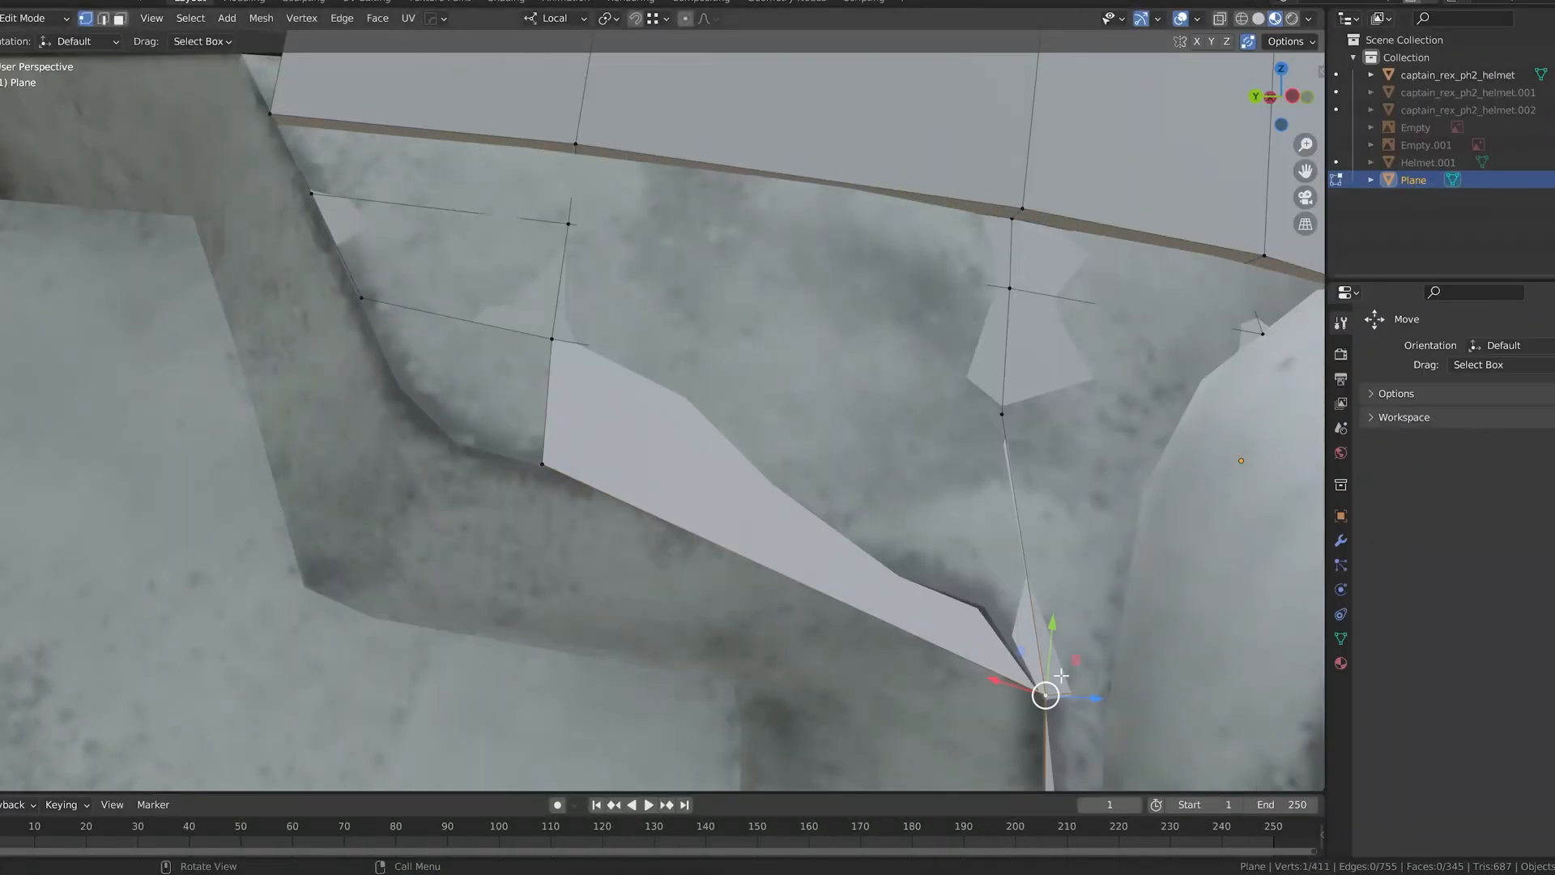
key("ctrl+z")
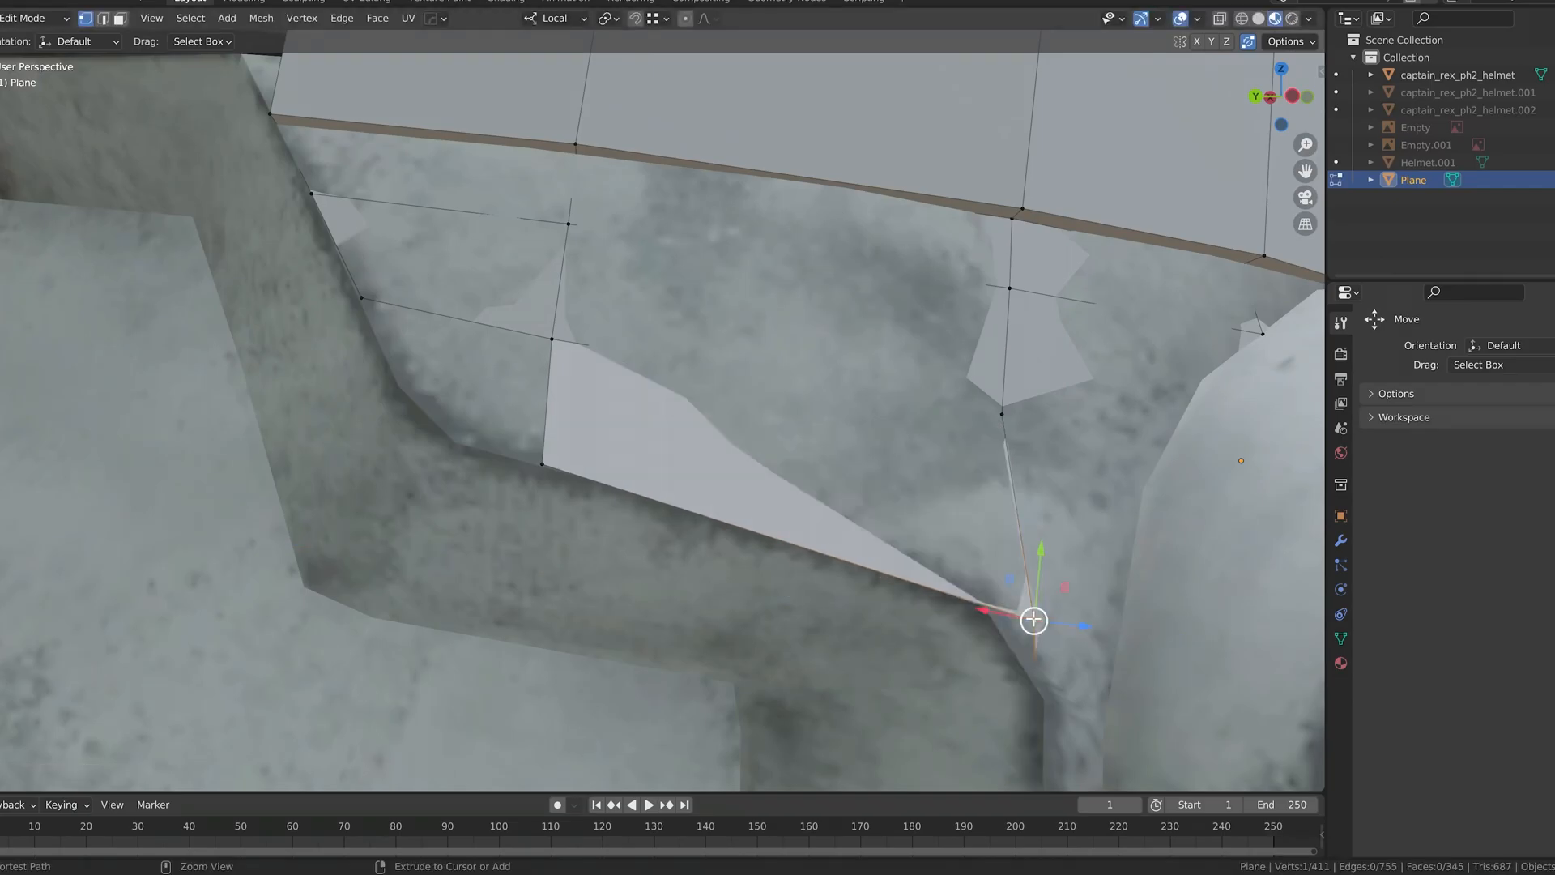
scroll(1034, 622, "down", 8)
scroll(774, 573, "up", 1)
middle_click_drag(774, 573, 767, 497)
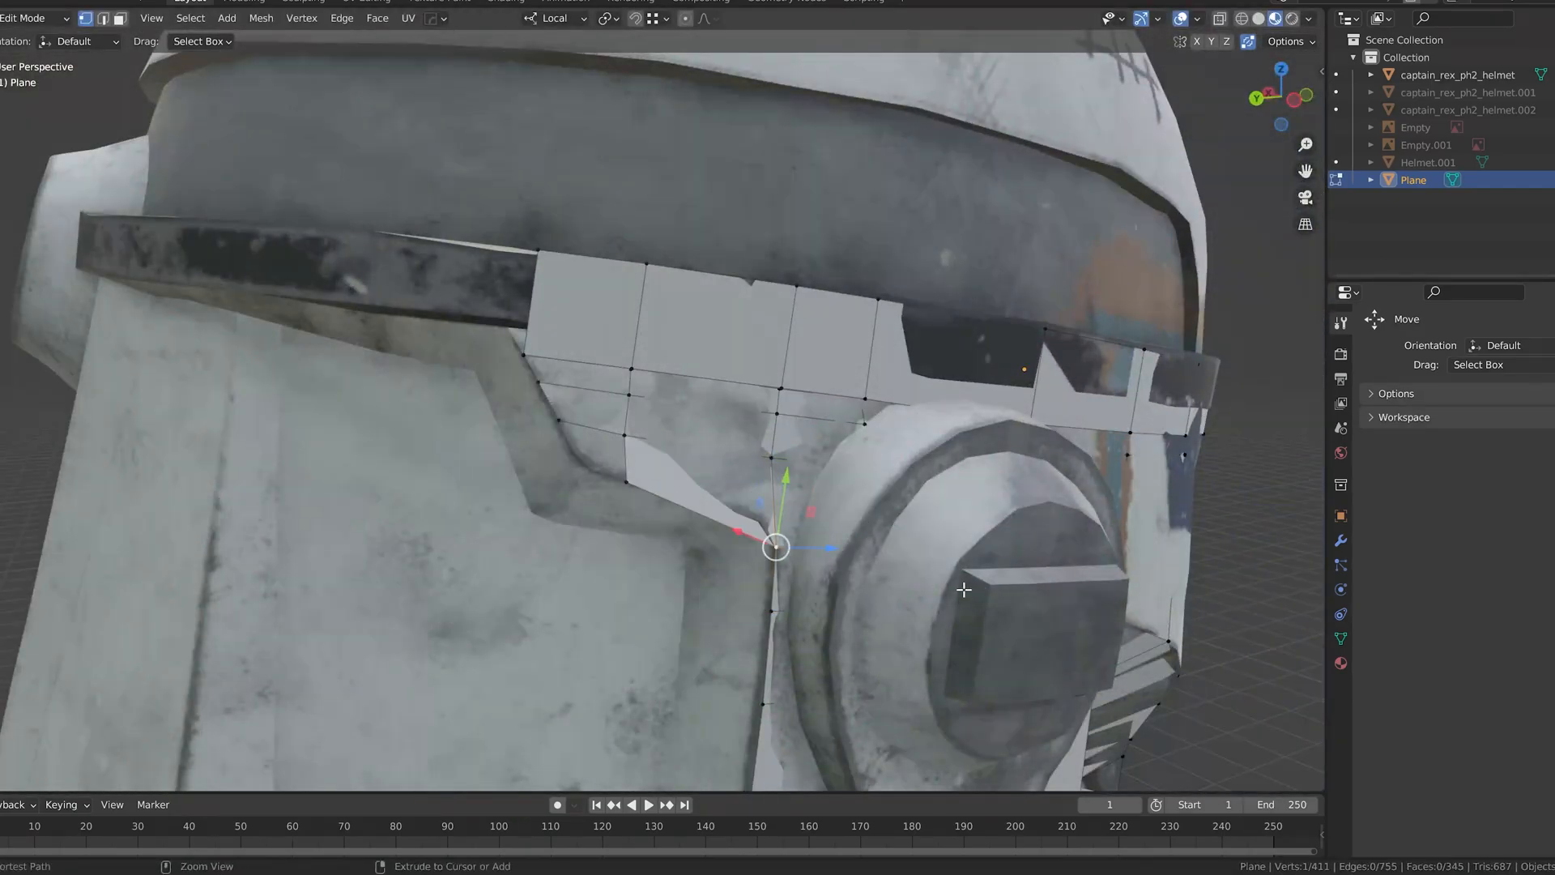
Step: Fill the next face behind the ear piece and move its corner vertex onto the recessed side panel's edge
scroll(651, 508, "up", 3)
middle_click_drag(635, 476, 855, 541)
key("g")
key("x")
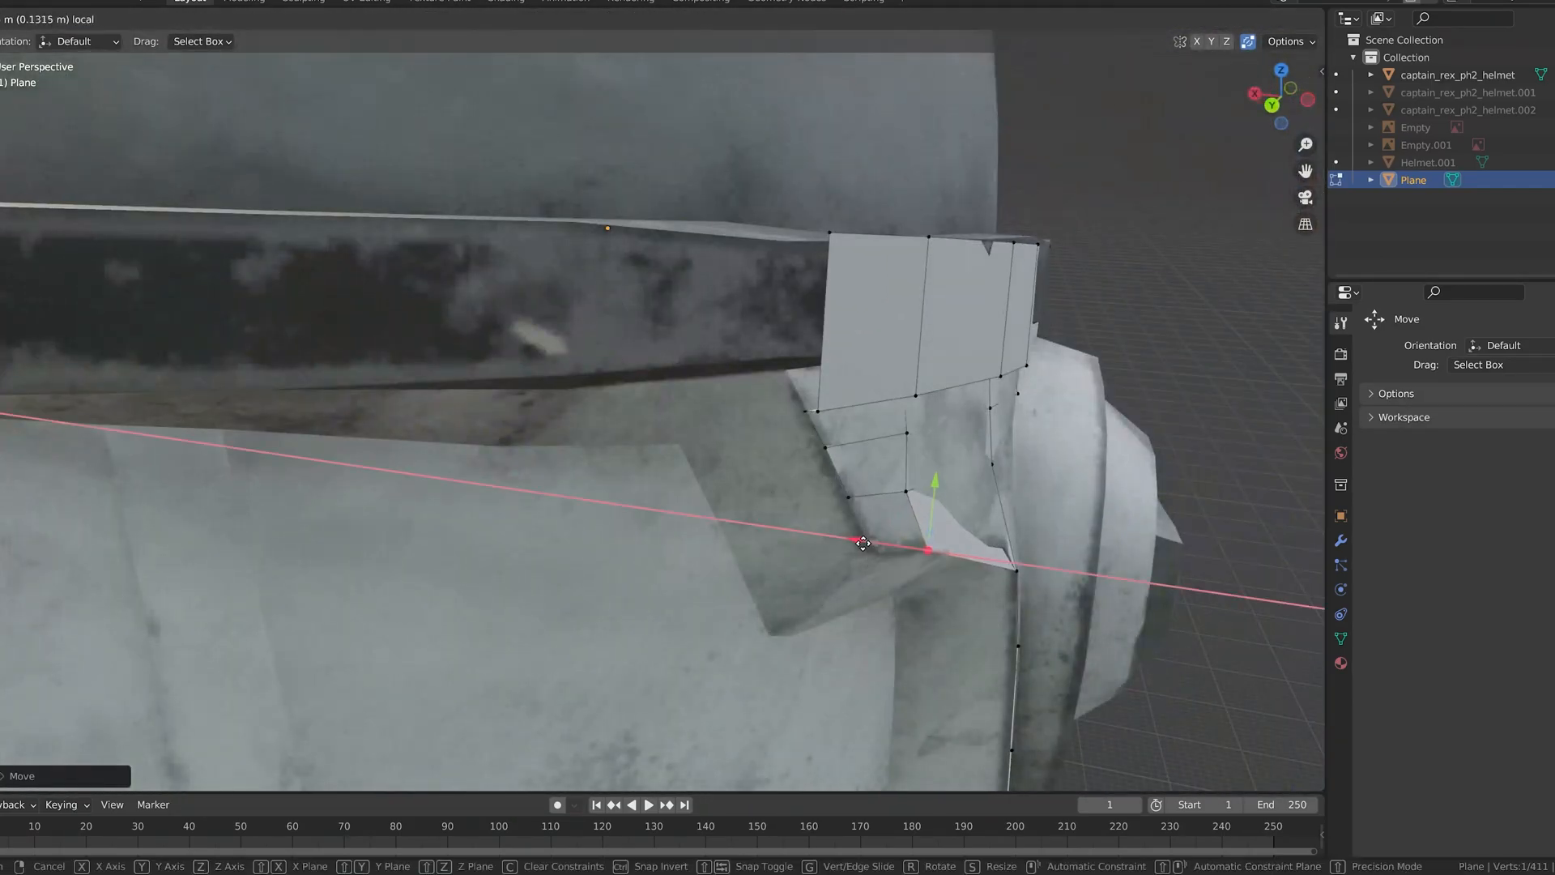
left_click_drag(843, 540, 840, 541)
middle_click_drag(840, 540, 782, 538)
left_click_drag(753, 543, 748, 549)
left_click_drag(712, 489, 712, 497)
middle_click_drag(714, 499, 773, 523)
left_click_drag(808, 555, 827, 559)
middle_click_drag(831, 556, 752, 521)
scroll(780, 536, "up", 3)
key("g")
left_click(857, 563)
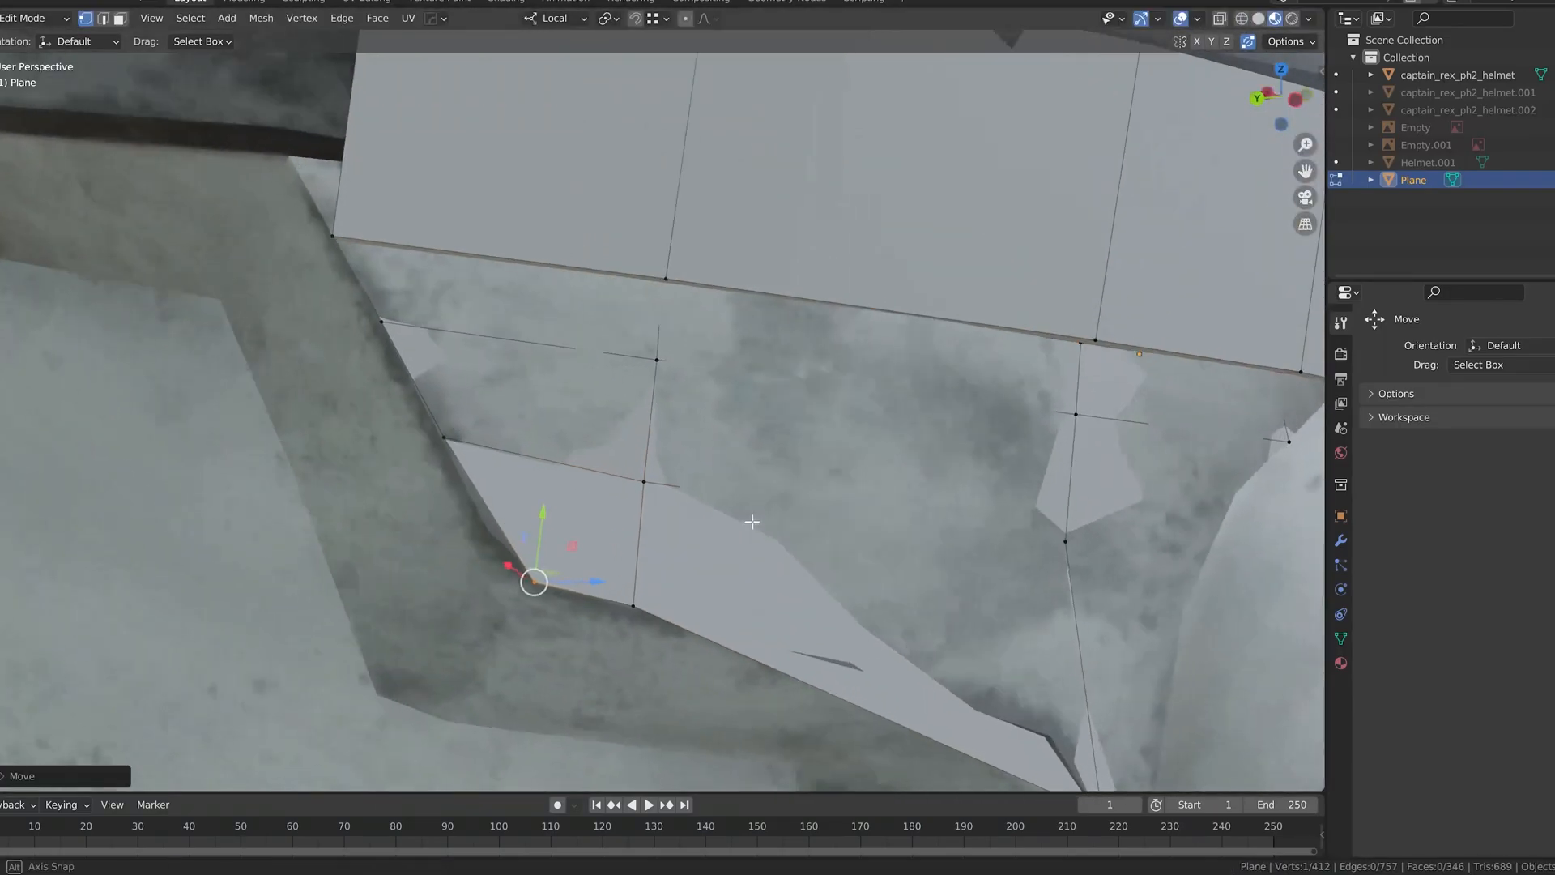
scroll(750, 521, "down", 6)
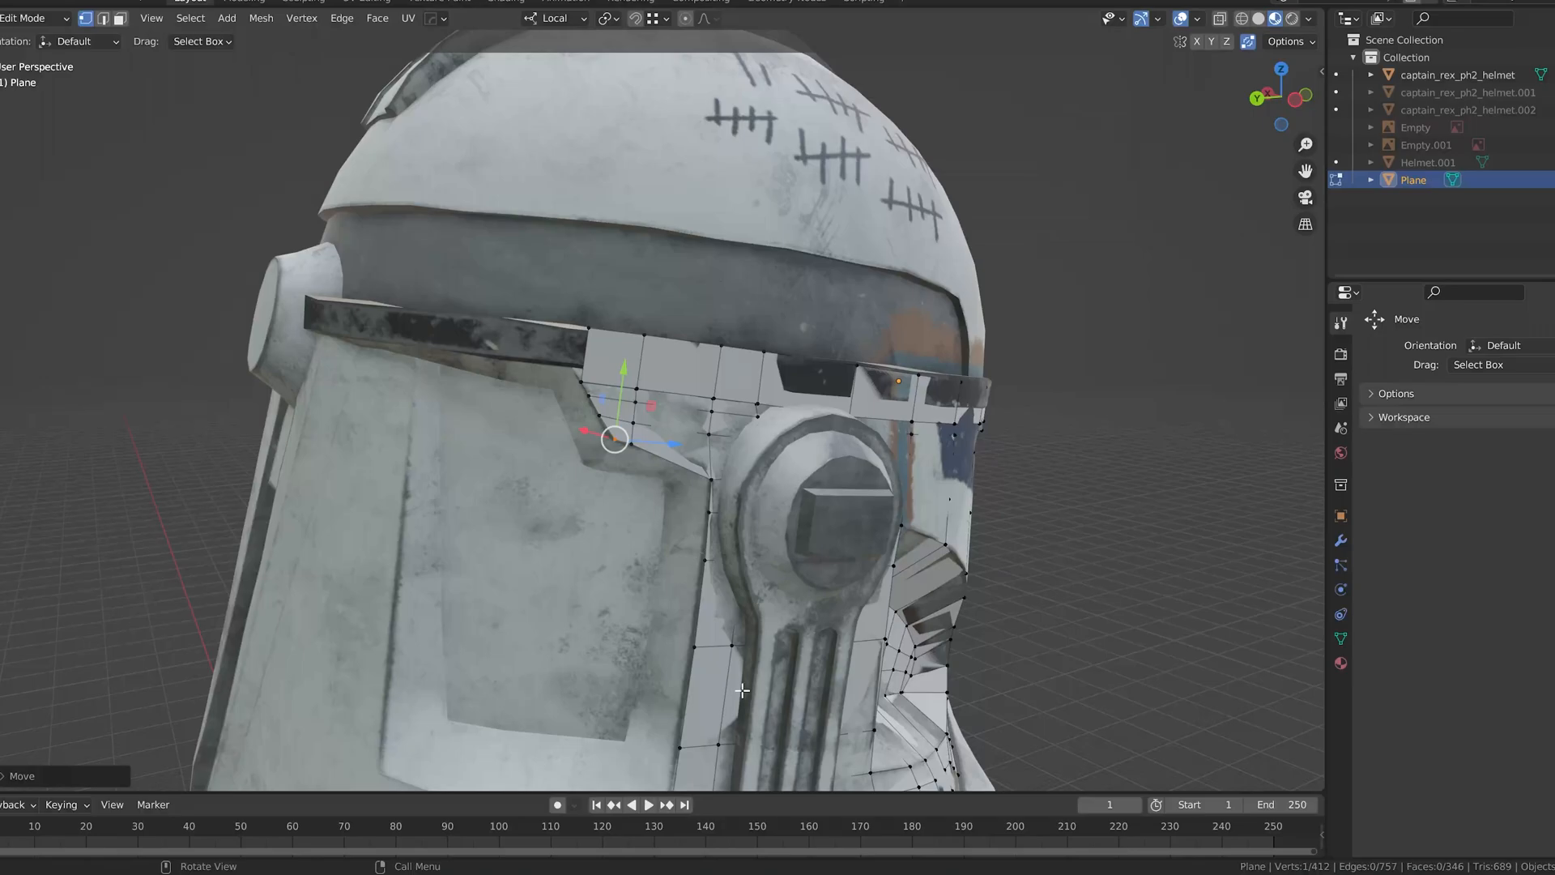
Step: Consult the clone trooper reference photo and select the row of faces along the underside of the brow band
key("super+e")
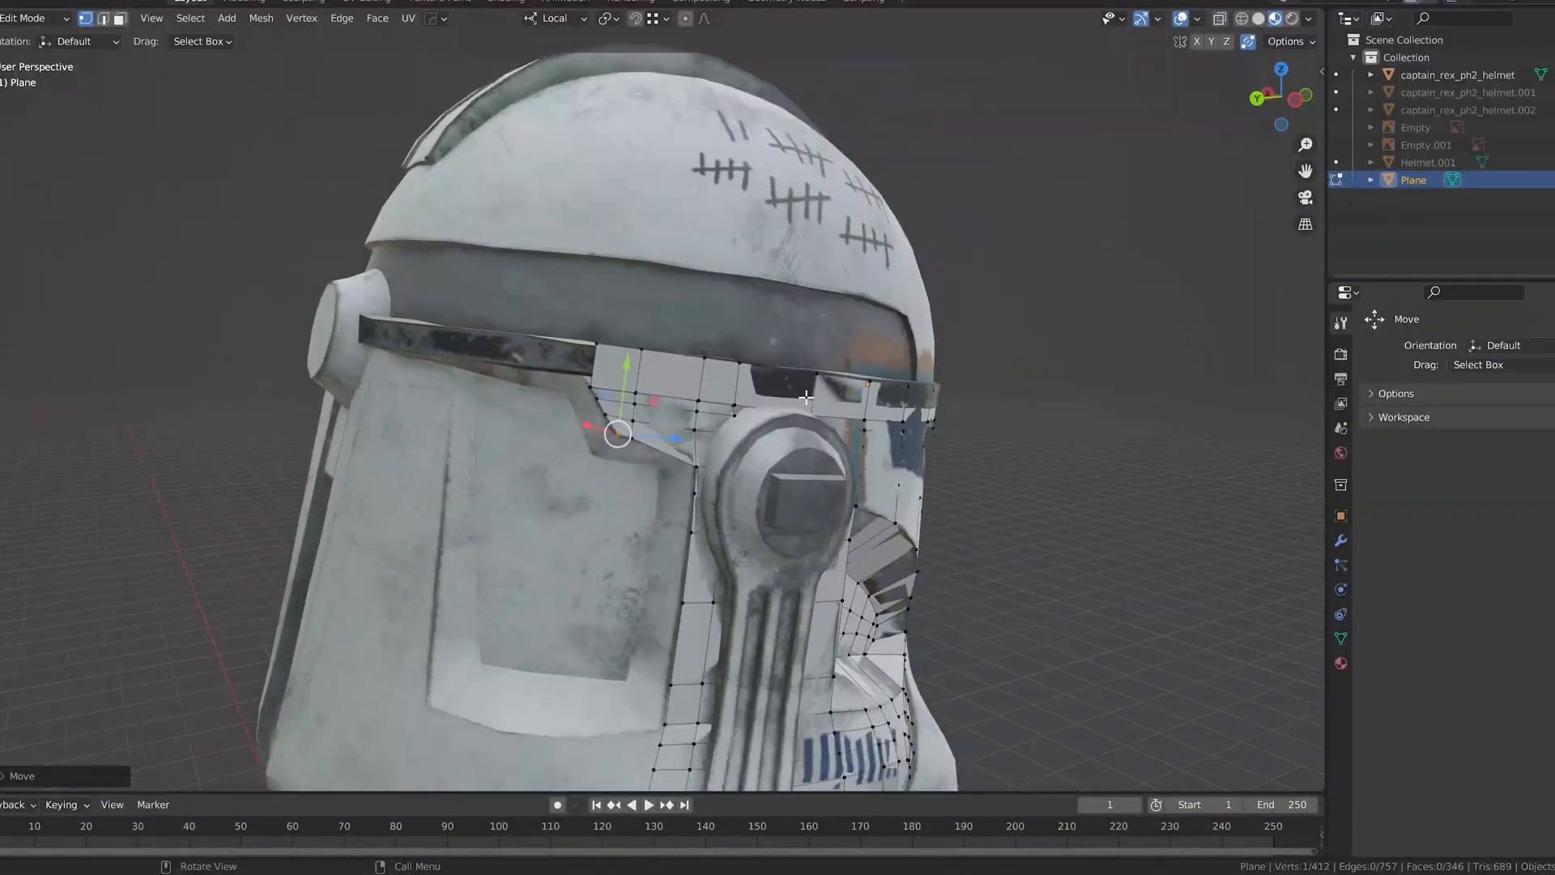
middle_click_drag(729, 389, 791, 391)
middle_click_drag(896, 418, 889, 401)
scroll(887, 401, "up", 5)
middle_click_drag(745, 365, 761, 316)
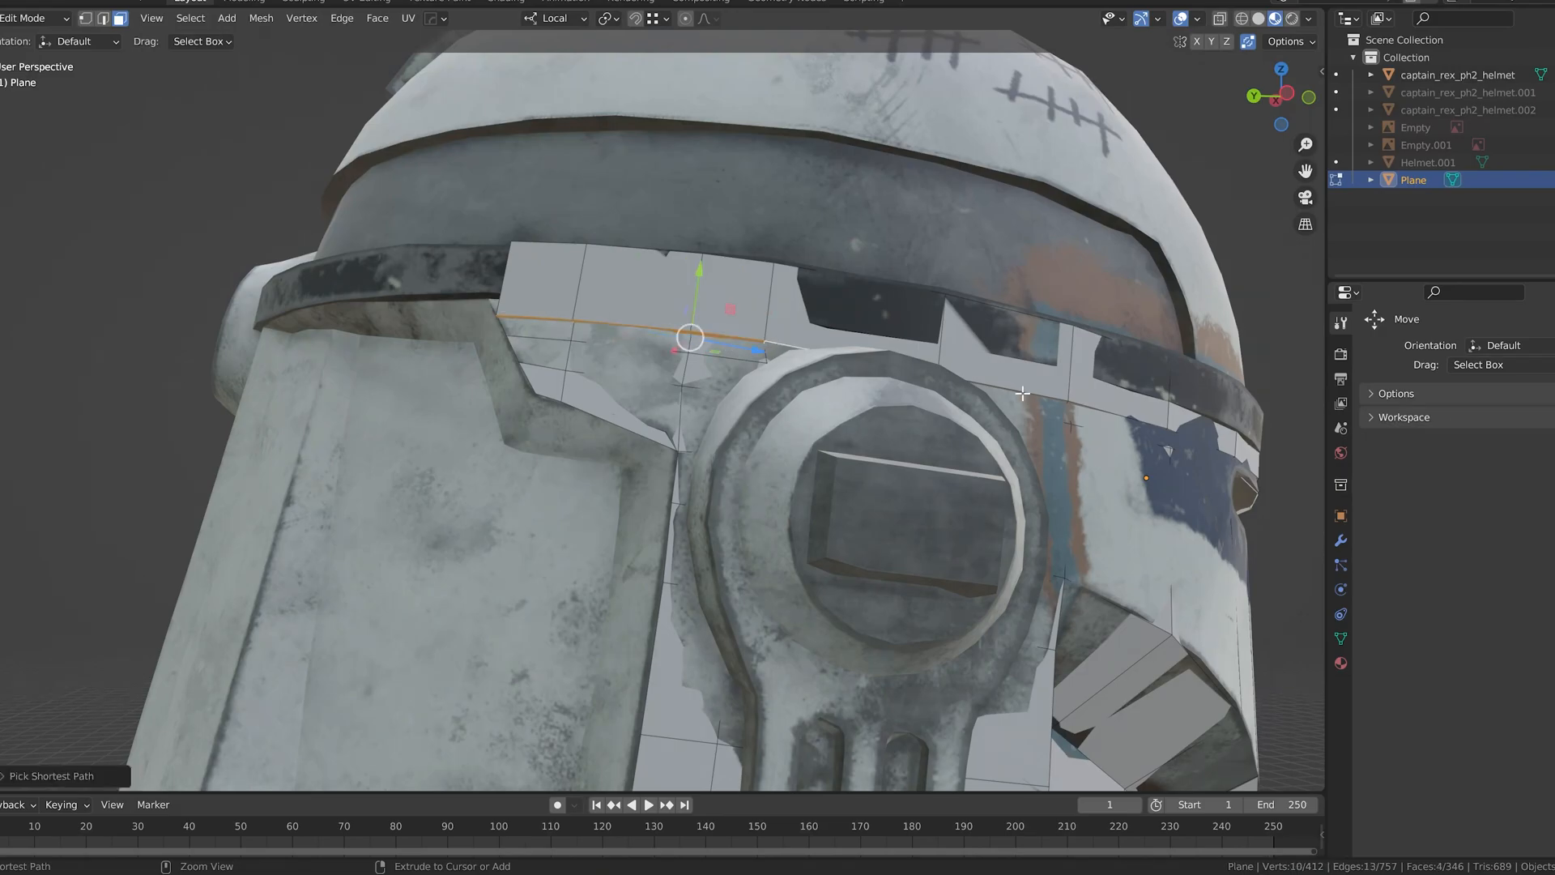
Step: Try to extend the selection along the brow band's underside faces and move them vertically
middle_click_drag(1096, 409, 674, 446)
key("g")
key("y")
key("y")
left_click(700, 295)
middle_click_drag(397, 374, 431, 334)
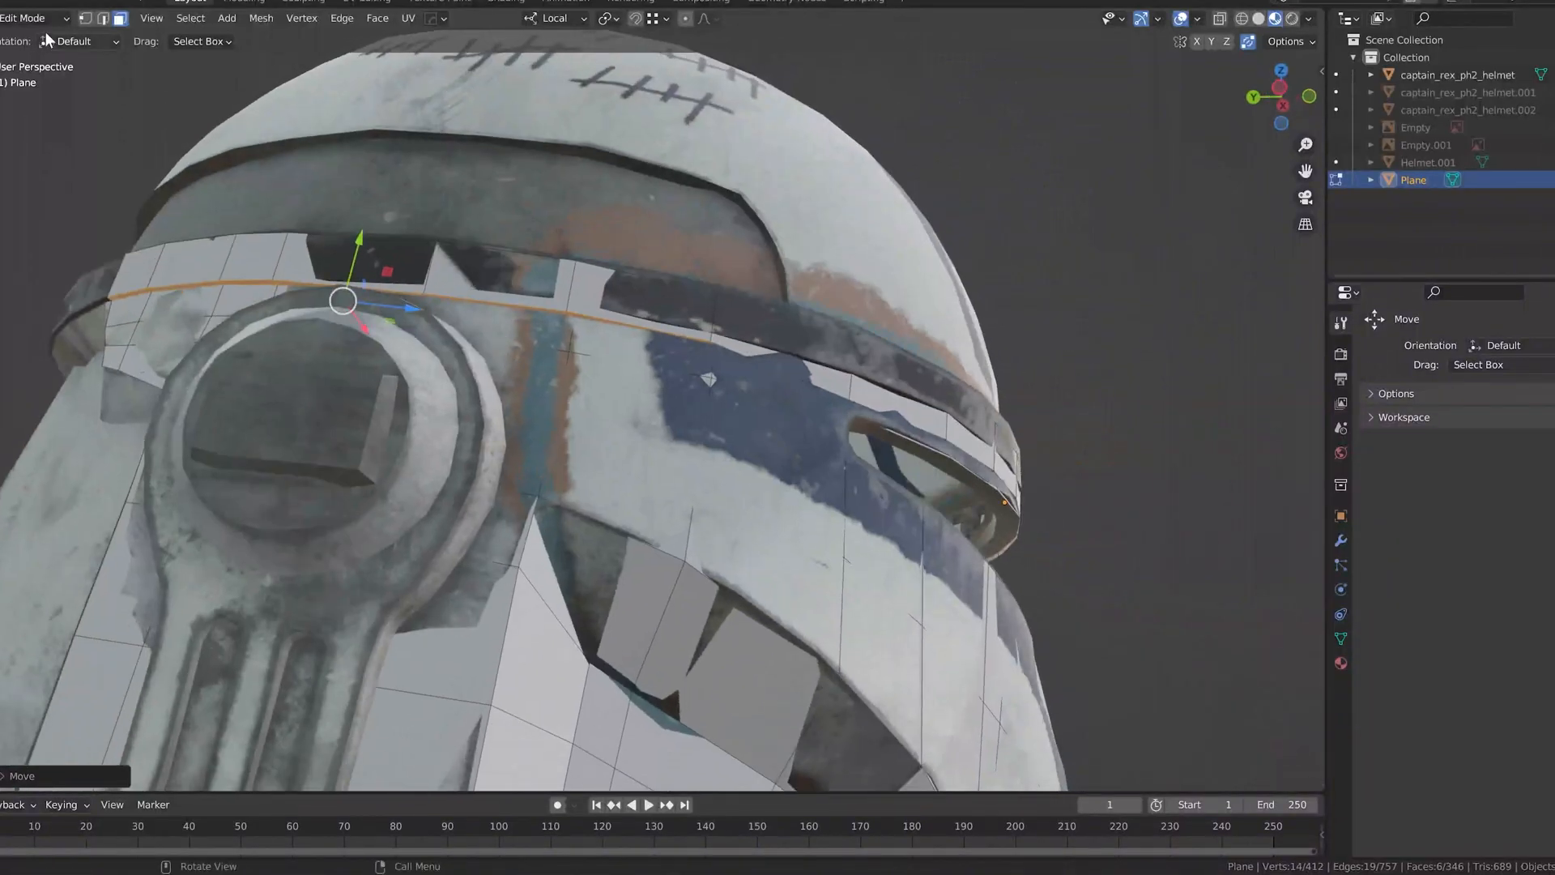
Step: Try to adjust individual brow band edges above the ear piece, and undo the recent moves
left_click(102, 18)
scroll(734, 340, "up", 3)
left_click(765, 296)
left_click_drag(775, 241, 780, 225)
left_click(517, 241)
left_click_drag(548, 194, 550, 181)
key("ctrl+z")
key("ctrl+z")
key("ctrl+z")
key("ctrl+z")
key("ctrl+z")
key("ctrl+z")
key("ctrl+z")
Step: Display the left side reference through the mesh and lower the brow band's upper edge onto the drawn outline
scroll(718, 290, "down", 4)
middle_click_drag(719, 289, 697, 355, "alt")
scroll(697, 356, "up", 1)
left_click(1554, 75)
left_click(1554, 145)
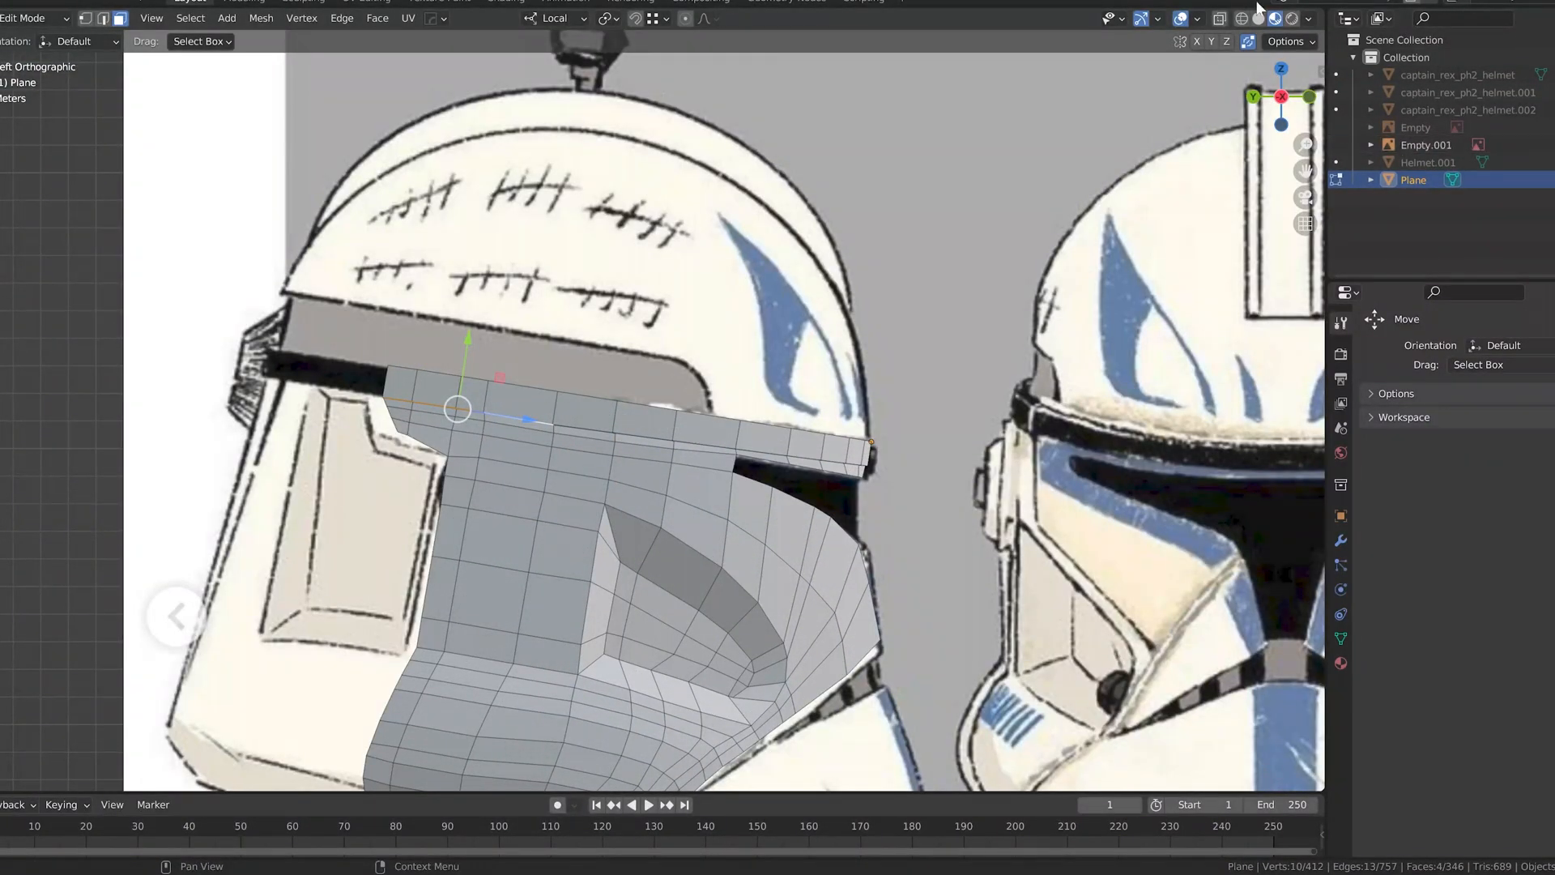
left_click(1258, 18)
left_click(1220, 19)
scroll(556, 424, "up", 4)
mouse_move(600, 331)
middle_mouse_down("shift")
mouse_move(709, 277)
mouse_move(753, 280)
mouse_move(631, 253)
middle_mouse_up("shift")
mouse_move(848, 309)
middle_mouse_down("shift")
mouse_move(658, 250)
mouse_move(837, 294)
middle_mouse_up("shift")
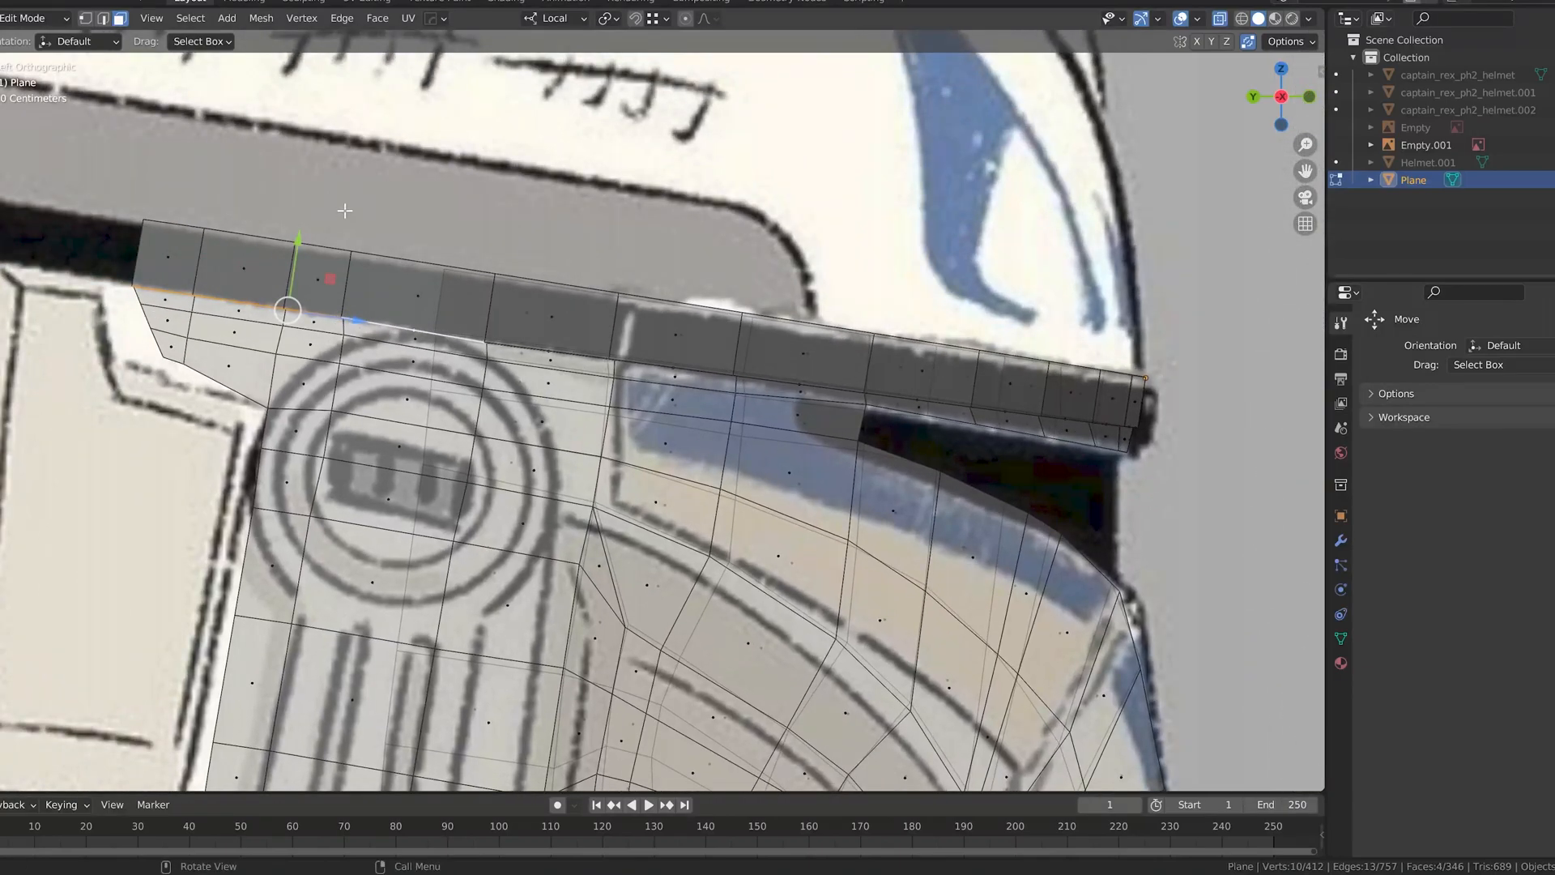
left_click_drag(522, 223, 513, 231)
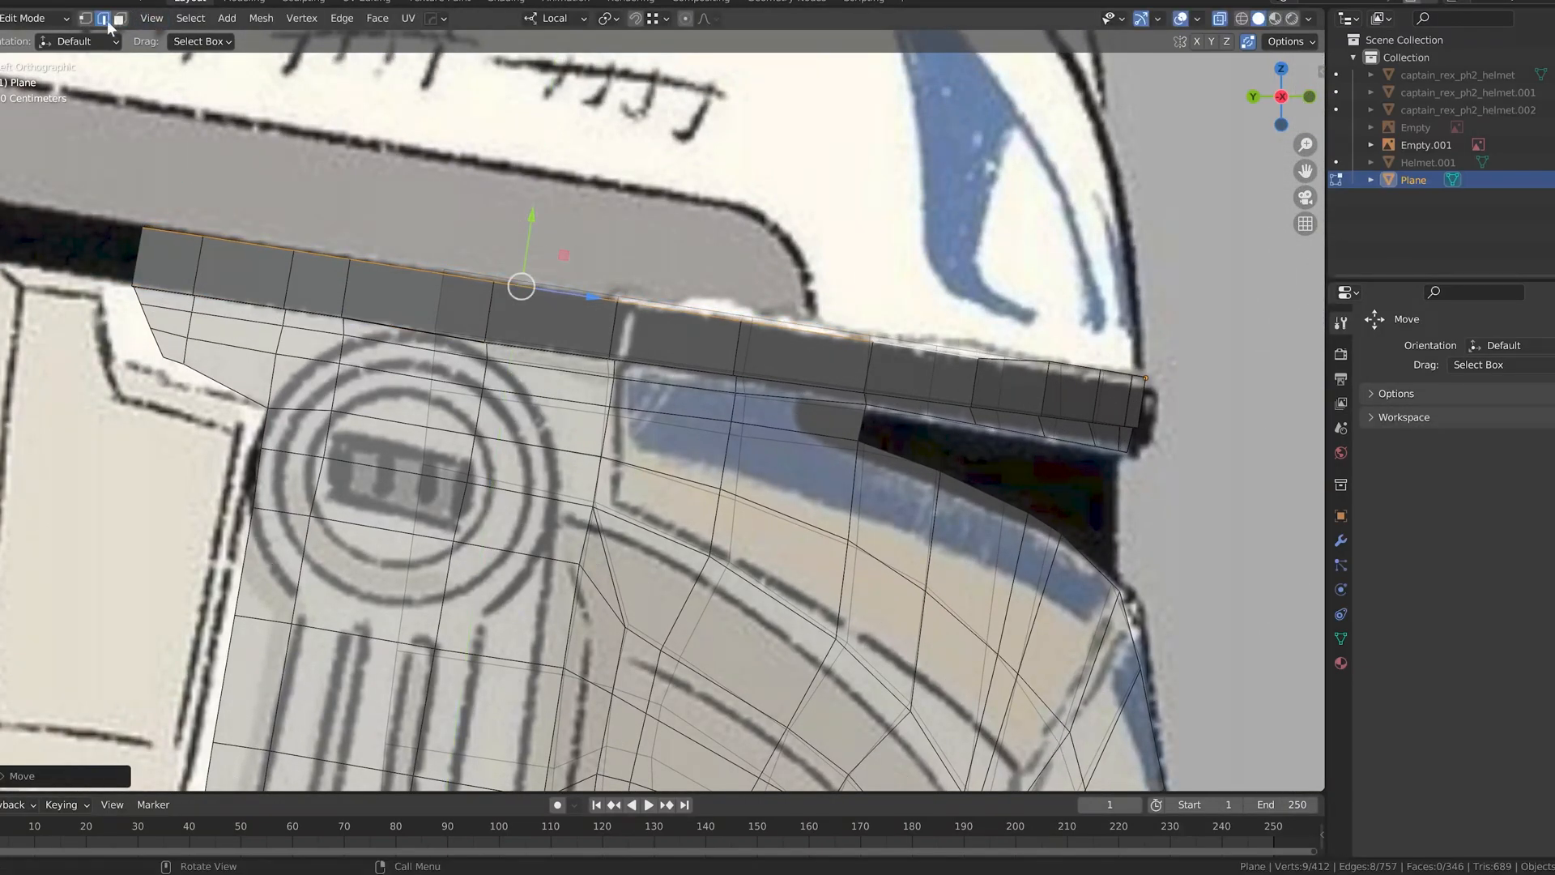
Step: Lower the vertices at the front centre of the brow band's upper edge to match the front reference
left_click_drag(1058, 295, 1141, 336)
left_click(1100, 371)
left_click(1132, 375)
key("KP_1")
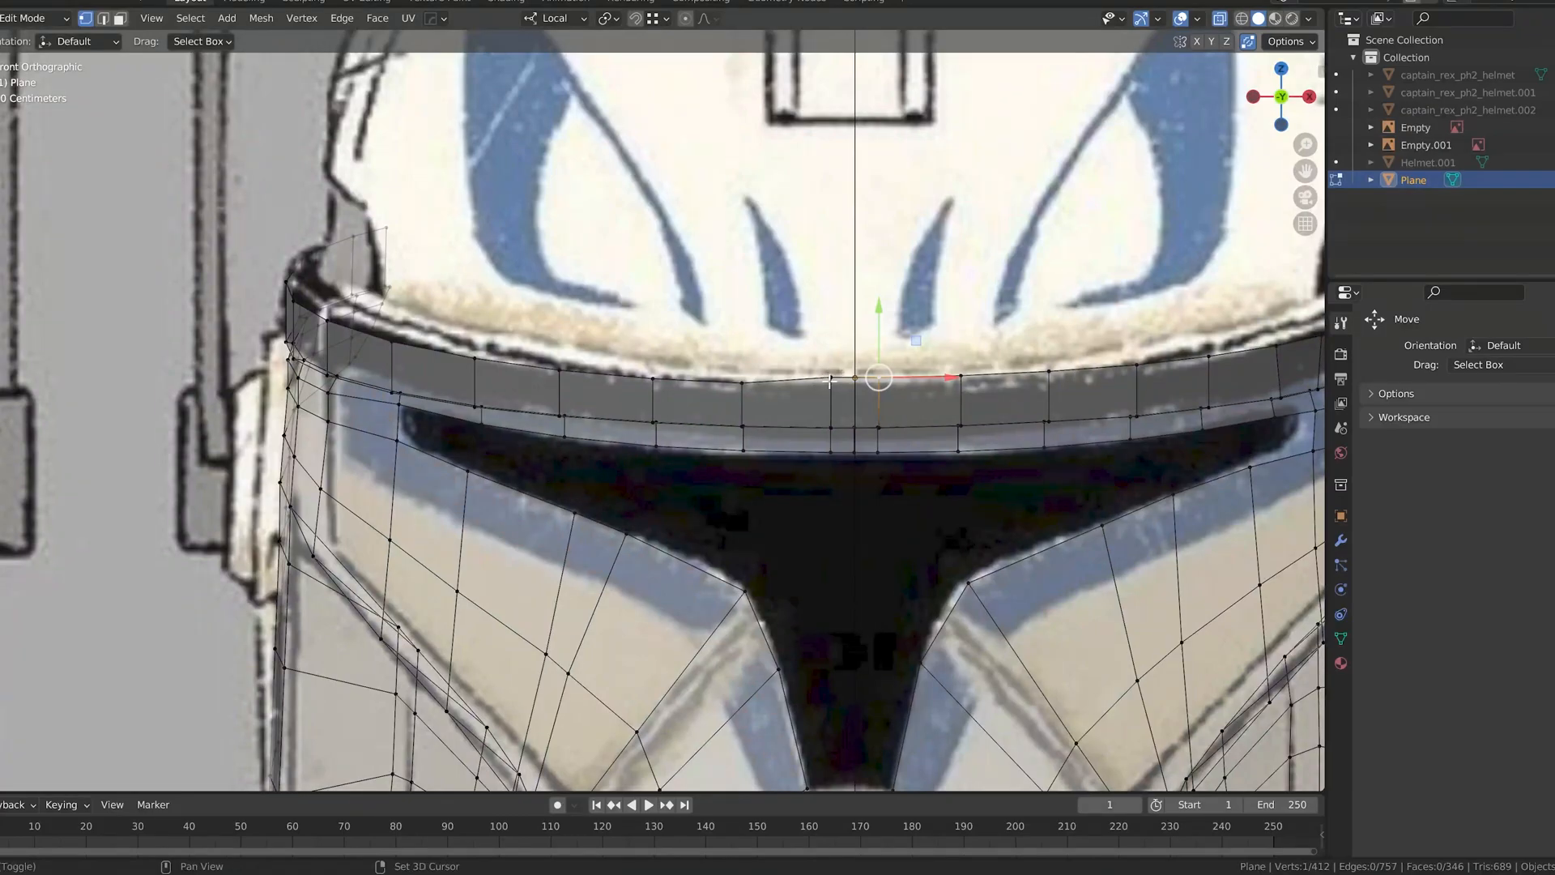
left_click(830, 380, "shift")
left_click_drag(856, 309, 857, 317)
left_click(962, 377)
left_click_drag(961, 307, 963, 311)
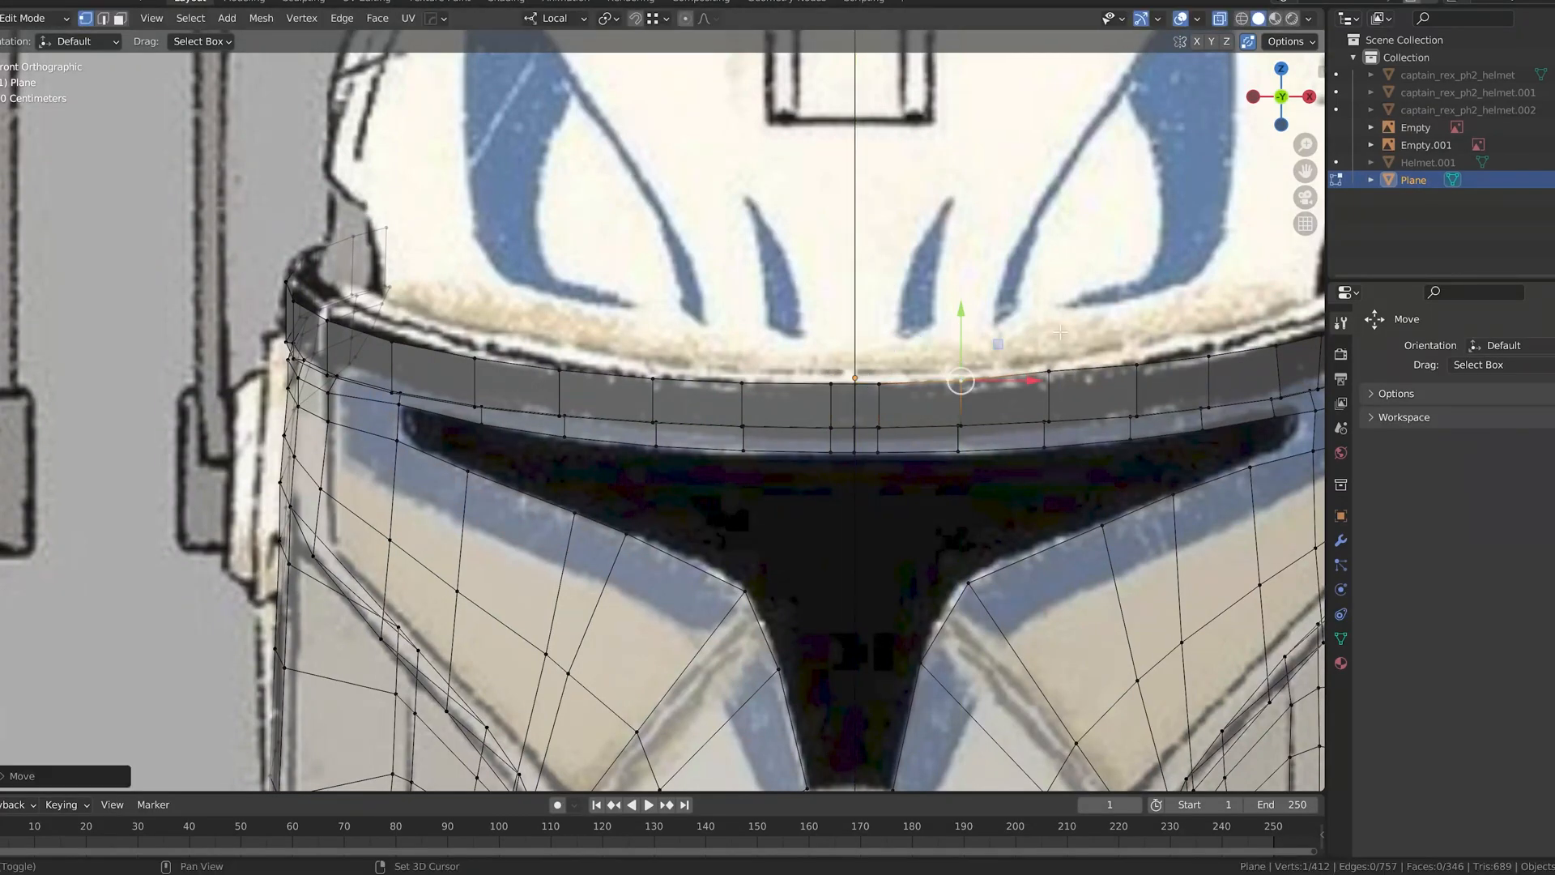
Step: Check the brow band's upper edge against the reference drawing in the right side view
scroll(1060, 332, "down", 3)
key("KP_3")
scroll(912, 291, "up", 3)
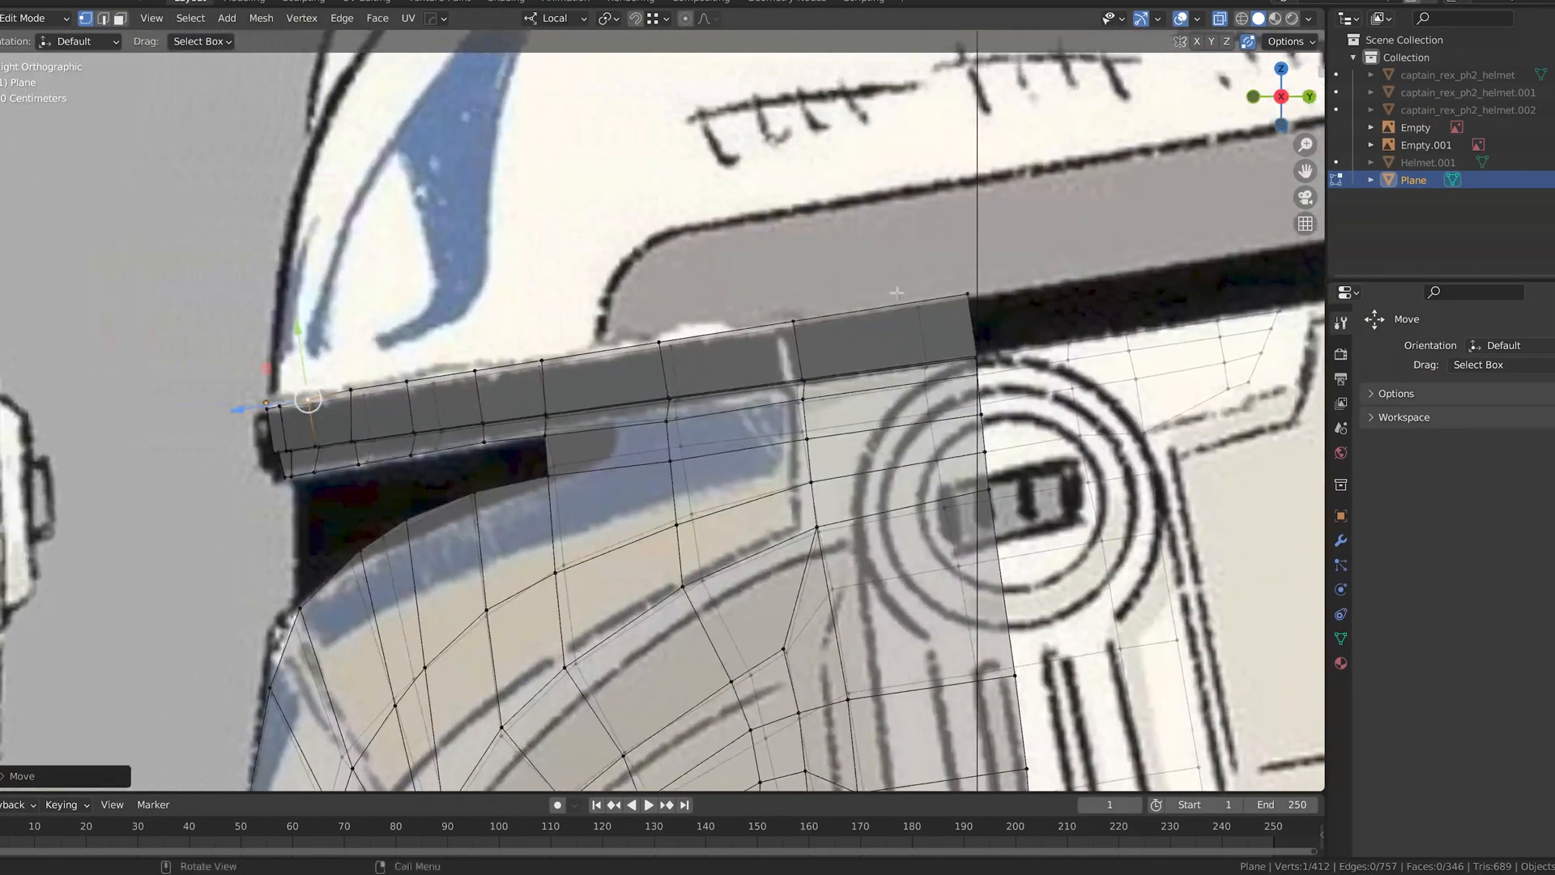